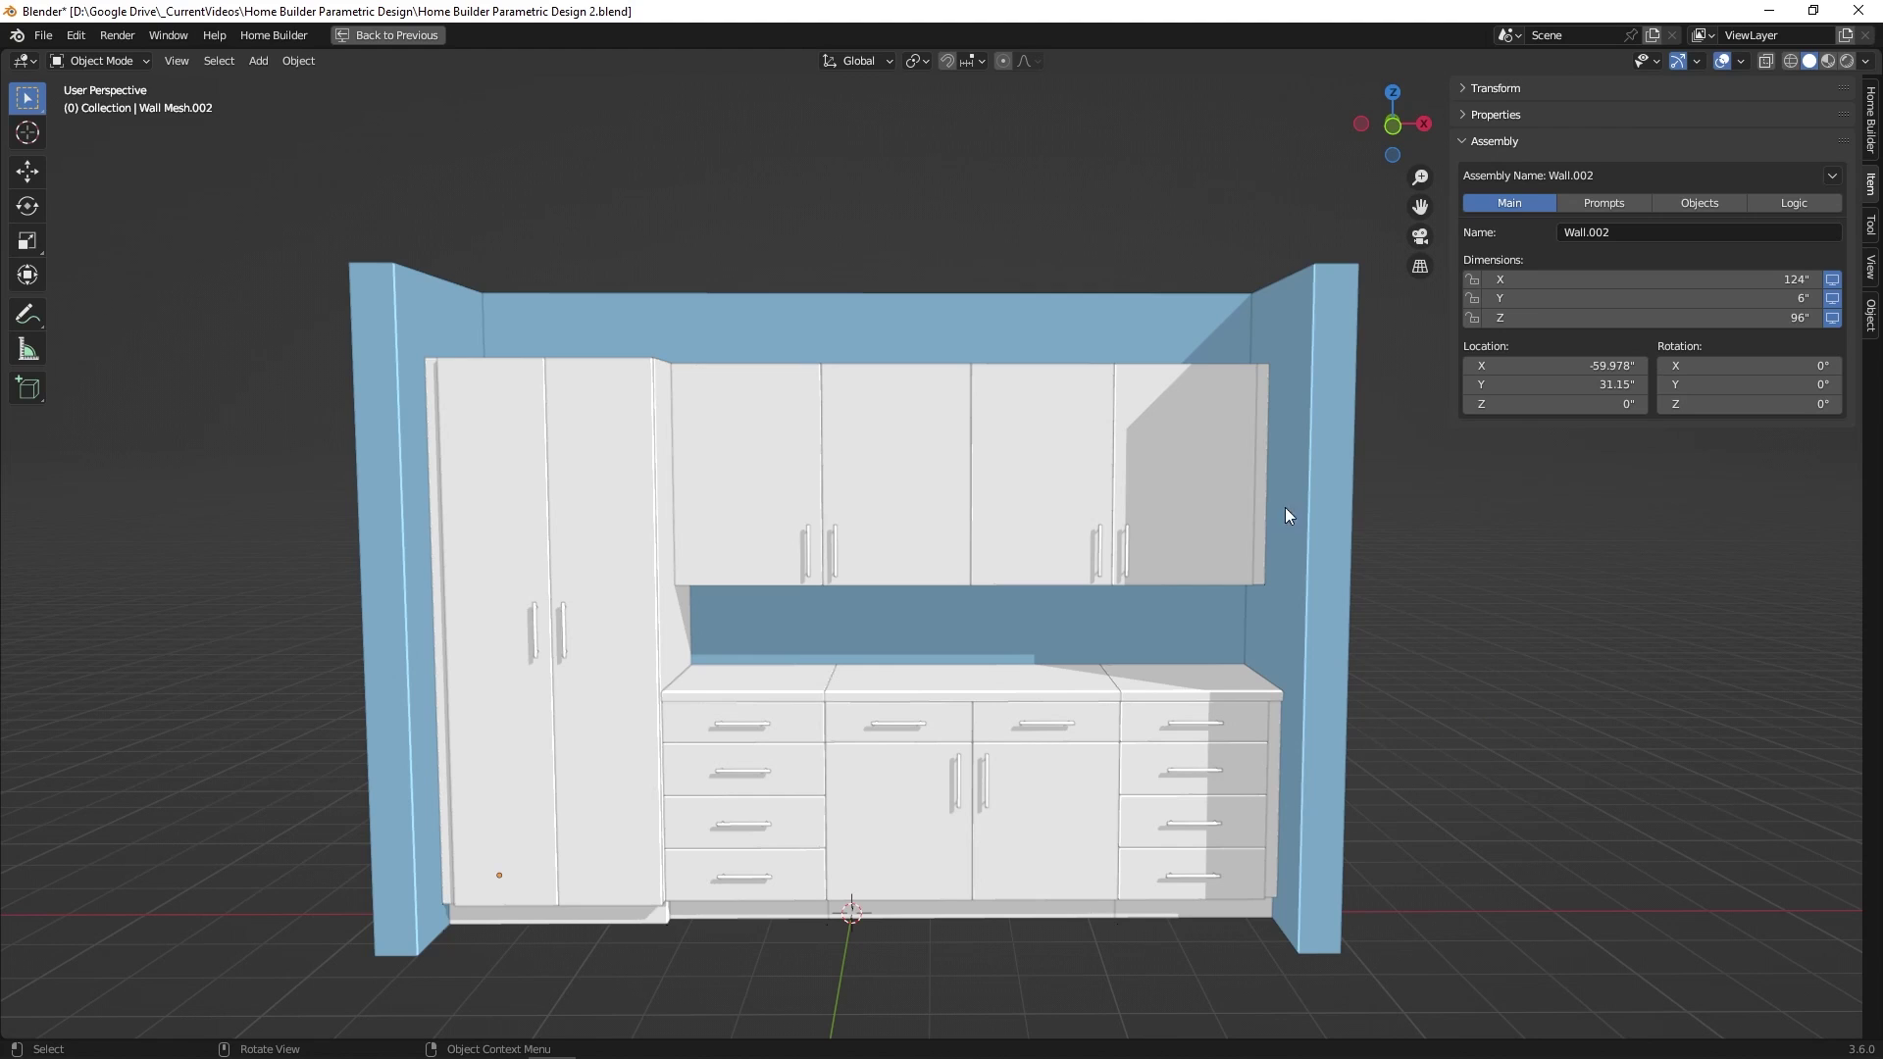
Step: Set the back wall's X dimension to 121 inches in the finished cabinet scene and show the wall assembly's prompts
click(1067, 339)
mouse_move(1667, 279)
mouse_down()
mouse_move(1755, 279)
mouse_move(1648, 280)
mouse_up()
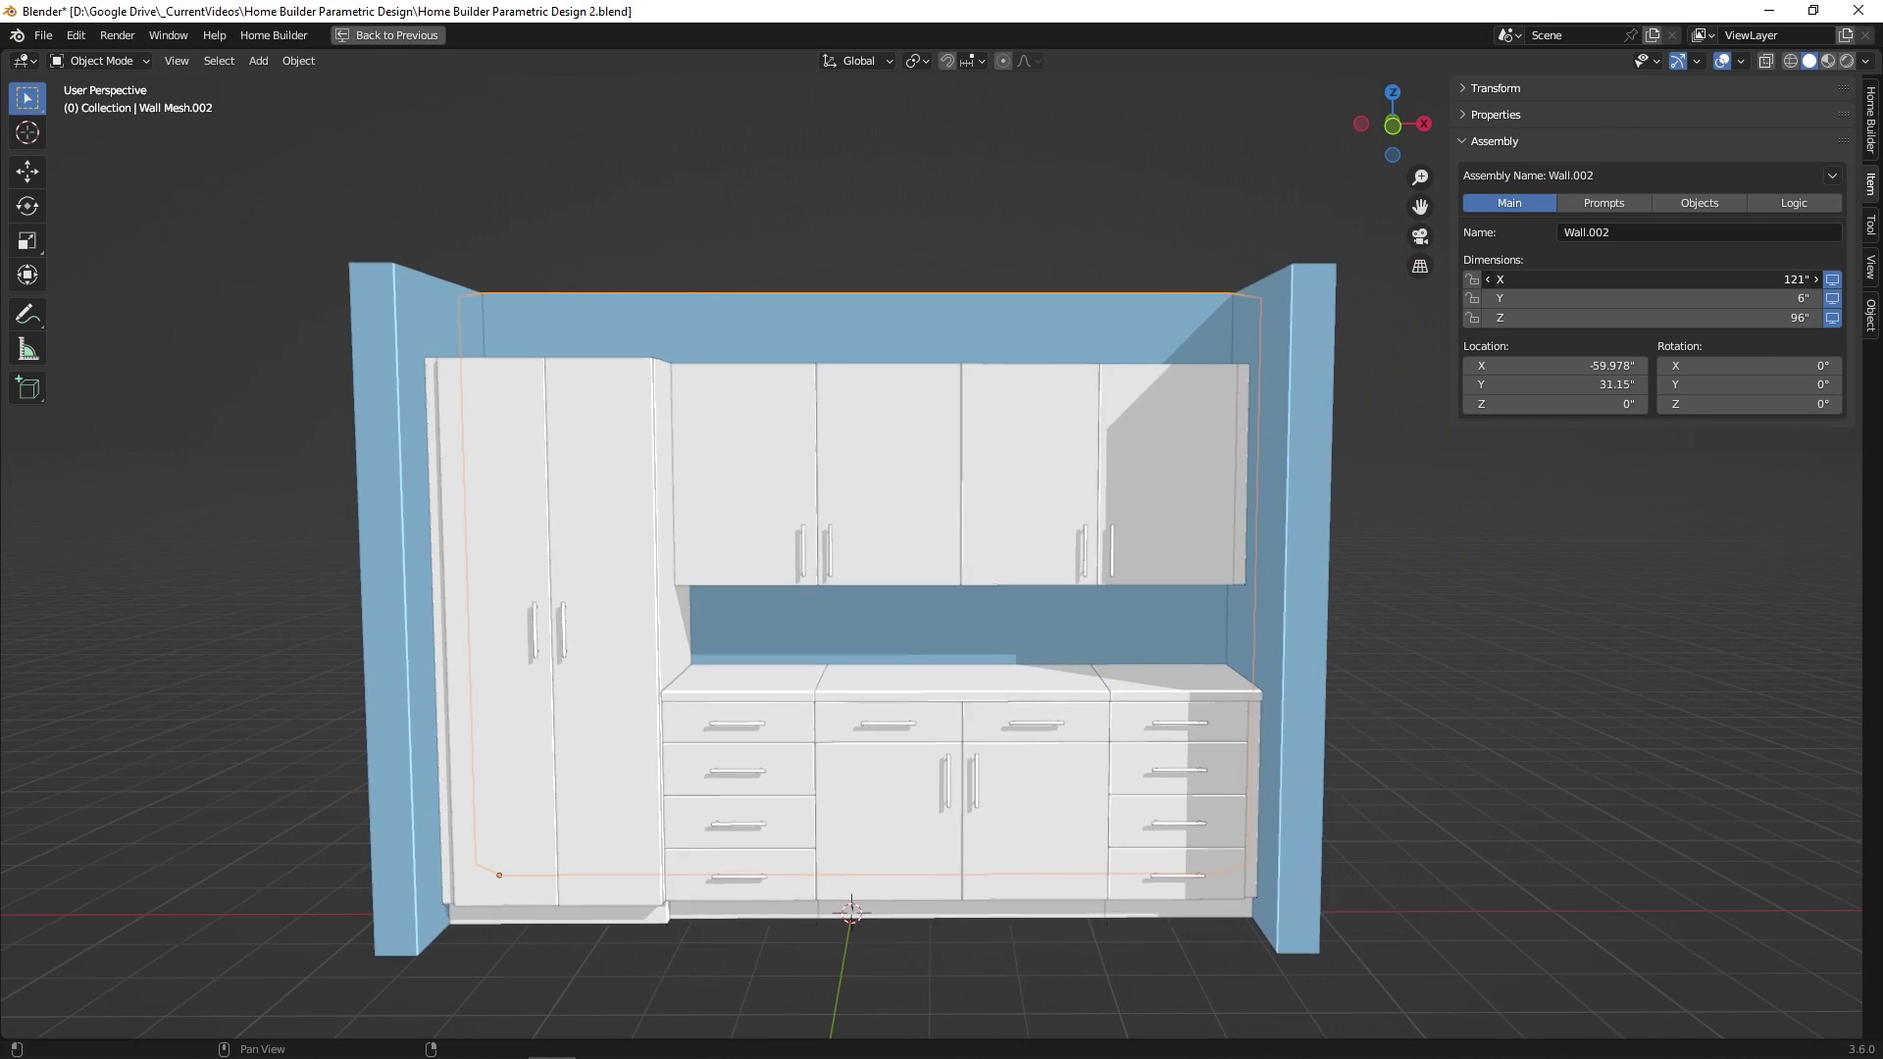
click(1603, 206)
mouse_move(1726, 321)
mouse_down()
mouse_move(1784, 321)
mouse_move(1717, 321)
mouse_move(1766, 348)
mouse_move(1712, 345)
mouse_up()
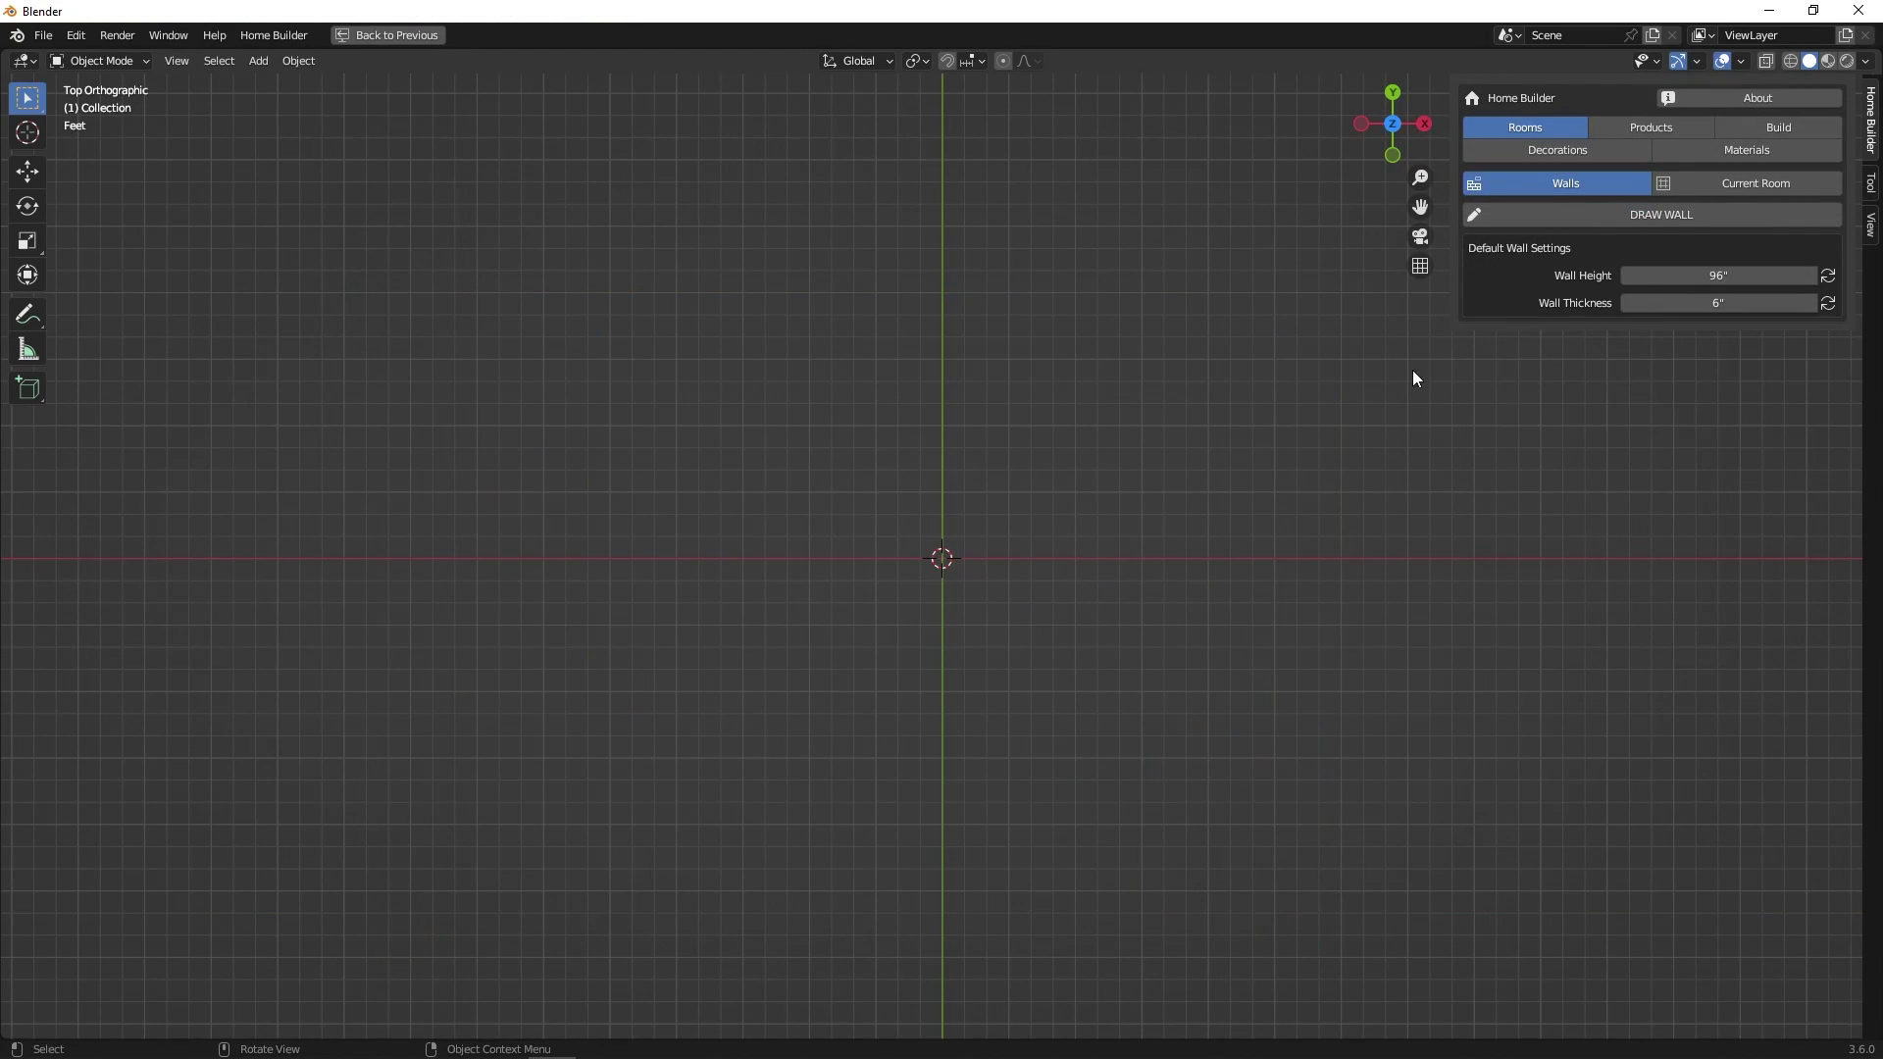
Step: Draw three connected walls forming a U-shaped room, 96 inches high and 6 inches thick, with the right wall about 52 inches long
click(1654, 217)
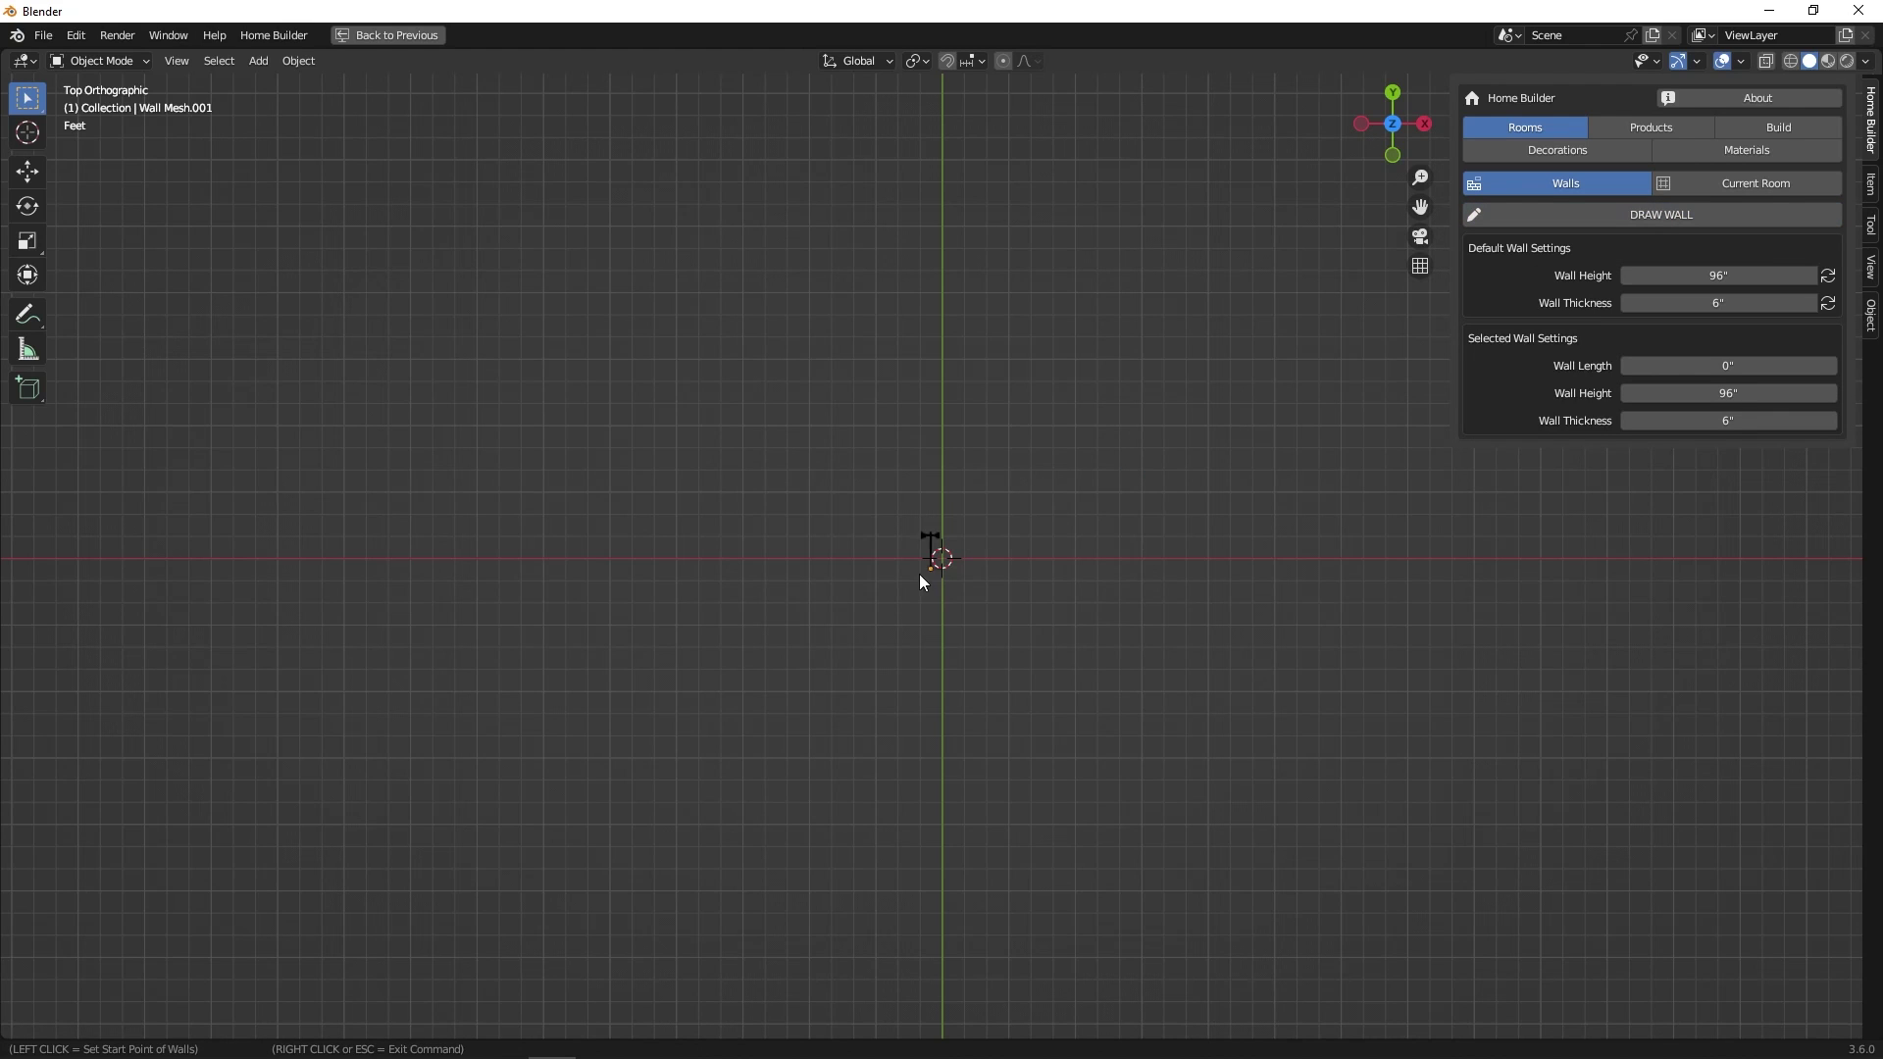
click(861, 602)
click(862, 498)
click(1151, 495)
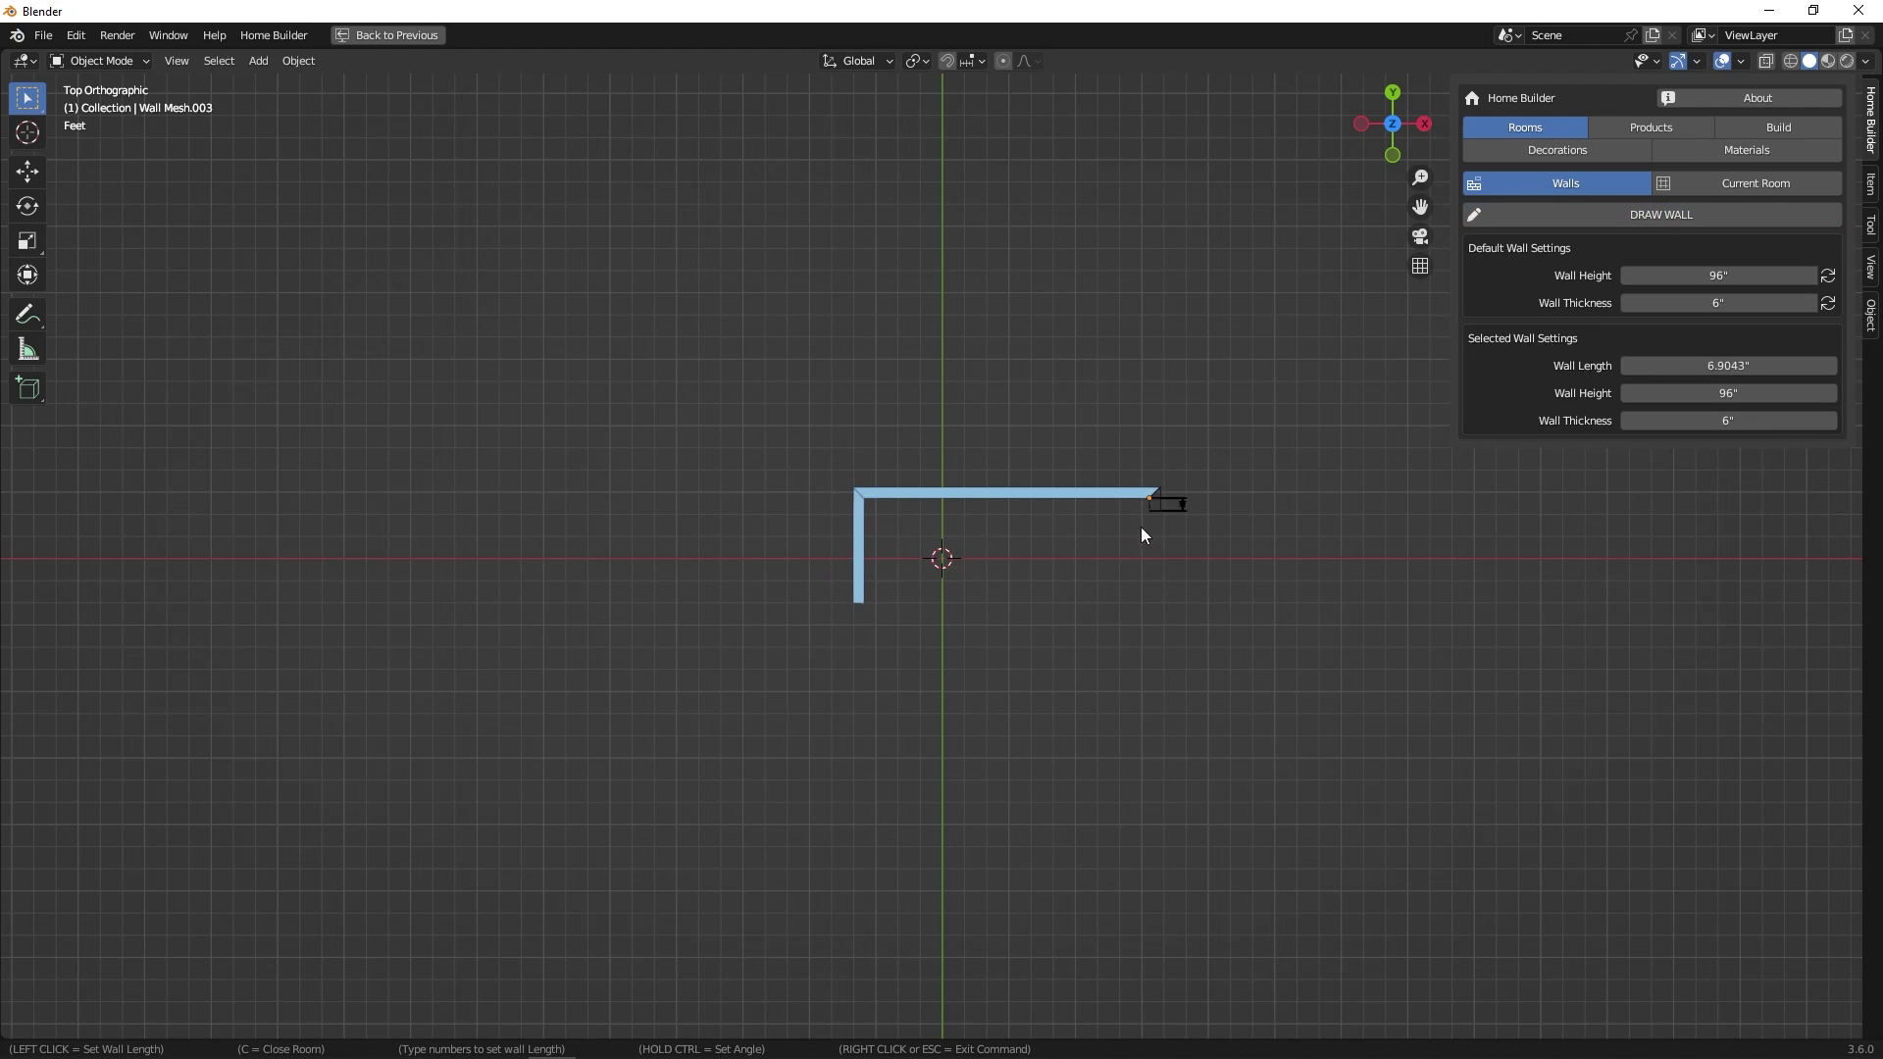
click(1130, 600)
right_click(1126, 632)
middle_drag(1126, 631, 1026, 492)
scroll(1055, 429, up, 5)
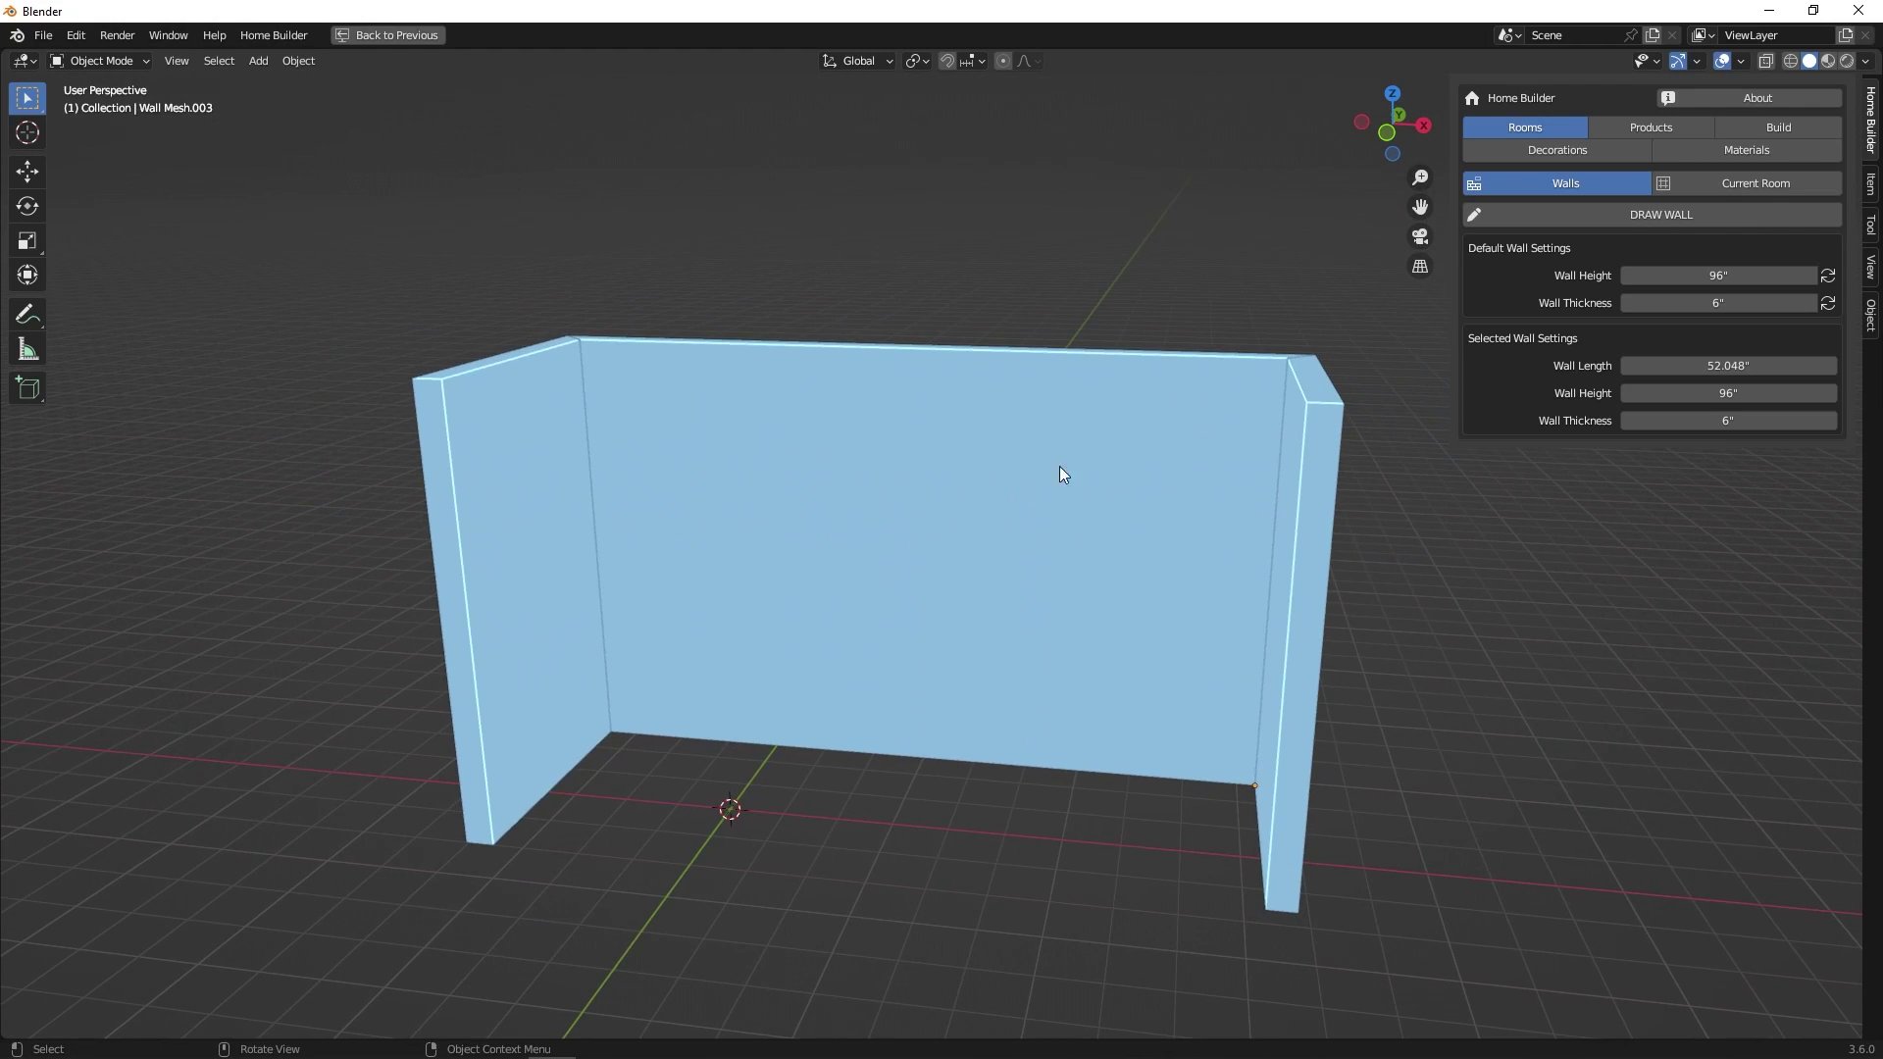
Step: Place a Tall 2 Door cabinet against the left end of the back wall
click(1625, 128)
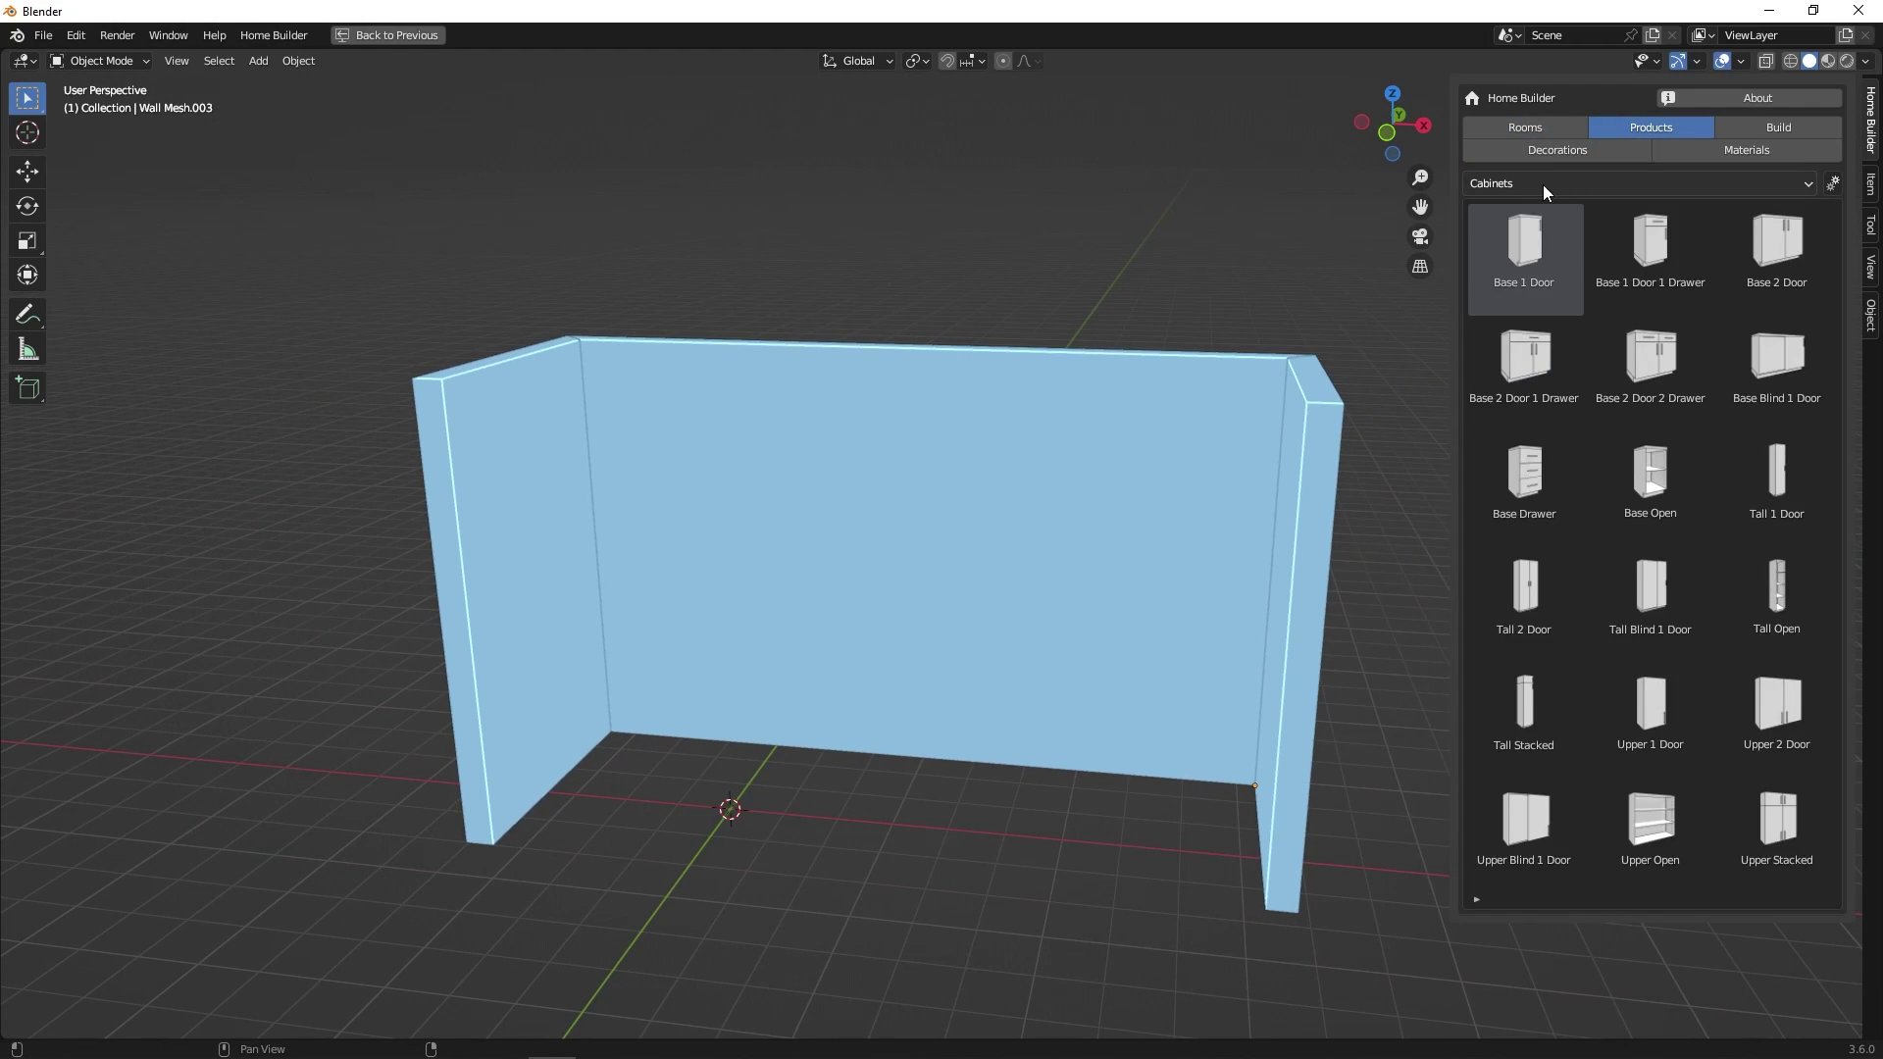
click(1526, 589)
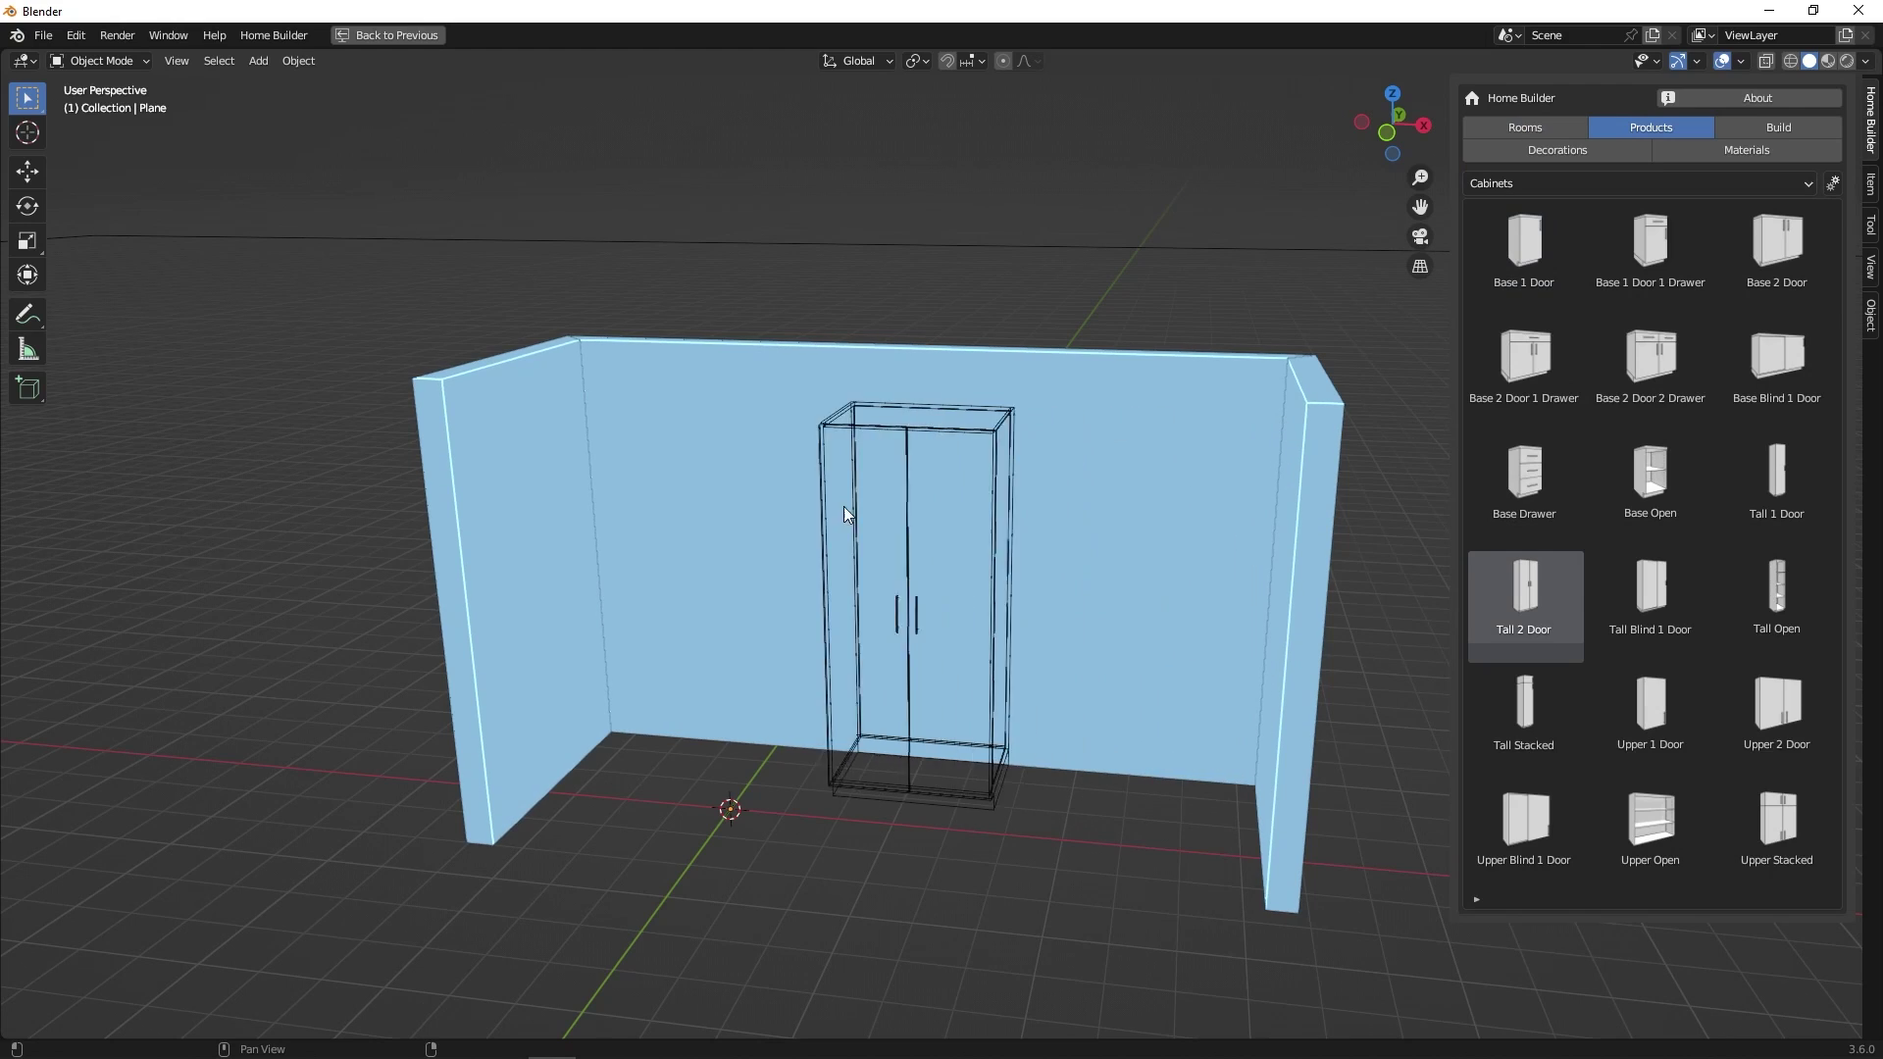
click(628, 524)
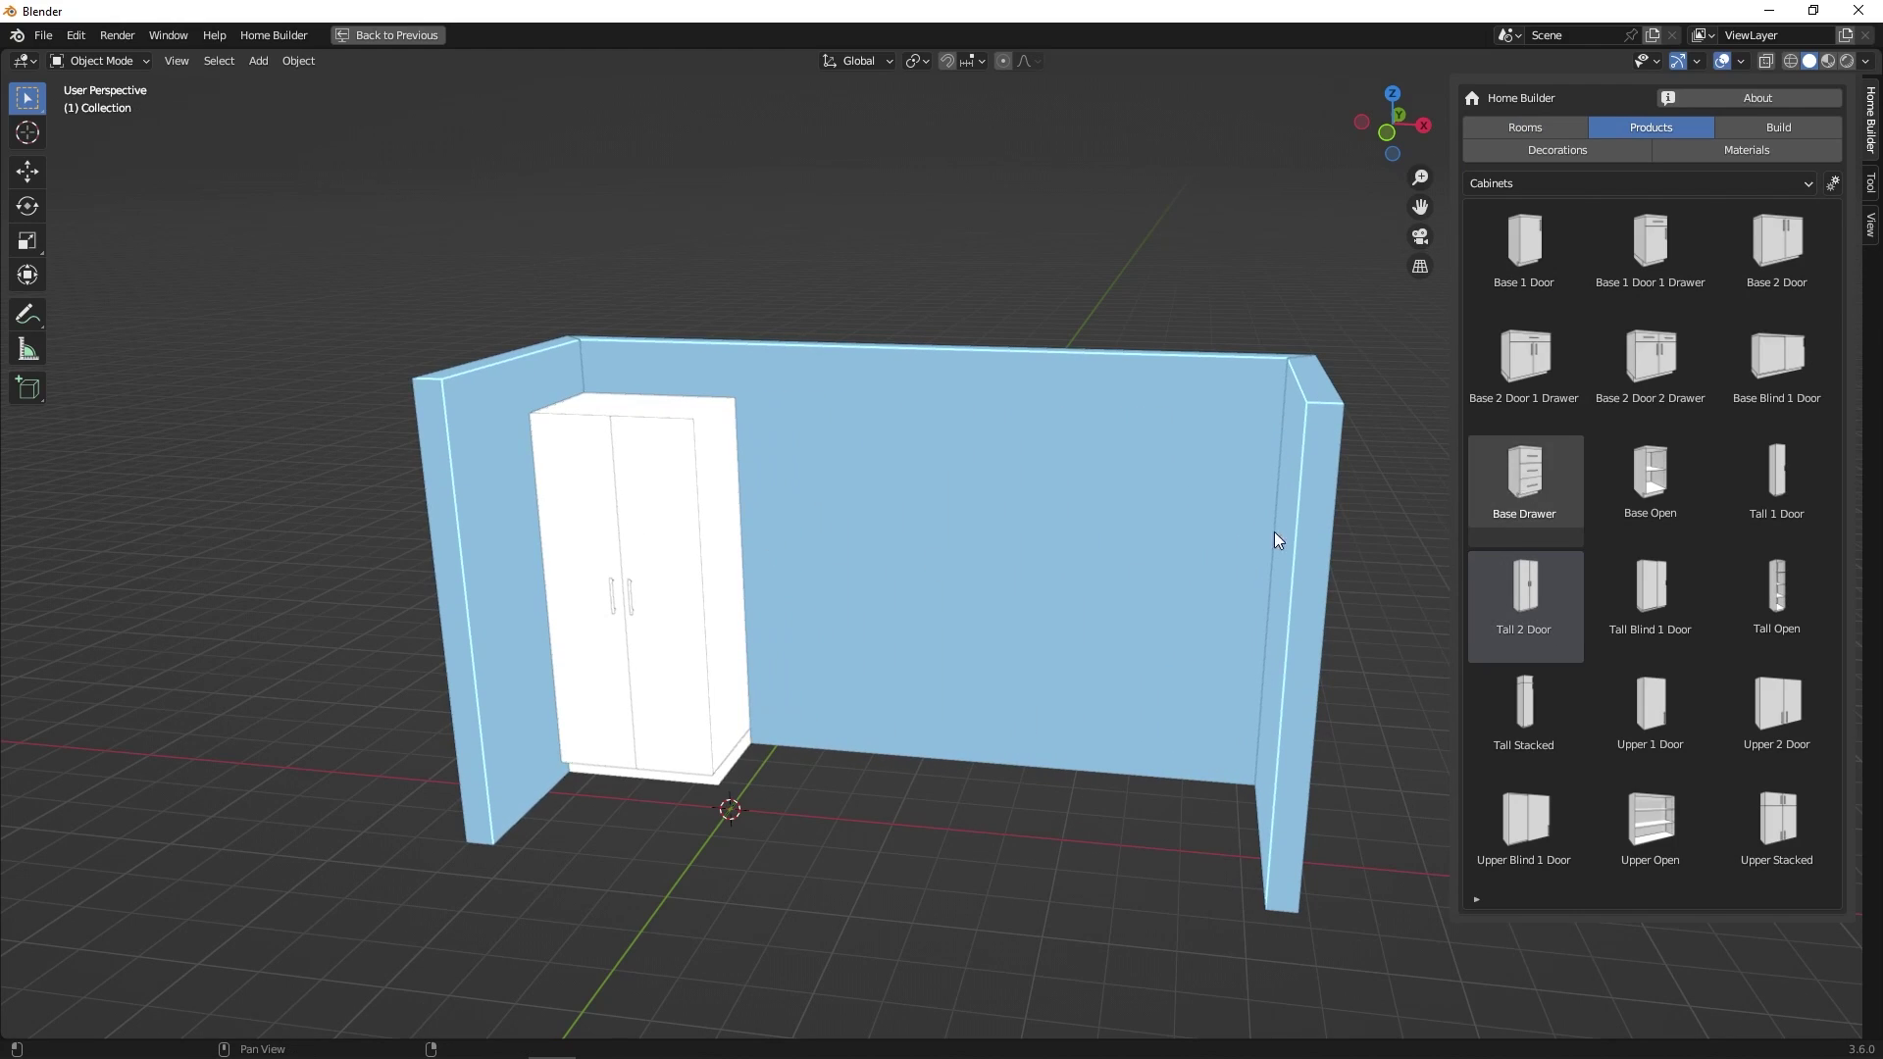
Step: Place a Base Drawer, a Base 2 Door 2 Drawer and another Base Drawer cabinet side by side, starting beside the tall cabinet
click(1525, 480)
click(765, 697)
click(1621, 362)
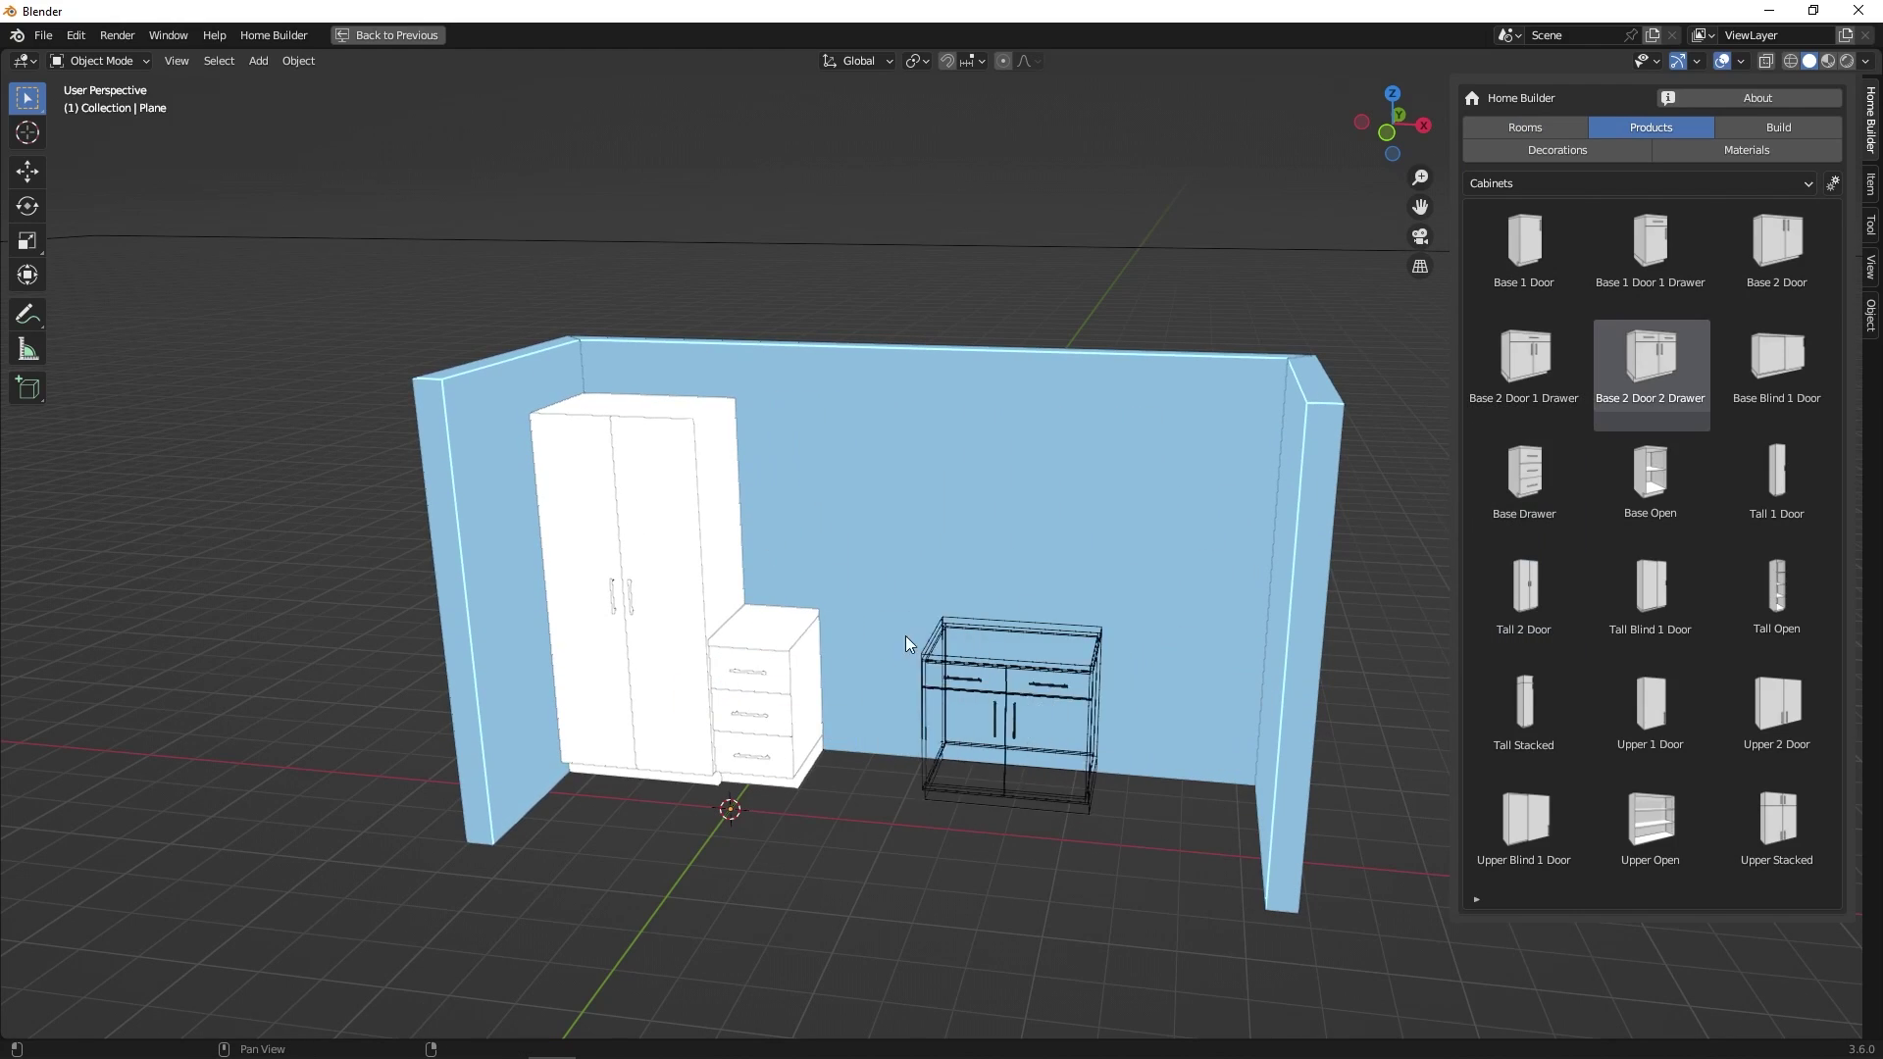
click(814, 633)
click(1509, 472)
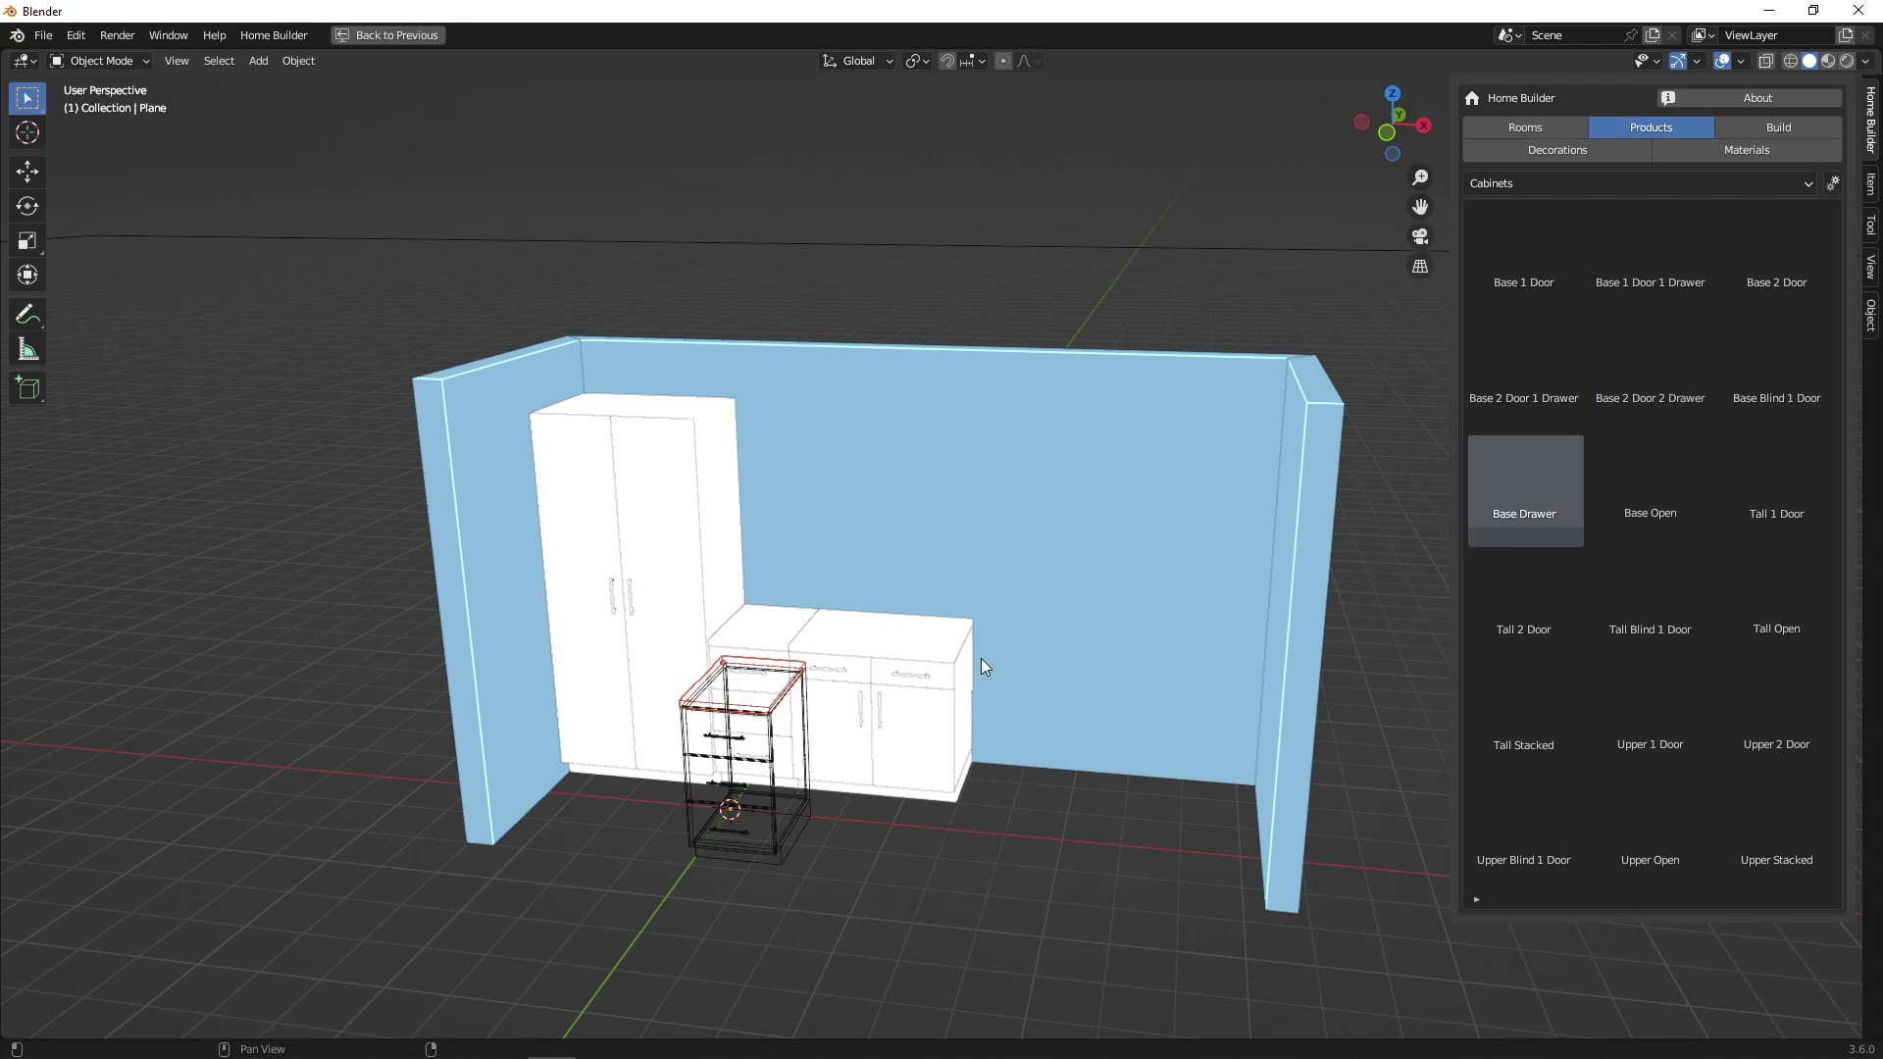
click(971, 661)
Step: Place two Upper 2 Door cabinets side by side on the back wall above the base cabinets, starting beside the tall cabinet
click(1778, 686)
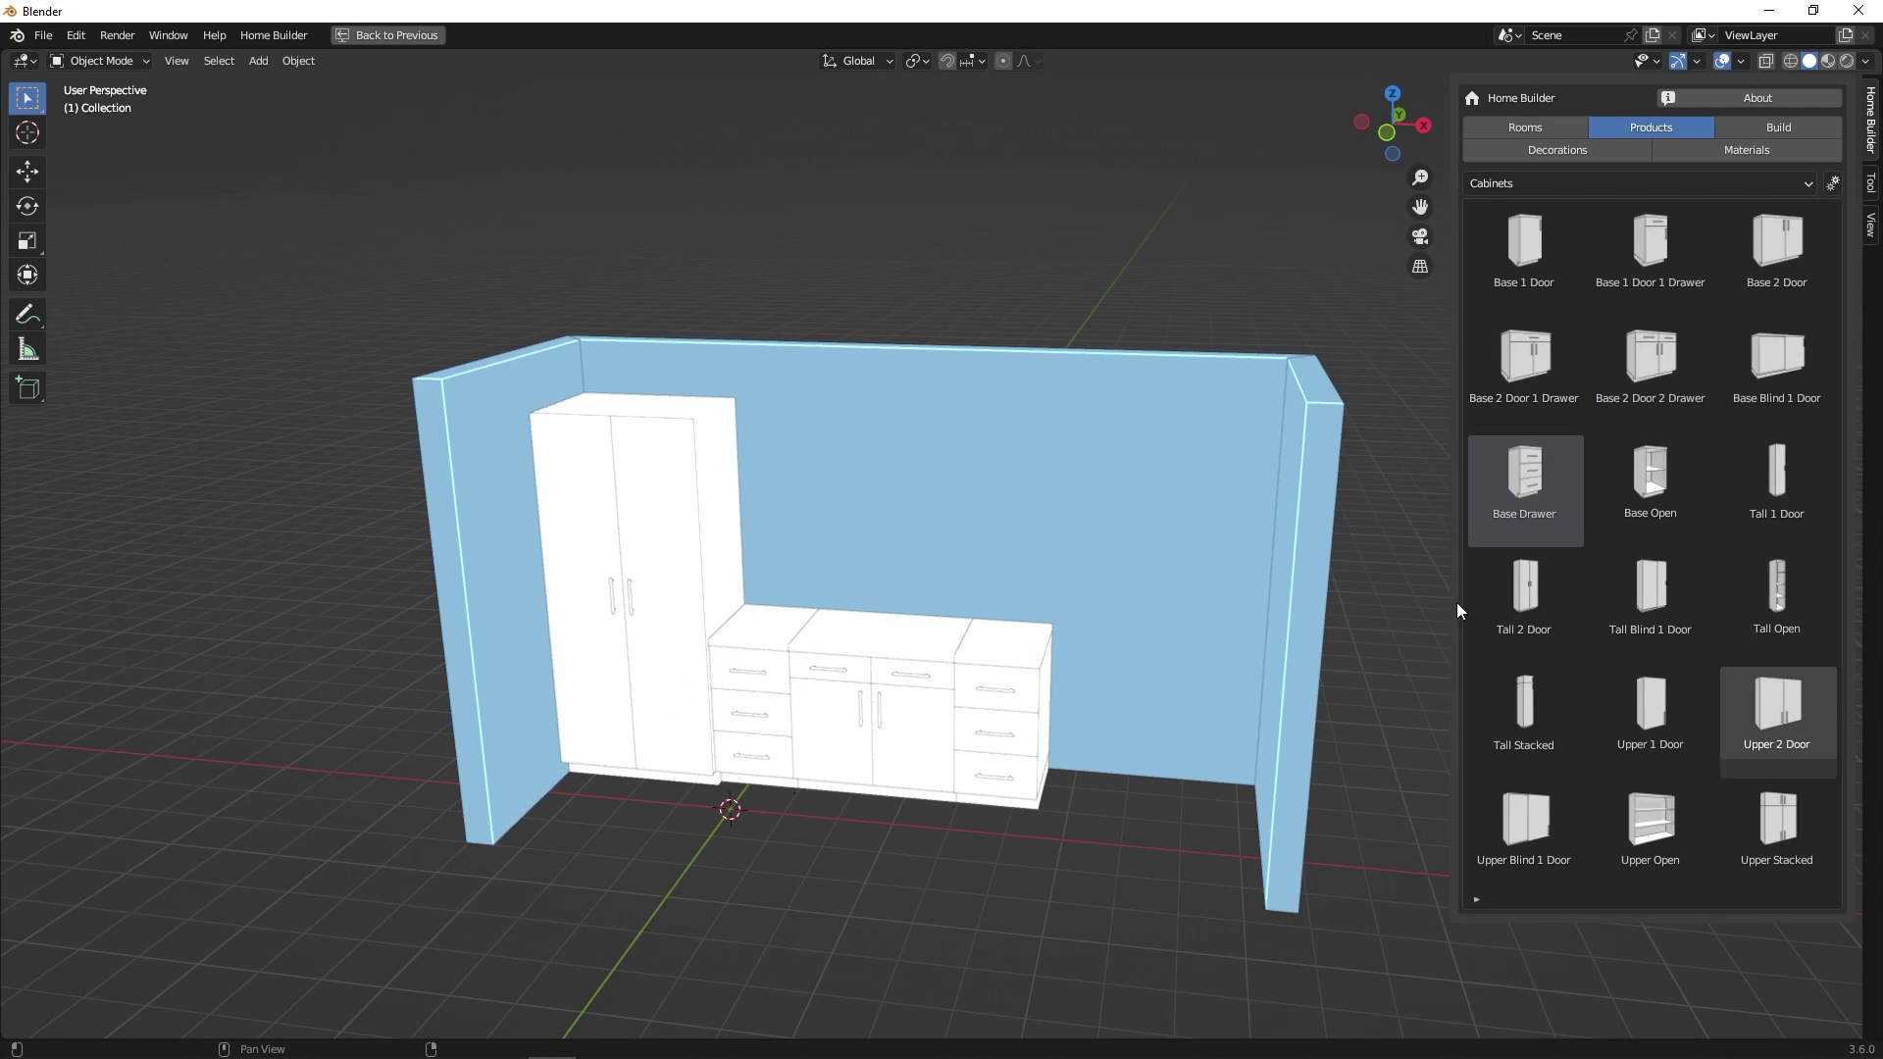
click(775, 461)
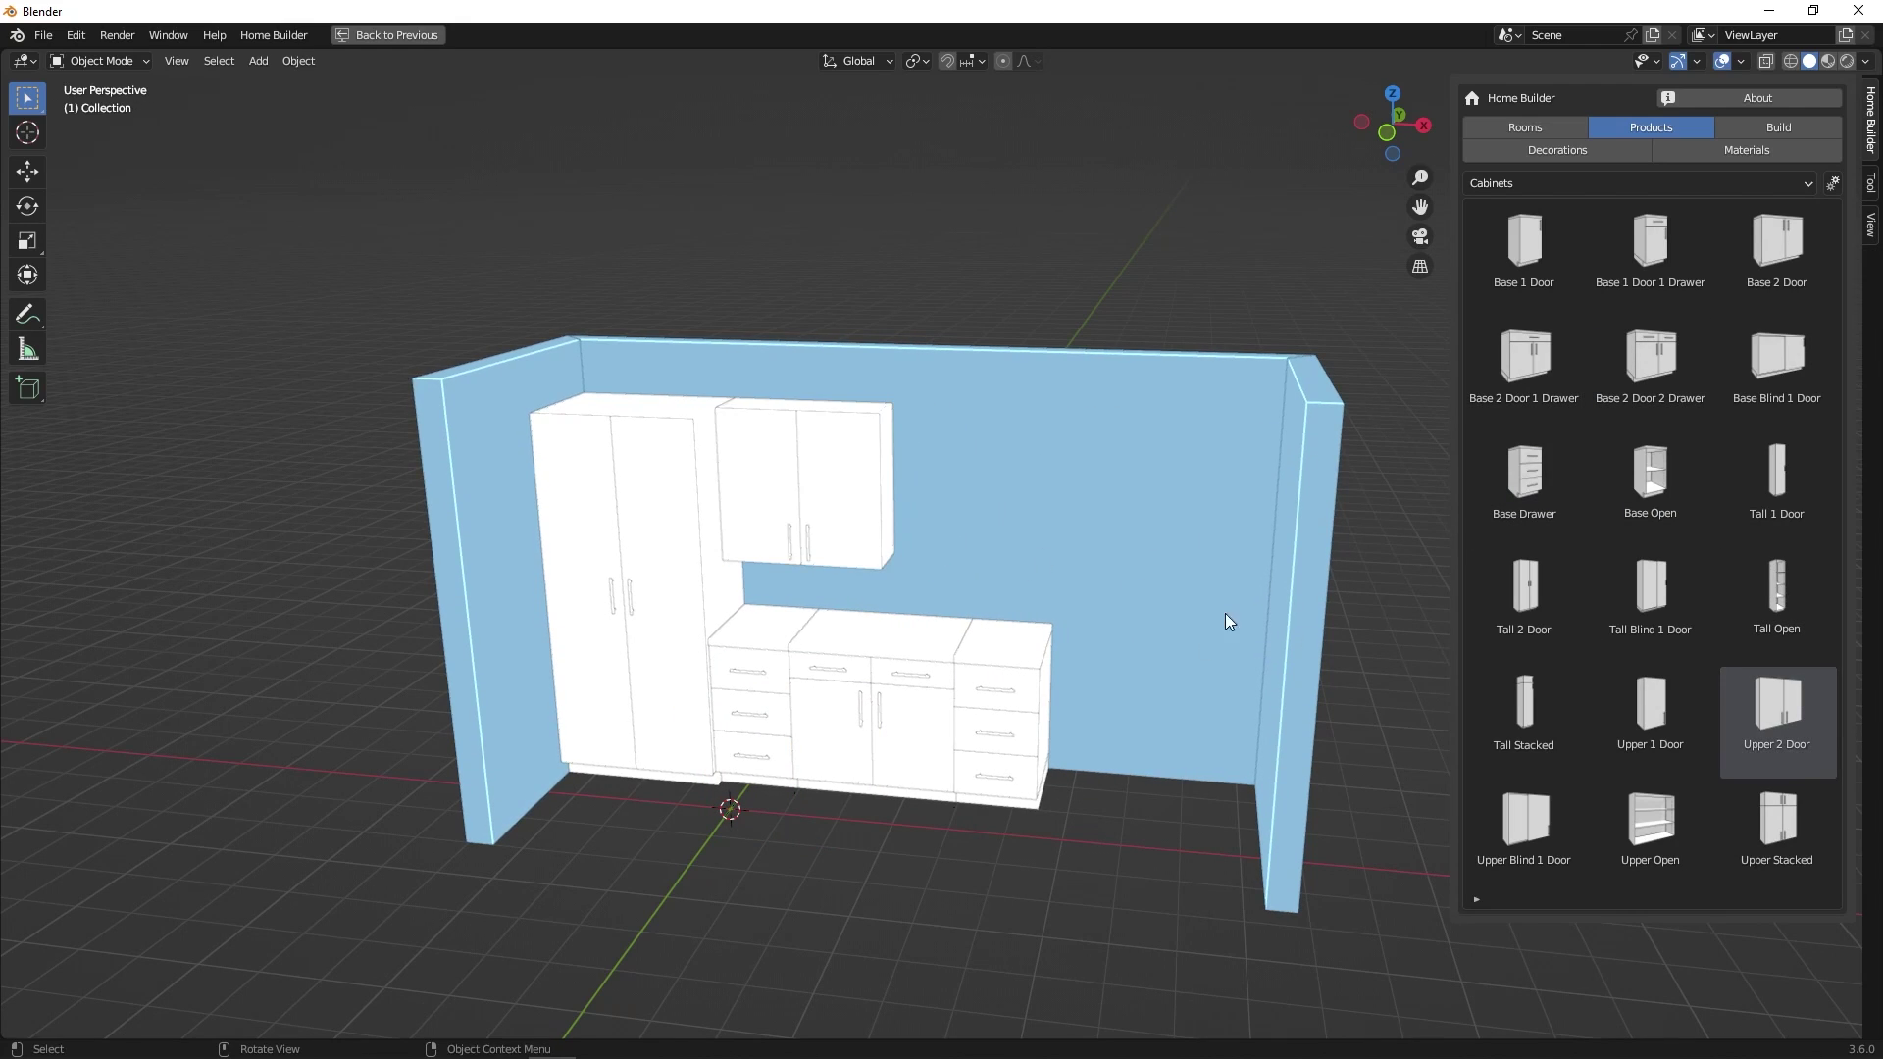
click(1726, 699)
click(869, 498)
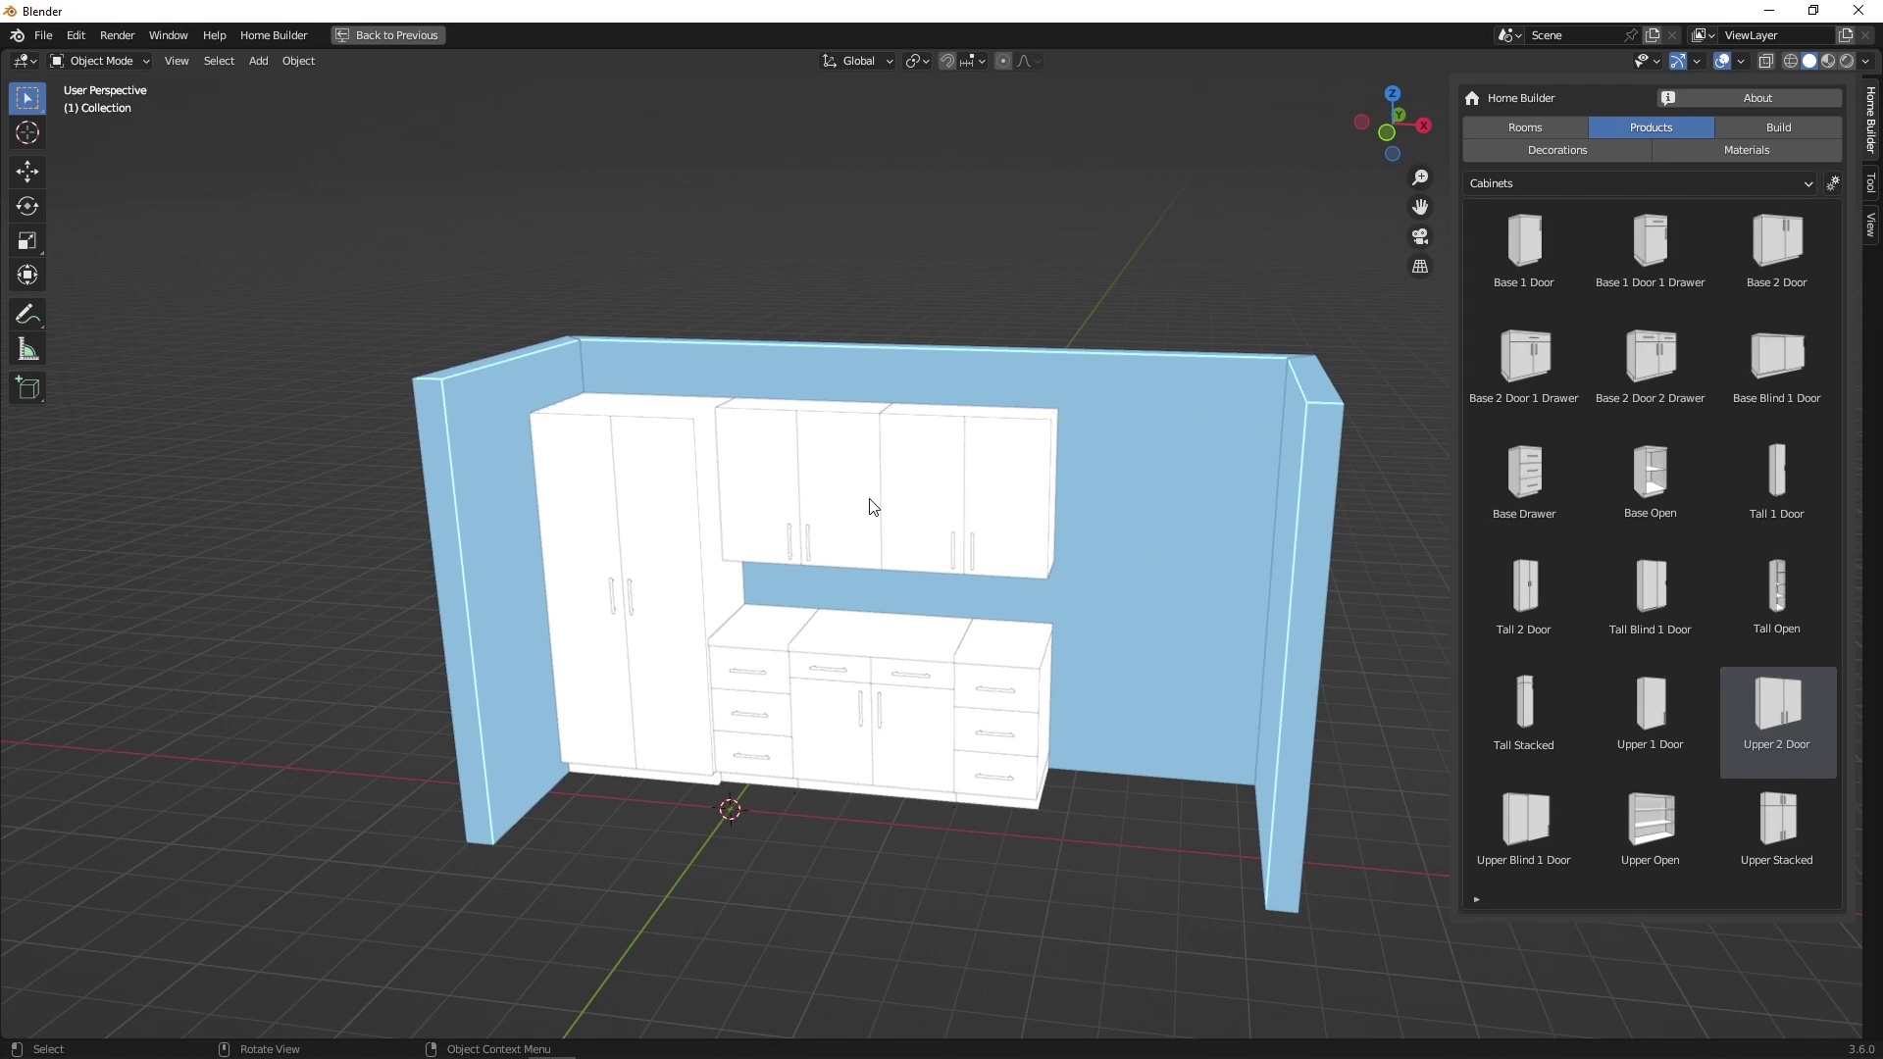
middle_drag(908, 601, 903, 588)
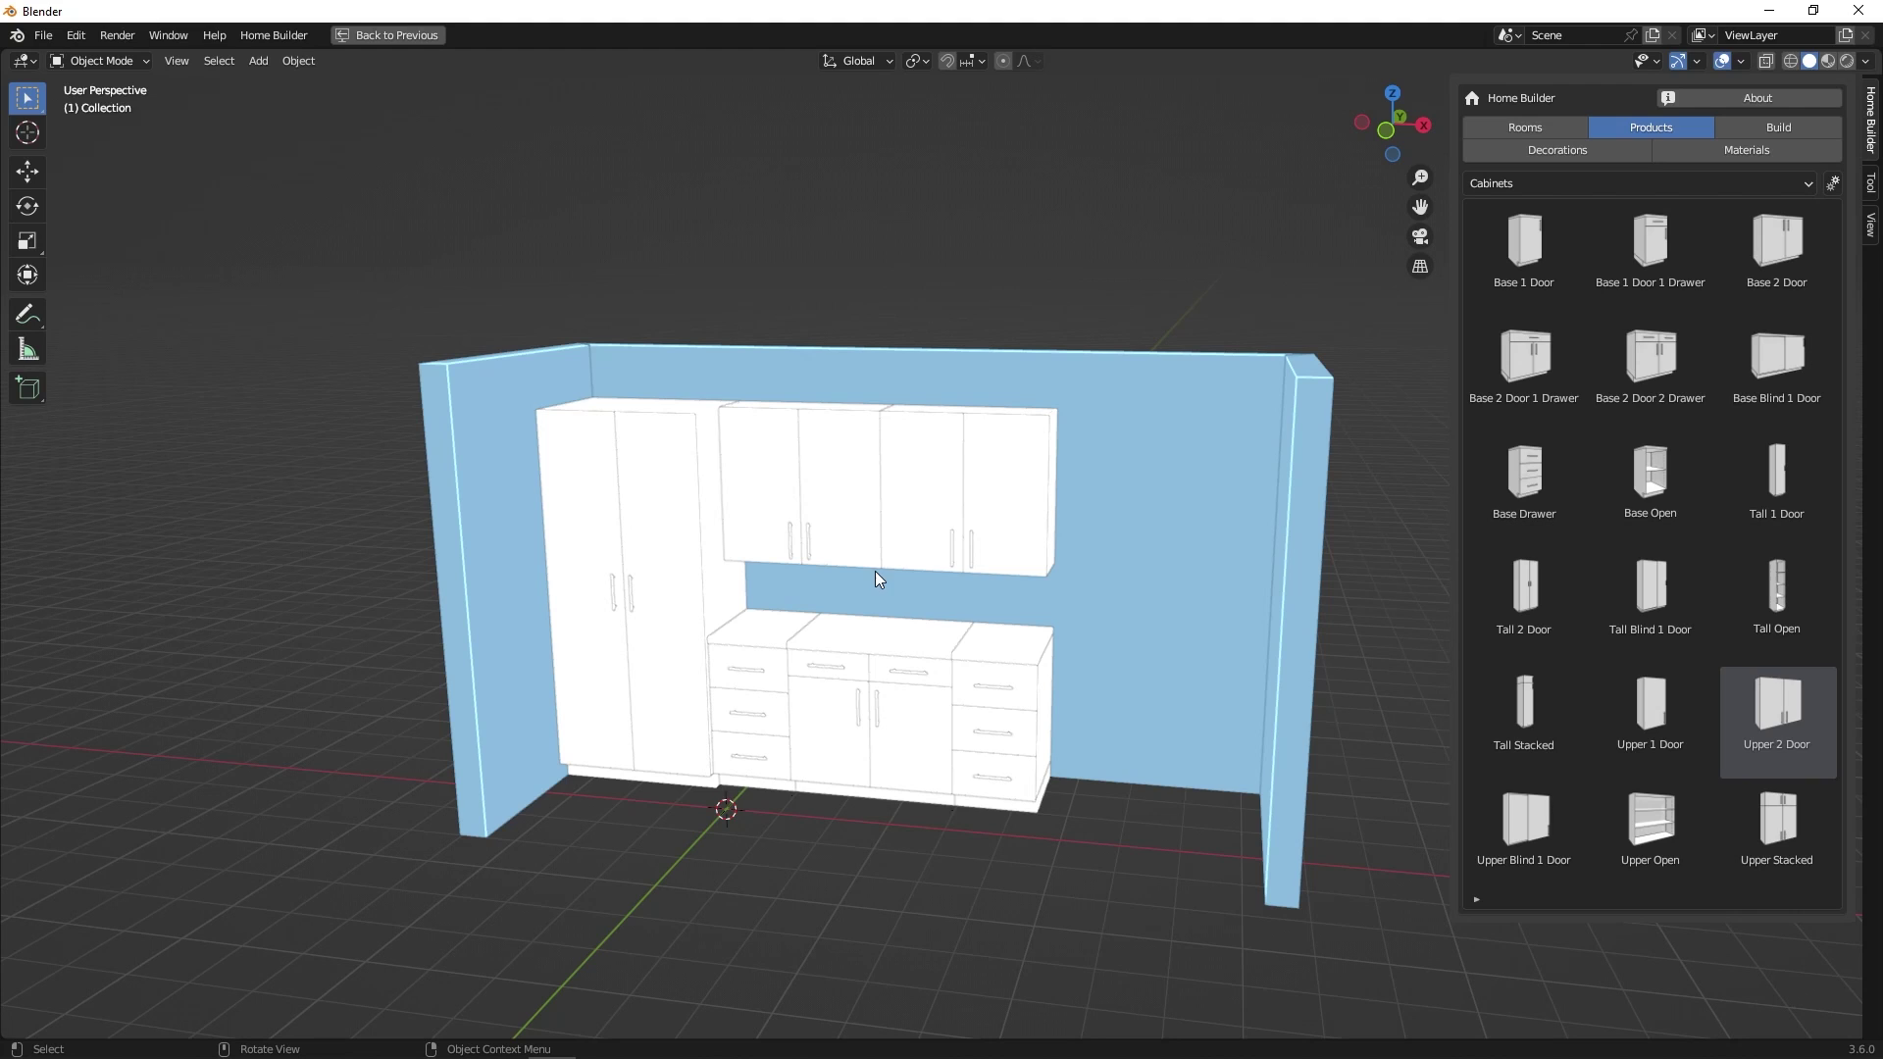
middle_drag(840, 550, 833, 584)
Step: Lengthen the left wall to about 145.83 inches through its wall prompts
click(569, 512)
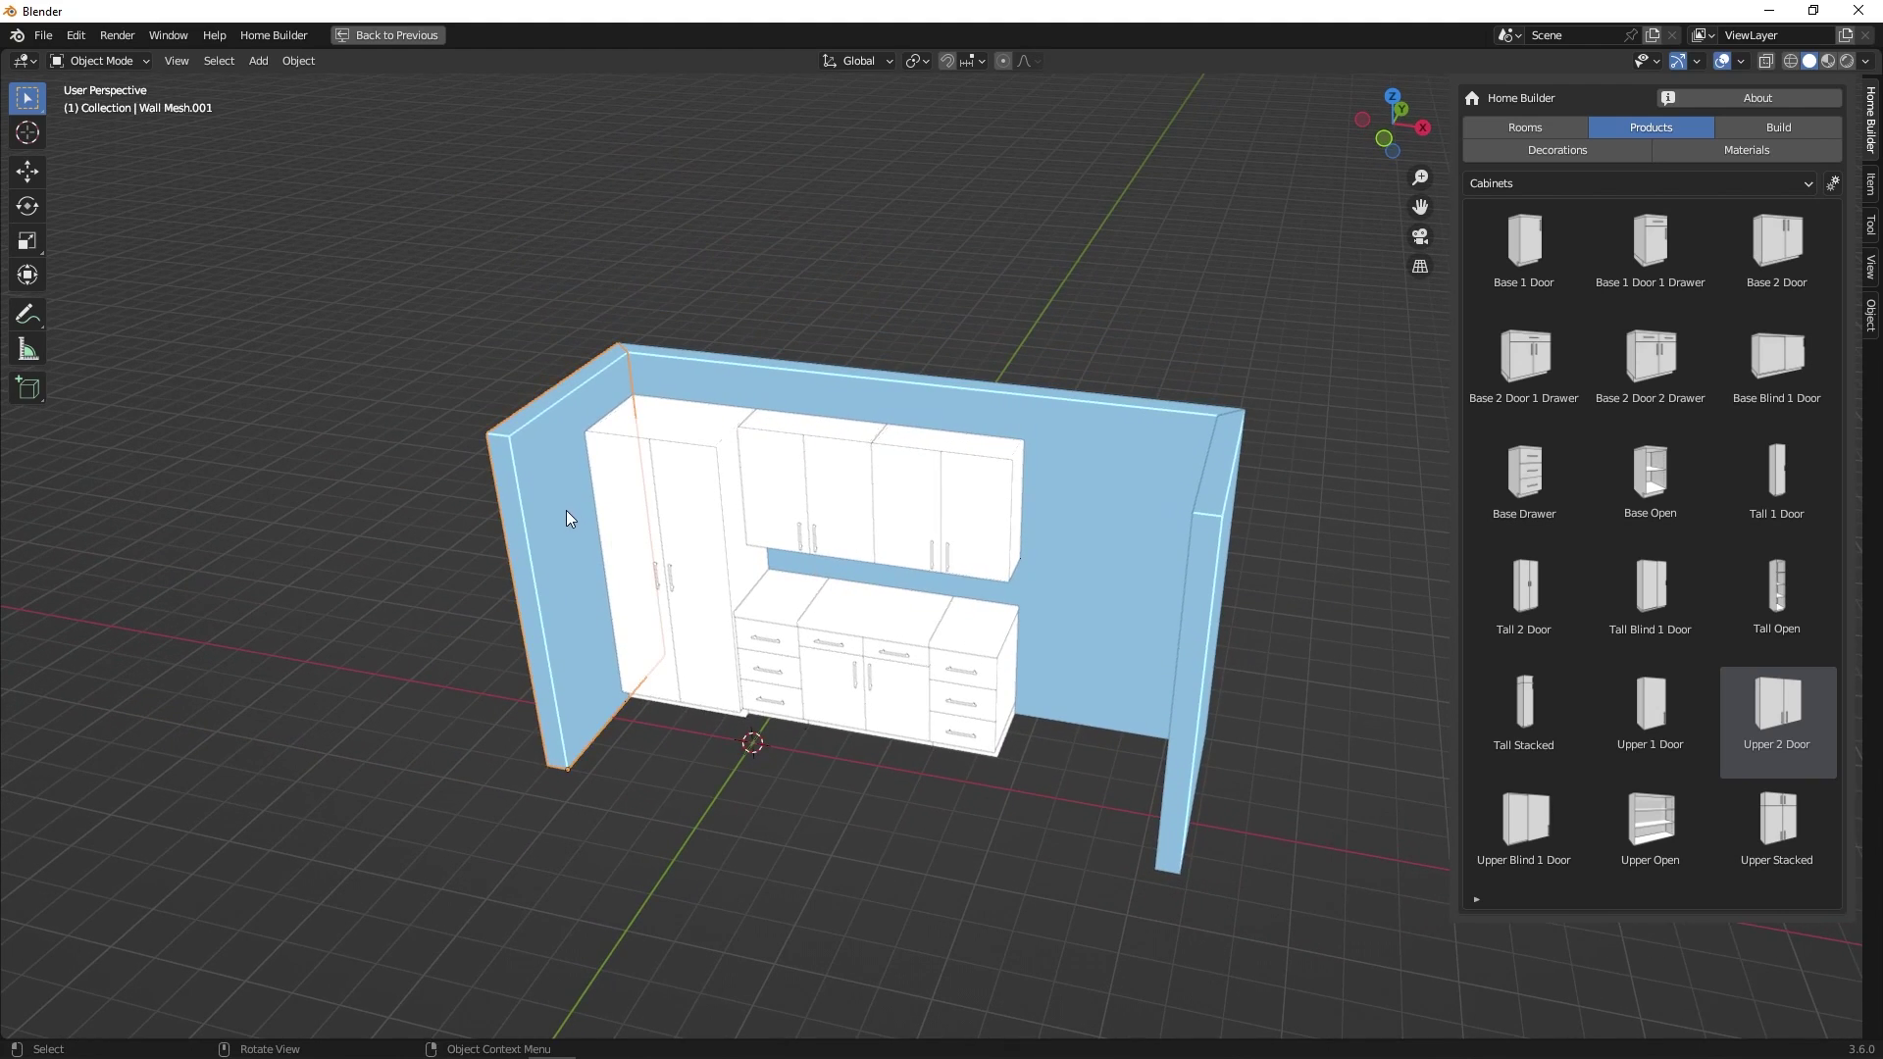
right_click(723, 547)
click(720, 551)
drag(655, 590, 794, 591)
click(719, 748)
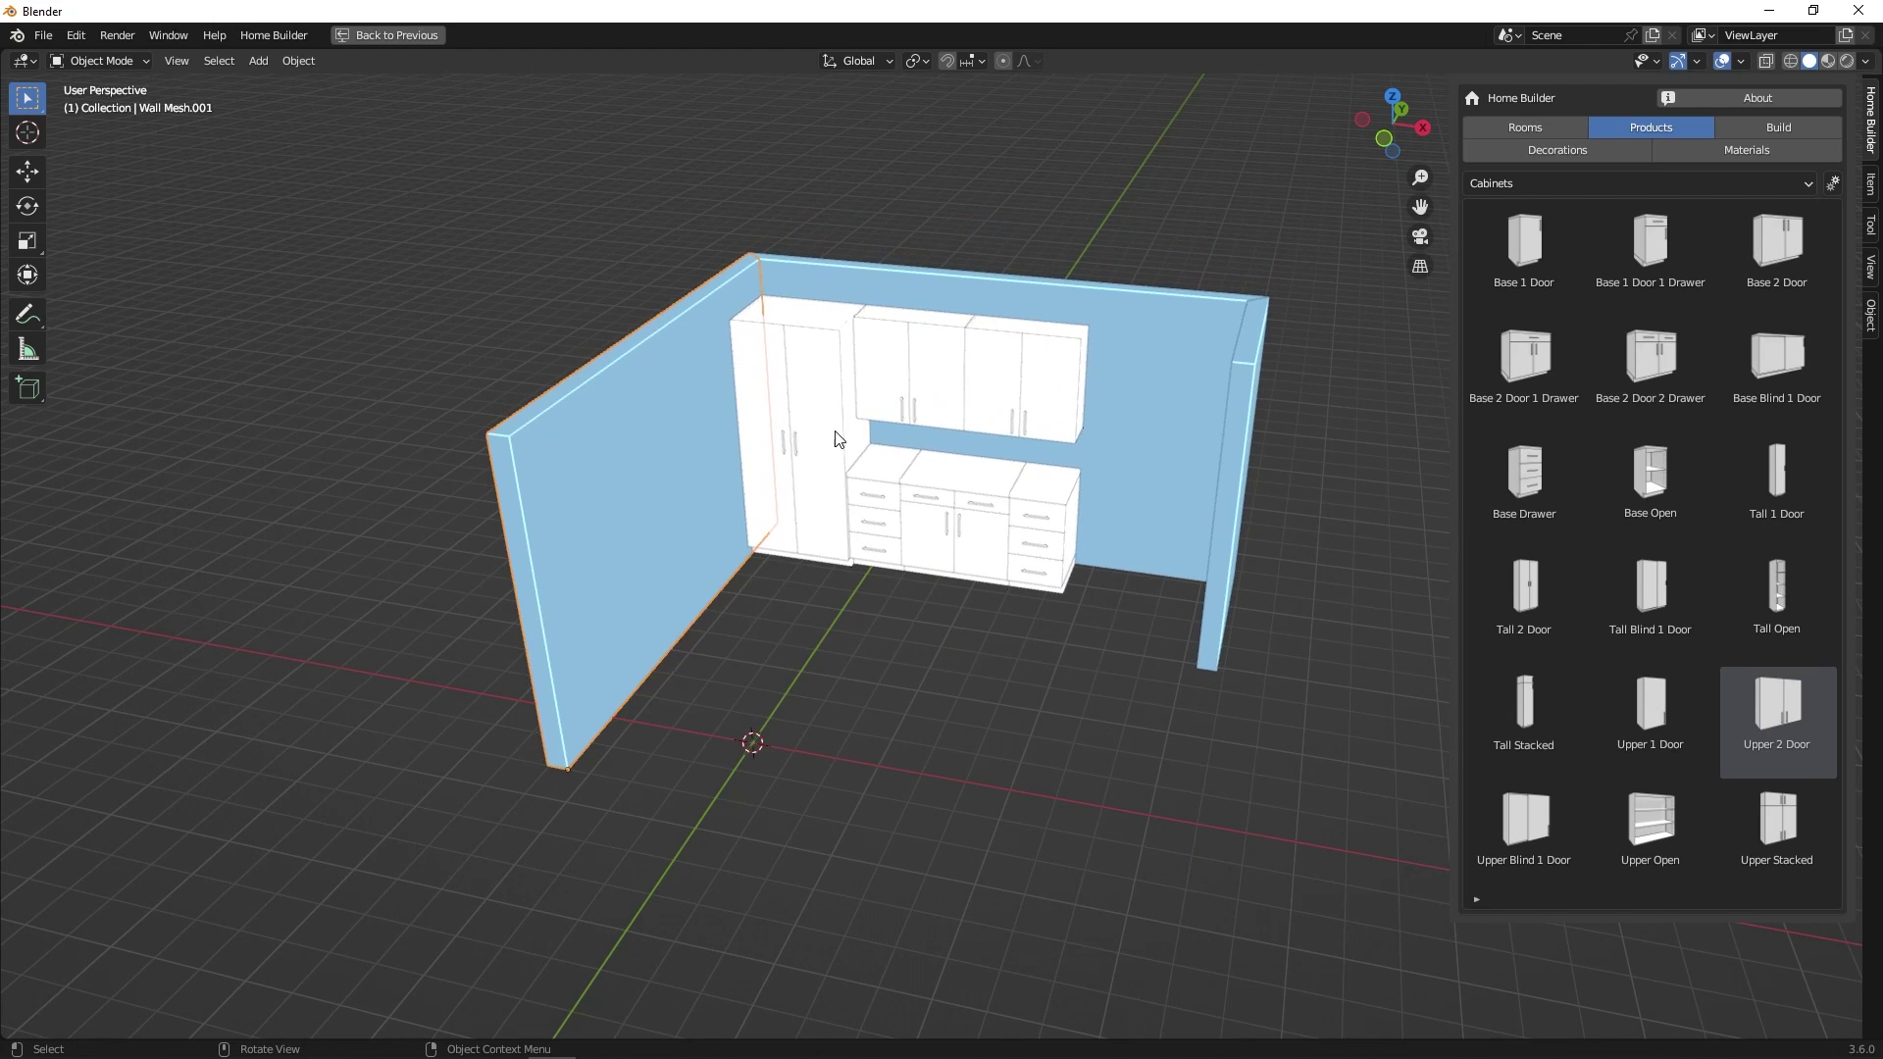
Step: Select the right wall and show its assembly properties with the transform section collapsed
click(1236, 431)
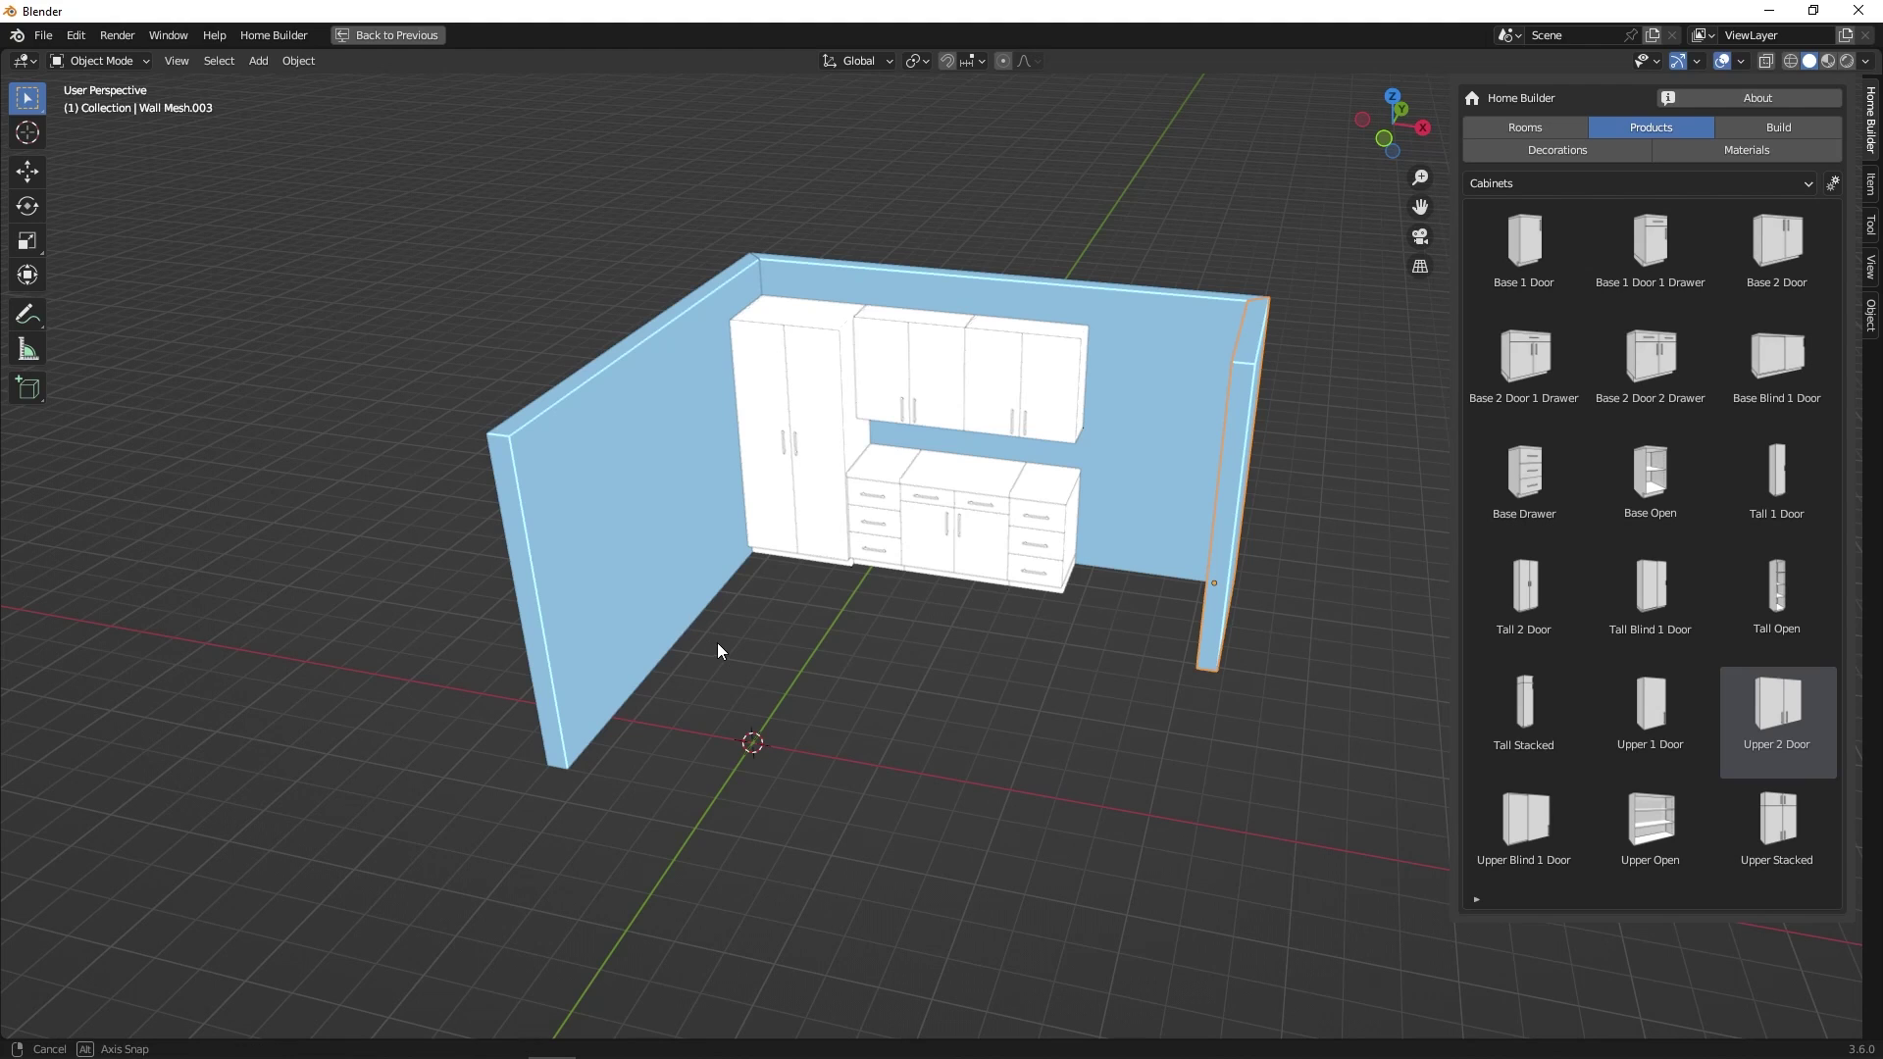
middle_drag(715, 643, 777, 631)
click(1870, 183)
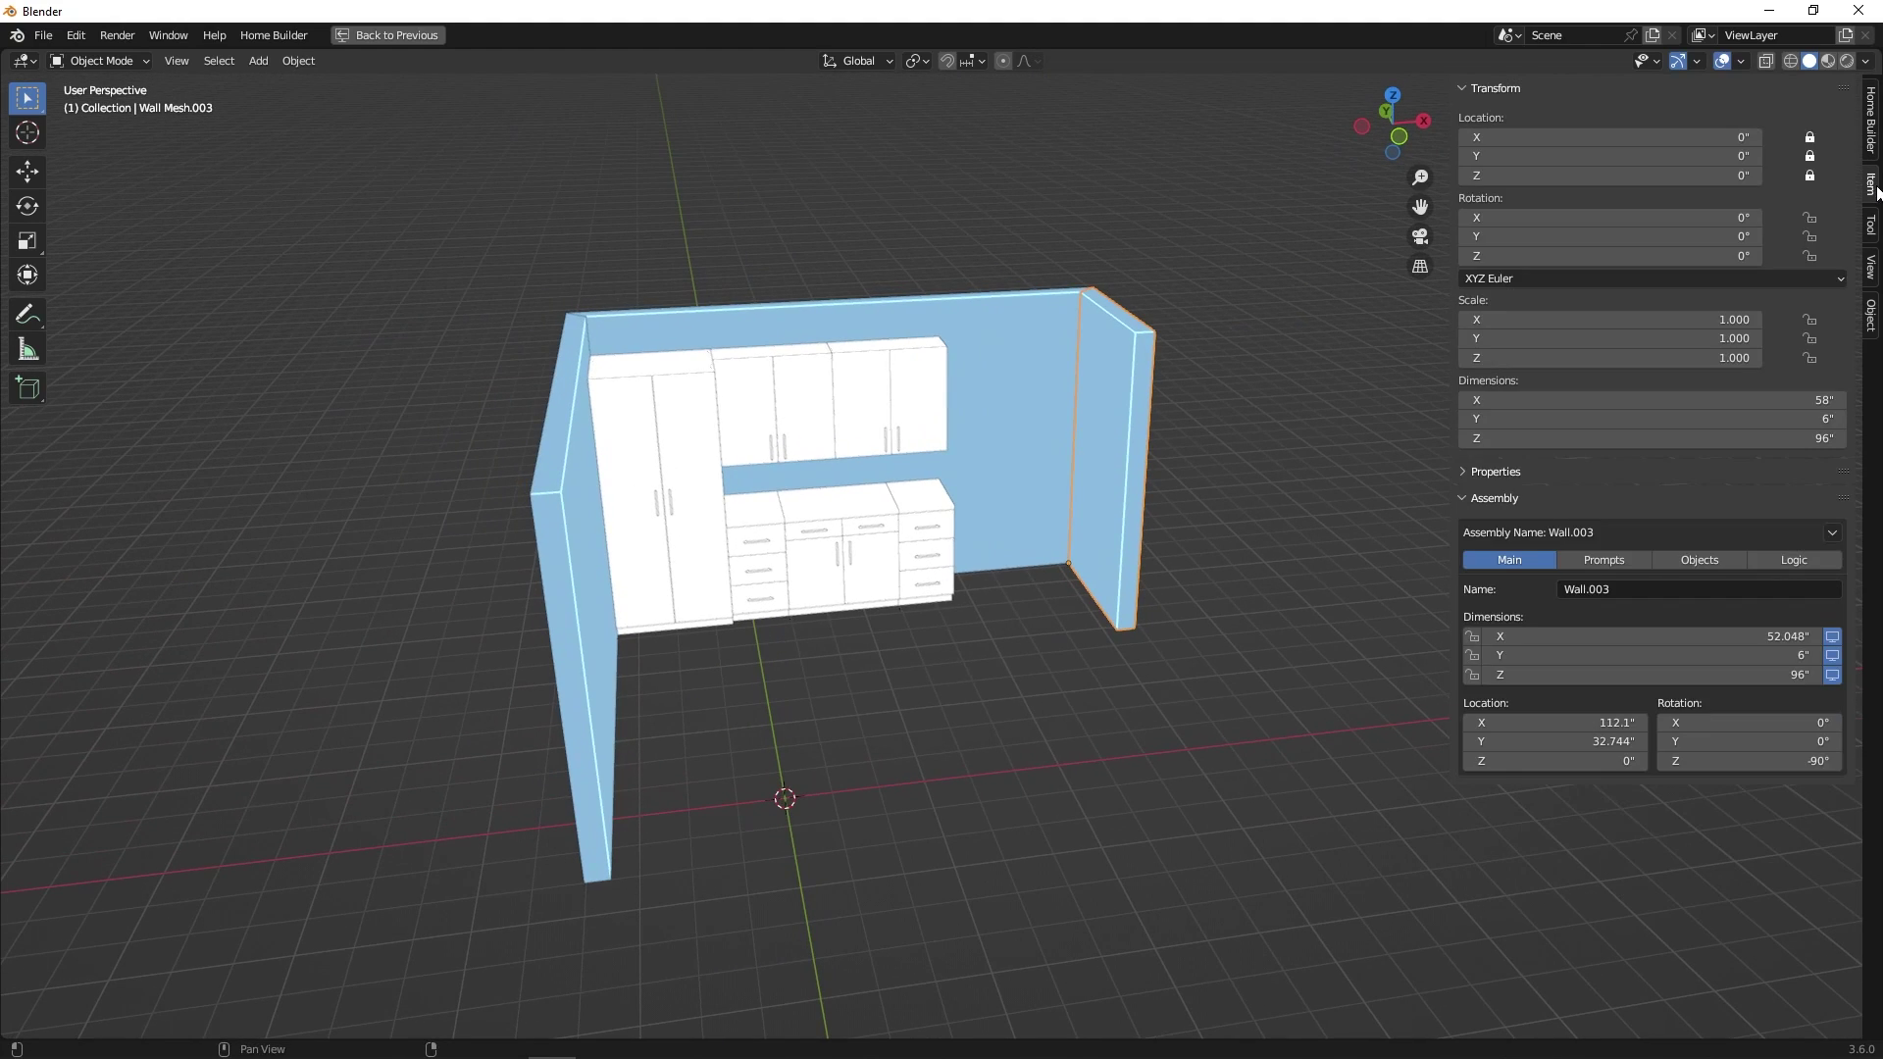
click(1487, 87)
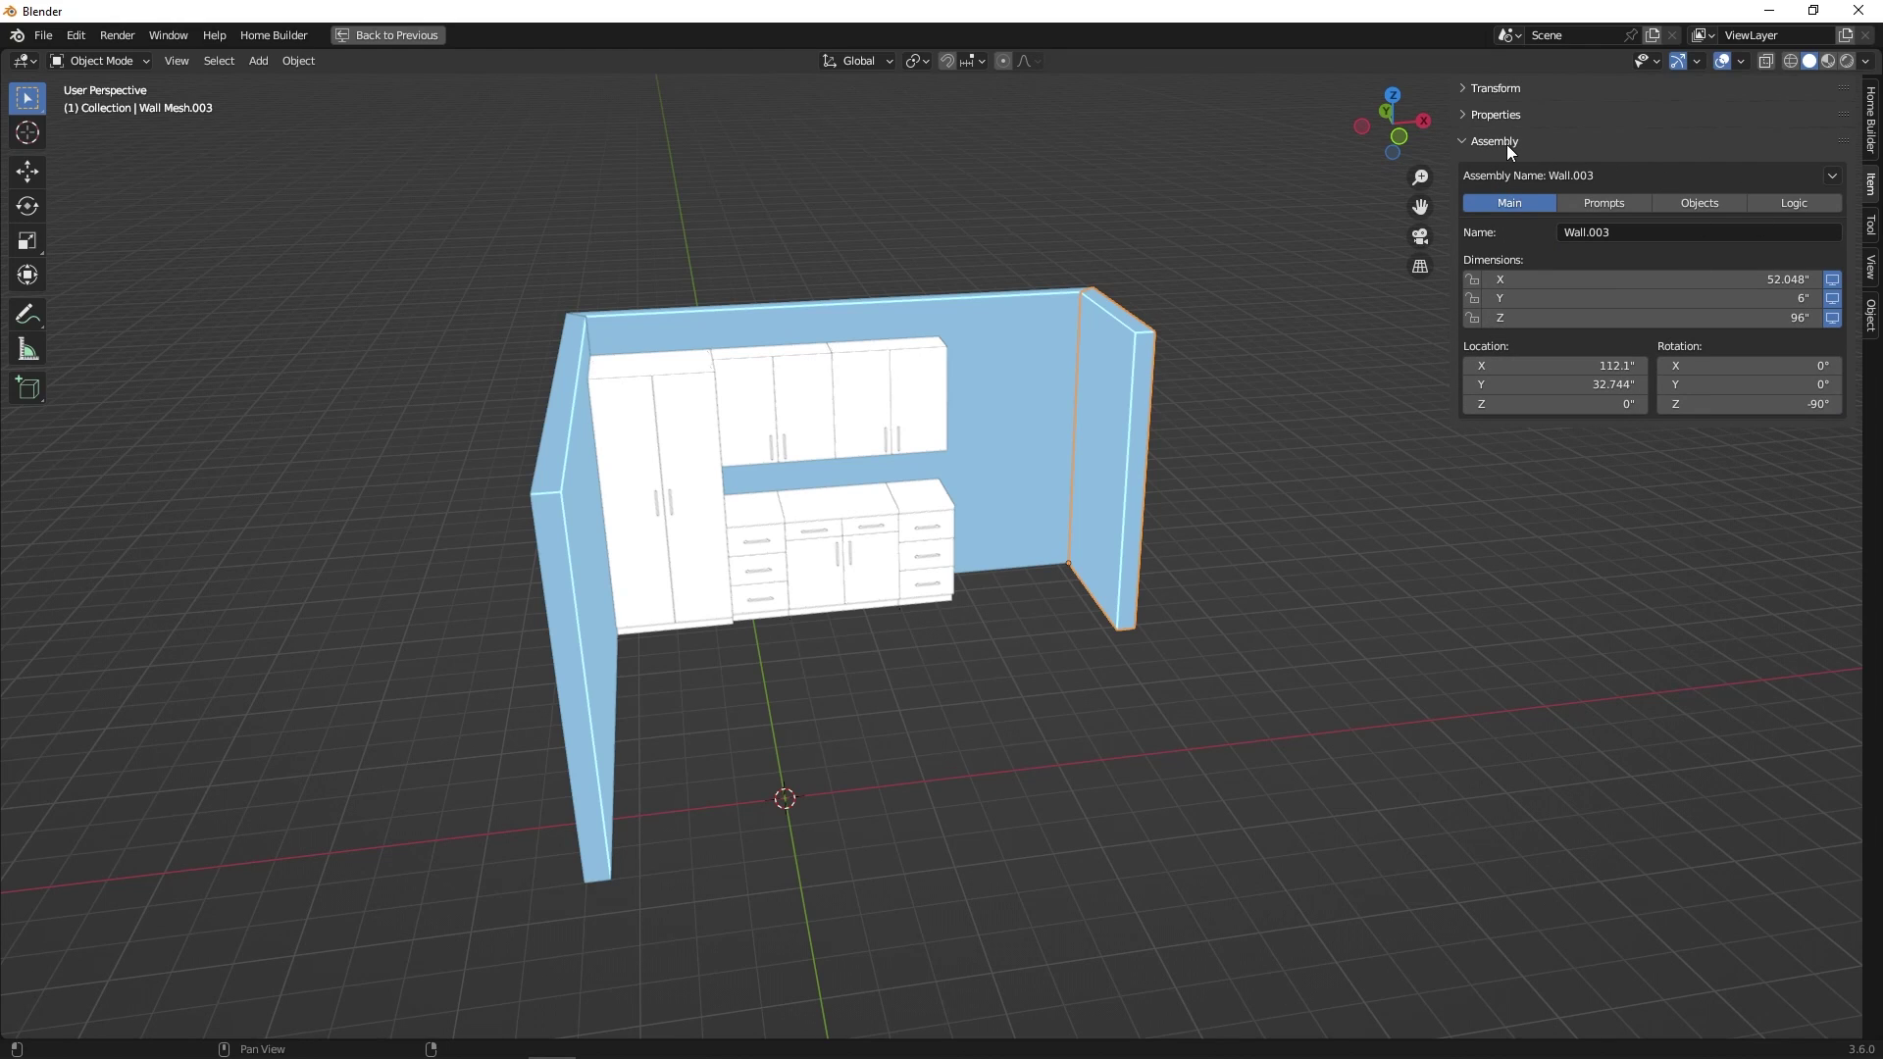
middle_drag(1112, 400, 1128, 417)
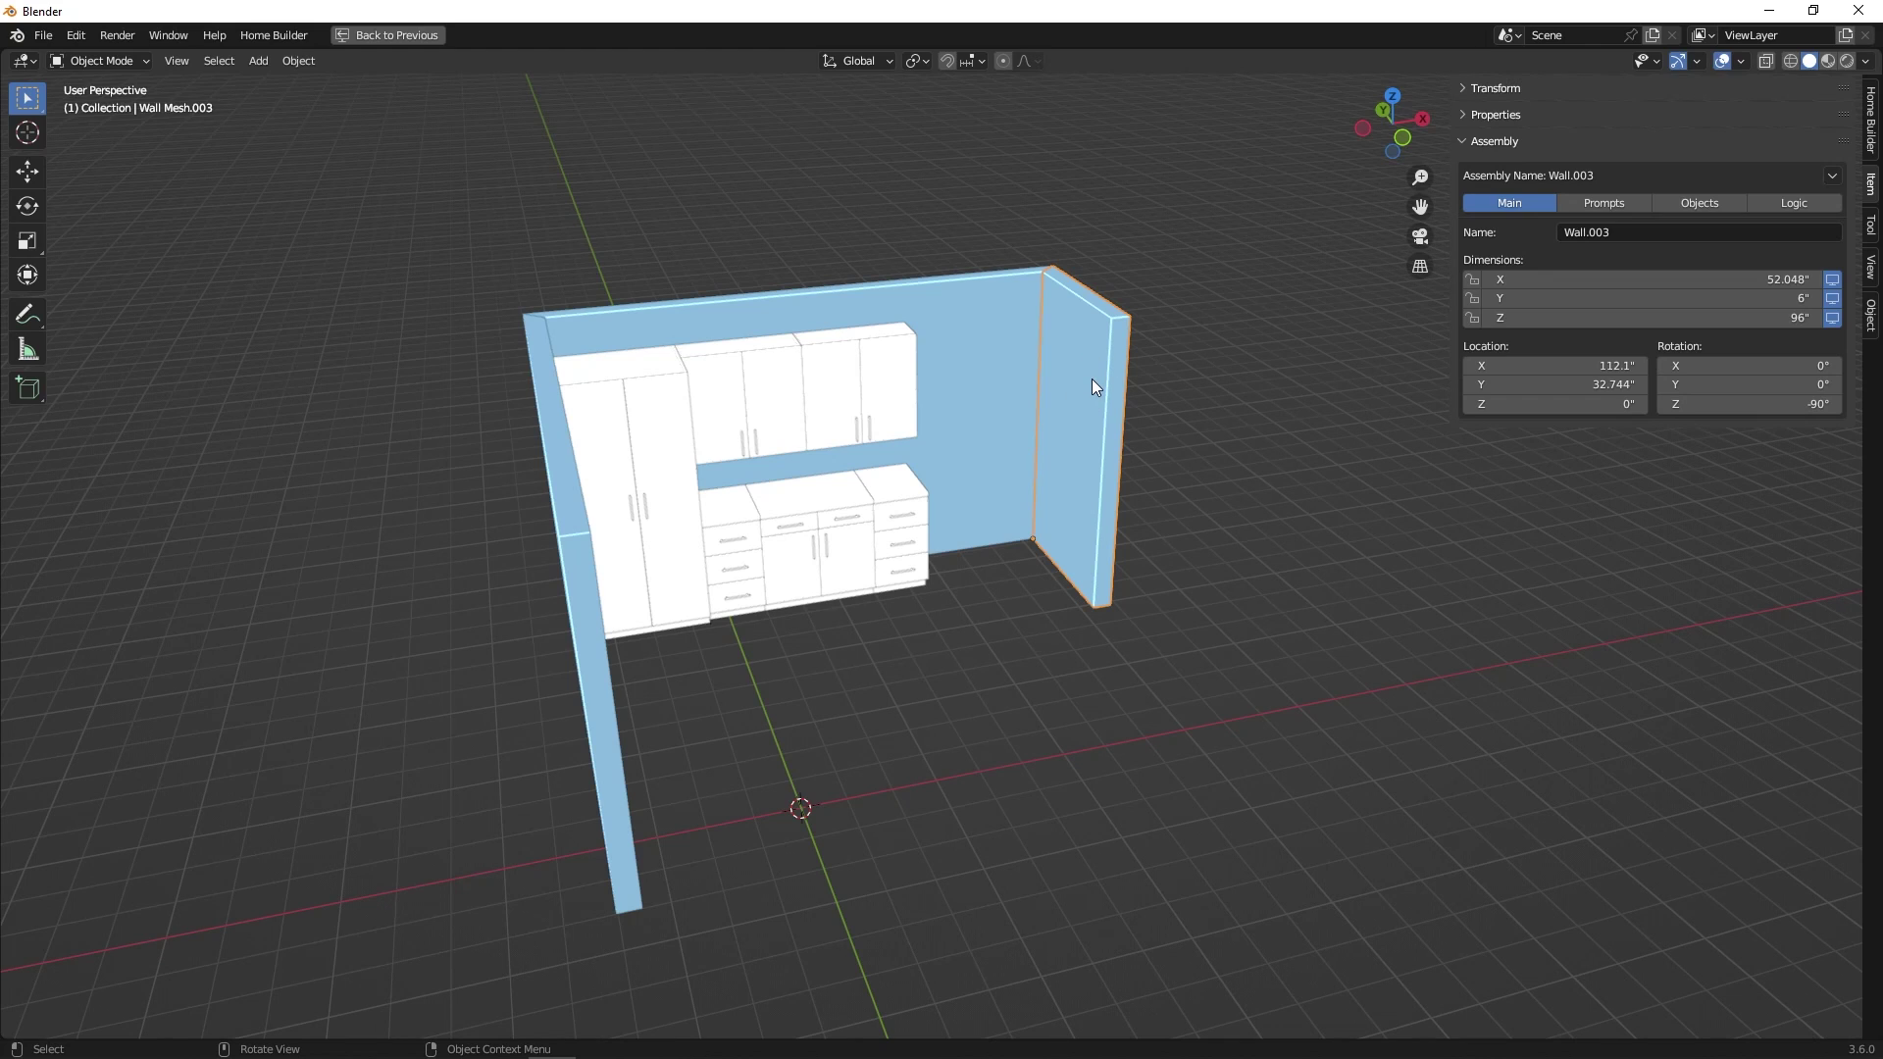
Step: Examine the assembly properties of the back wall, the left wall and an upper cabinet door
click(990, 353)
middle_drag(1010, 355, 687, 442)
click(561, 493)
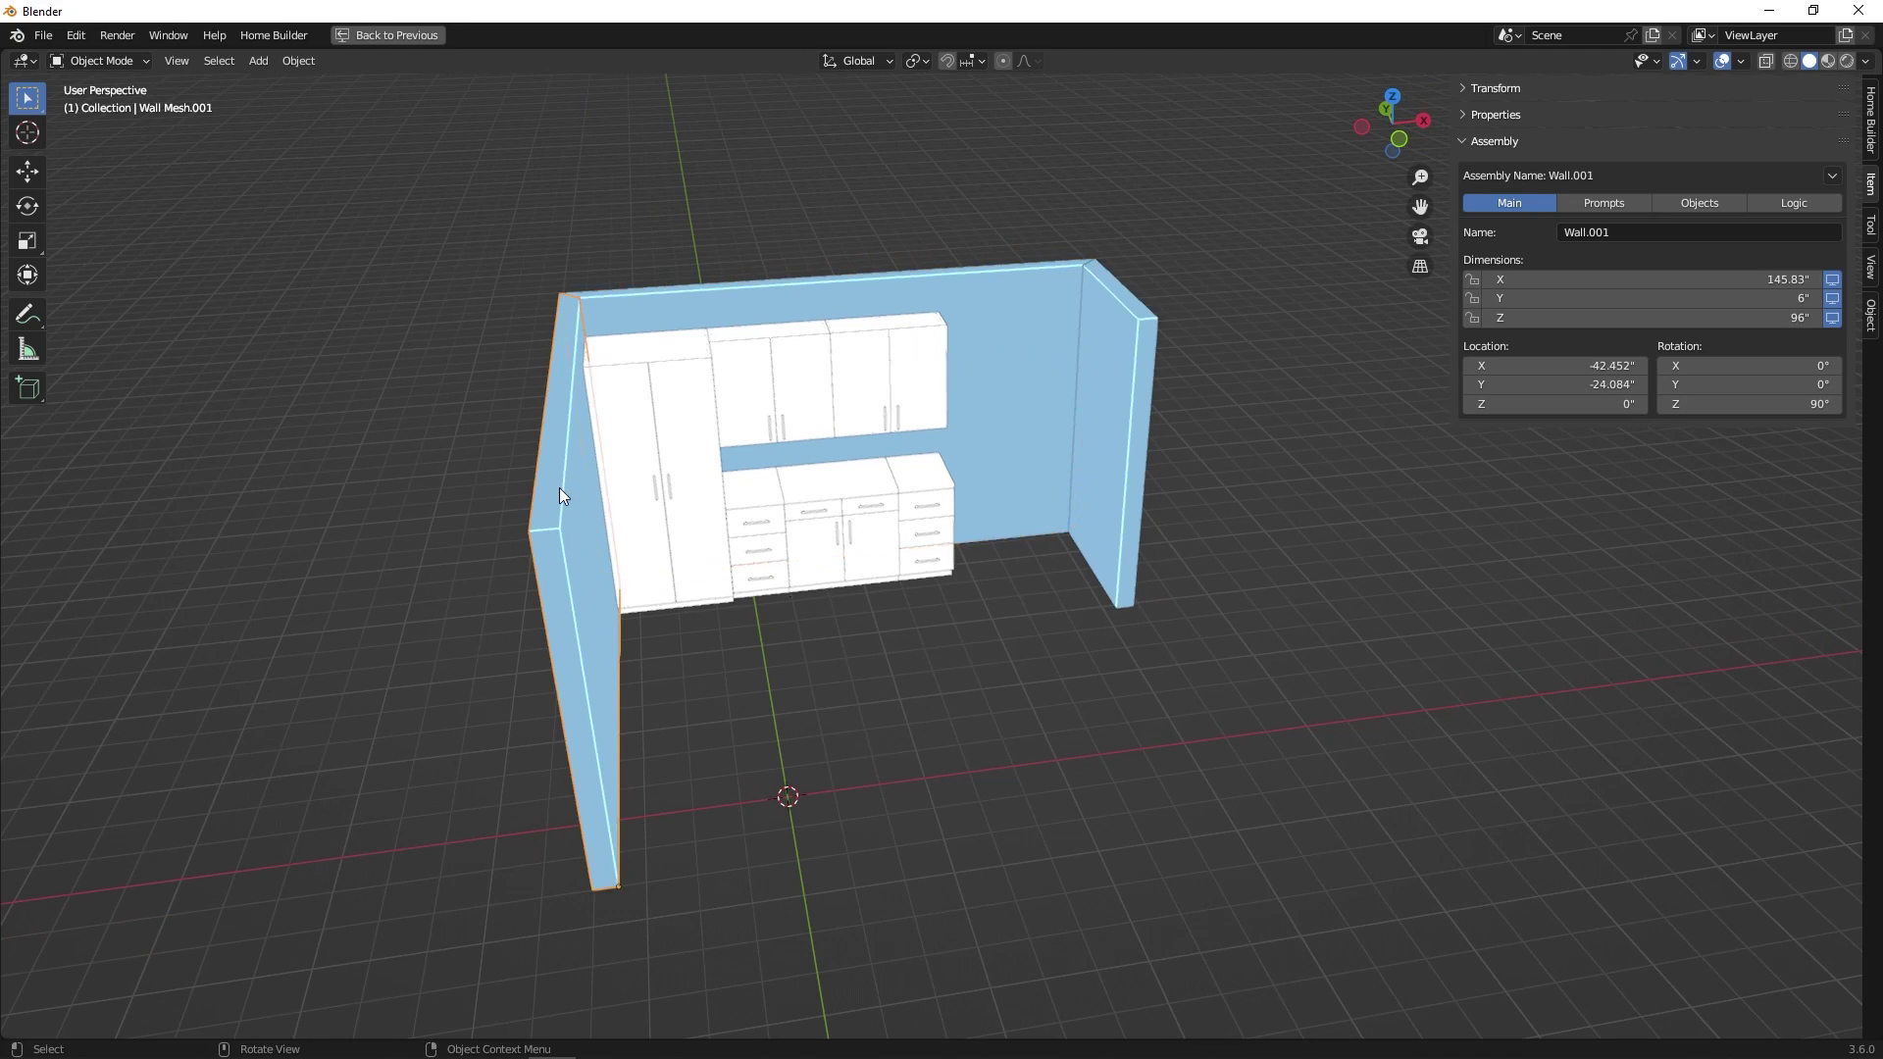
click(897, 379)
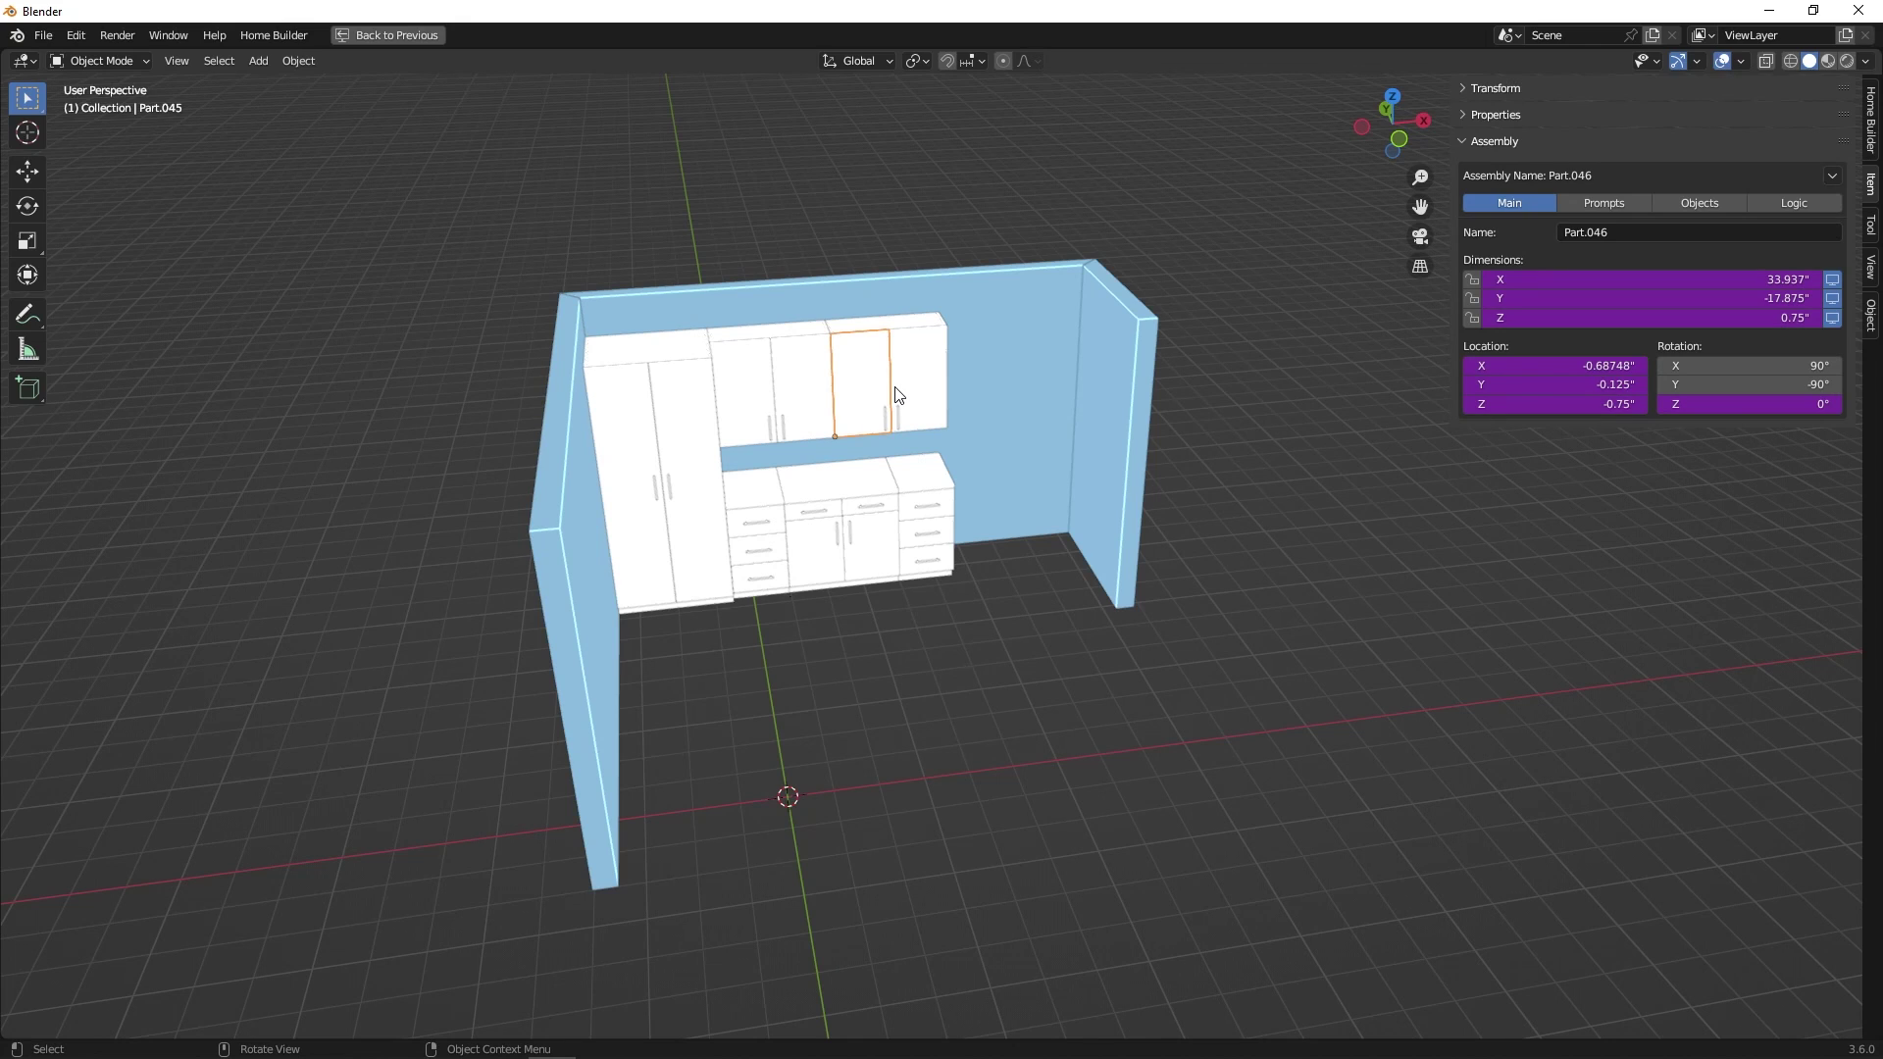
Step: Select the right wall again and lengthen its X dimension to about 119.05 inches
middle_drag(932, 408, 1008, 408)
click(1077, 389)
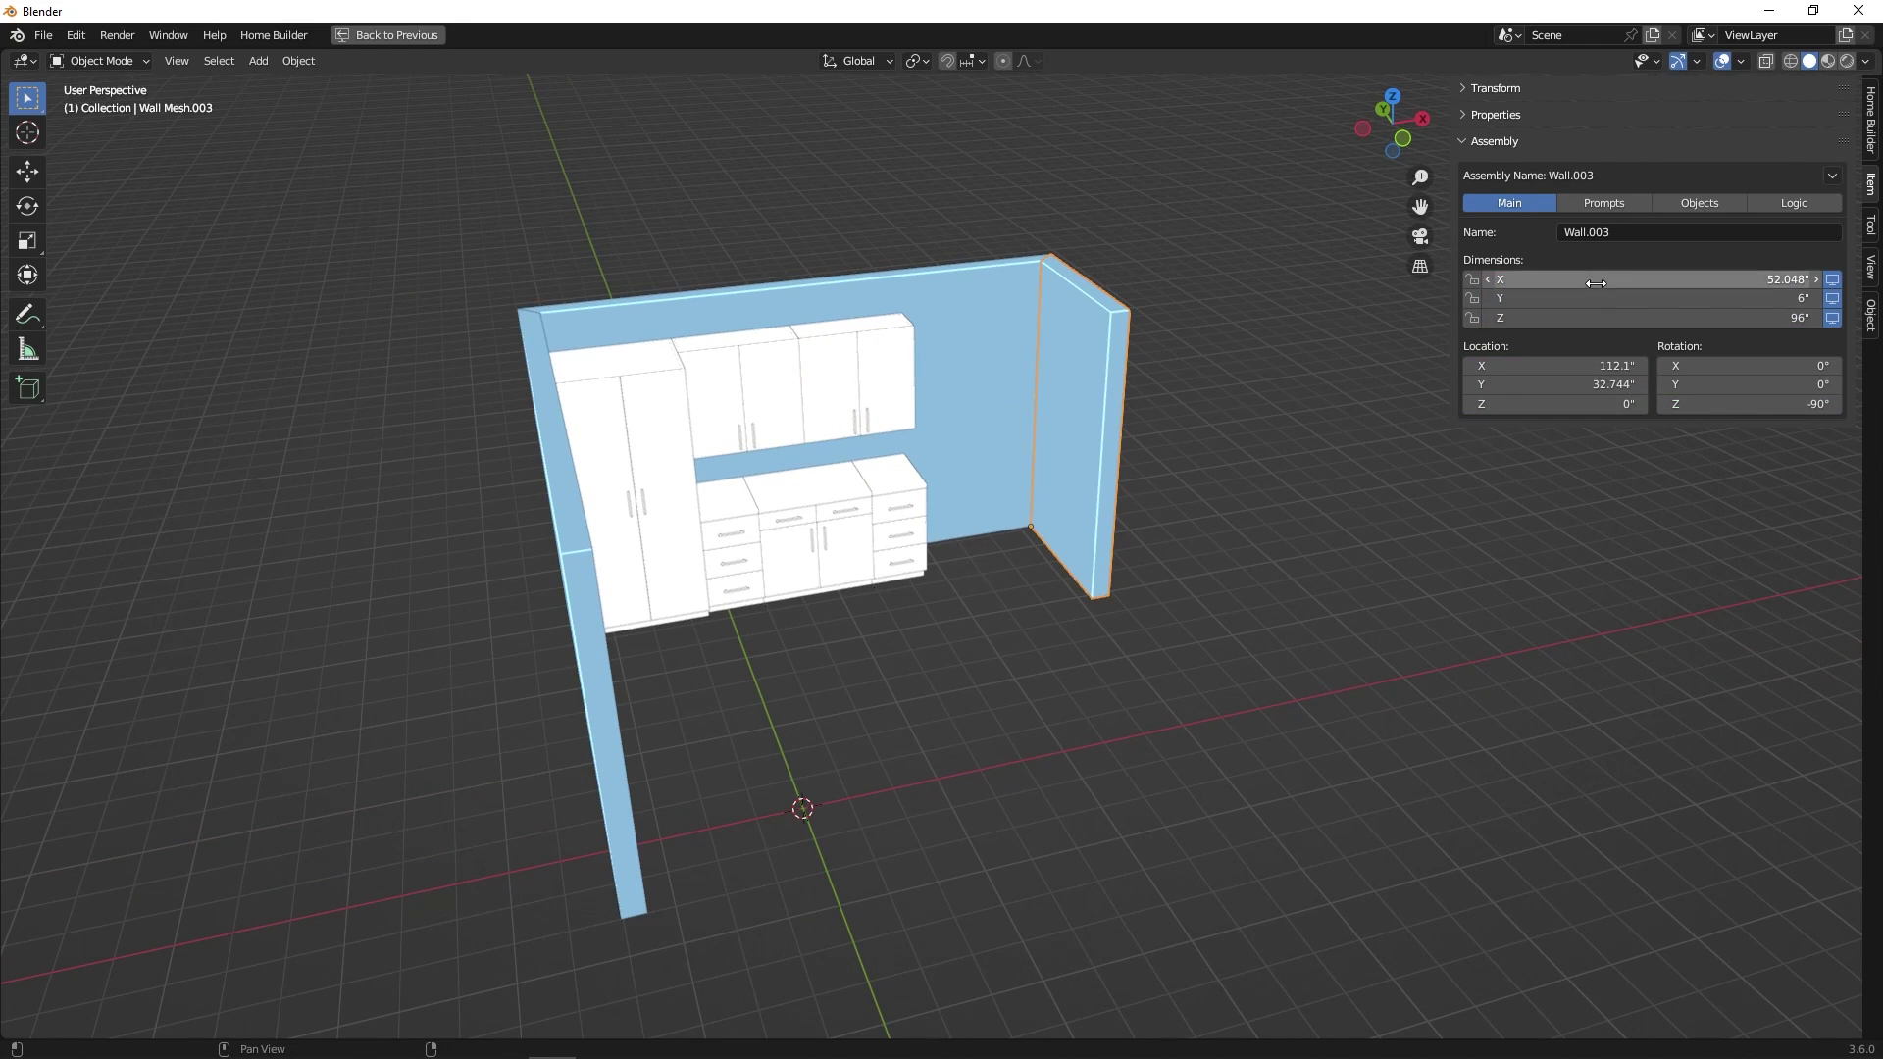
drag(1618, 280, 1746, 280)
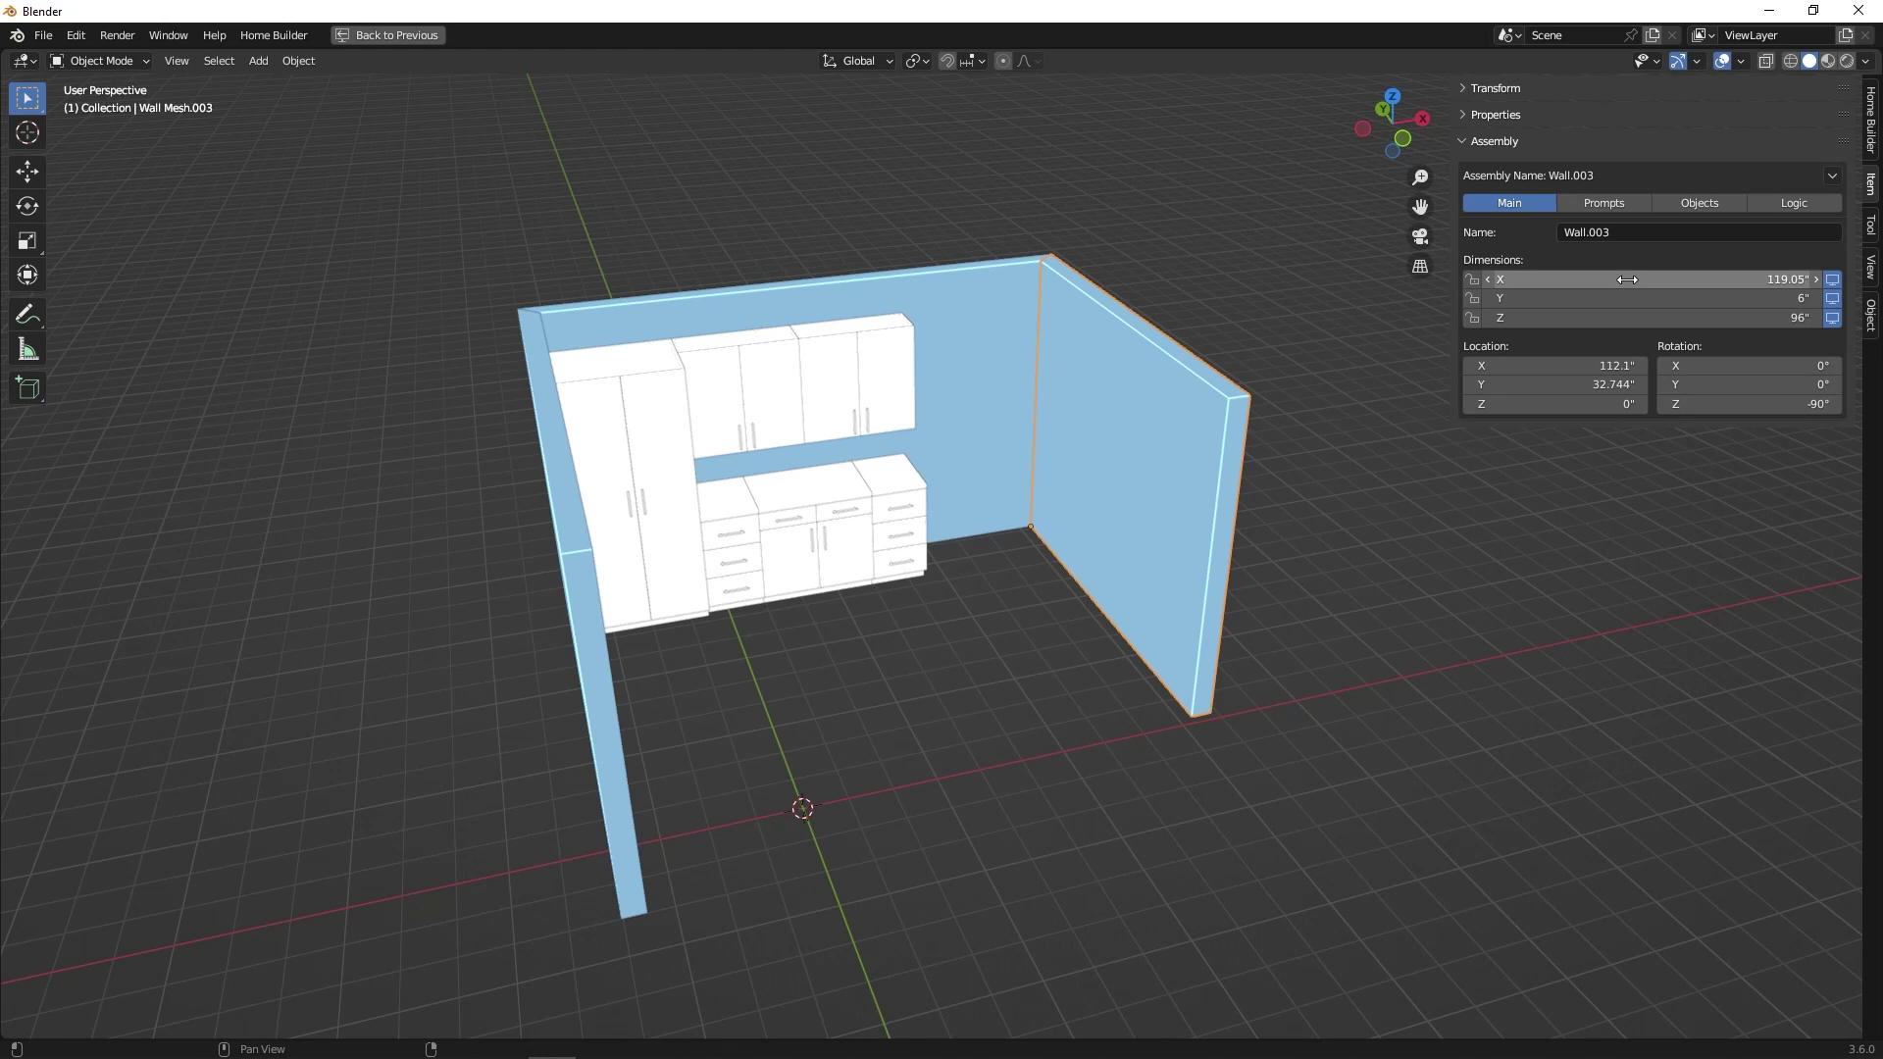
Step: Show the right wall's Dimension X logic and set that dimension to about 96.05 inches
click(1794, 202)
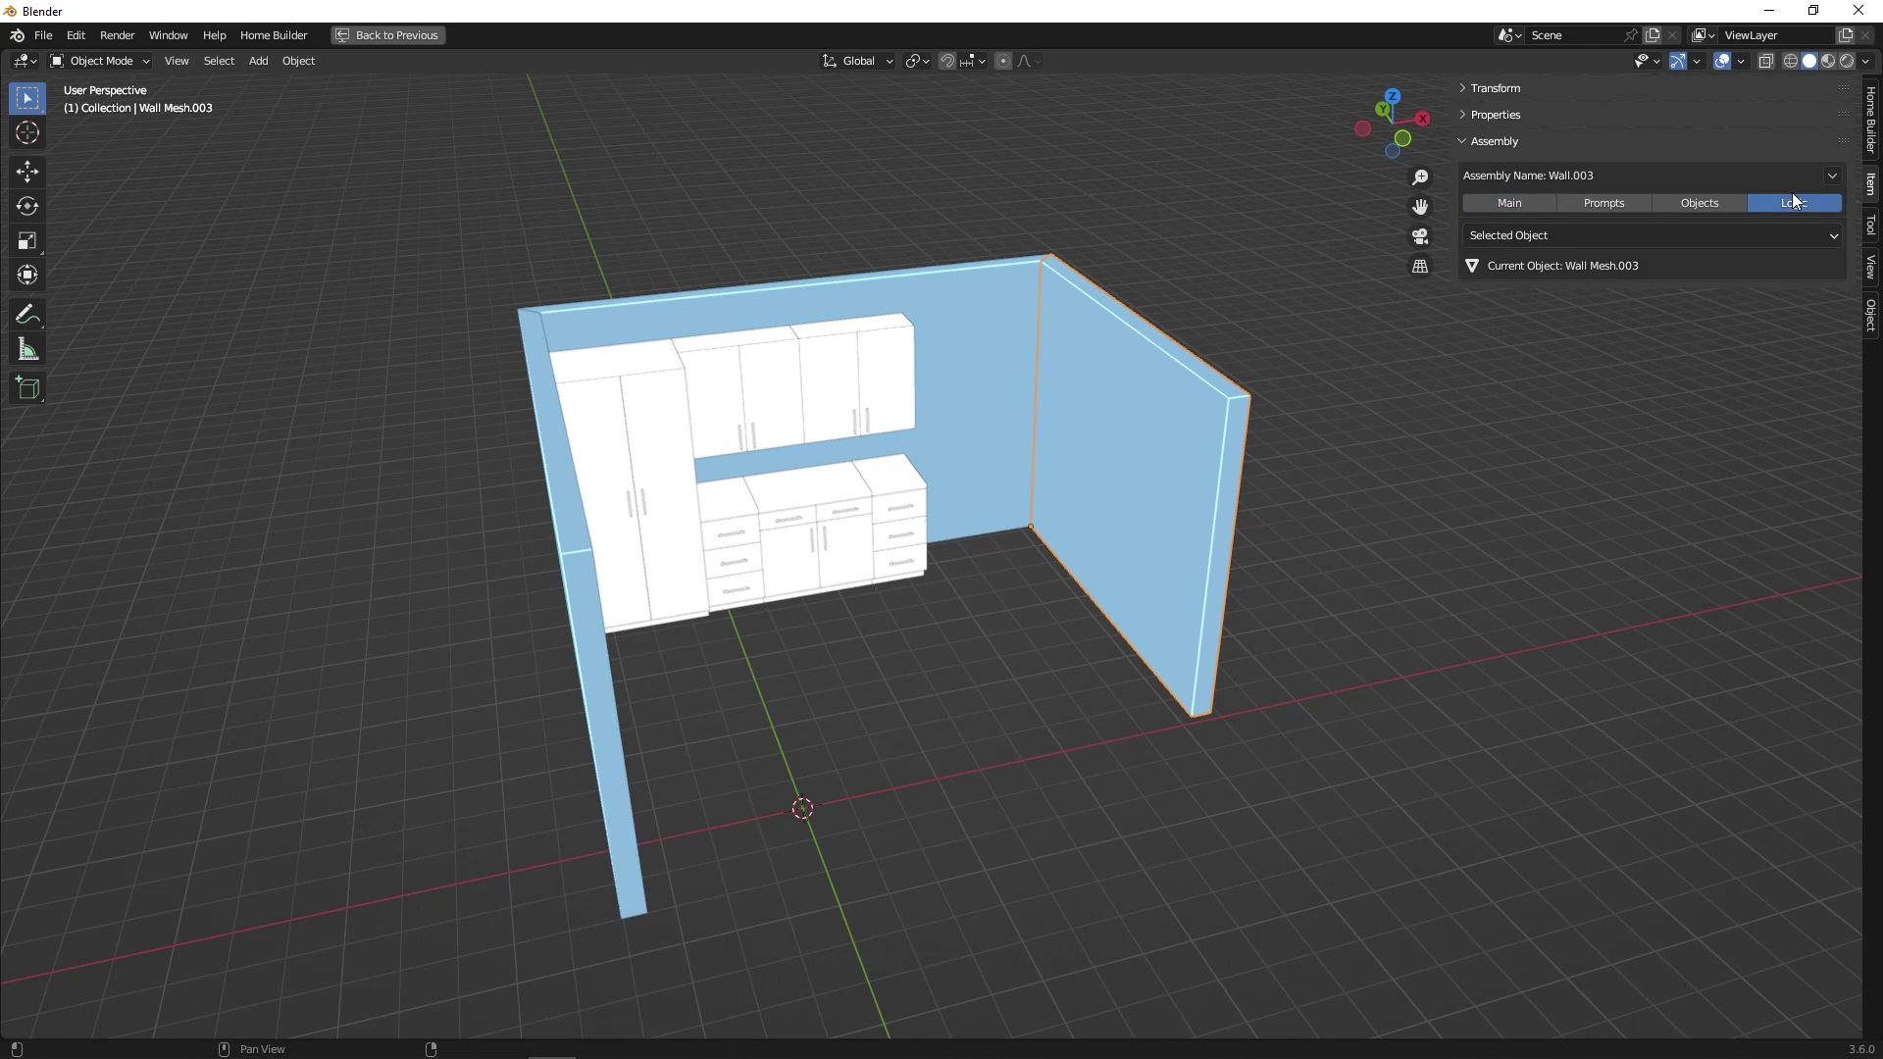
click(1609, 236)
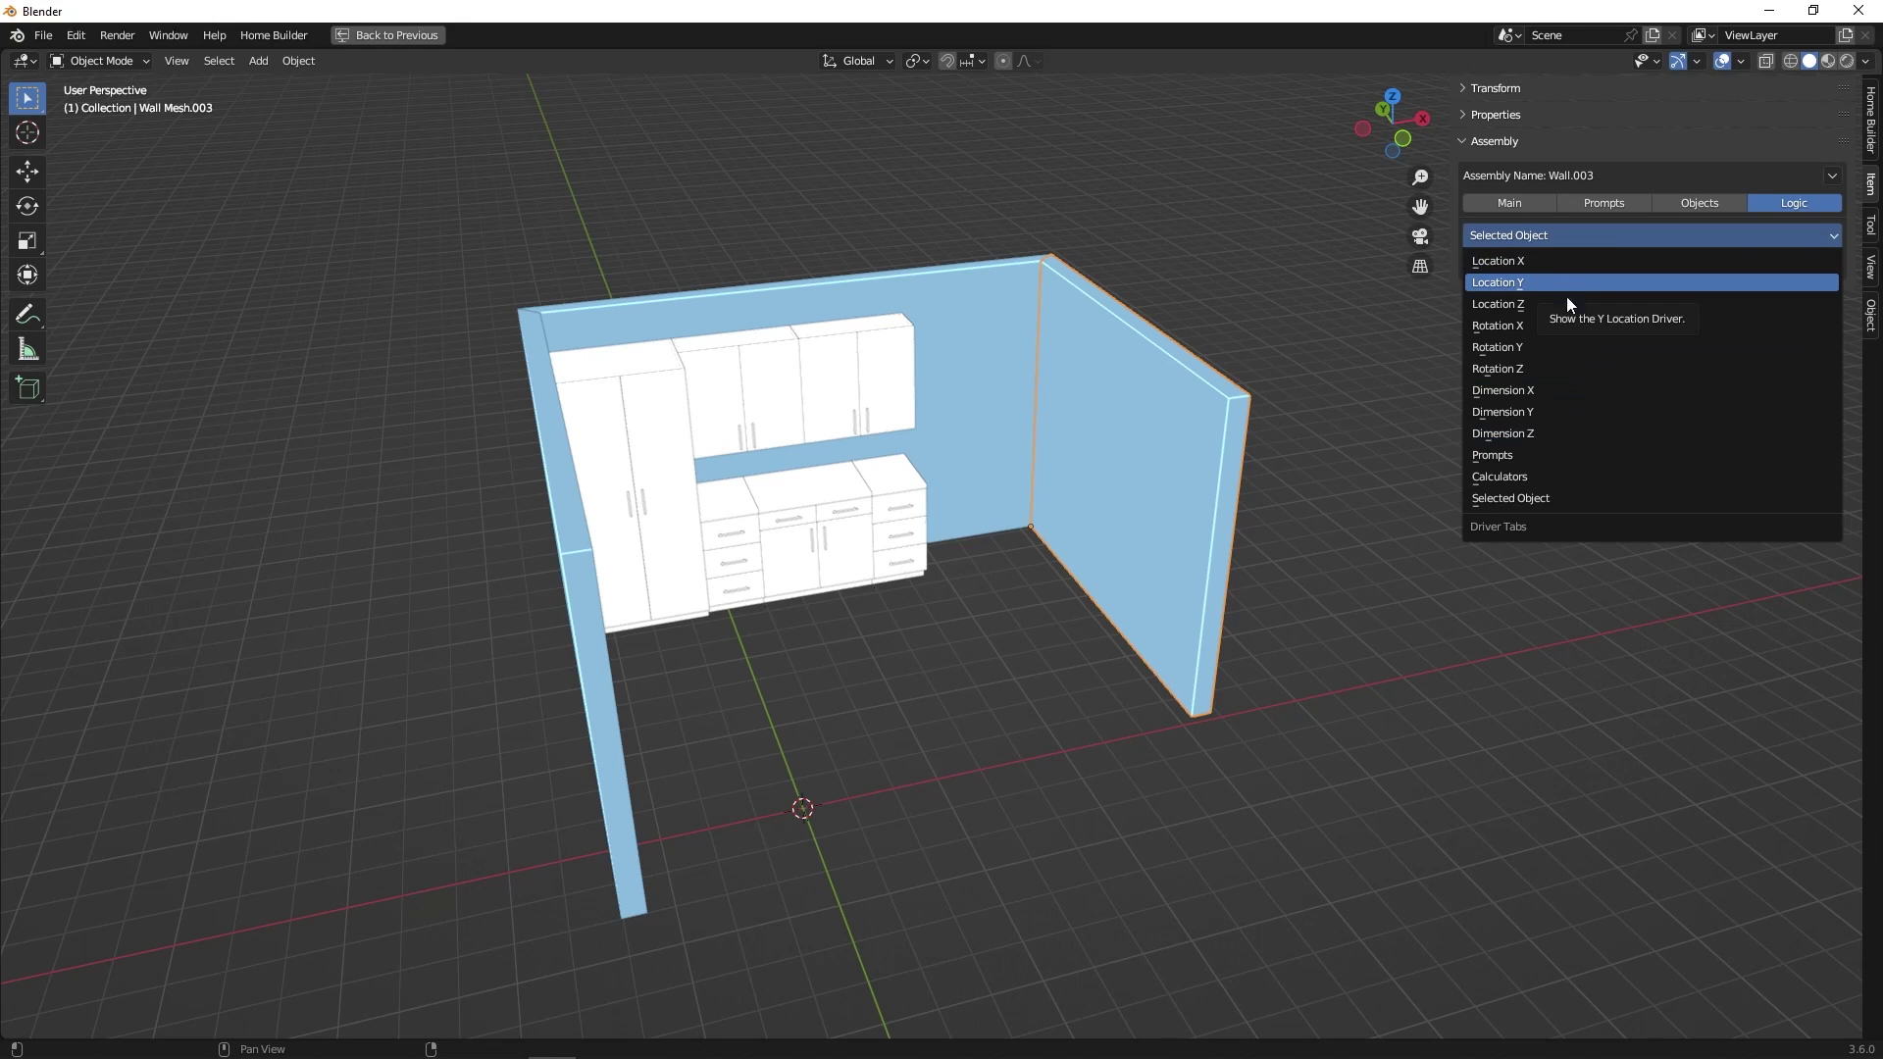
click(1516, 390)
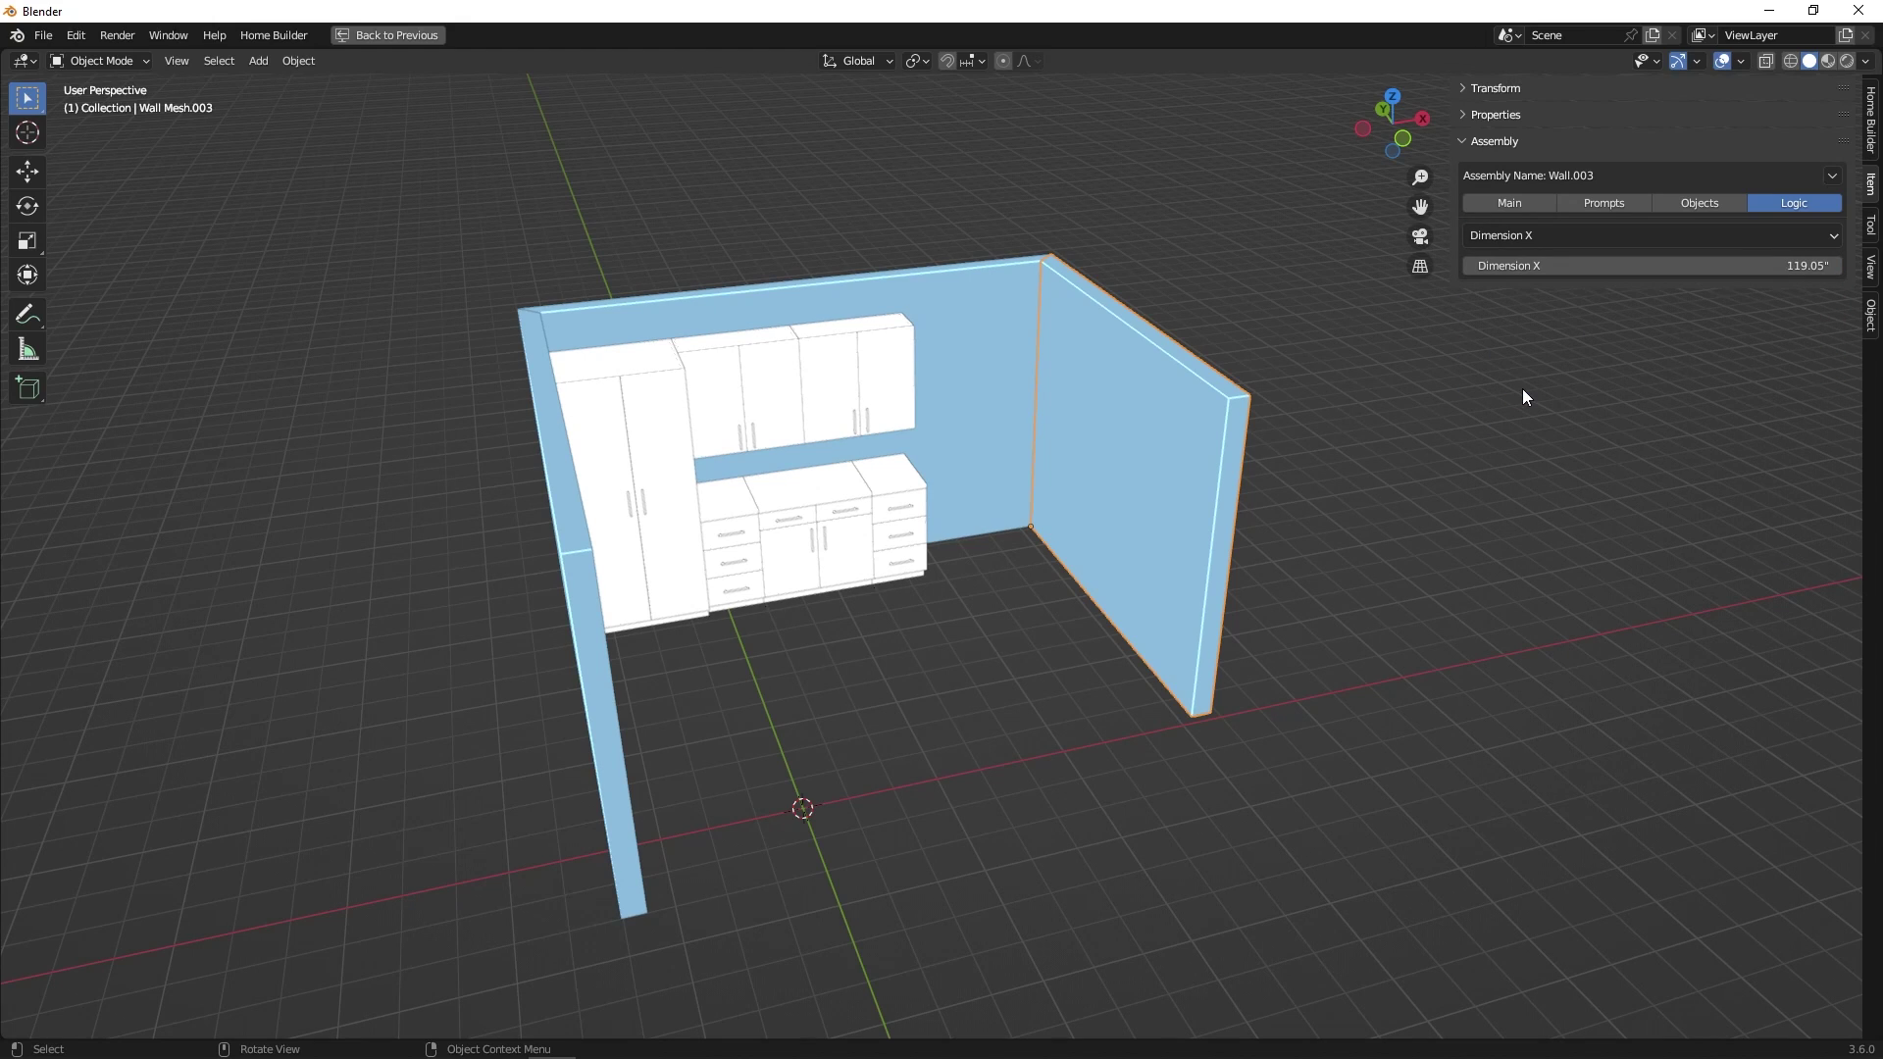
drag(1637, 265, 1589, 265)
Step: Add a driver to the right wall's Dimension X and remove the driver's default variable, var
right_click(1638, 265)
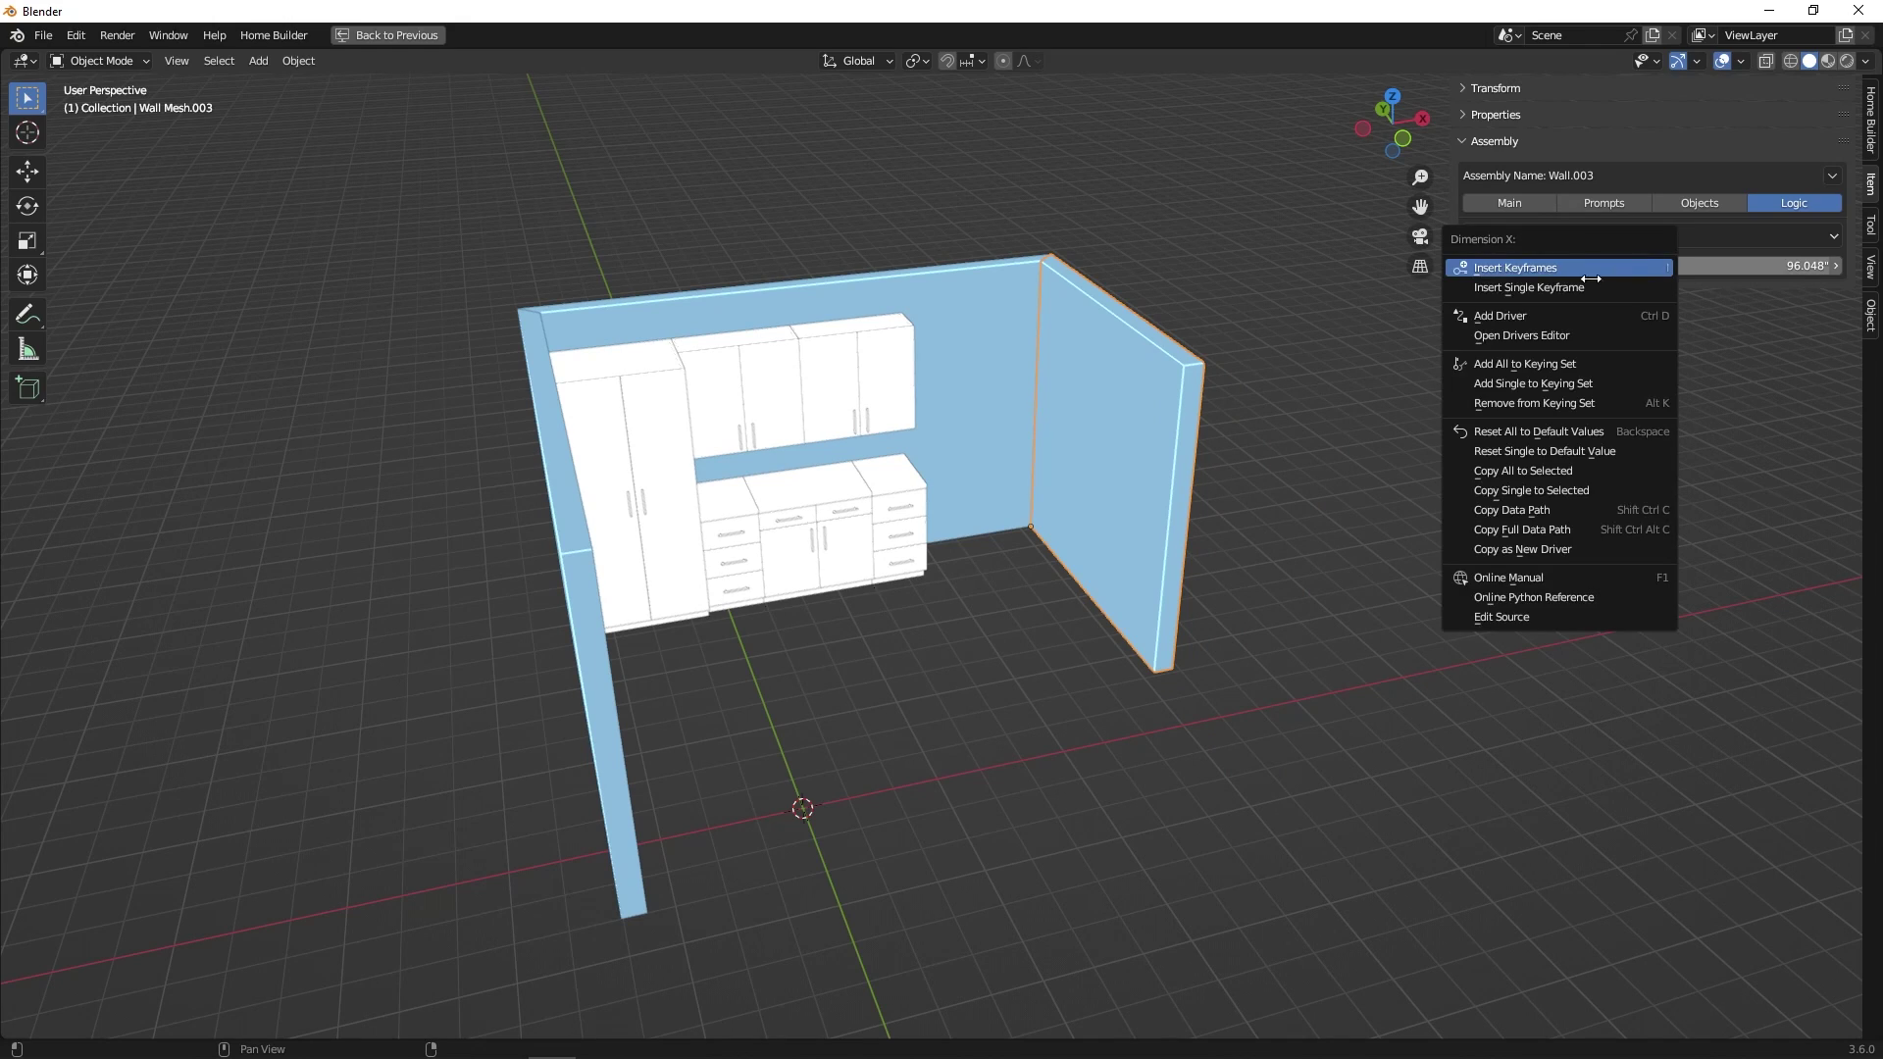
click(1540, 314)
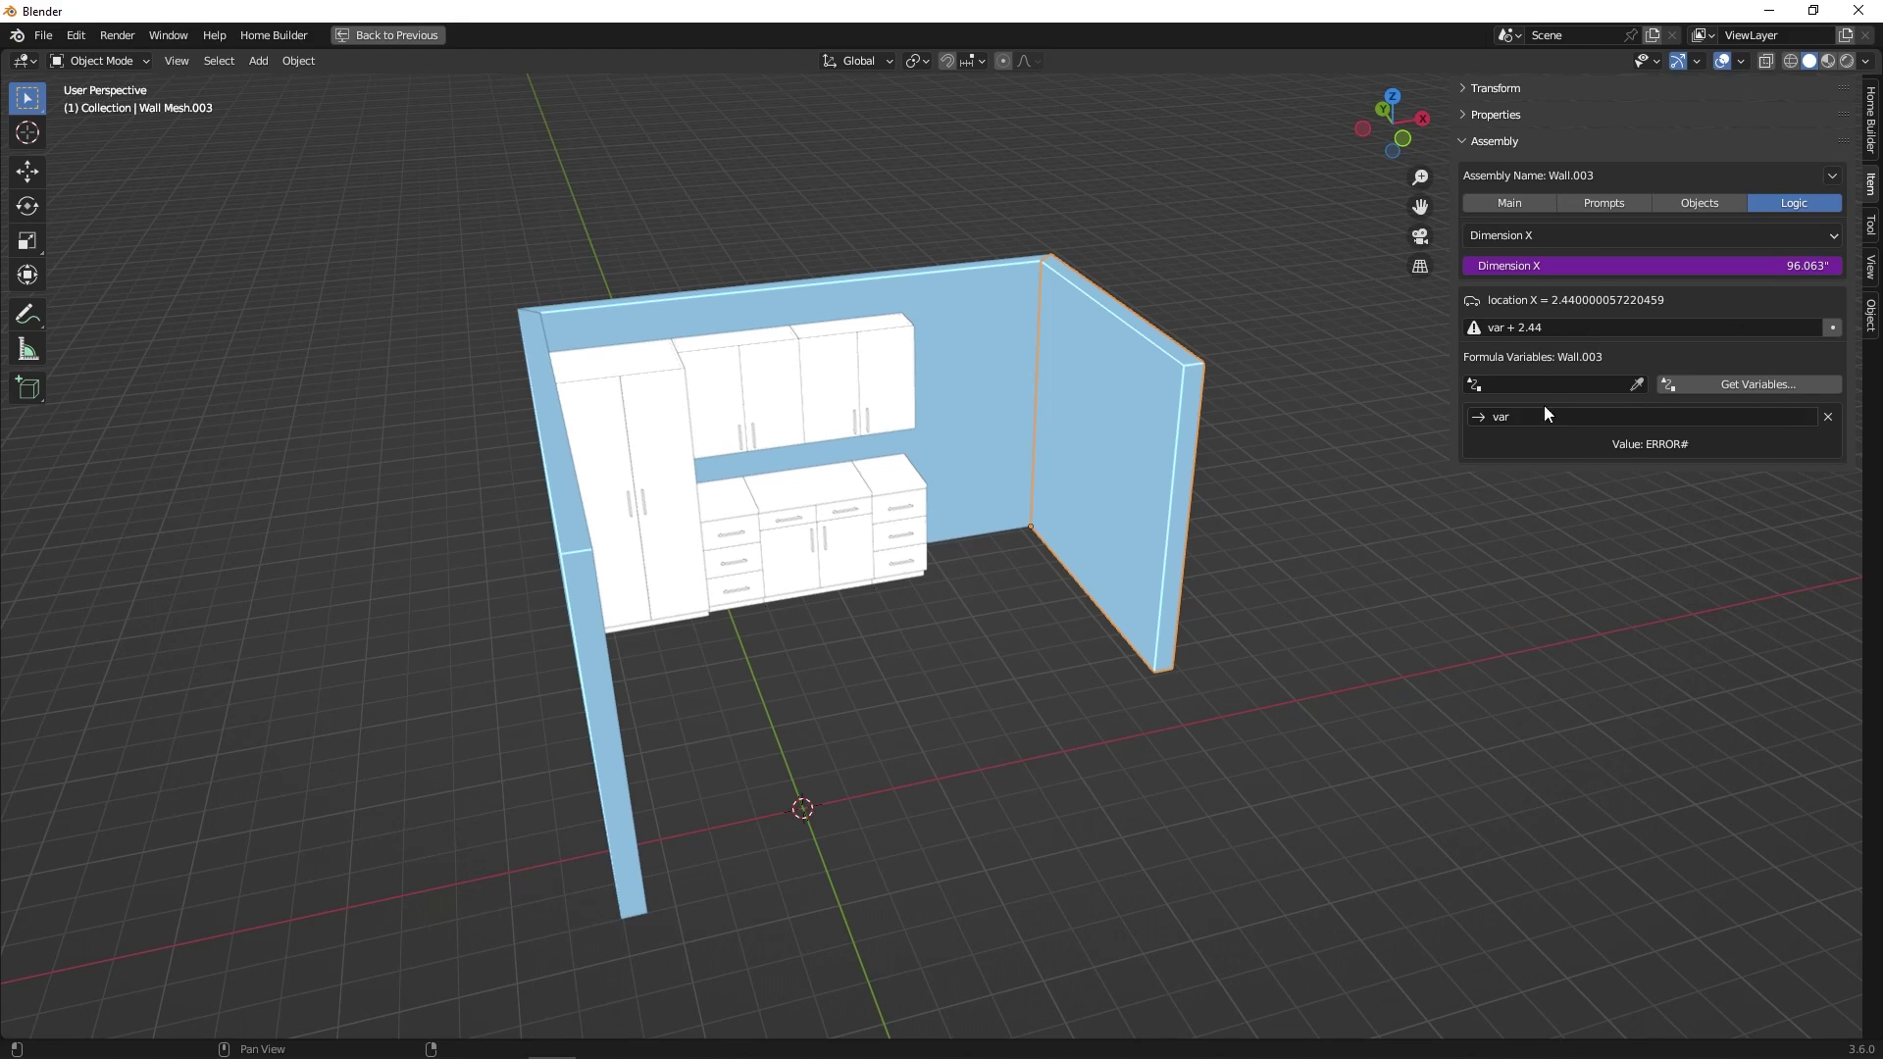
click(1491, 328)
key(Return)
click(1829, 417)
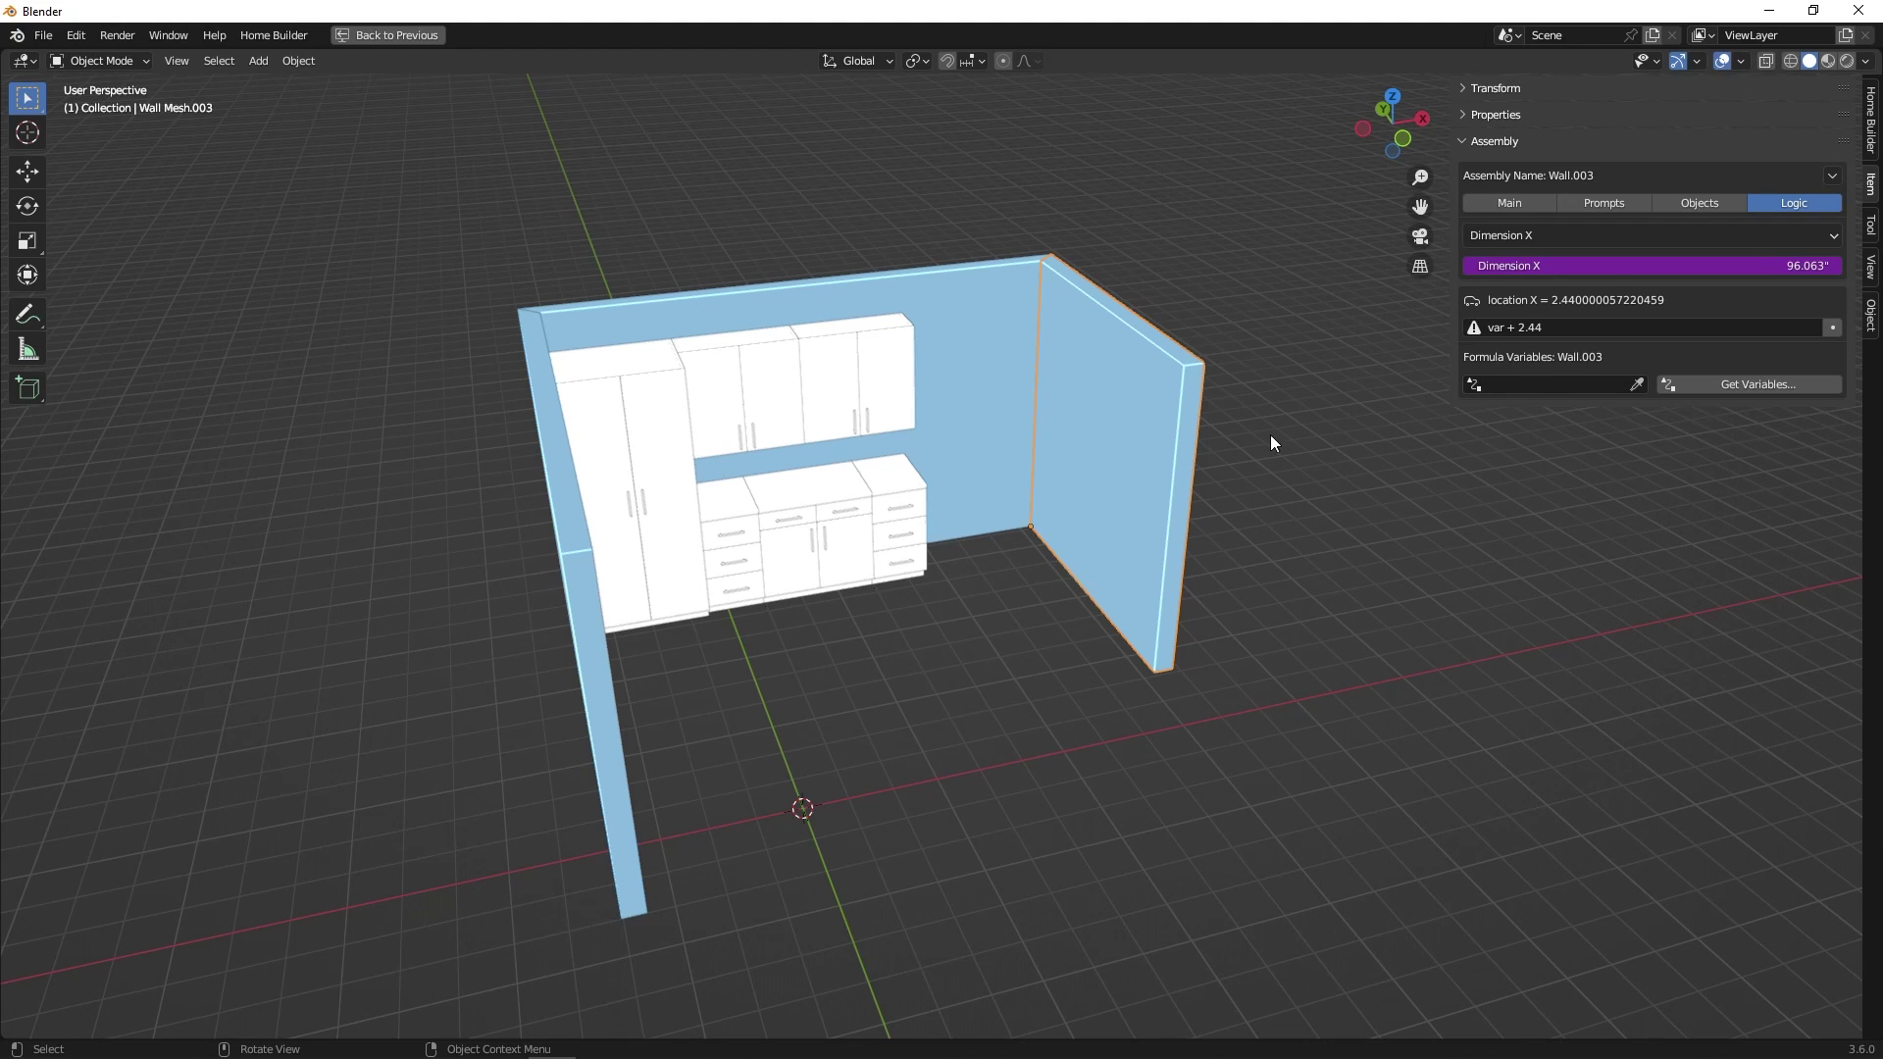
Step: Pick the left wall as the variable source for the right wall's driver and add its X Dimension as a variable
middle_drag(1269, 433, 1029, 451)
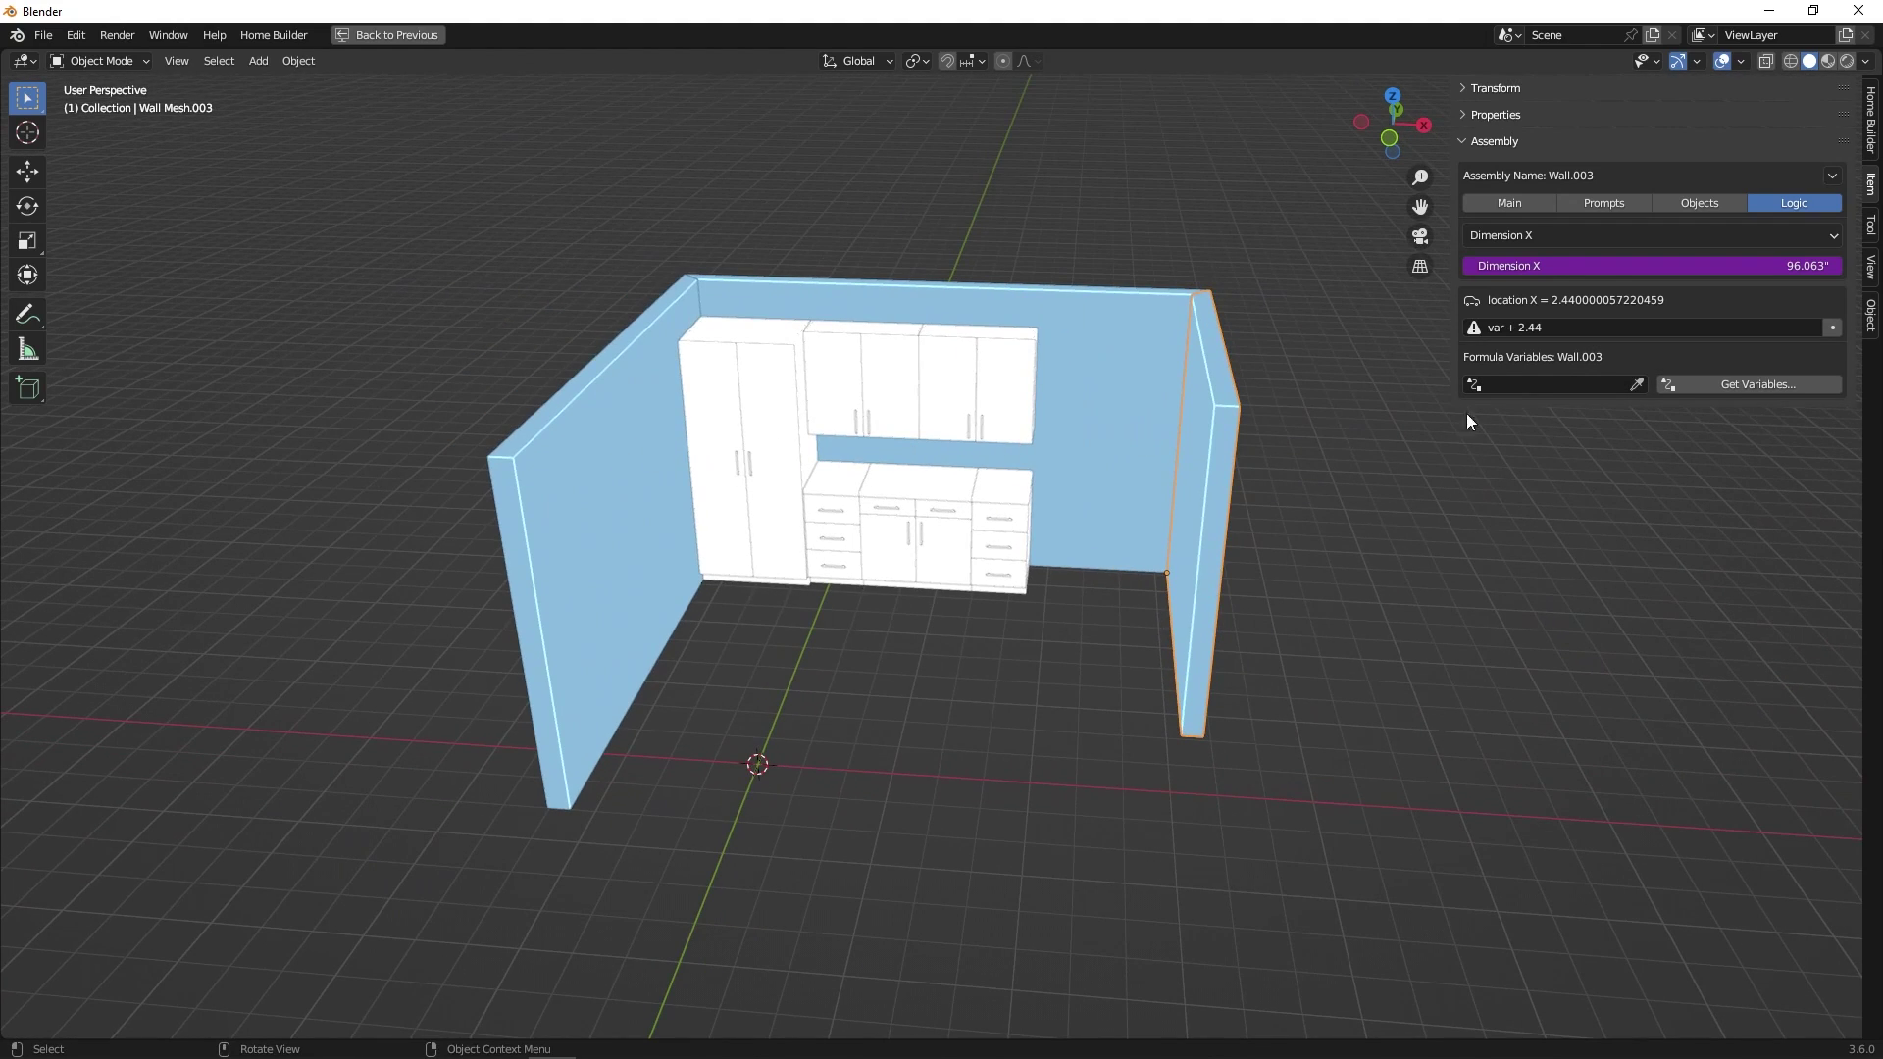
click(1637, 383)
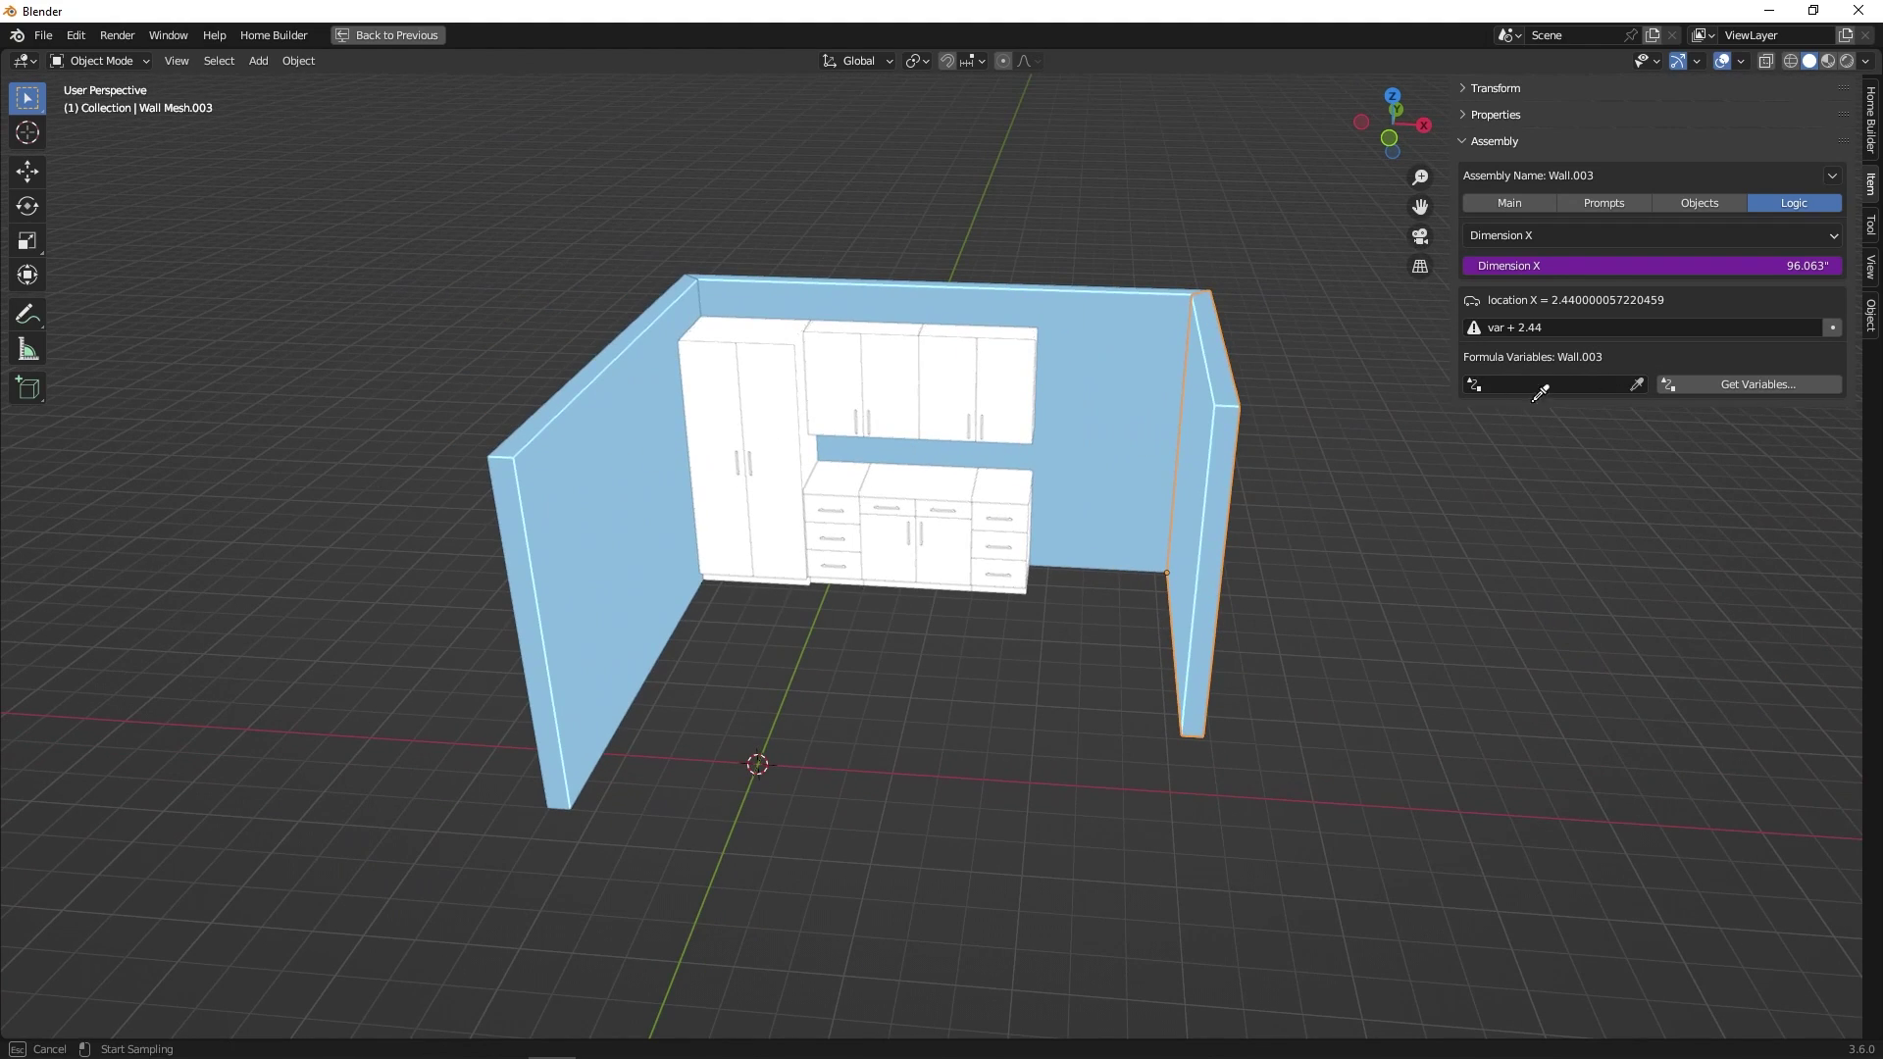
click(612, 450)
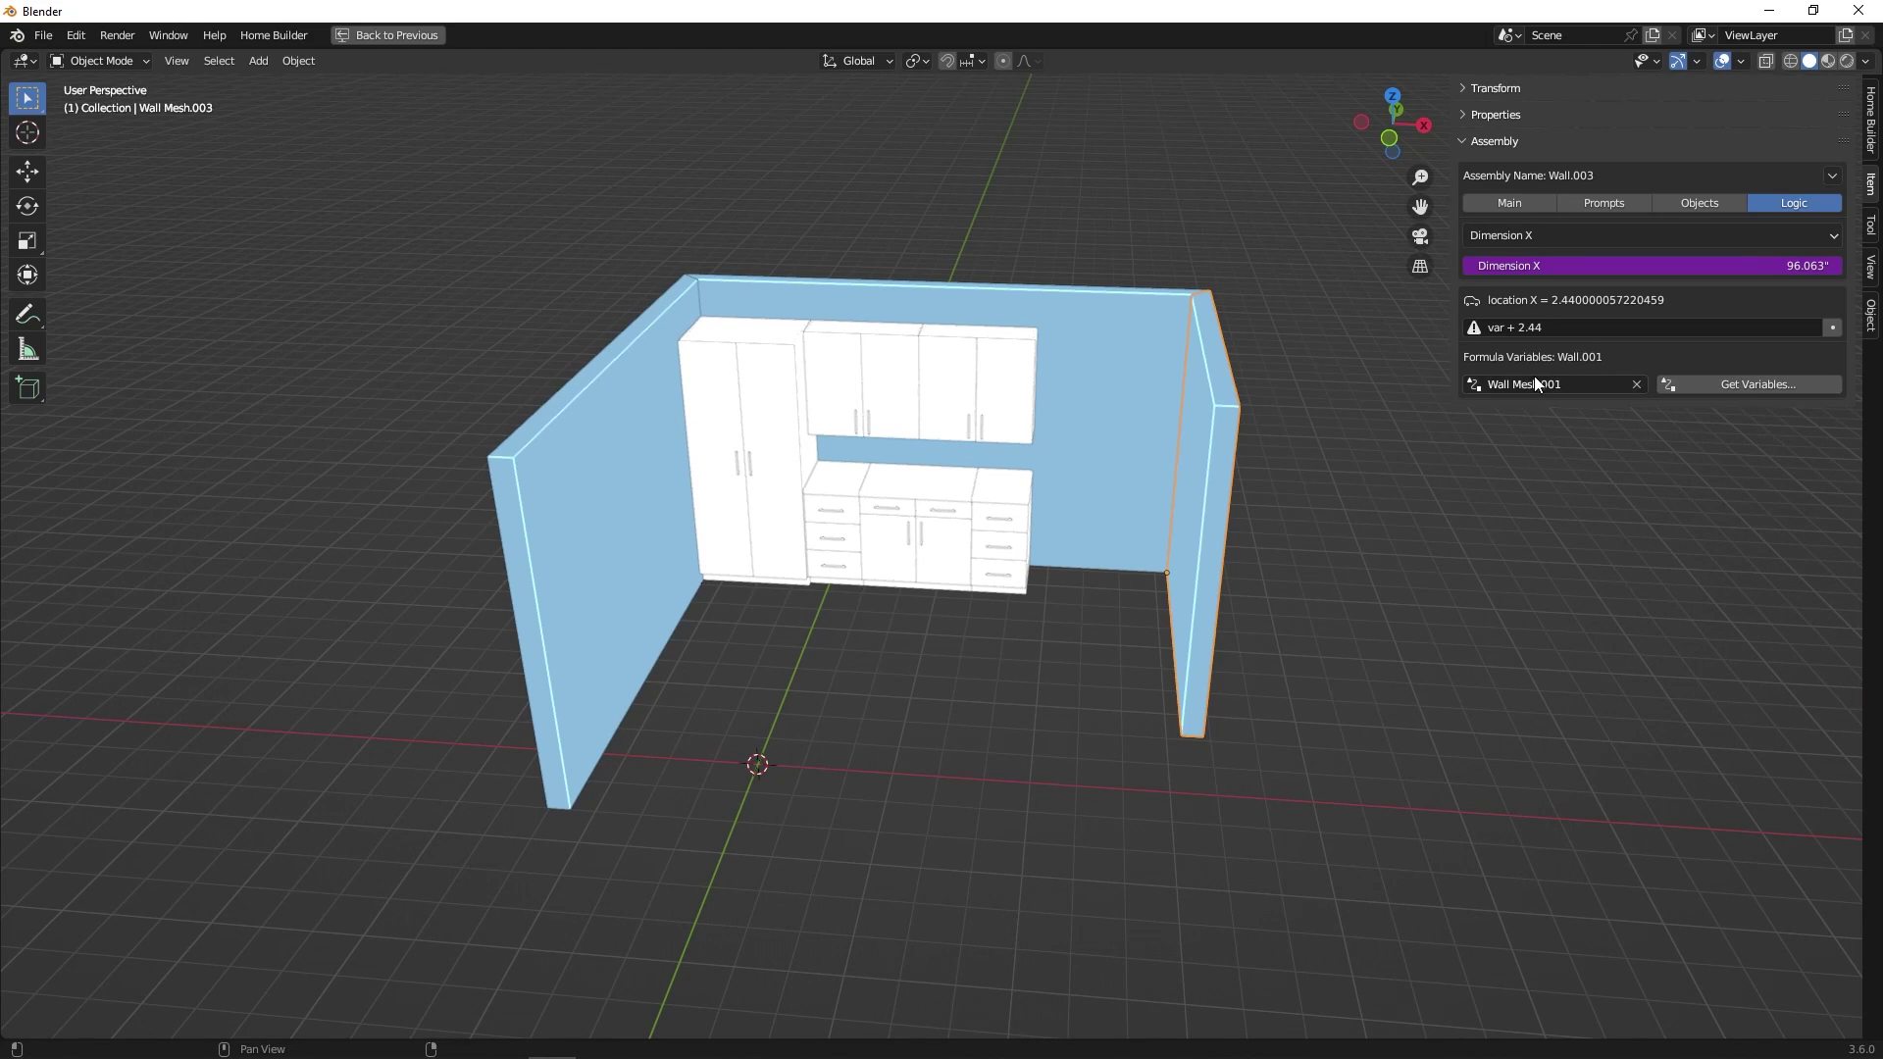
click(1741, 384)
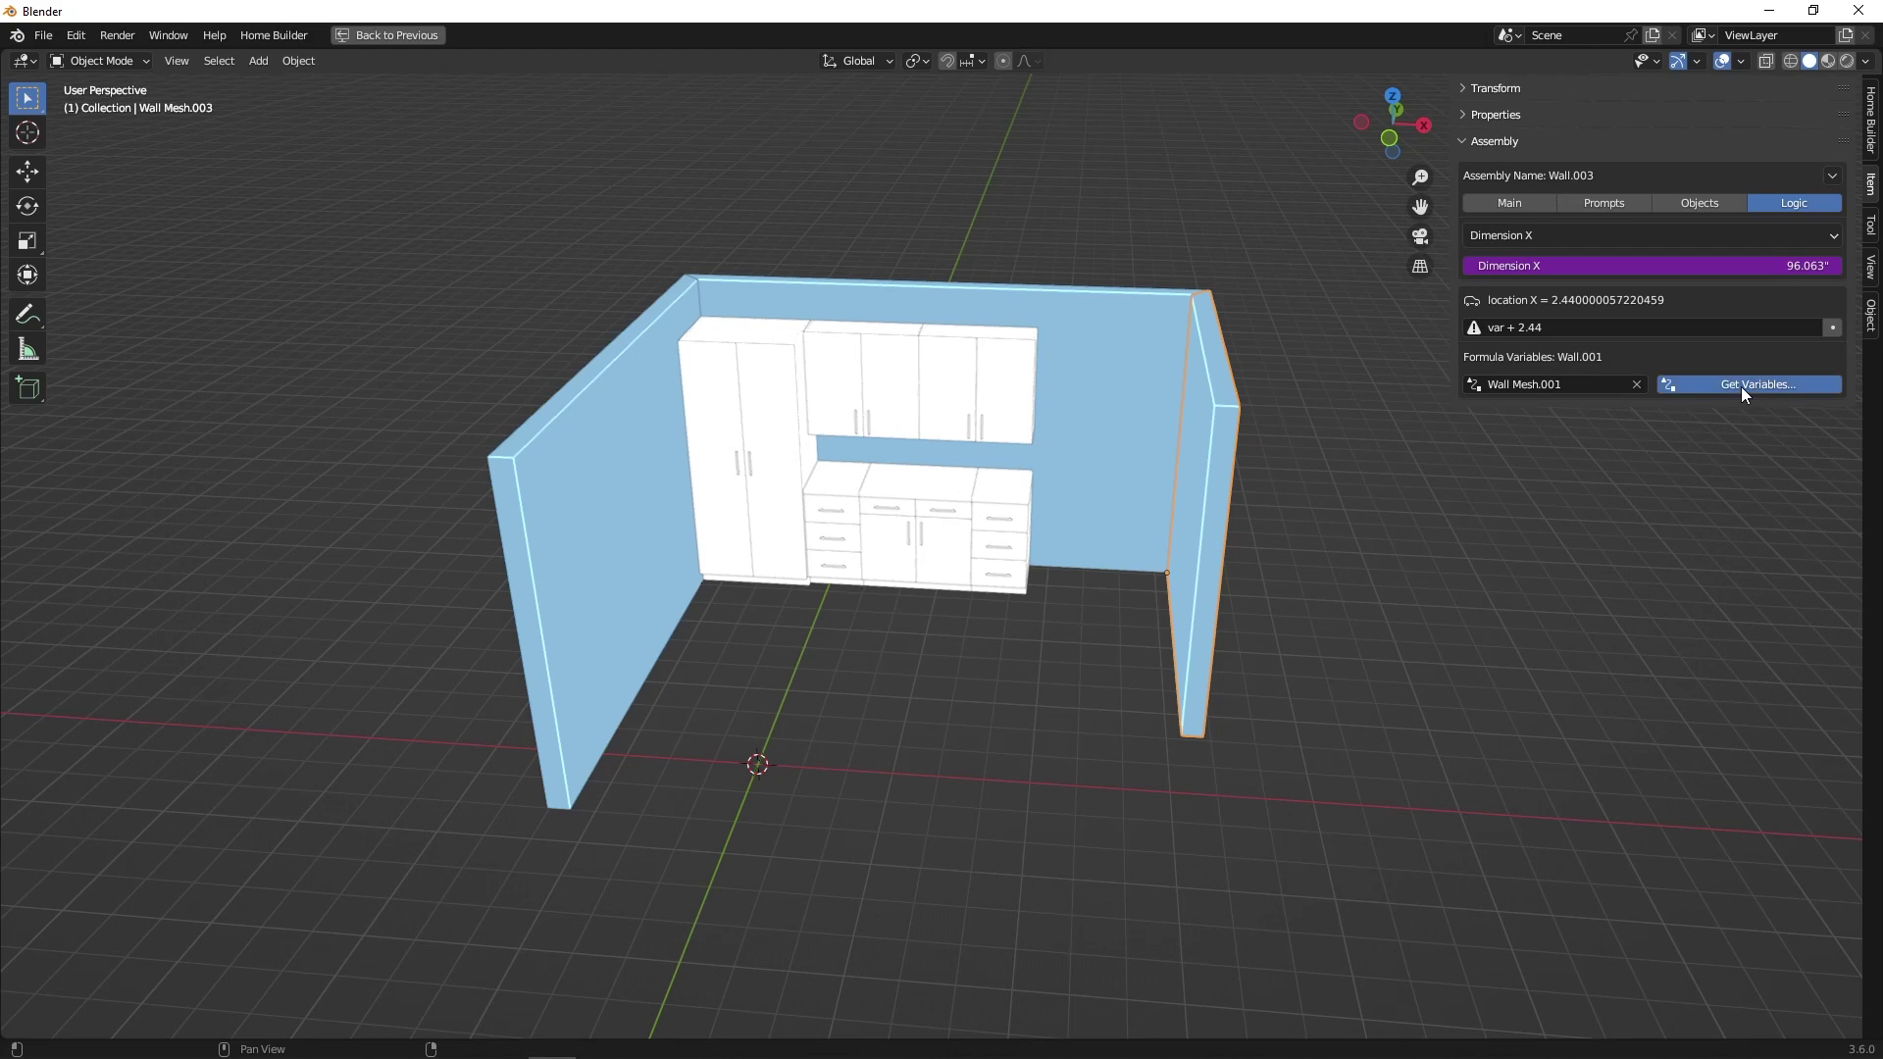
drag(1740, 386, 1695, 420)
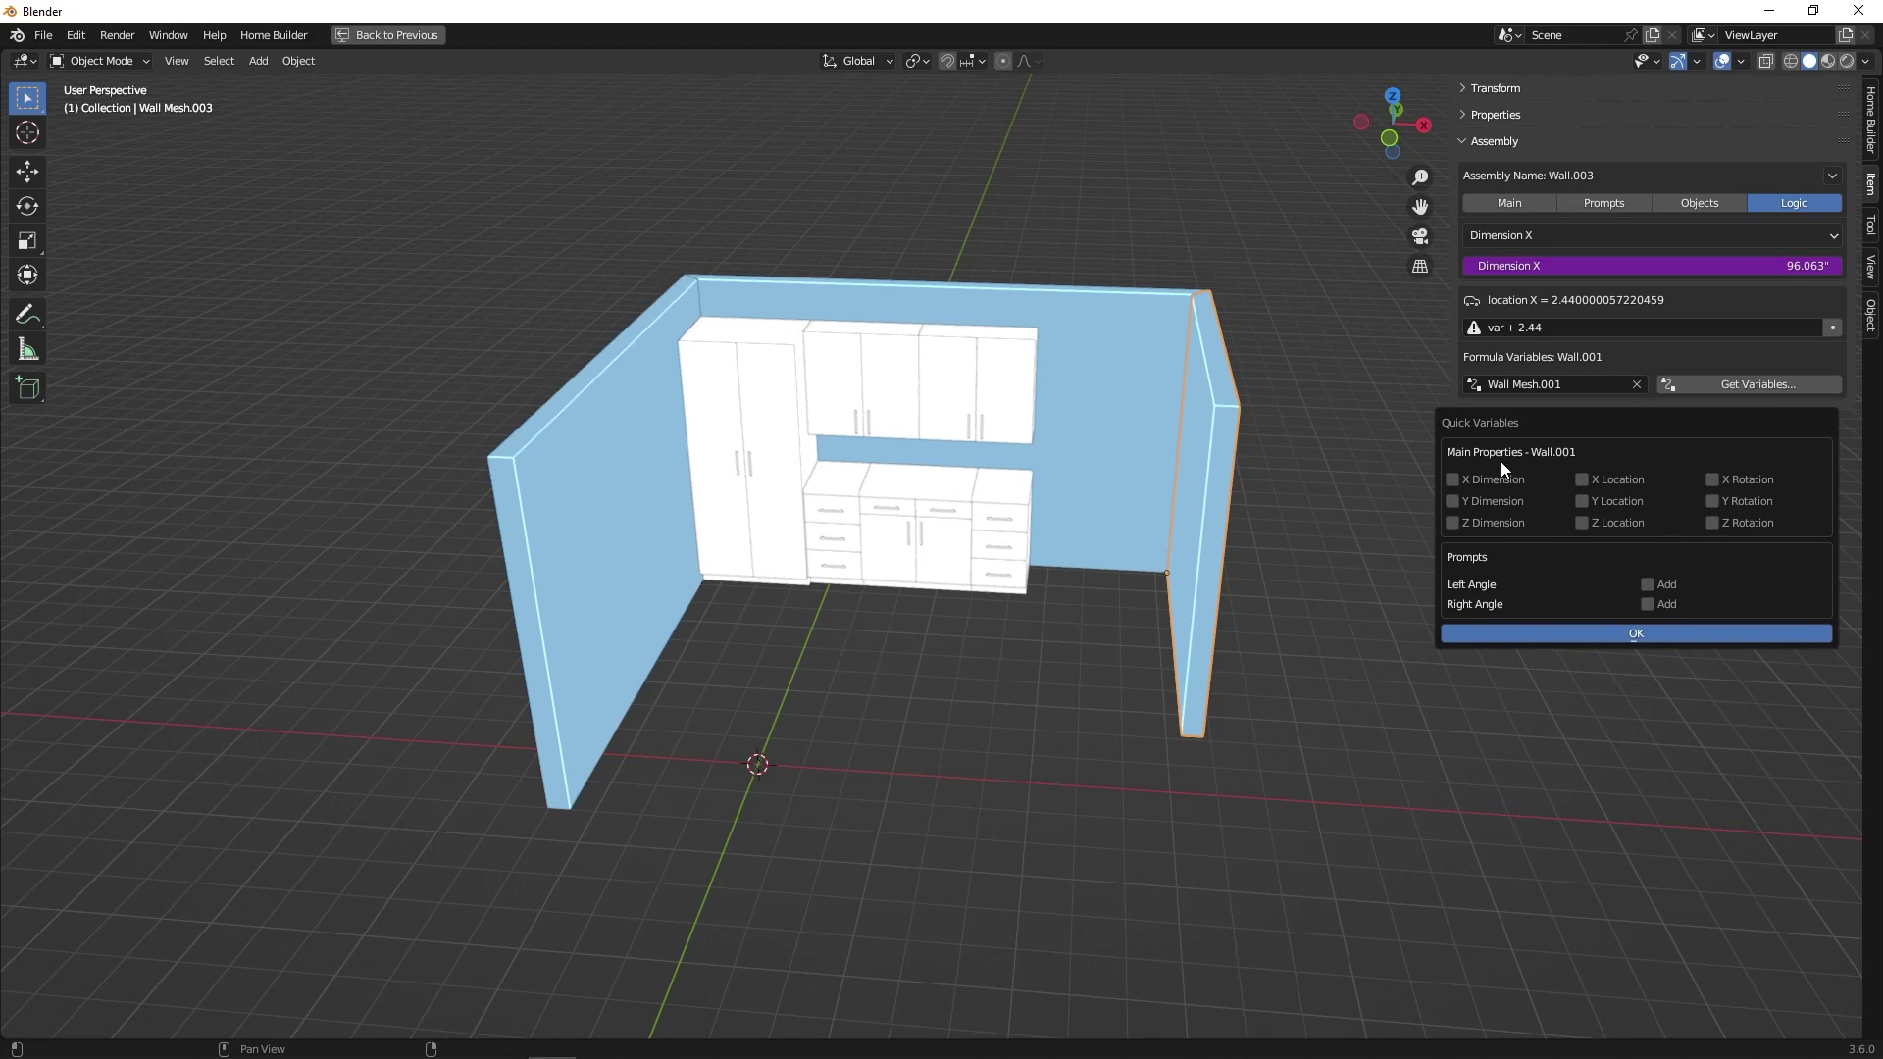
click(1473, 481)
click(1599, 633)
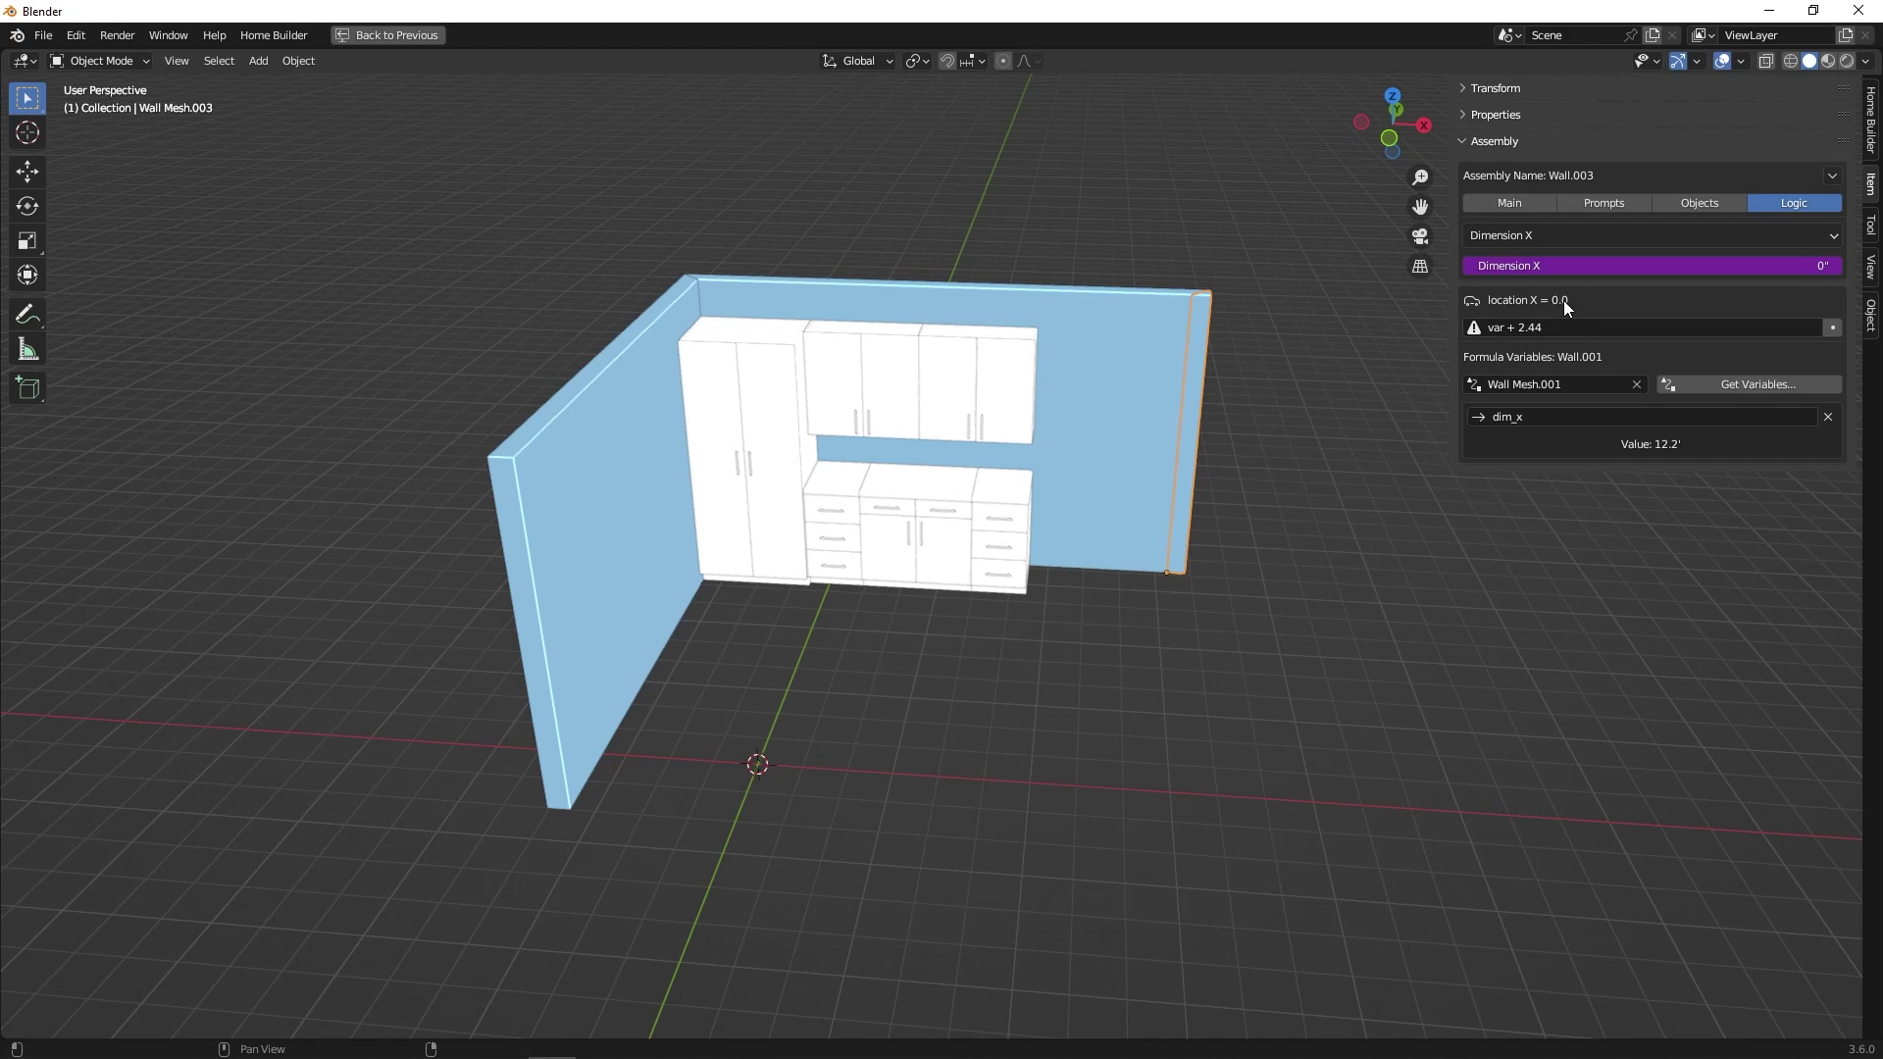
Step: Replace the right wall's Dimension X driver expression with the variable name dim_x
click(1536, 418)
key(ctrl+c)
click(1552, 327)
key(ctrl+v)
key(Return)
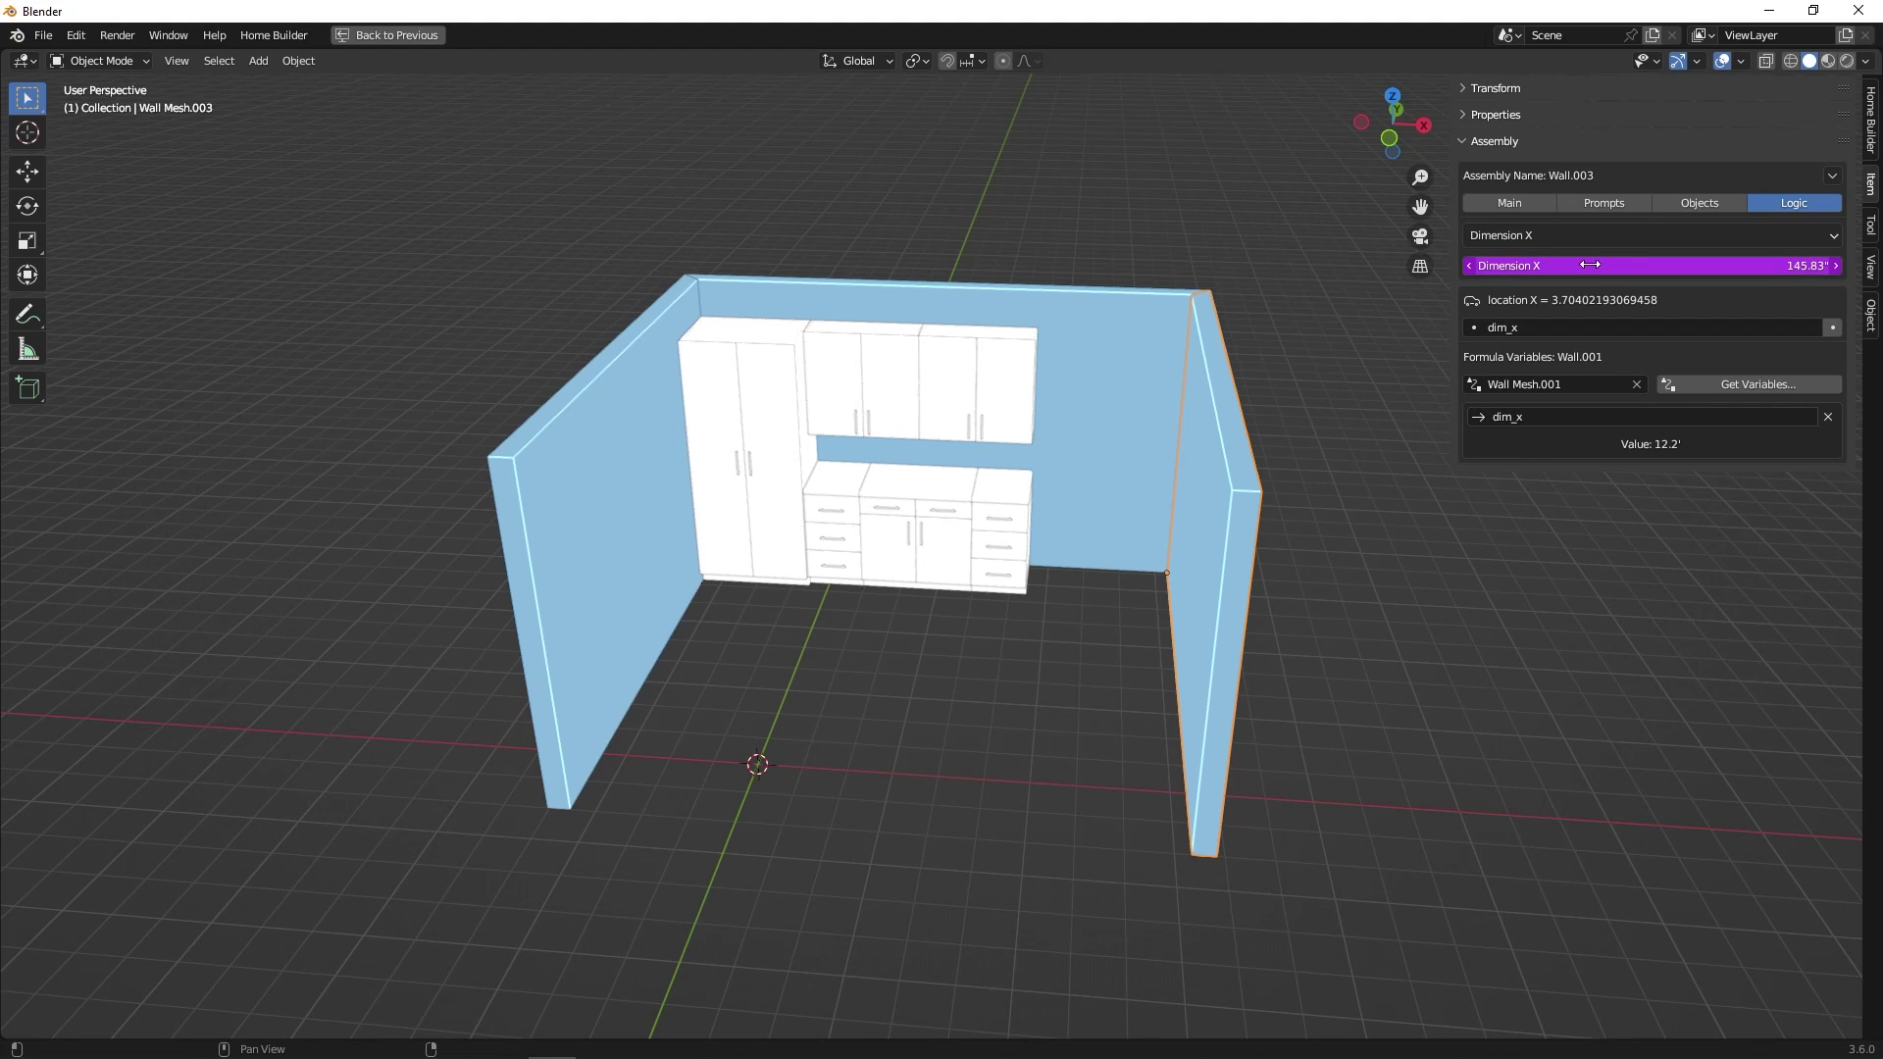
Step: Select the left wall and shorten its length to about 54.83 inches in its wall prompts
click(628, 433)
middle_drag(628, 433, 775, 469)
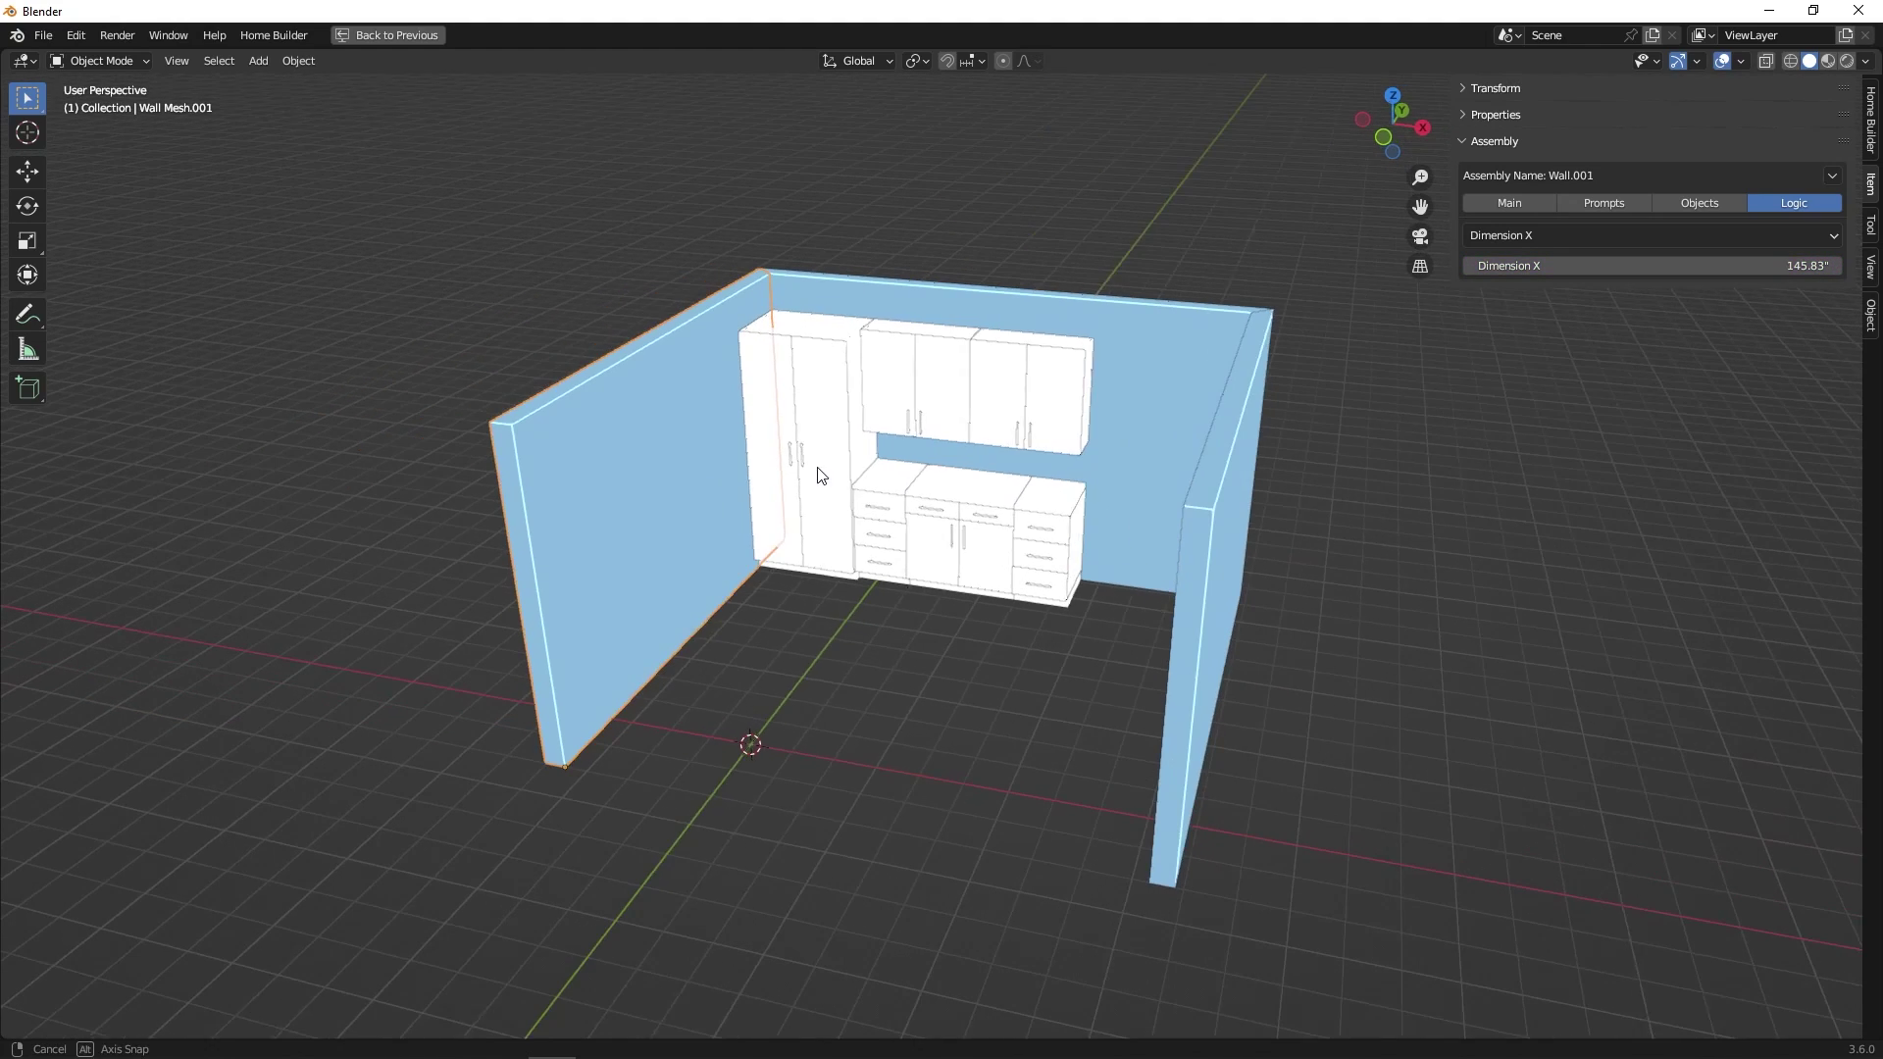
right_click(789, 473)
click(784, 471)
drag(756, 511, 648, 511)
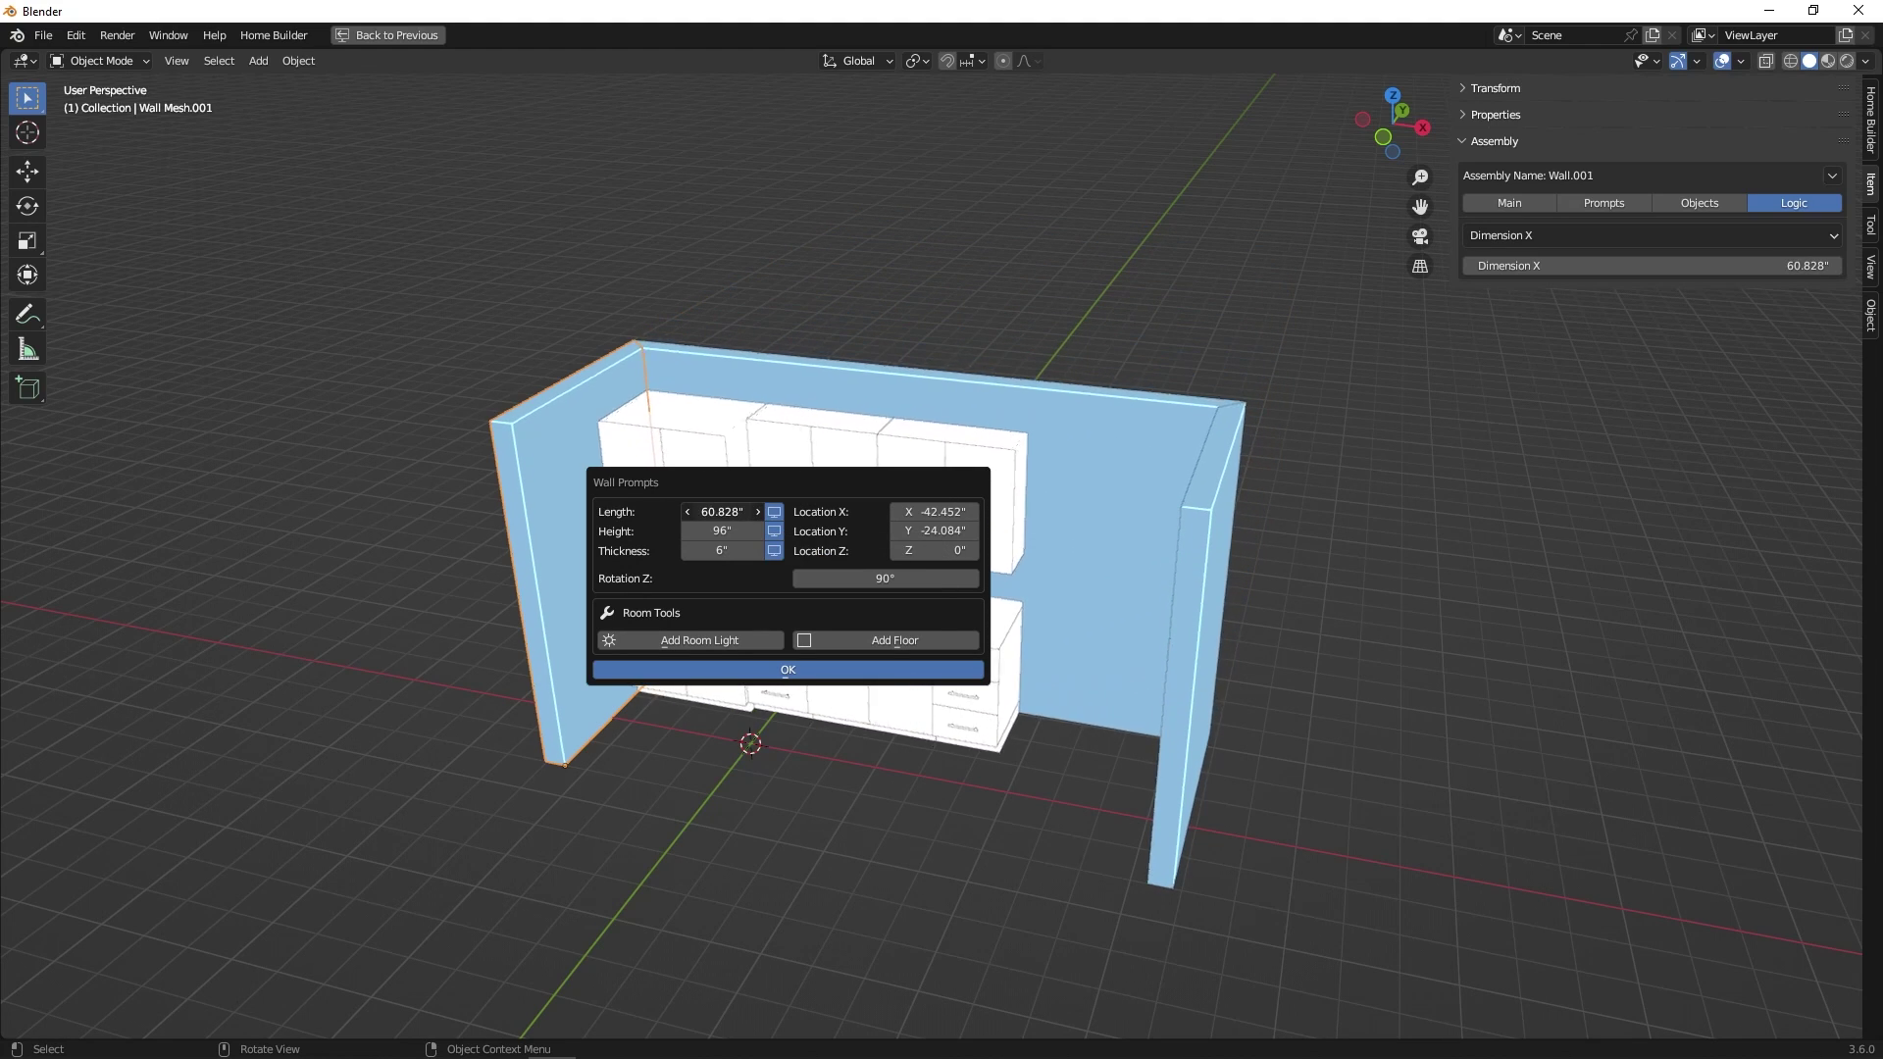
middle_drag(809, 392, 802, 521)
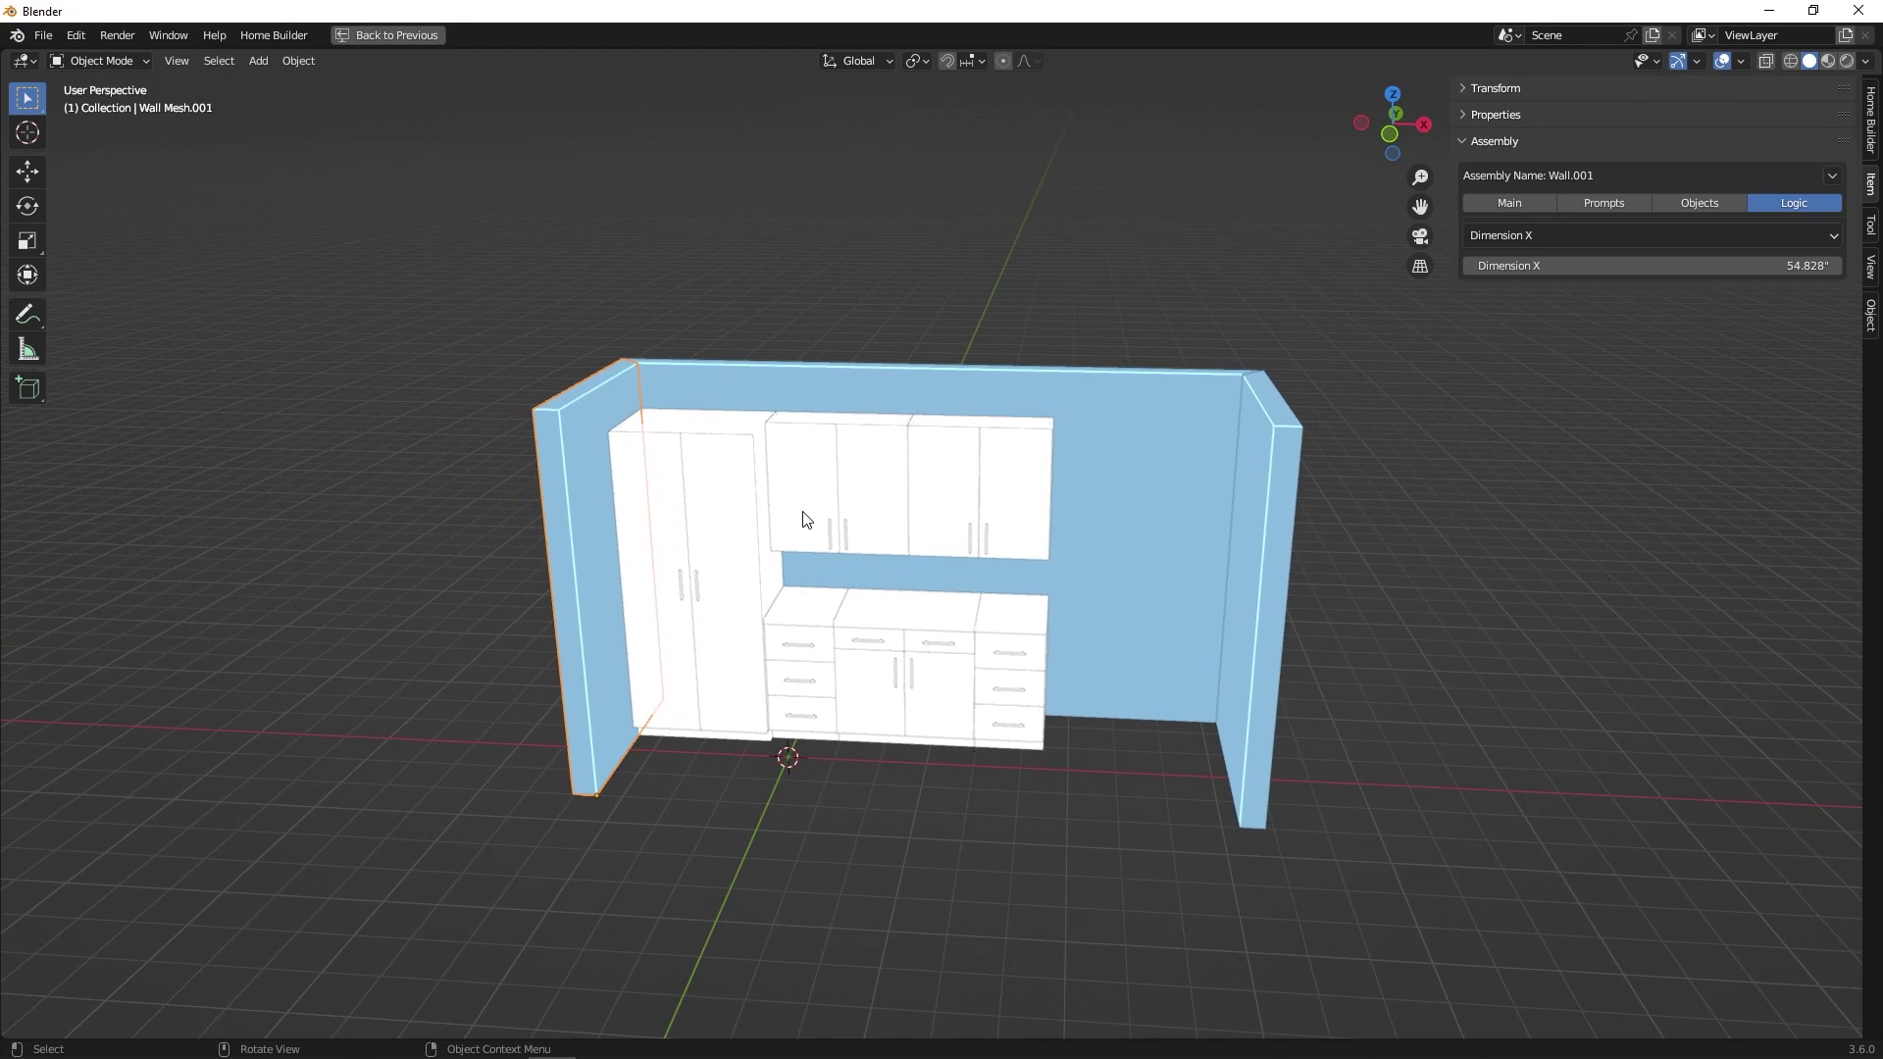
Step: Add a Distance prompt named Tall Cabinet Width to the back wall and set it to 36 inches
click(877, 396)
middle_drag(839, 526, 823, 525)
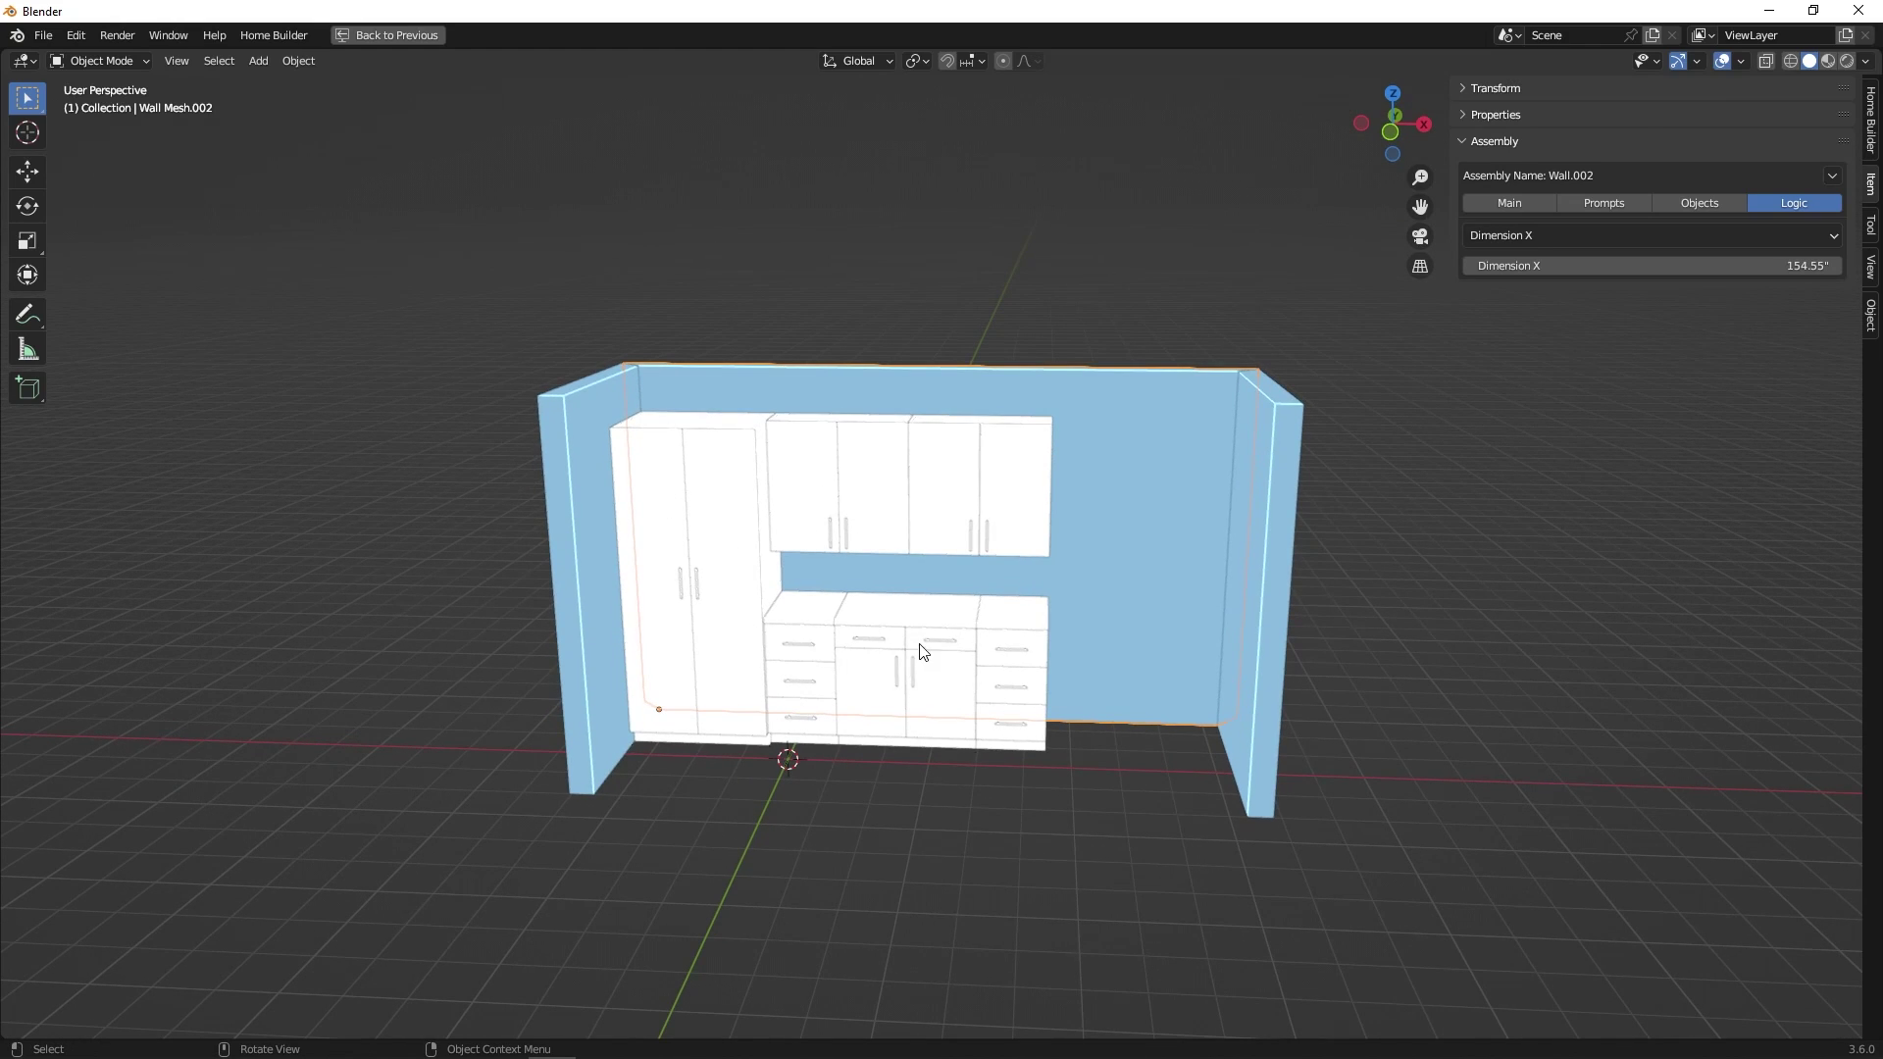
click(1604, 202)
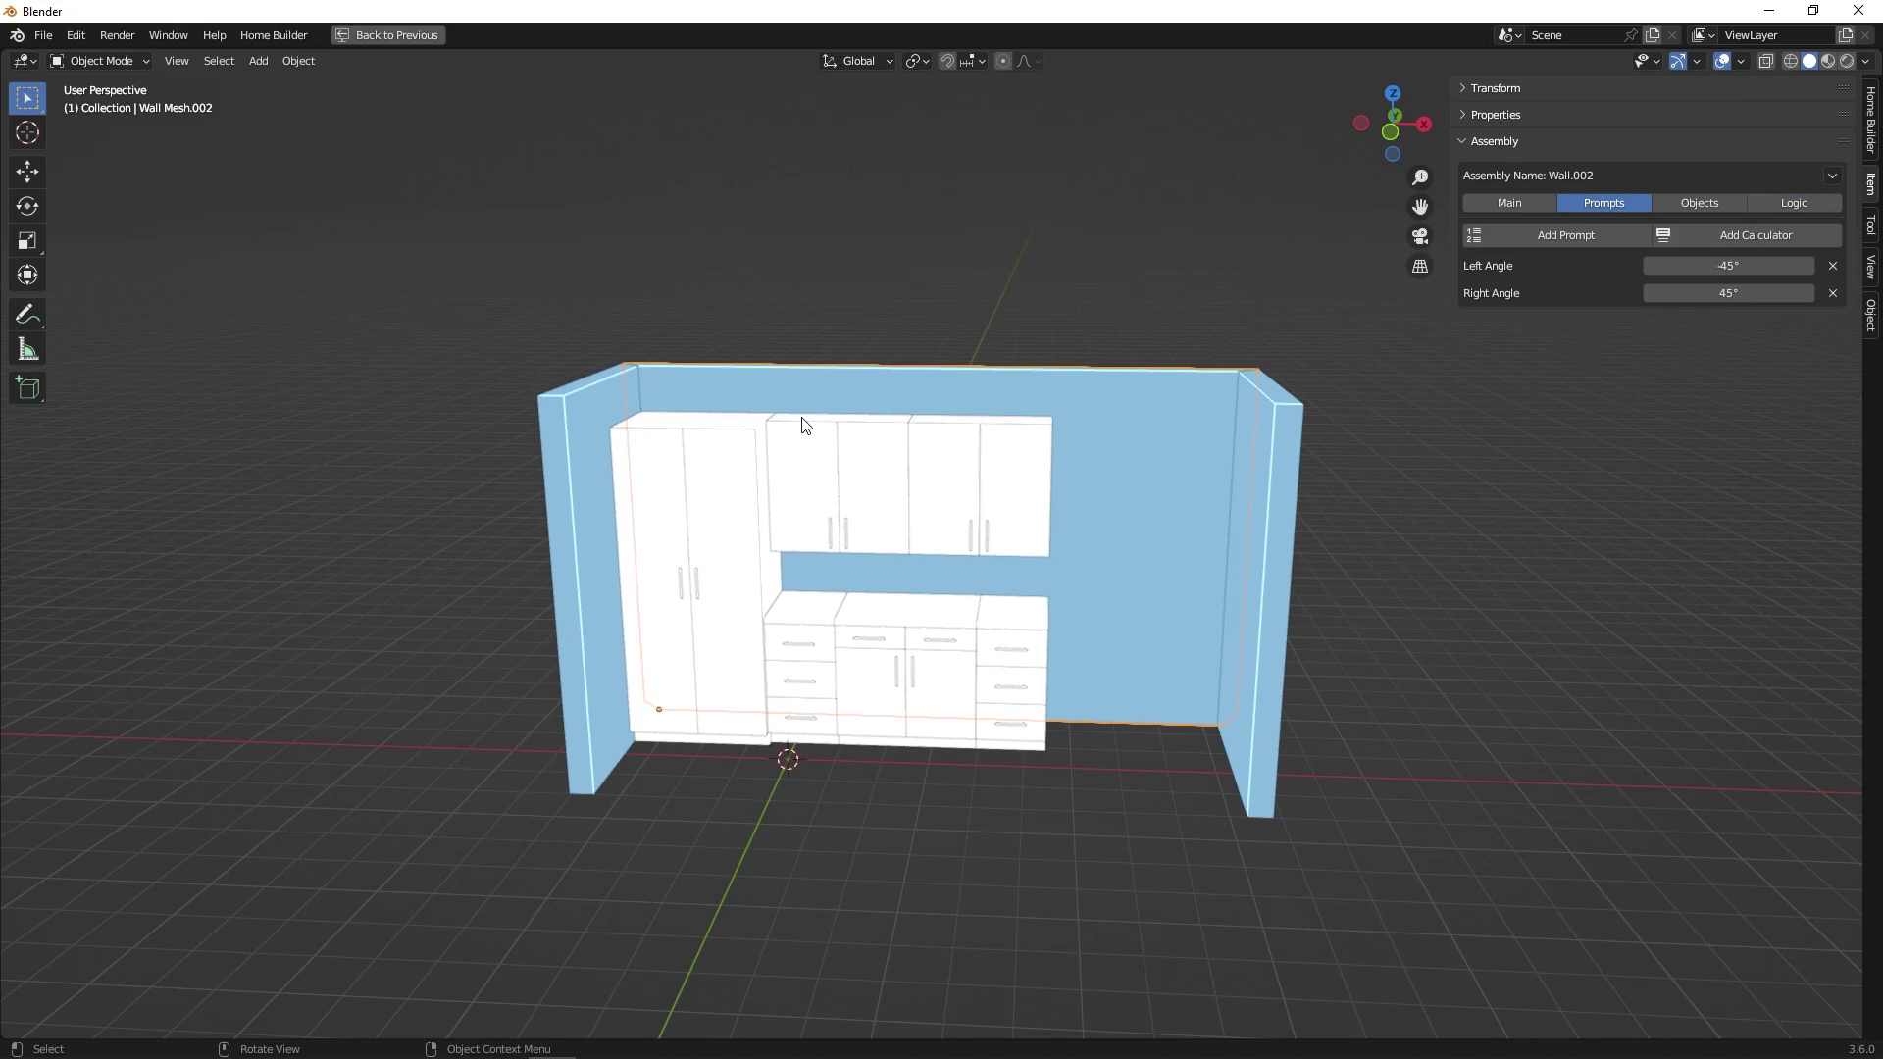
click(1556, 233)
click(1612, 291)
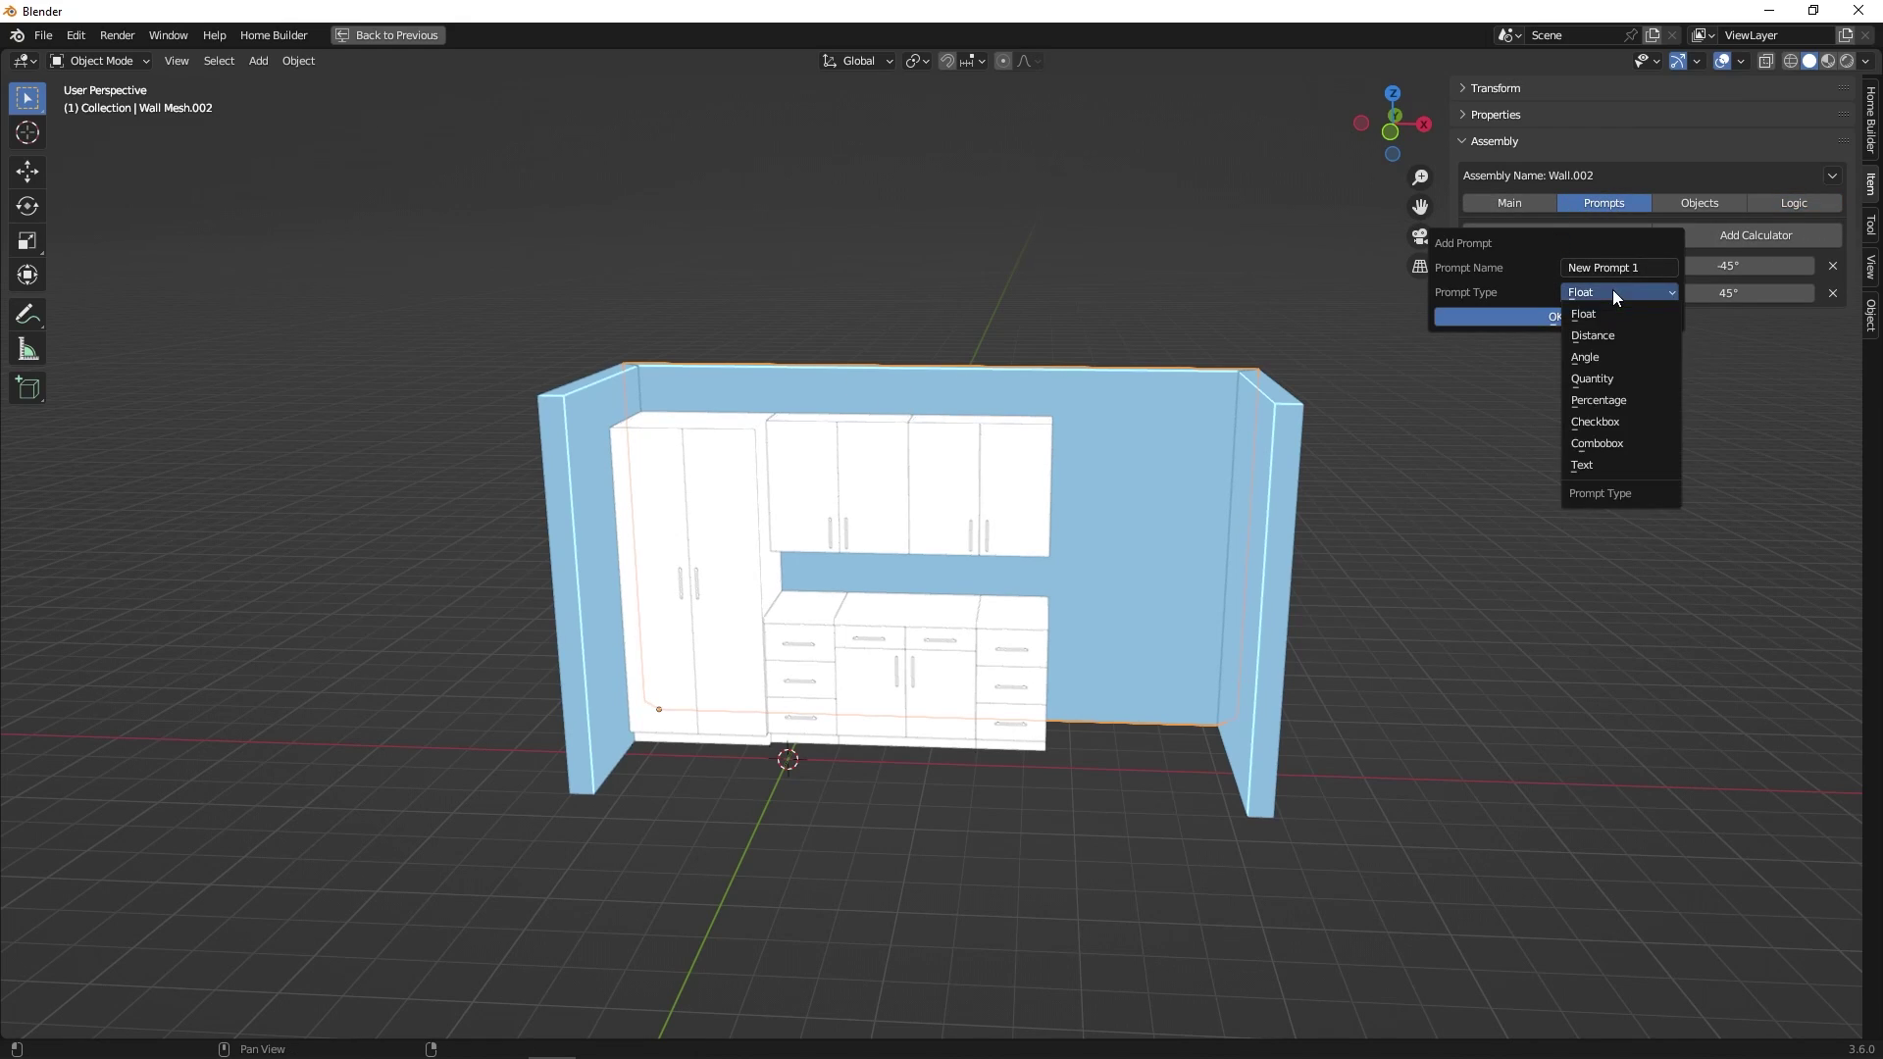
click(1597, 338)
text(Tall Cabinet Width)
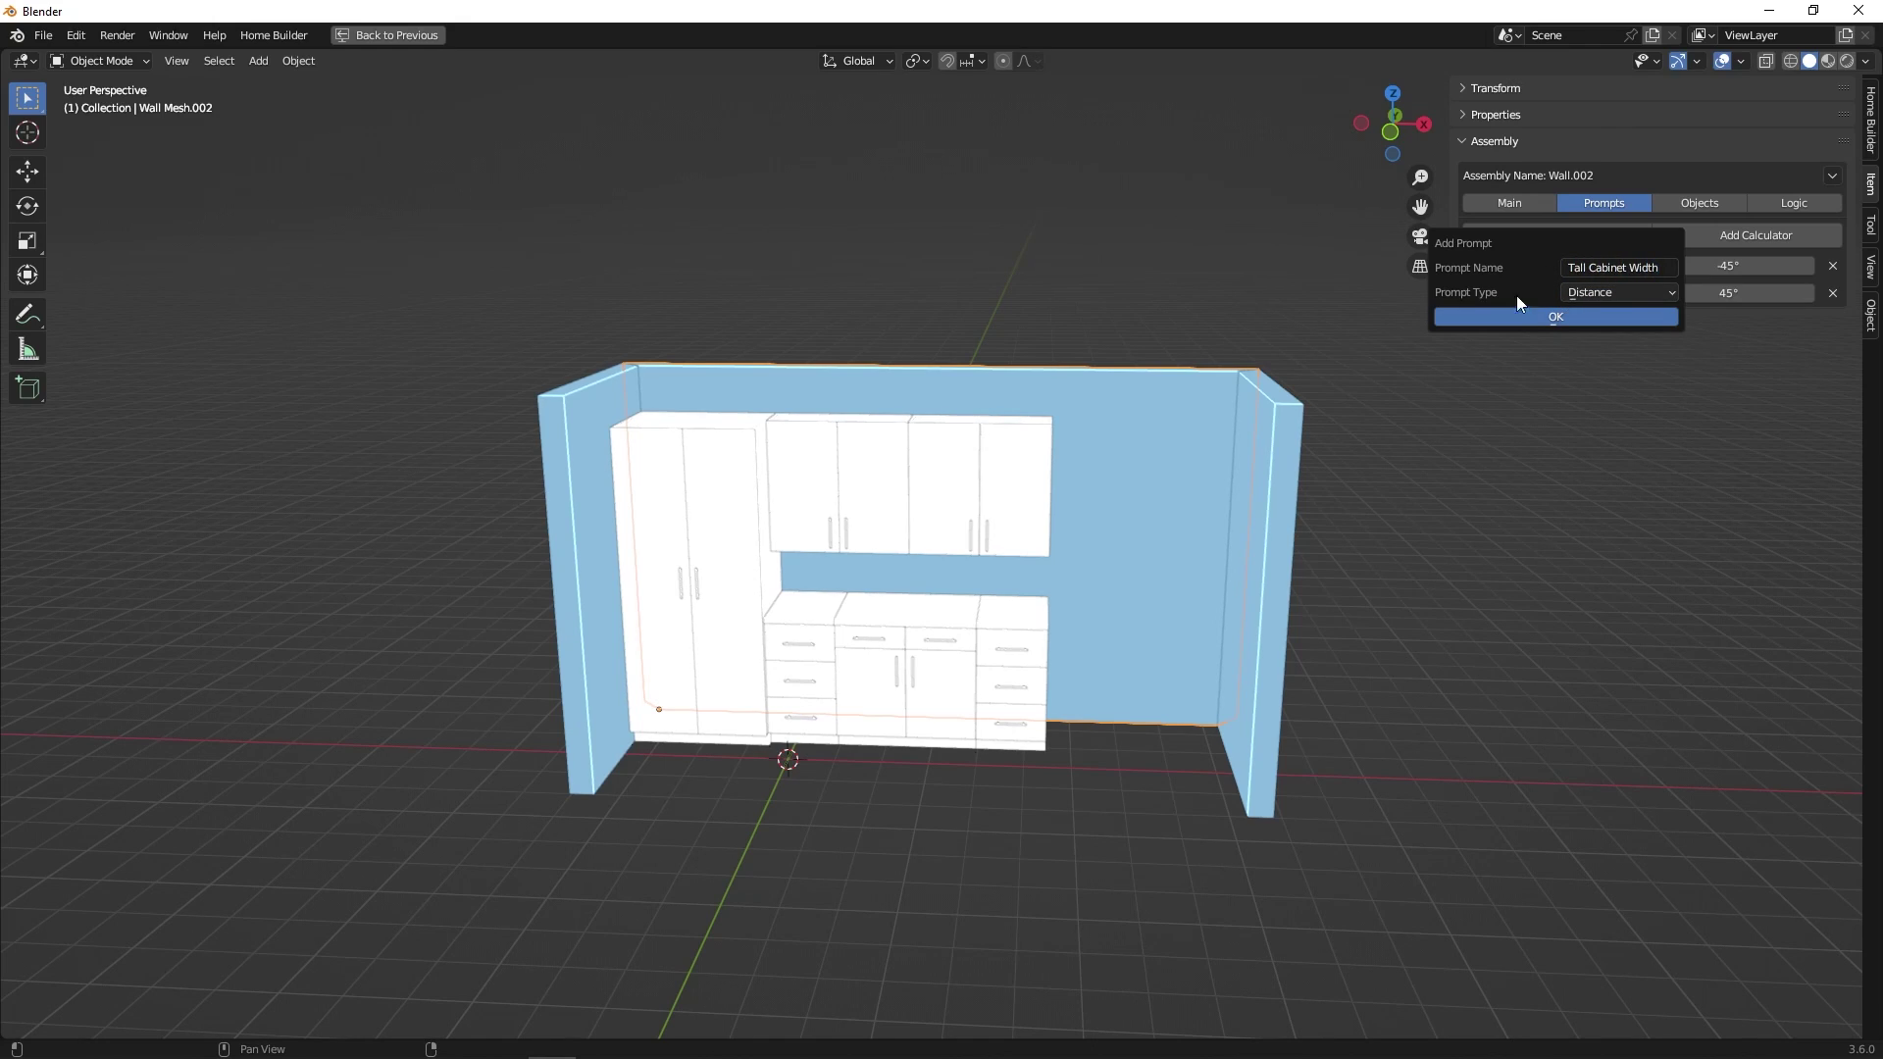
click(1528, 317)
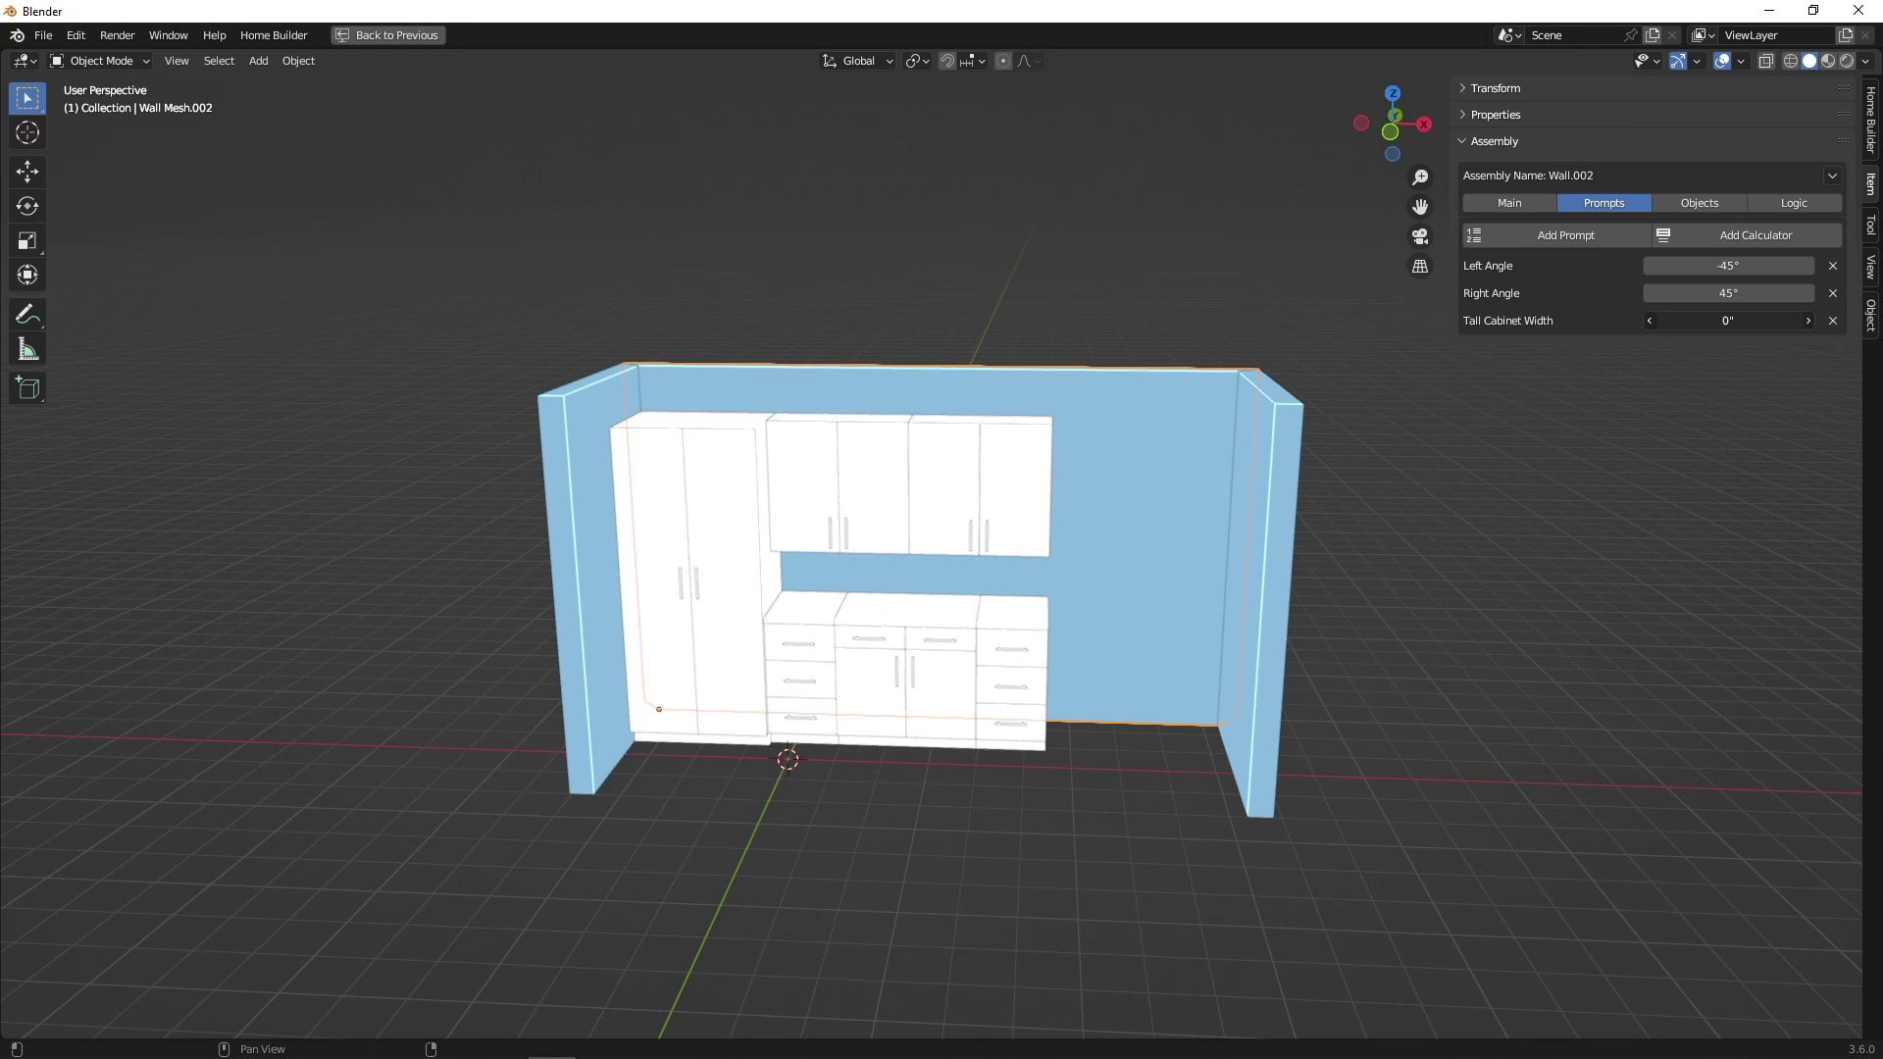
click(1736, 321)
key(Return)
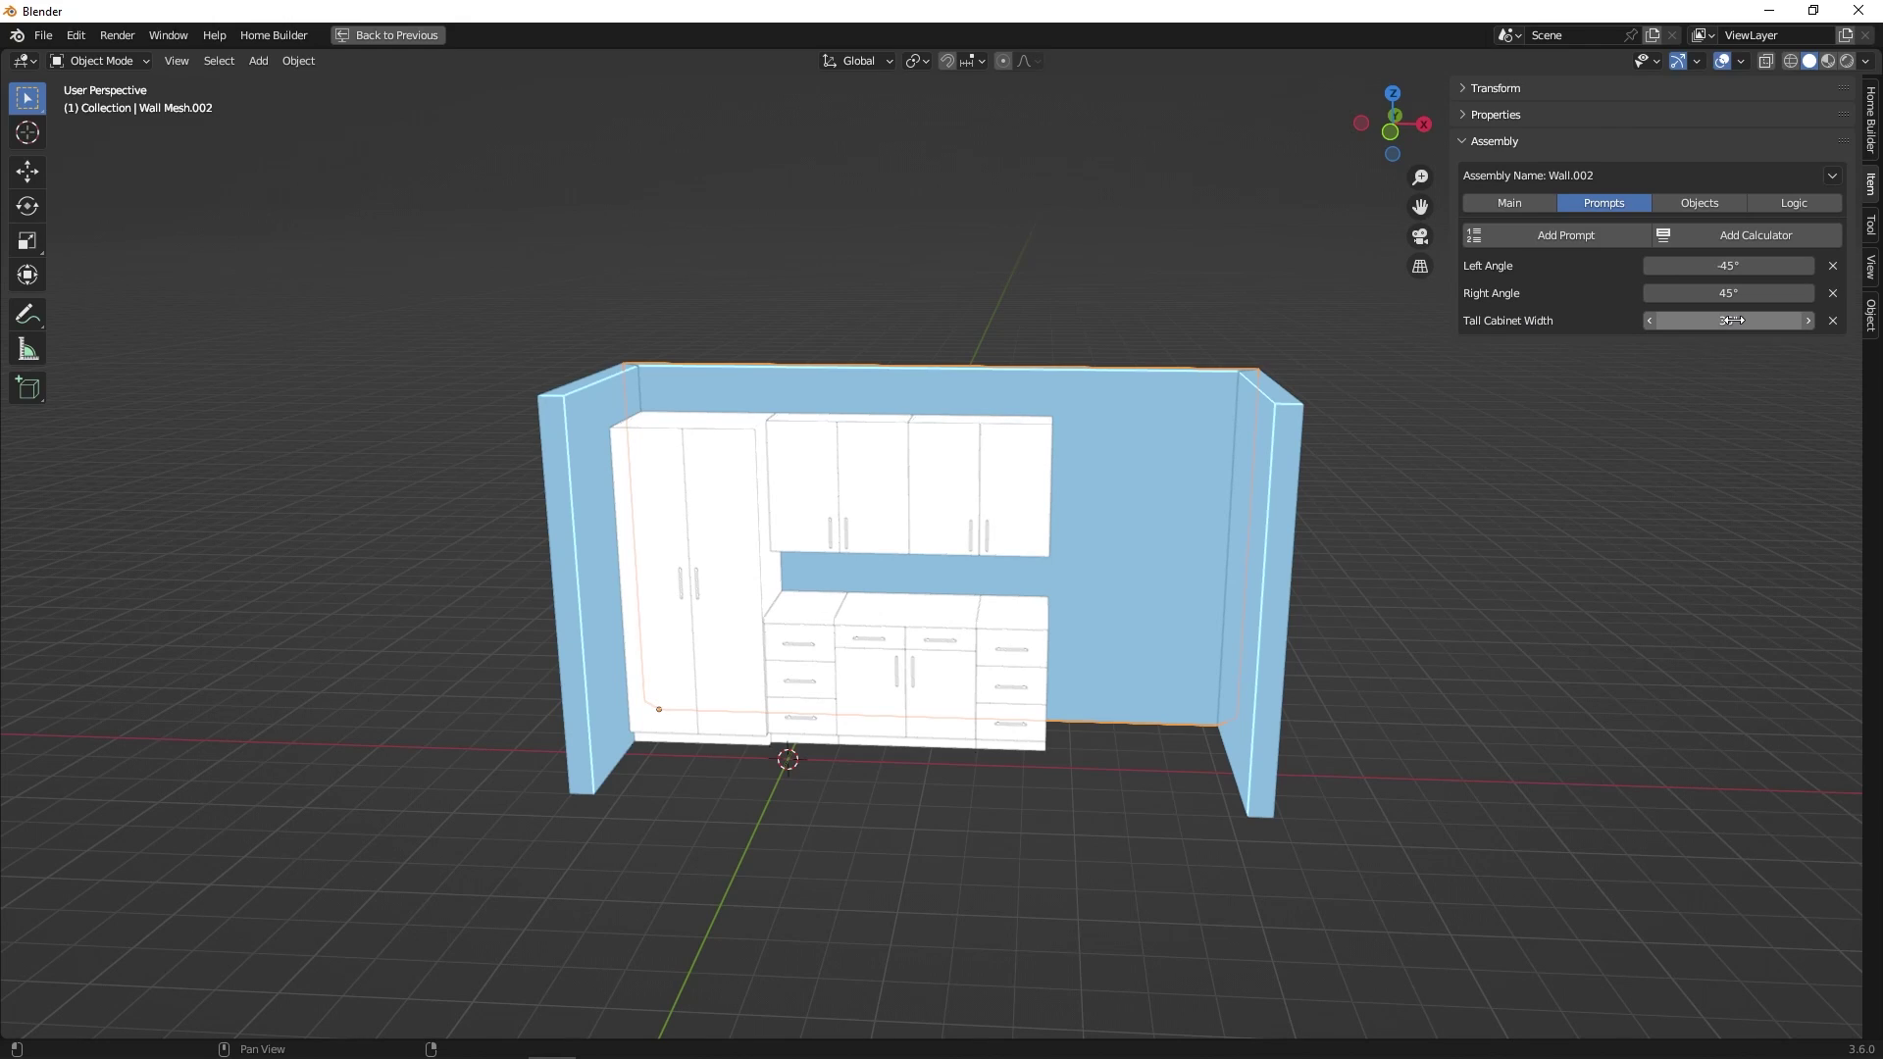
Step: Add a Distance prompt named Middle Base Cabinet Width to the back wall and set it to 36 inches
click(1542, 237)
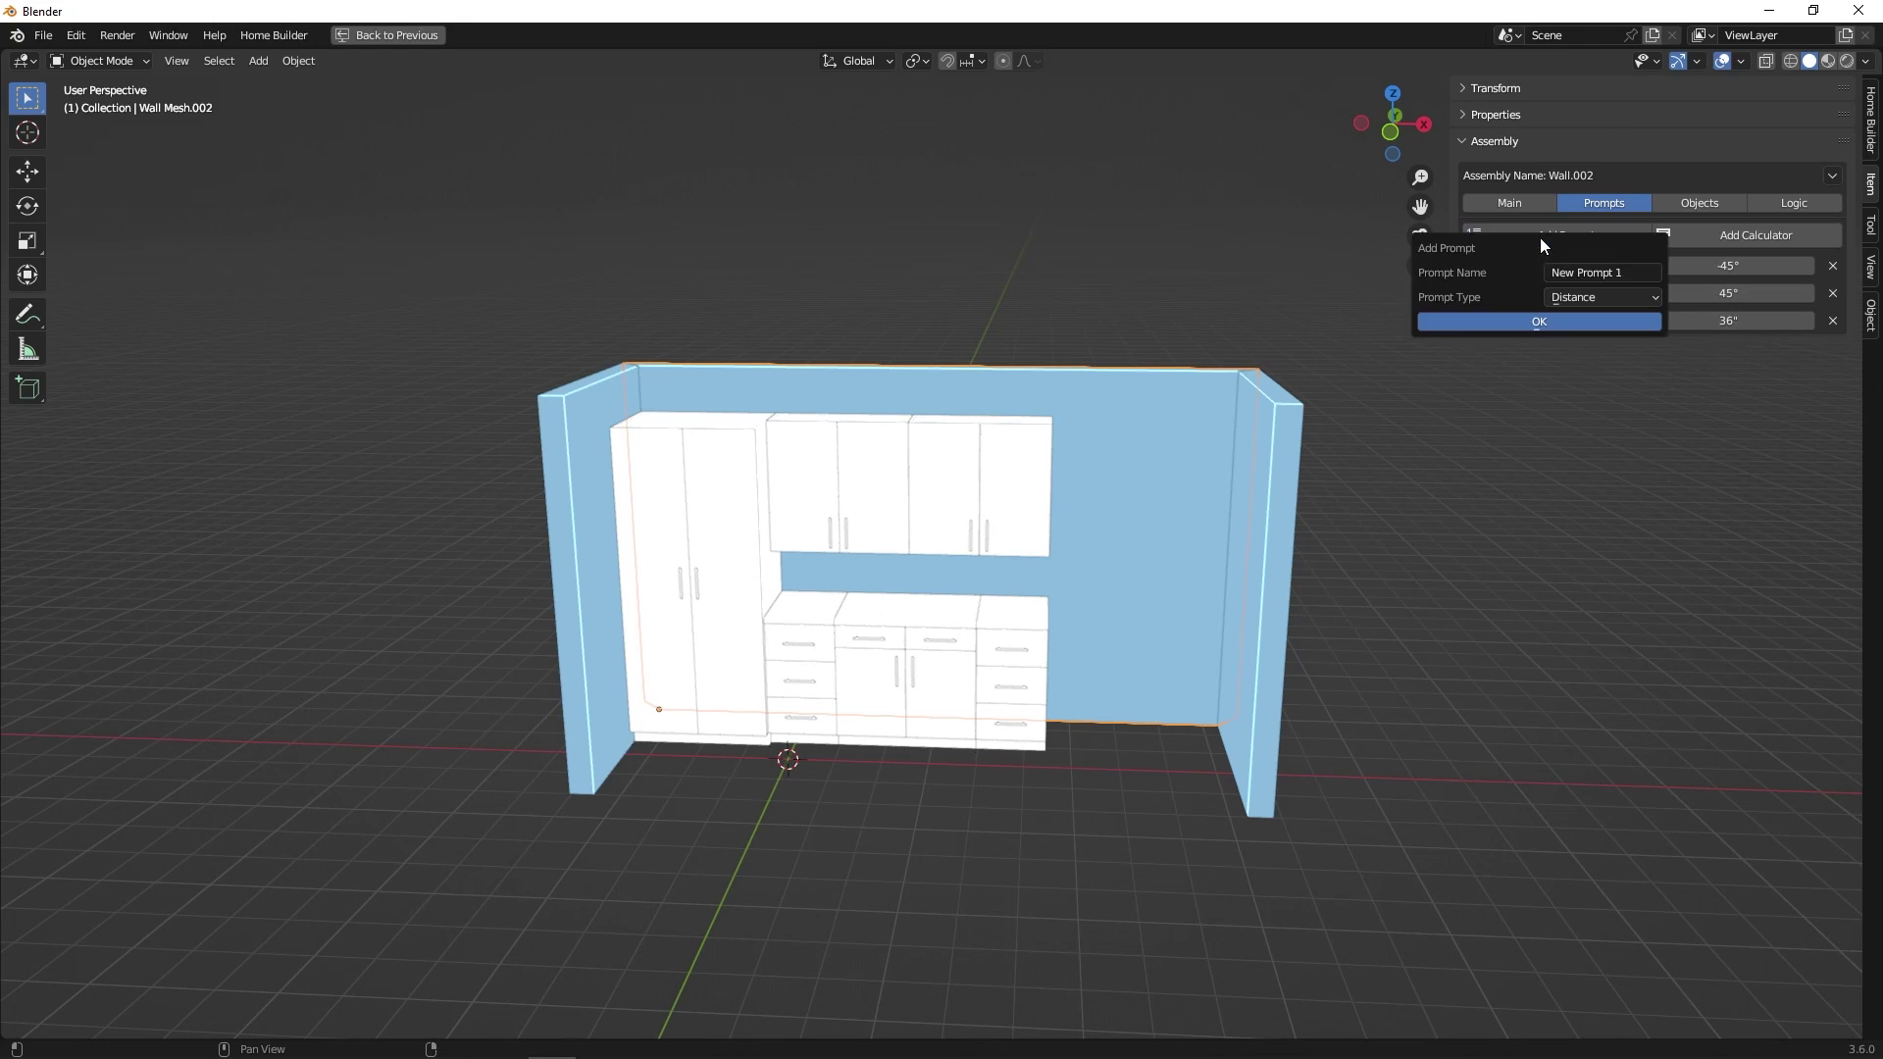
click(1599, 273)
text(Midele Base Cabinet Width)
click(1504, 319)
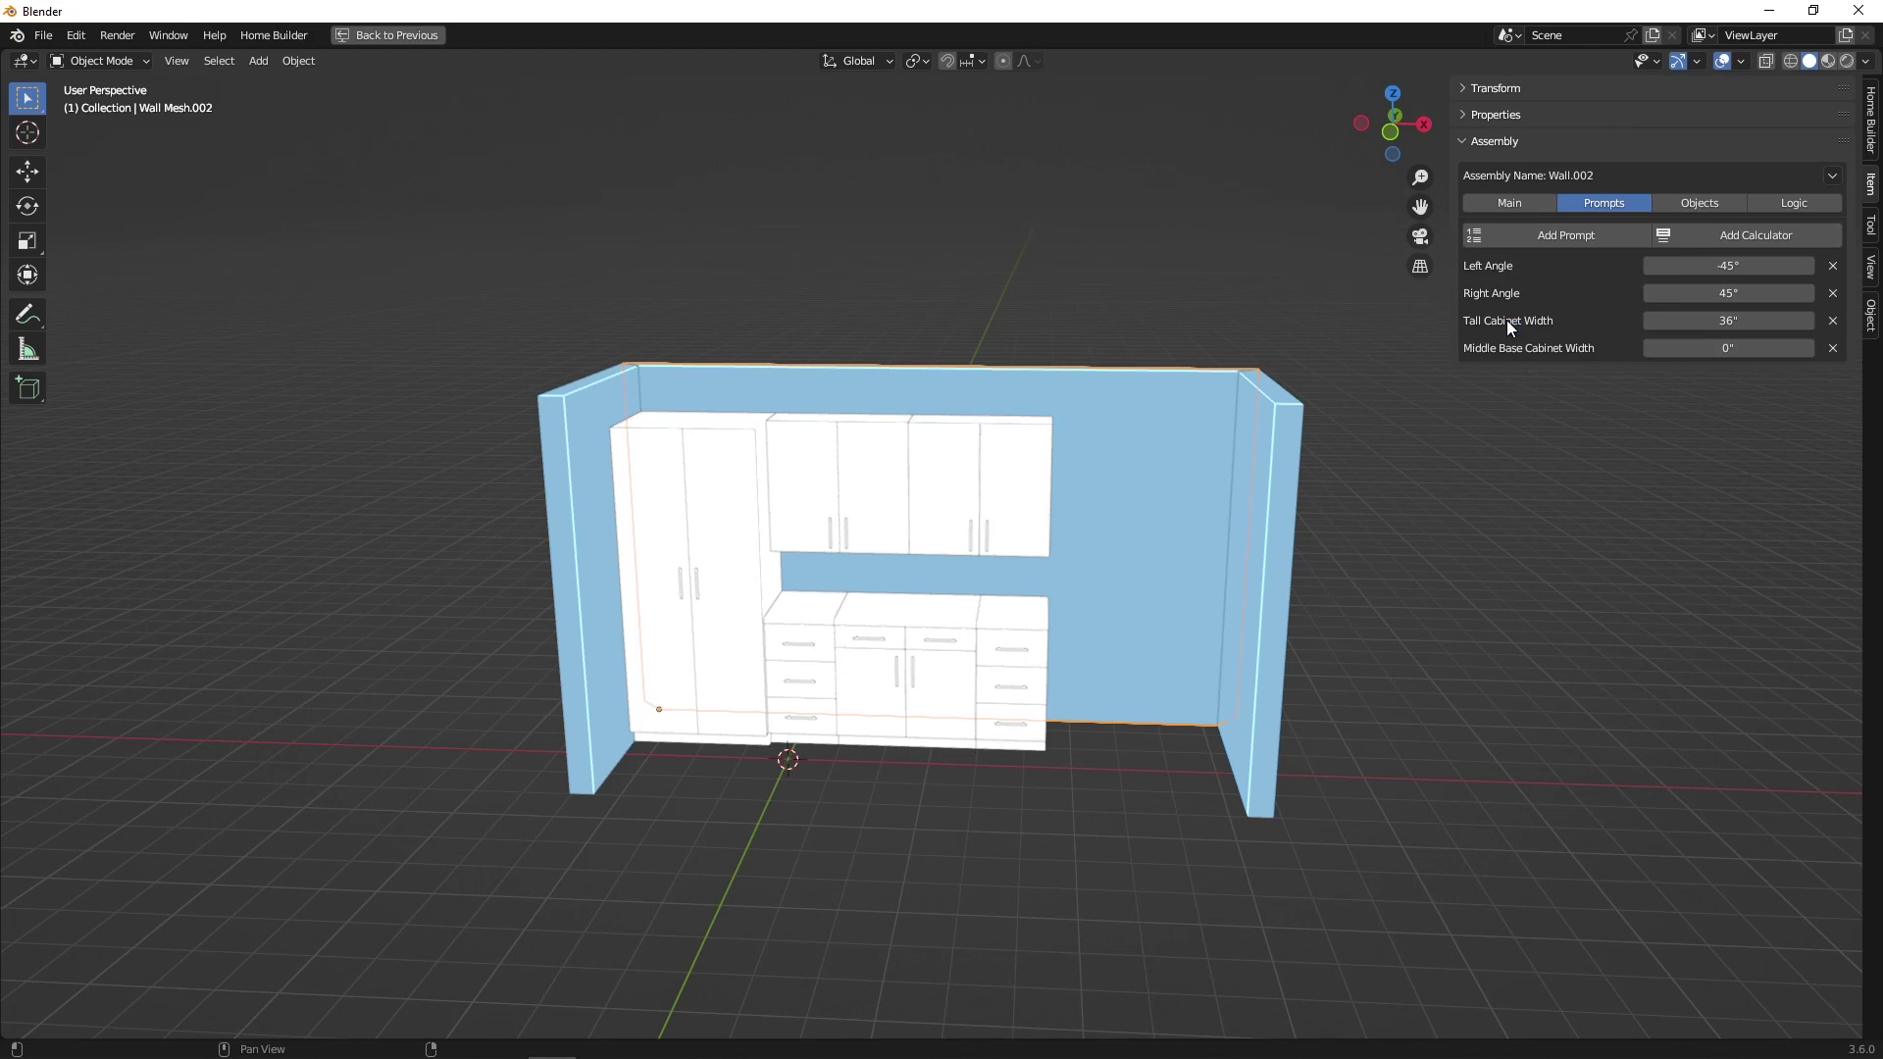
click(1726, 348)
text(36)
key(Return)
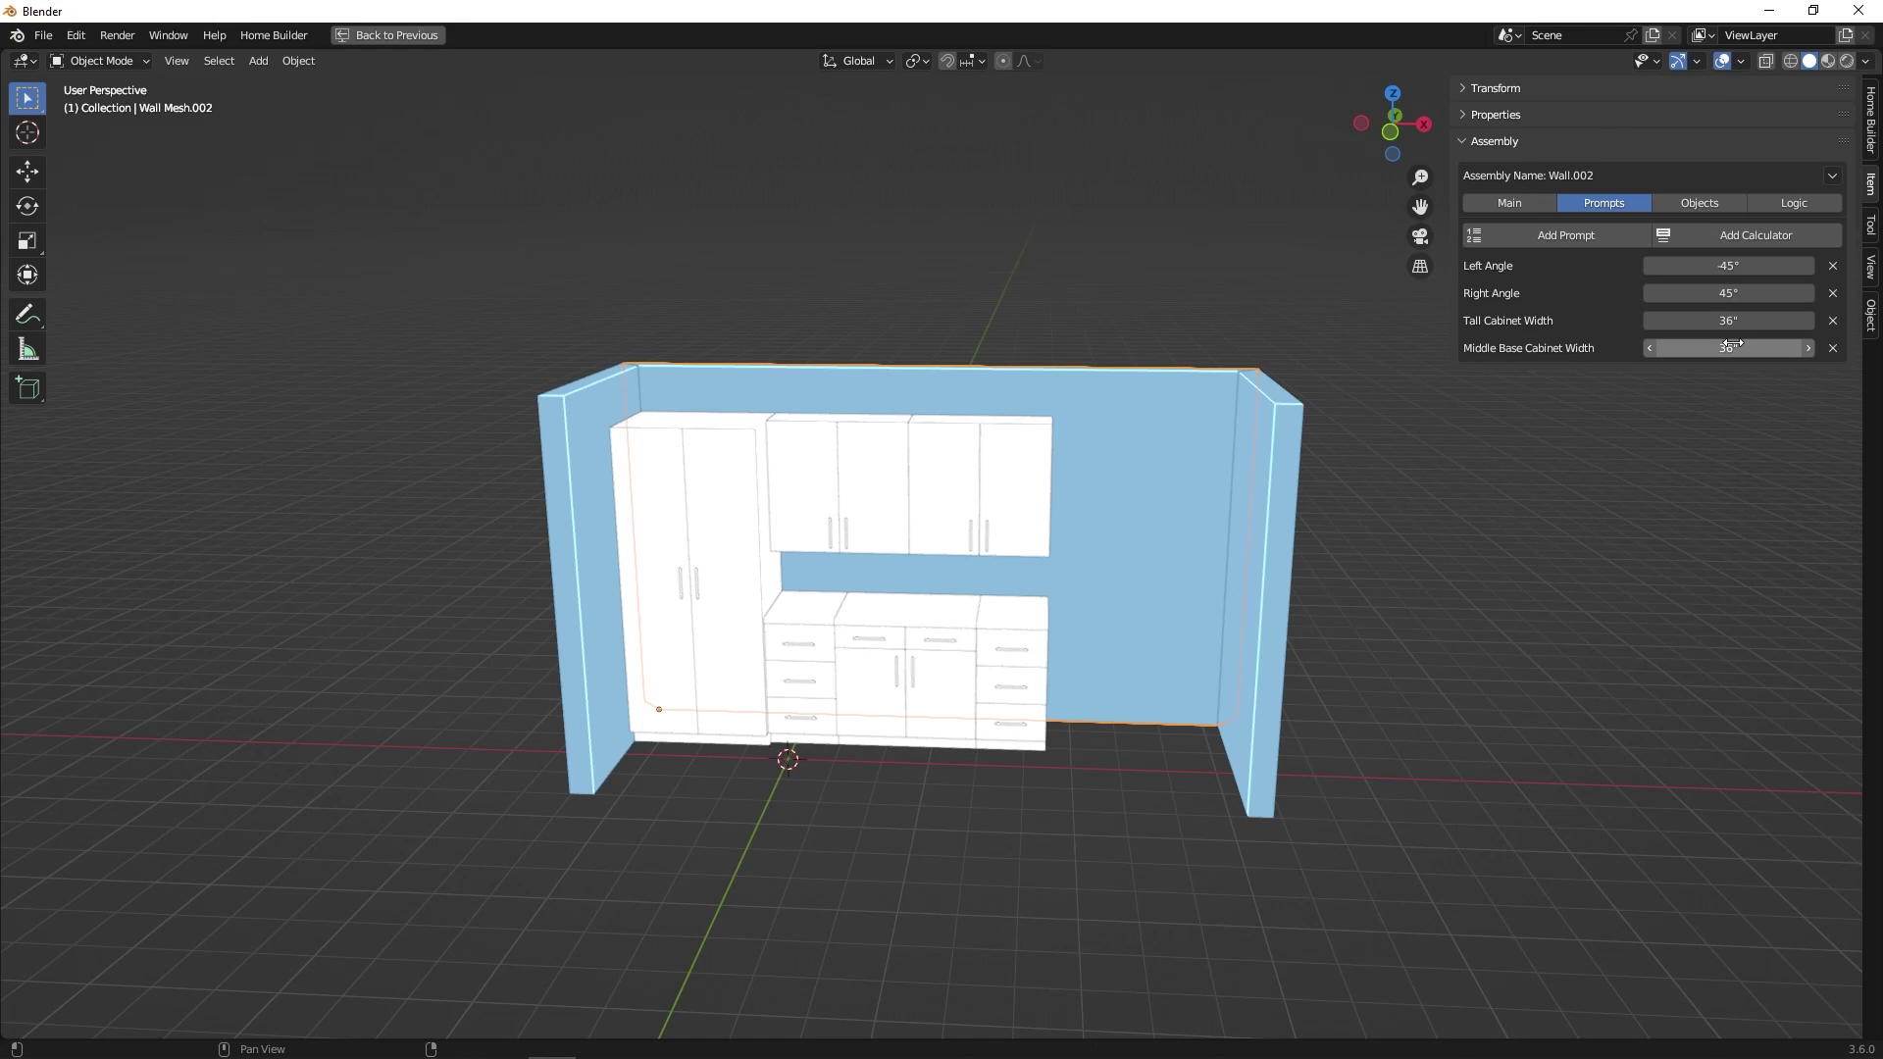
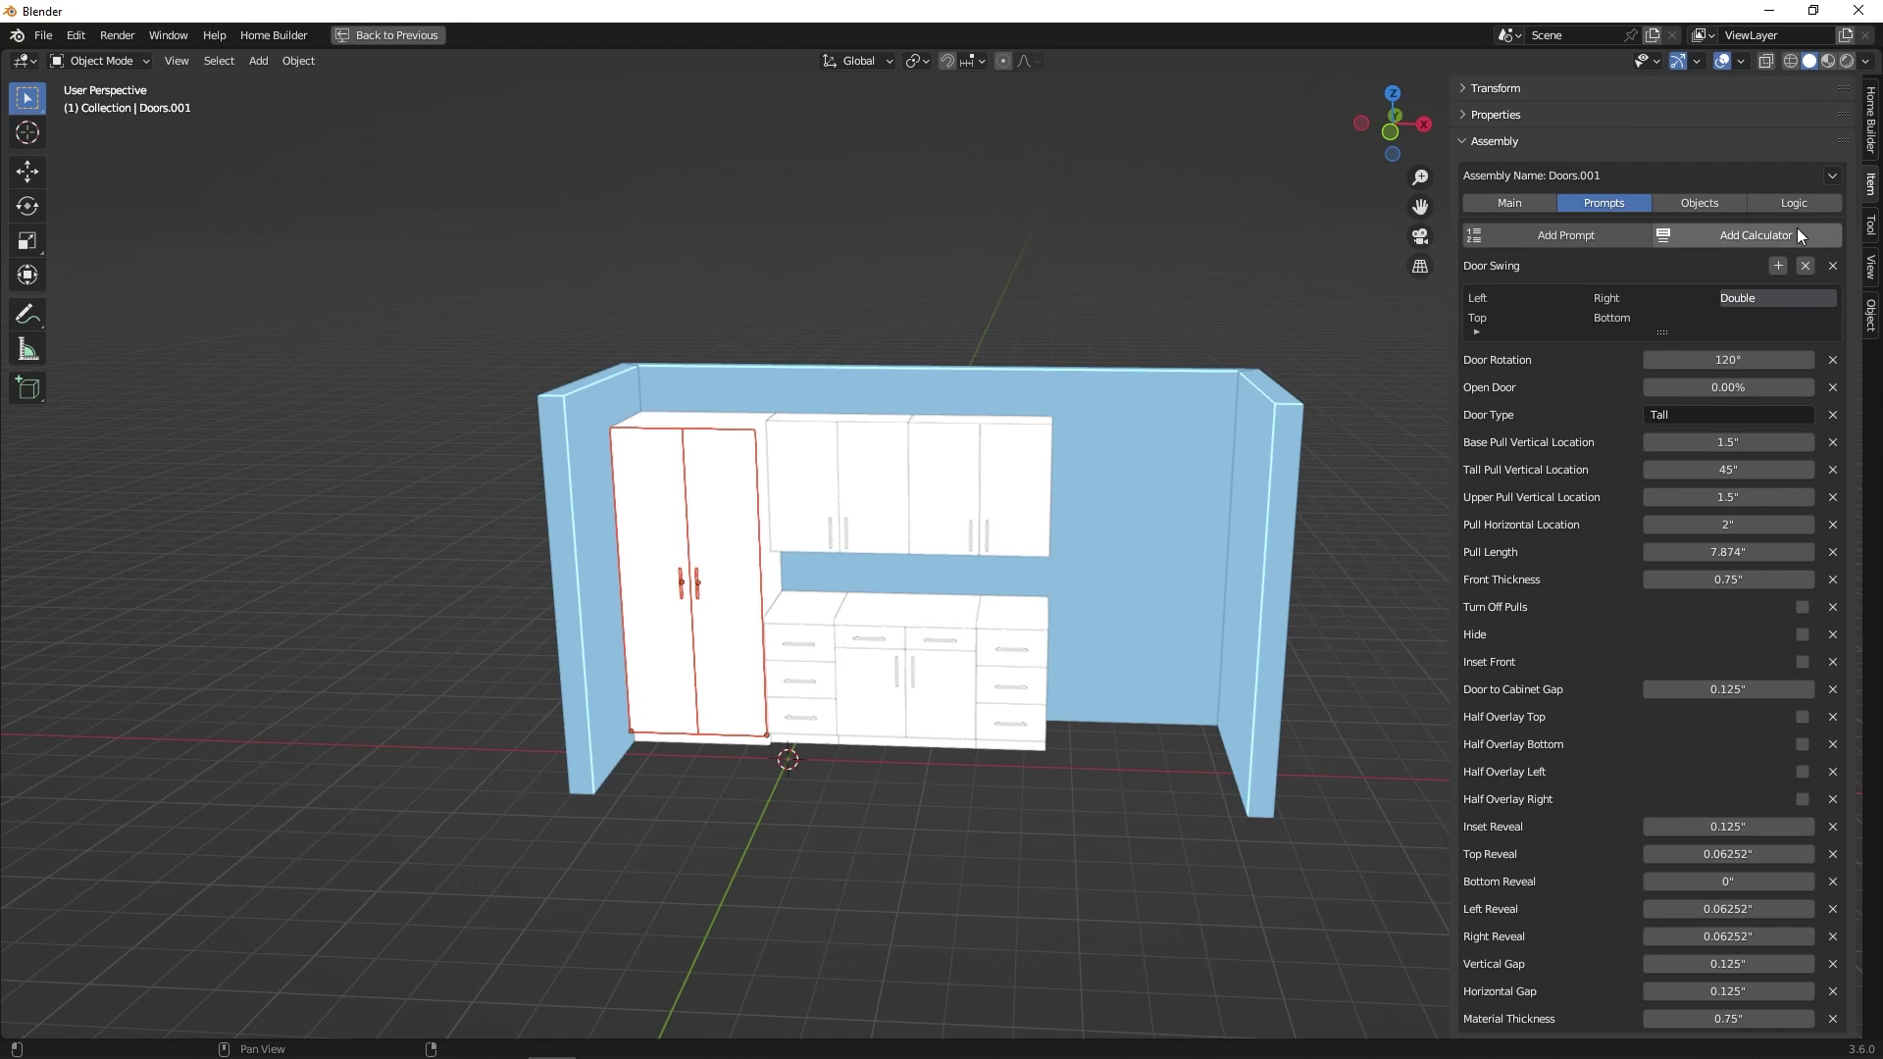
Step: Go up from the tall cabinet's doors to the Tall_2_Door parent assembly and reduce its X dimension to about 32 inches
click(1832, 177)
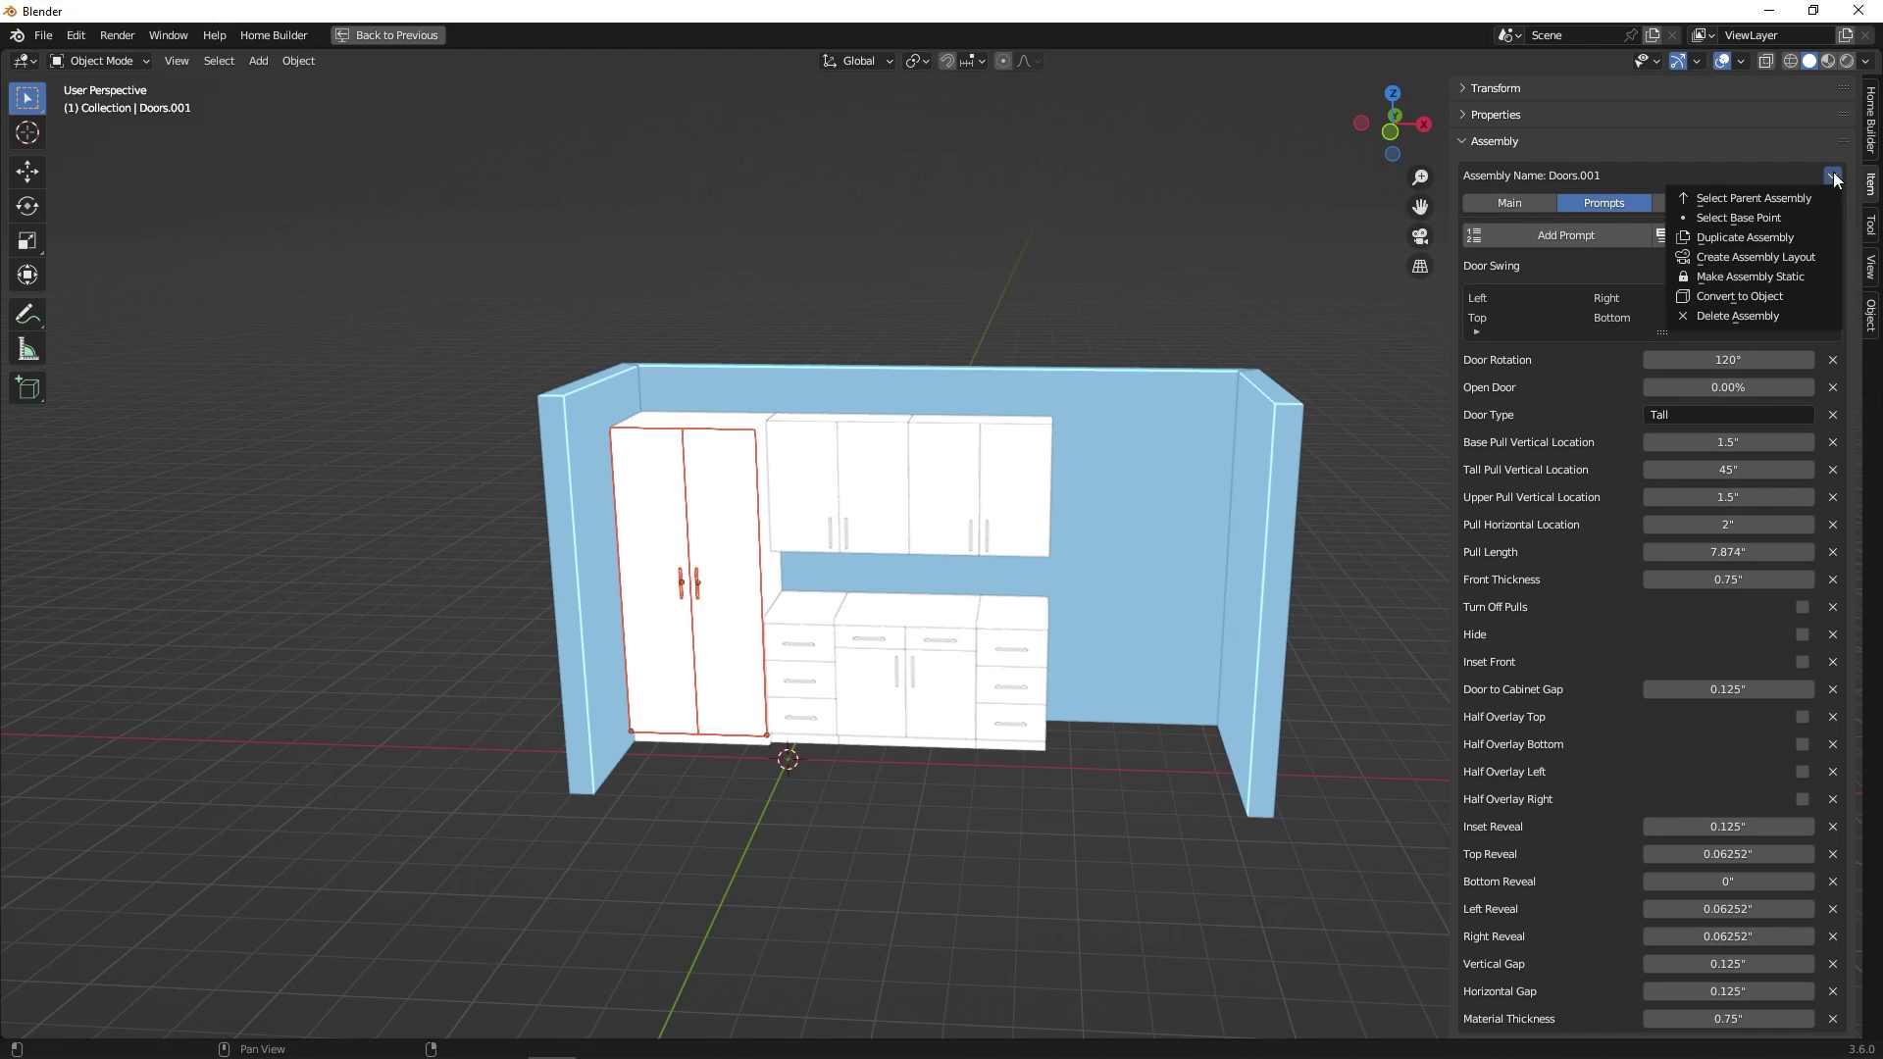
click(1743, 198)
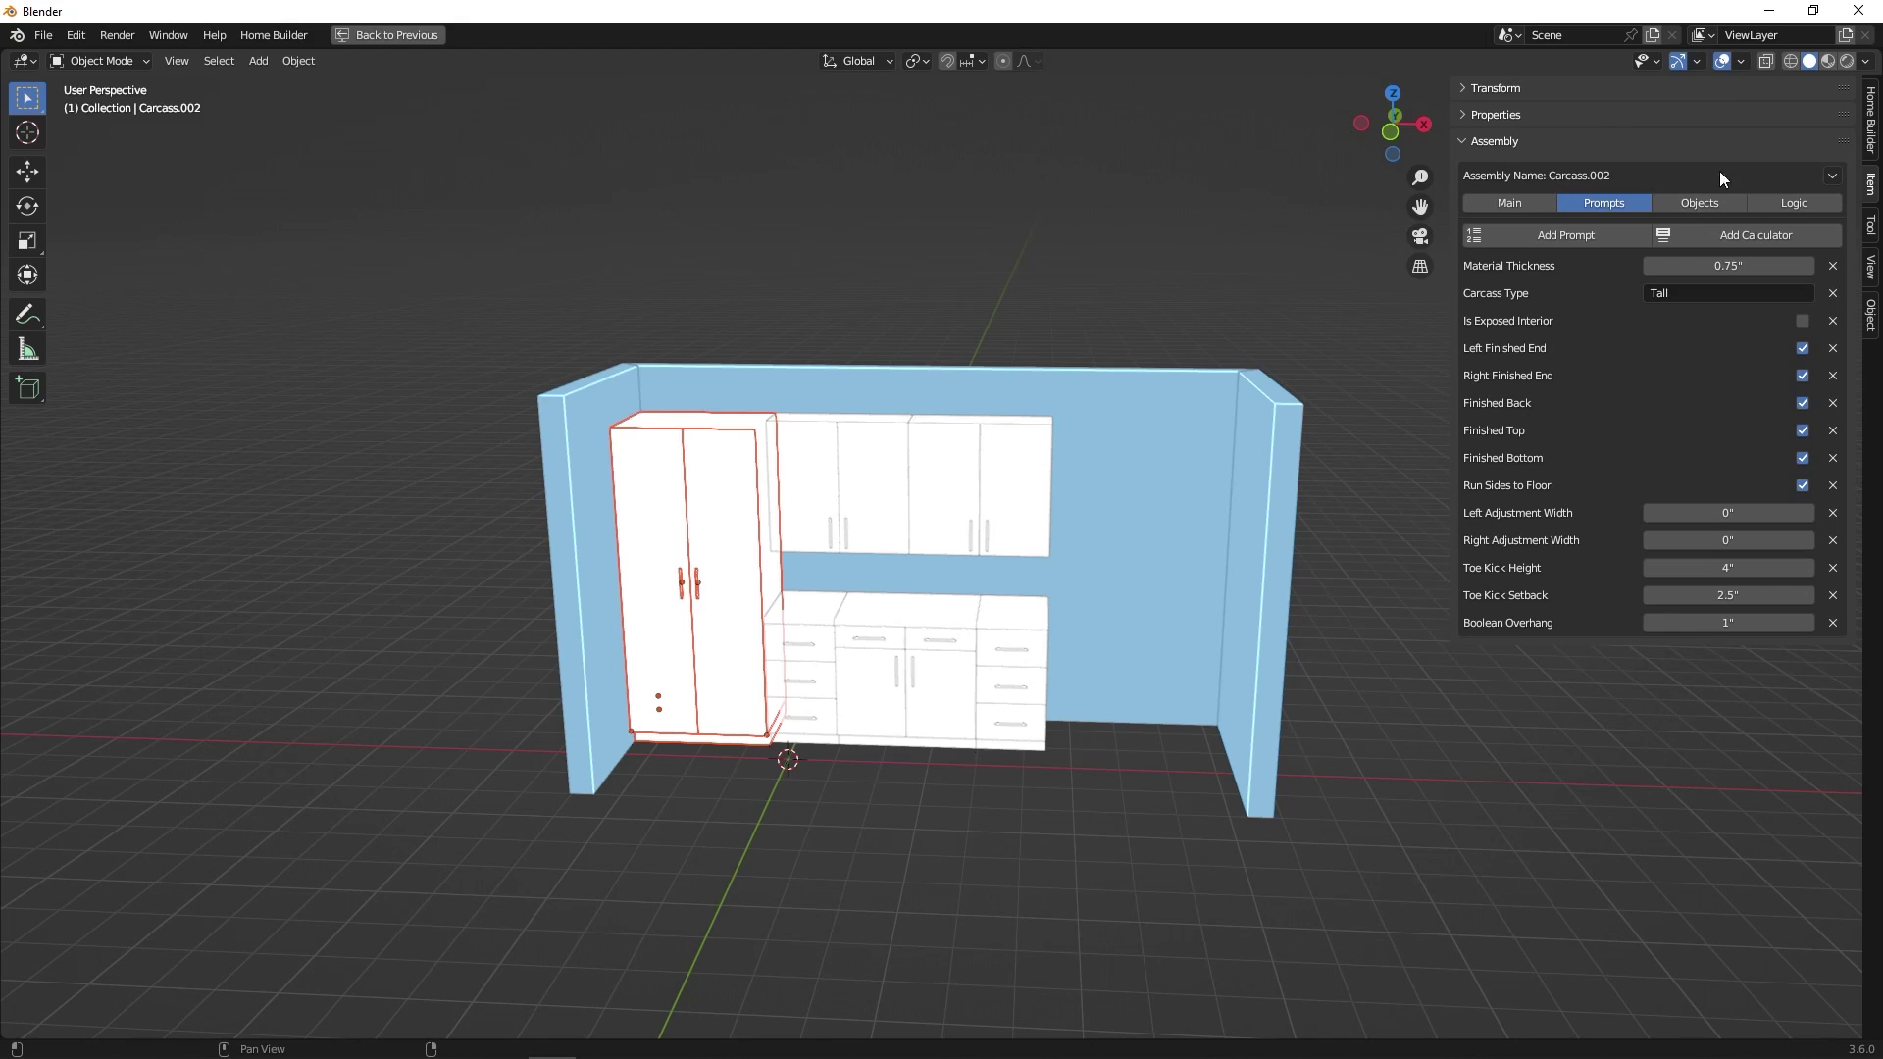
click(1825, 178)
click(1795, 193)
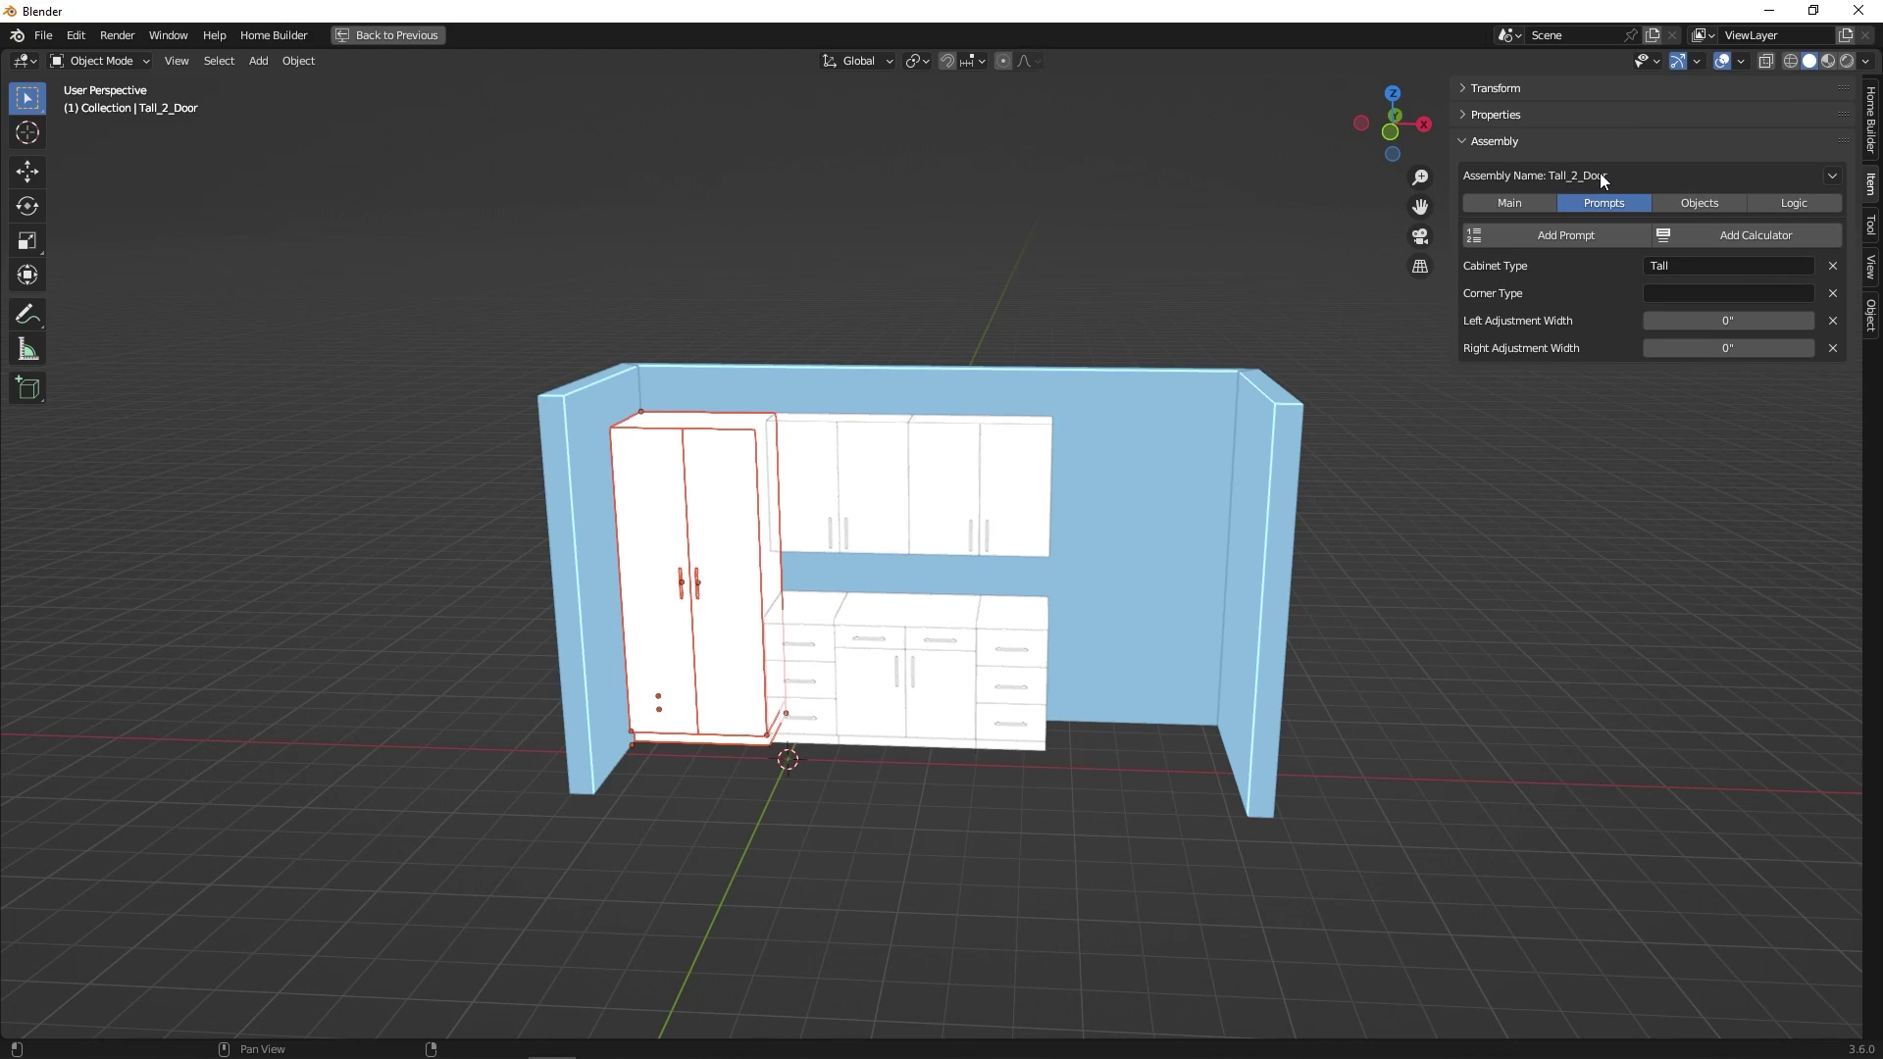
click(1512, 204)
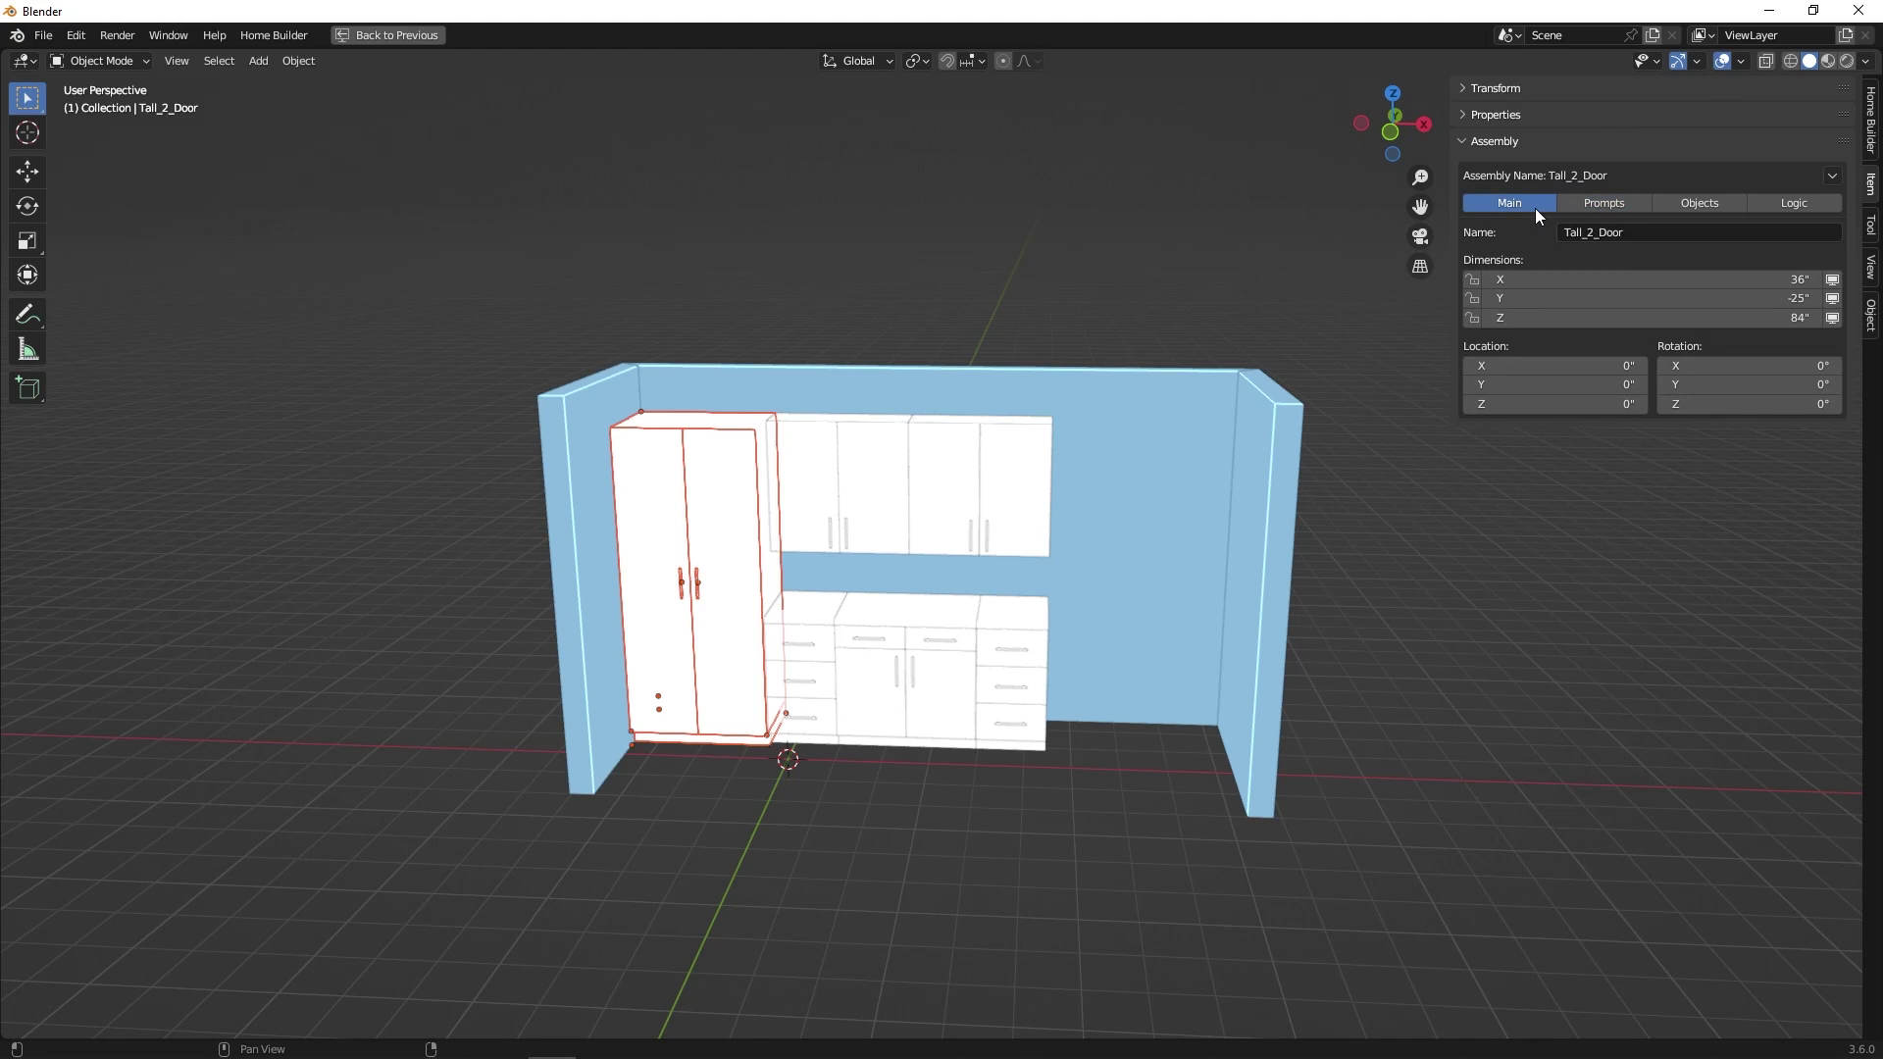
drag(1658, 280, 1587, 282)
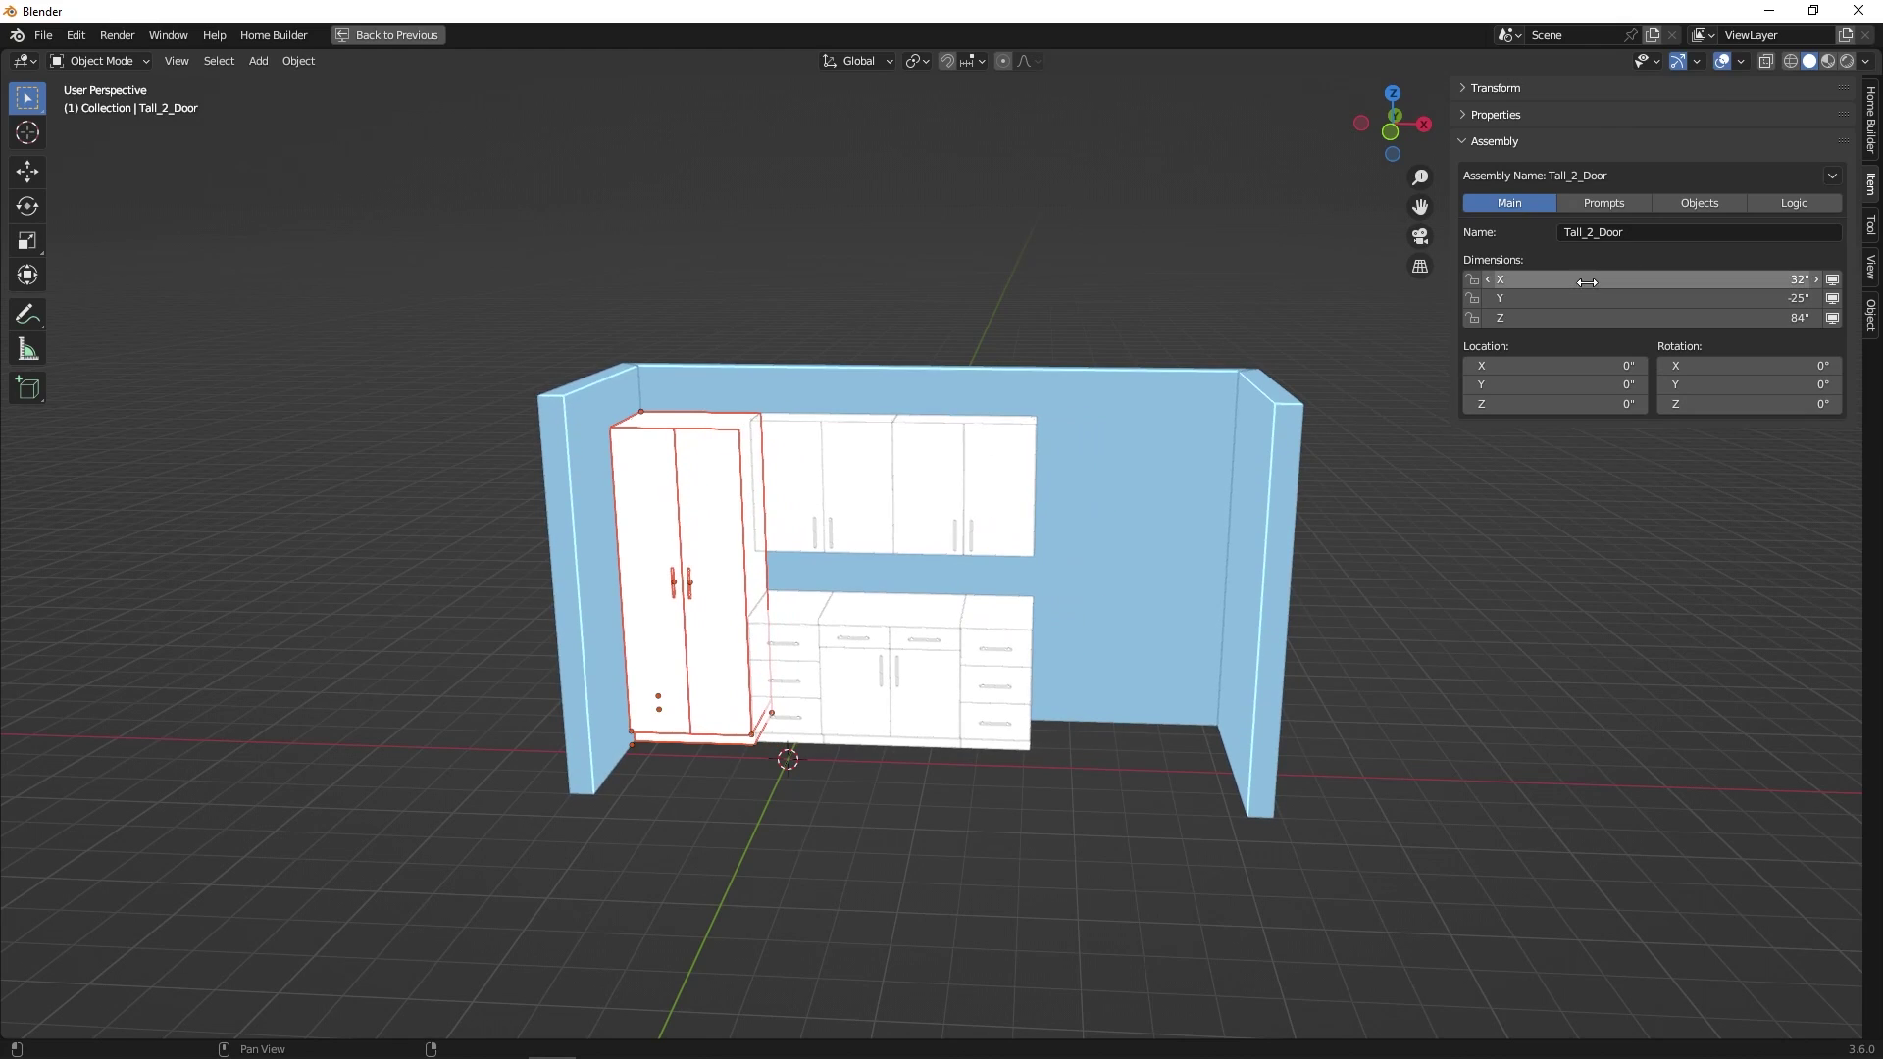
Step: Add a driver to the tall cabinet's Dimension X and remove the driver's default variable, var
click(1790, 200)
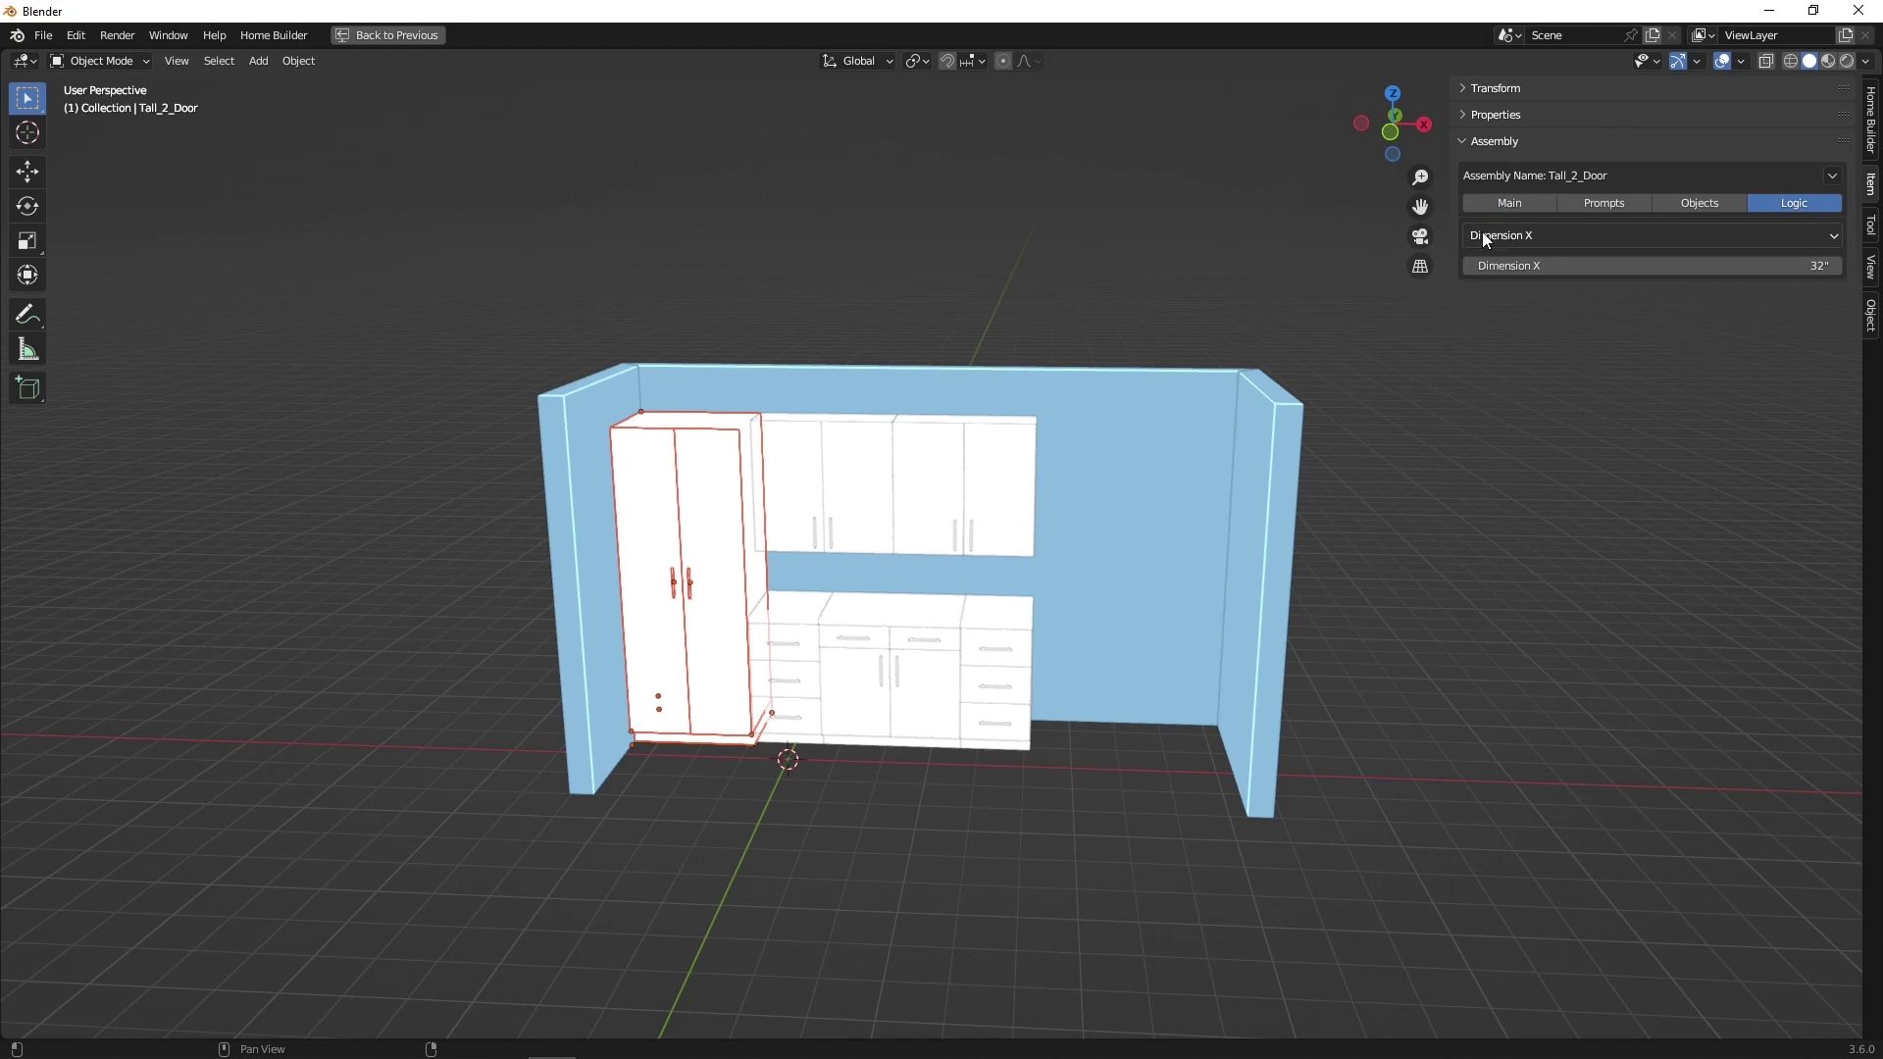
right_click(1584, 265)
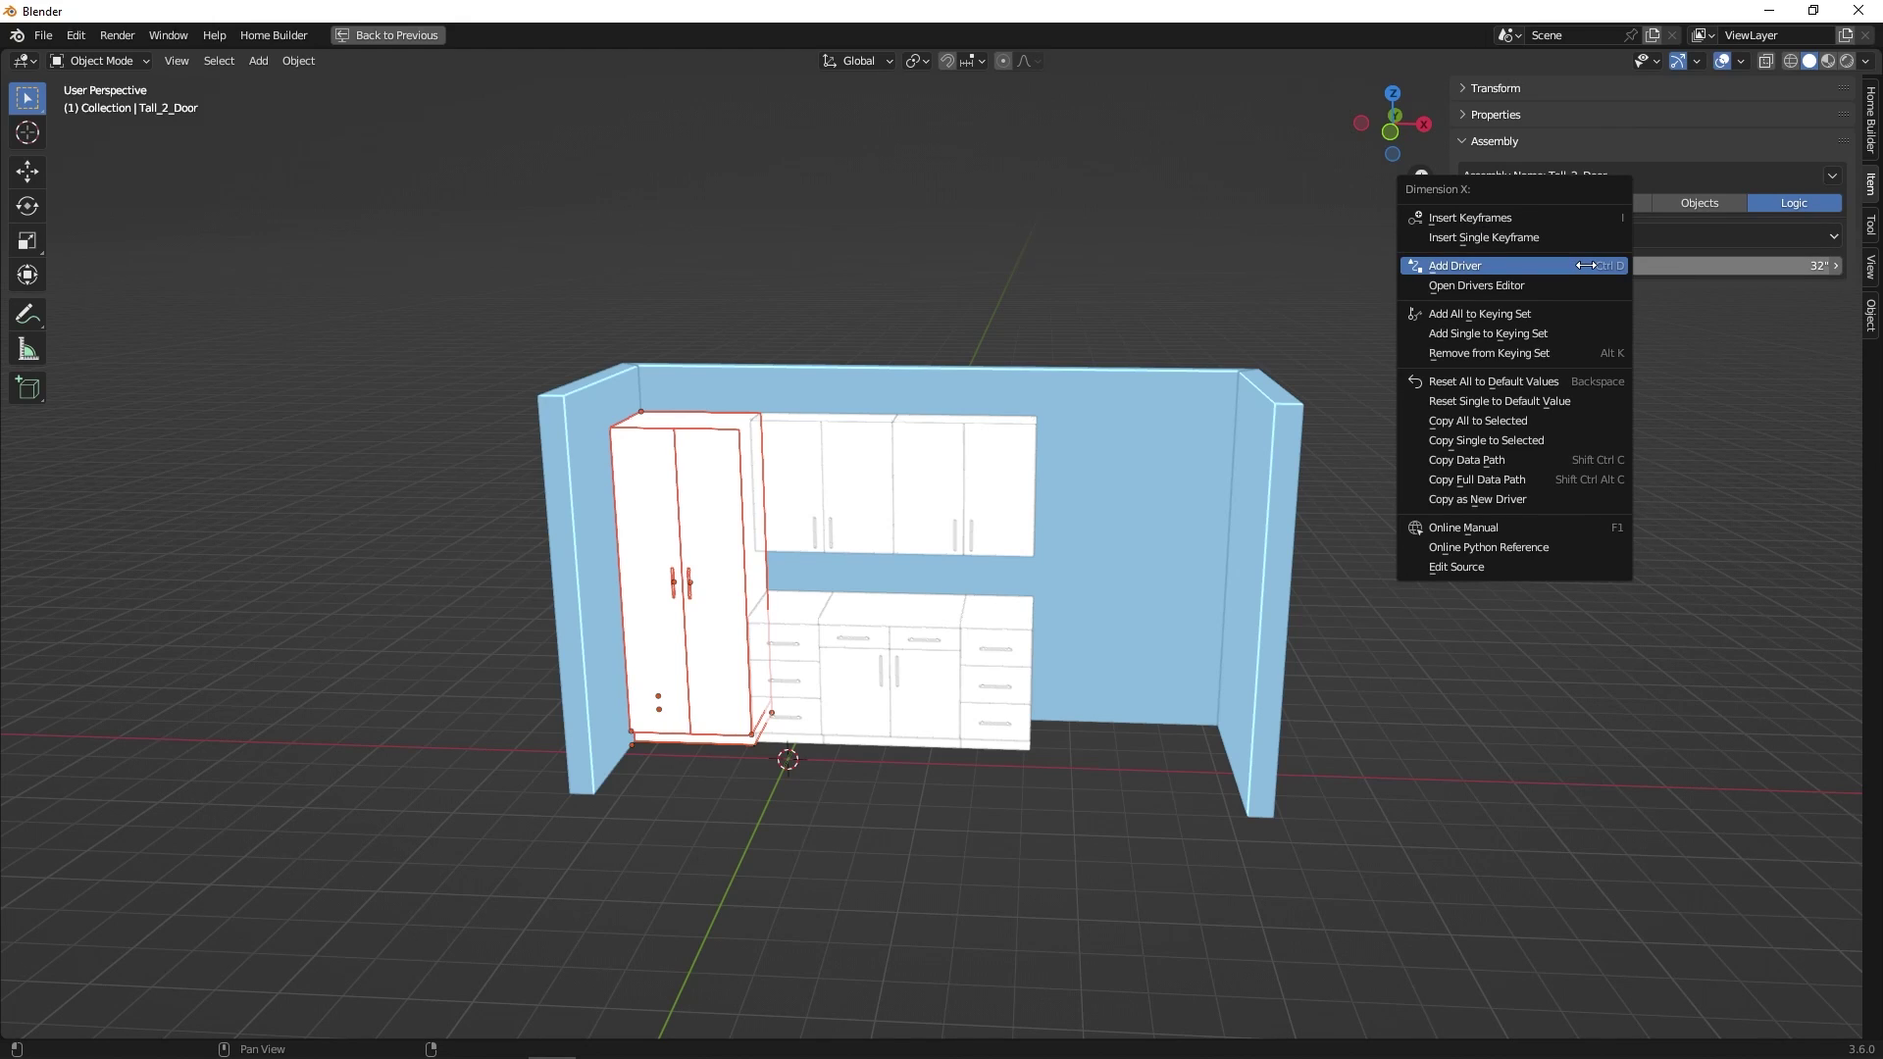
click(1586, 263)
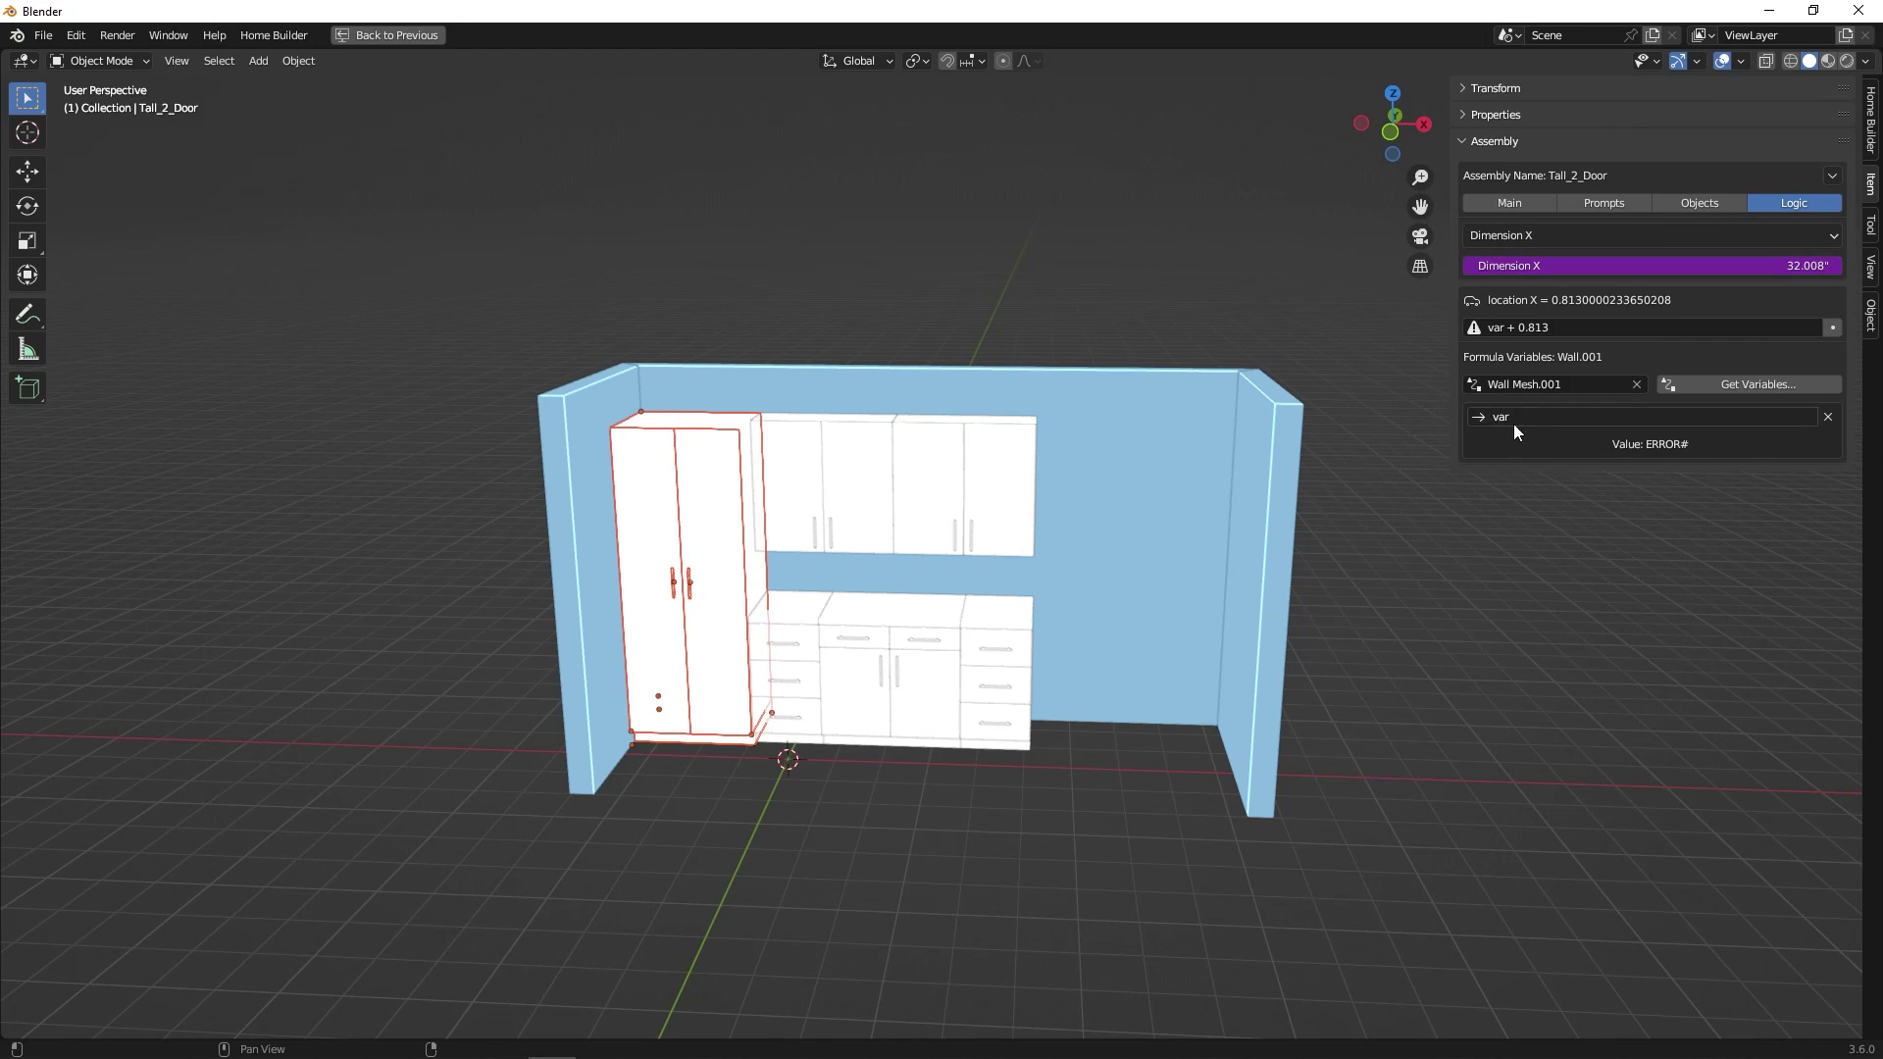
click(1828, 416)
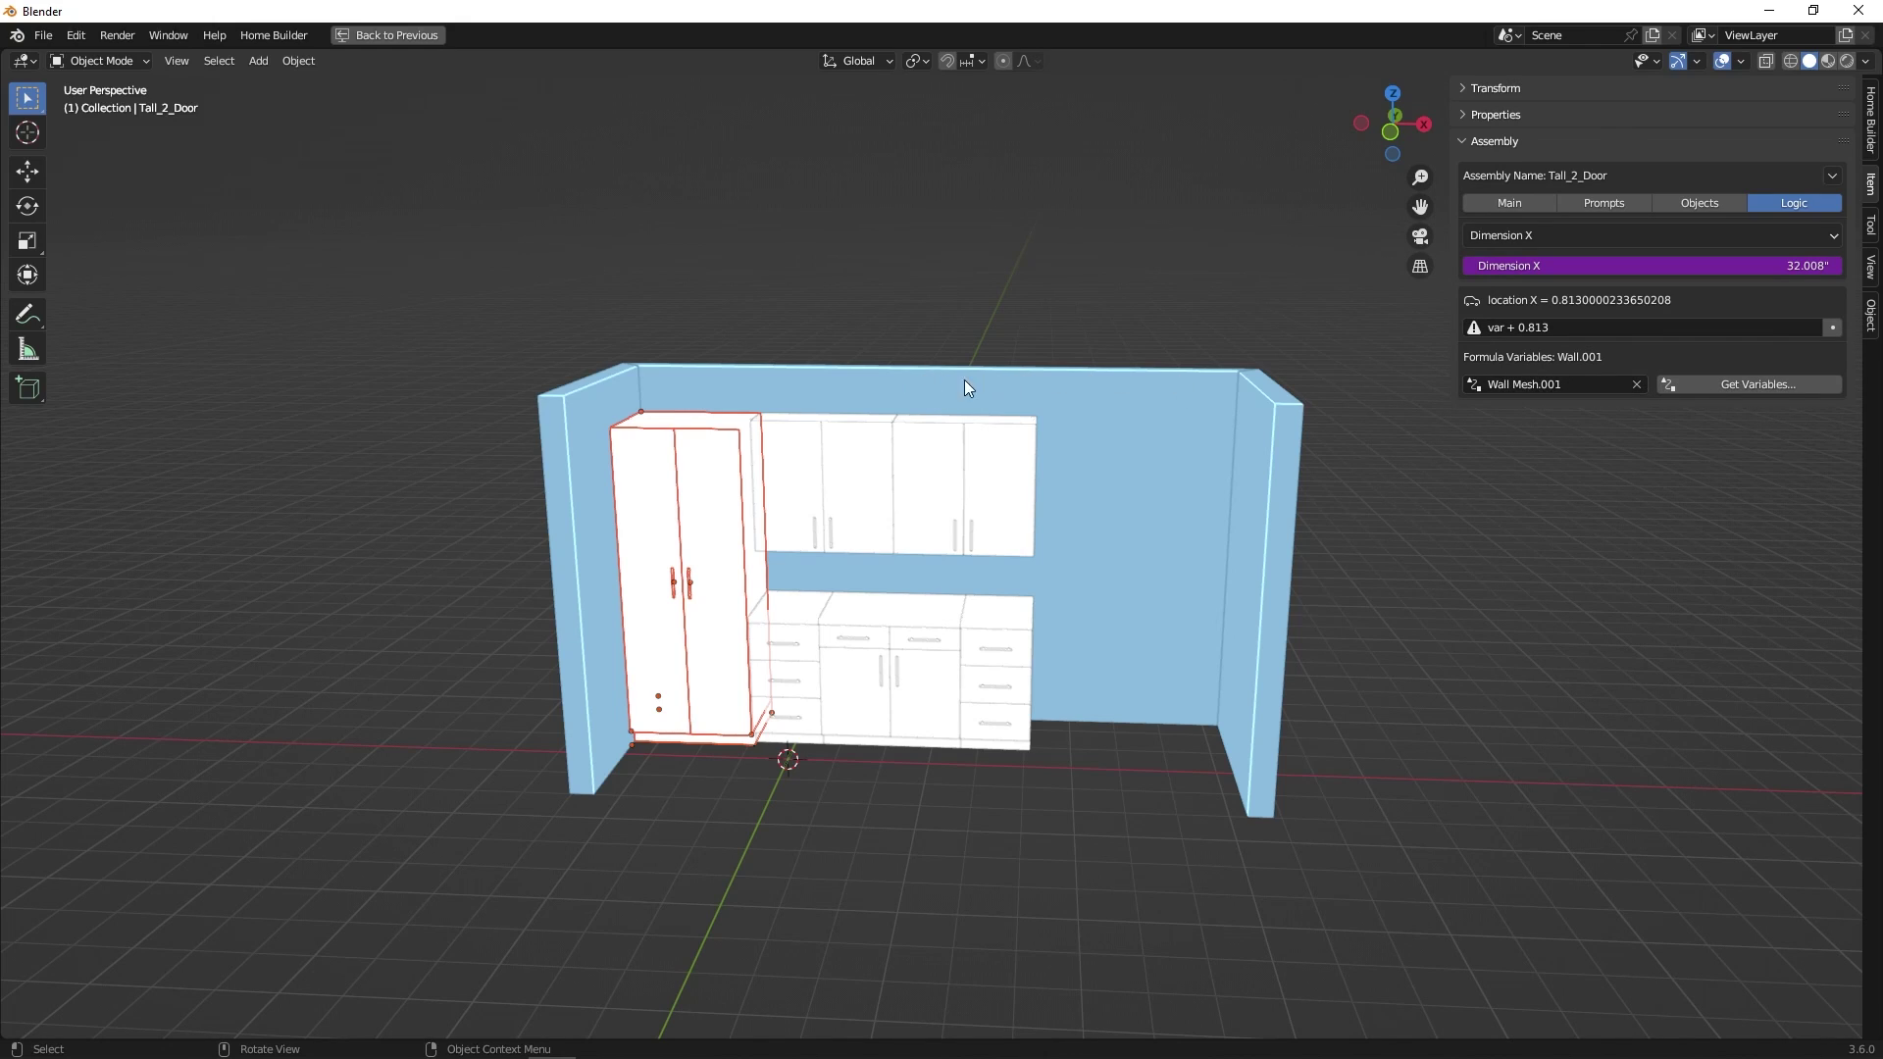
Step: Switch the driver's variable source to the back wall and add its Tall Cabinet Width prompt as a variable
click(1636, 384)
click(1635, 384)
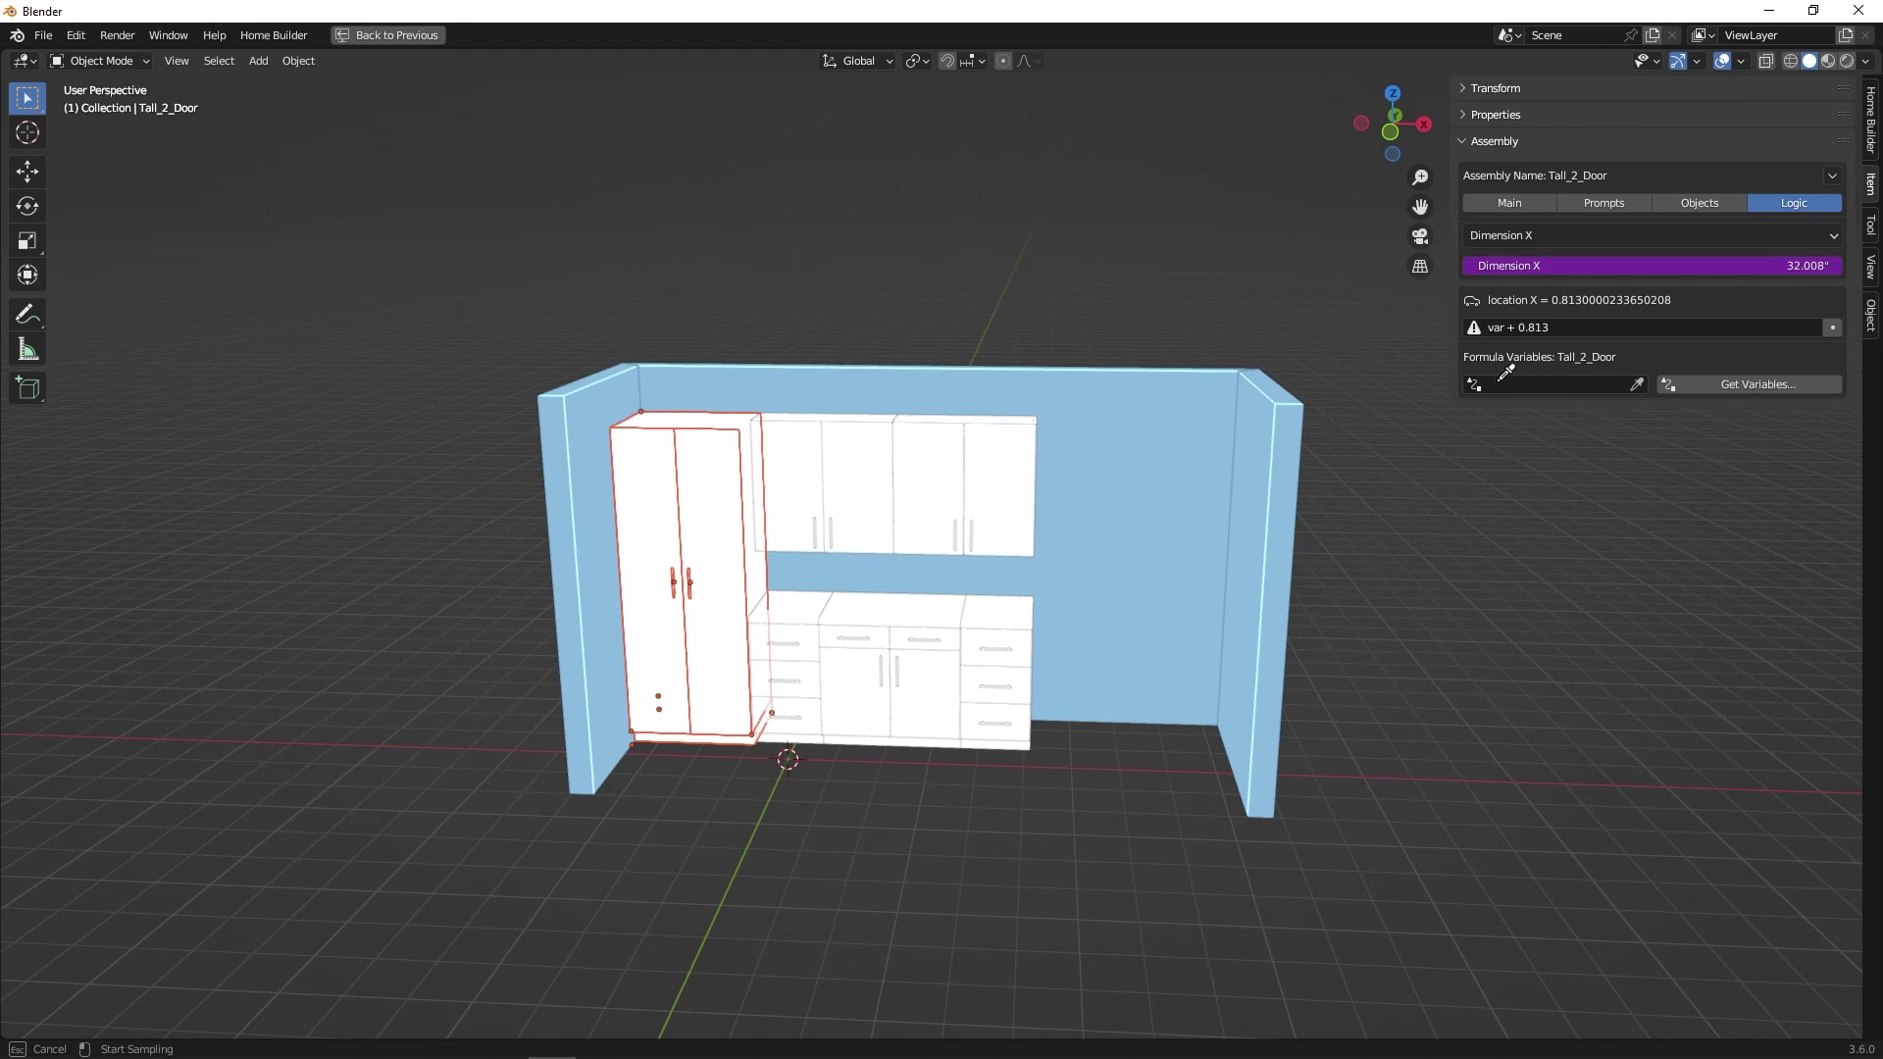
click(1010, 378)
click(1703, 384)
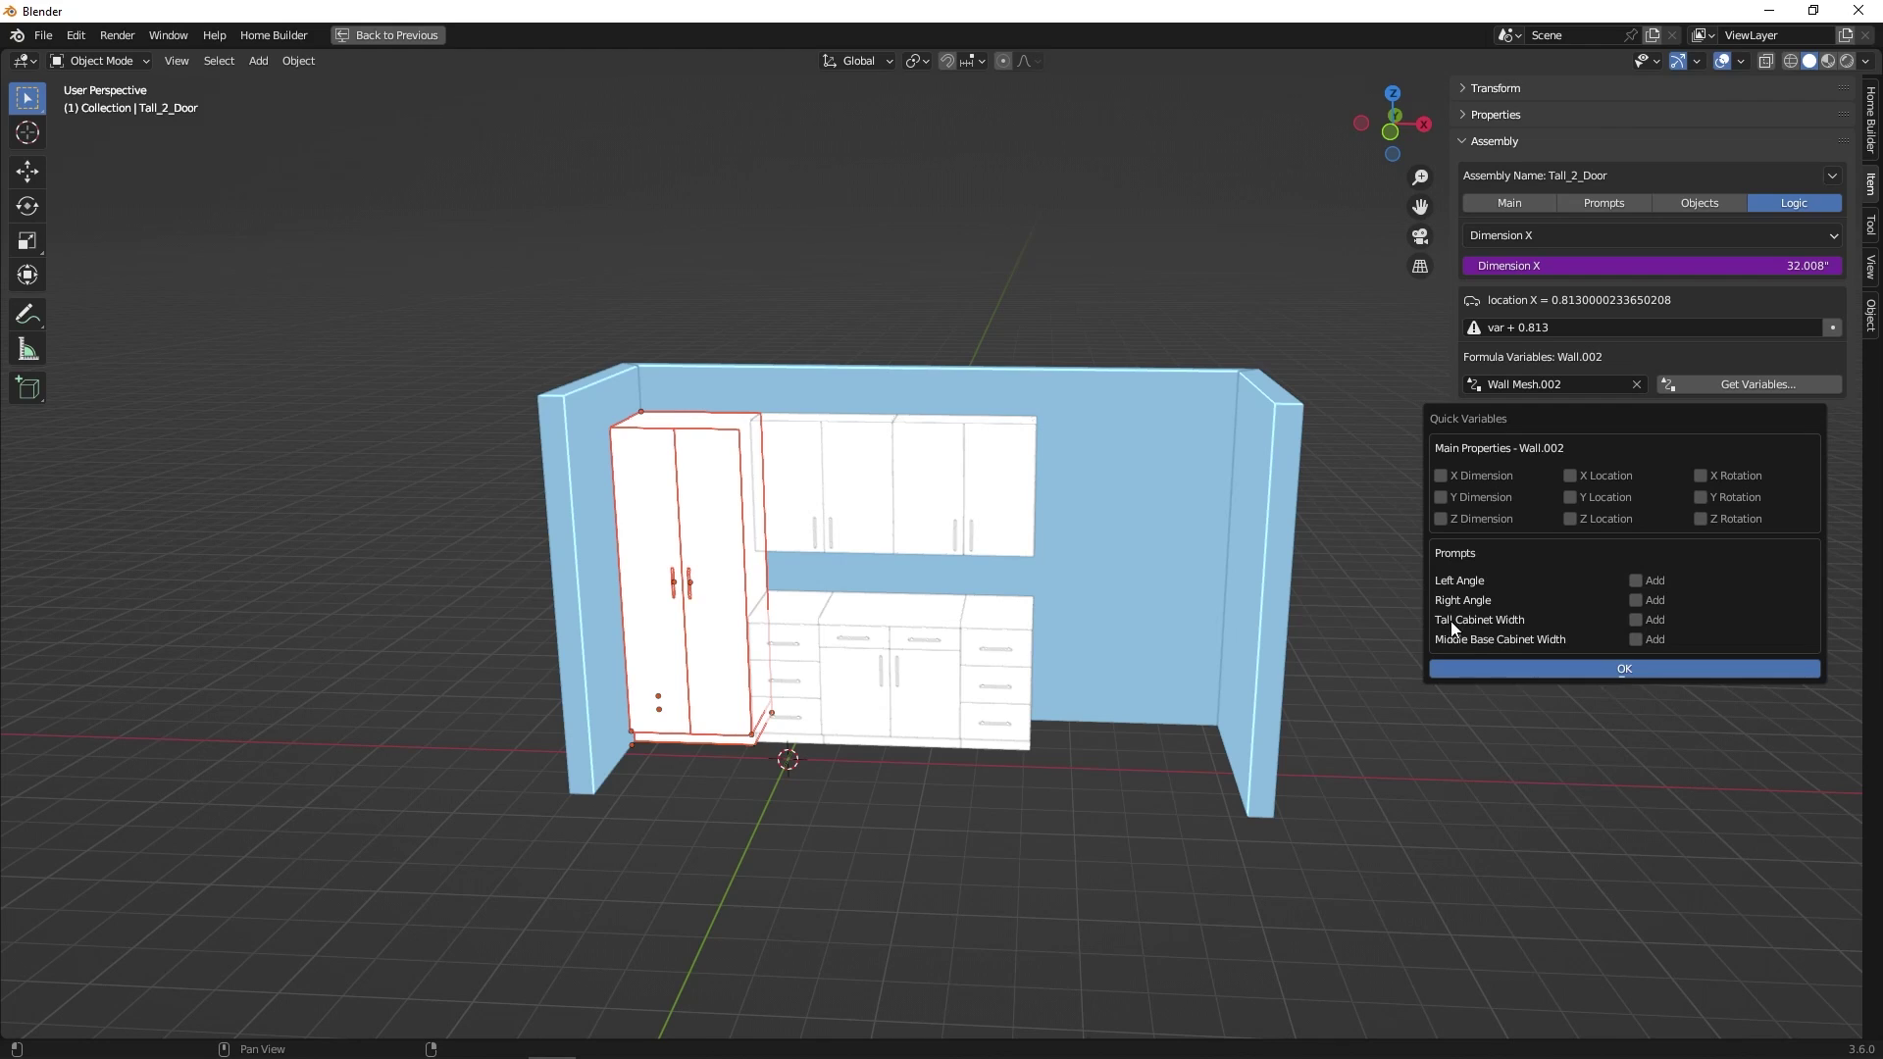
click(1639, 620)
click(1650, 666)
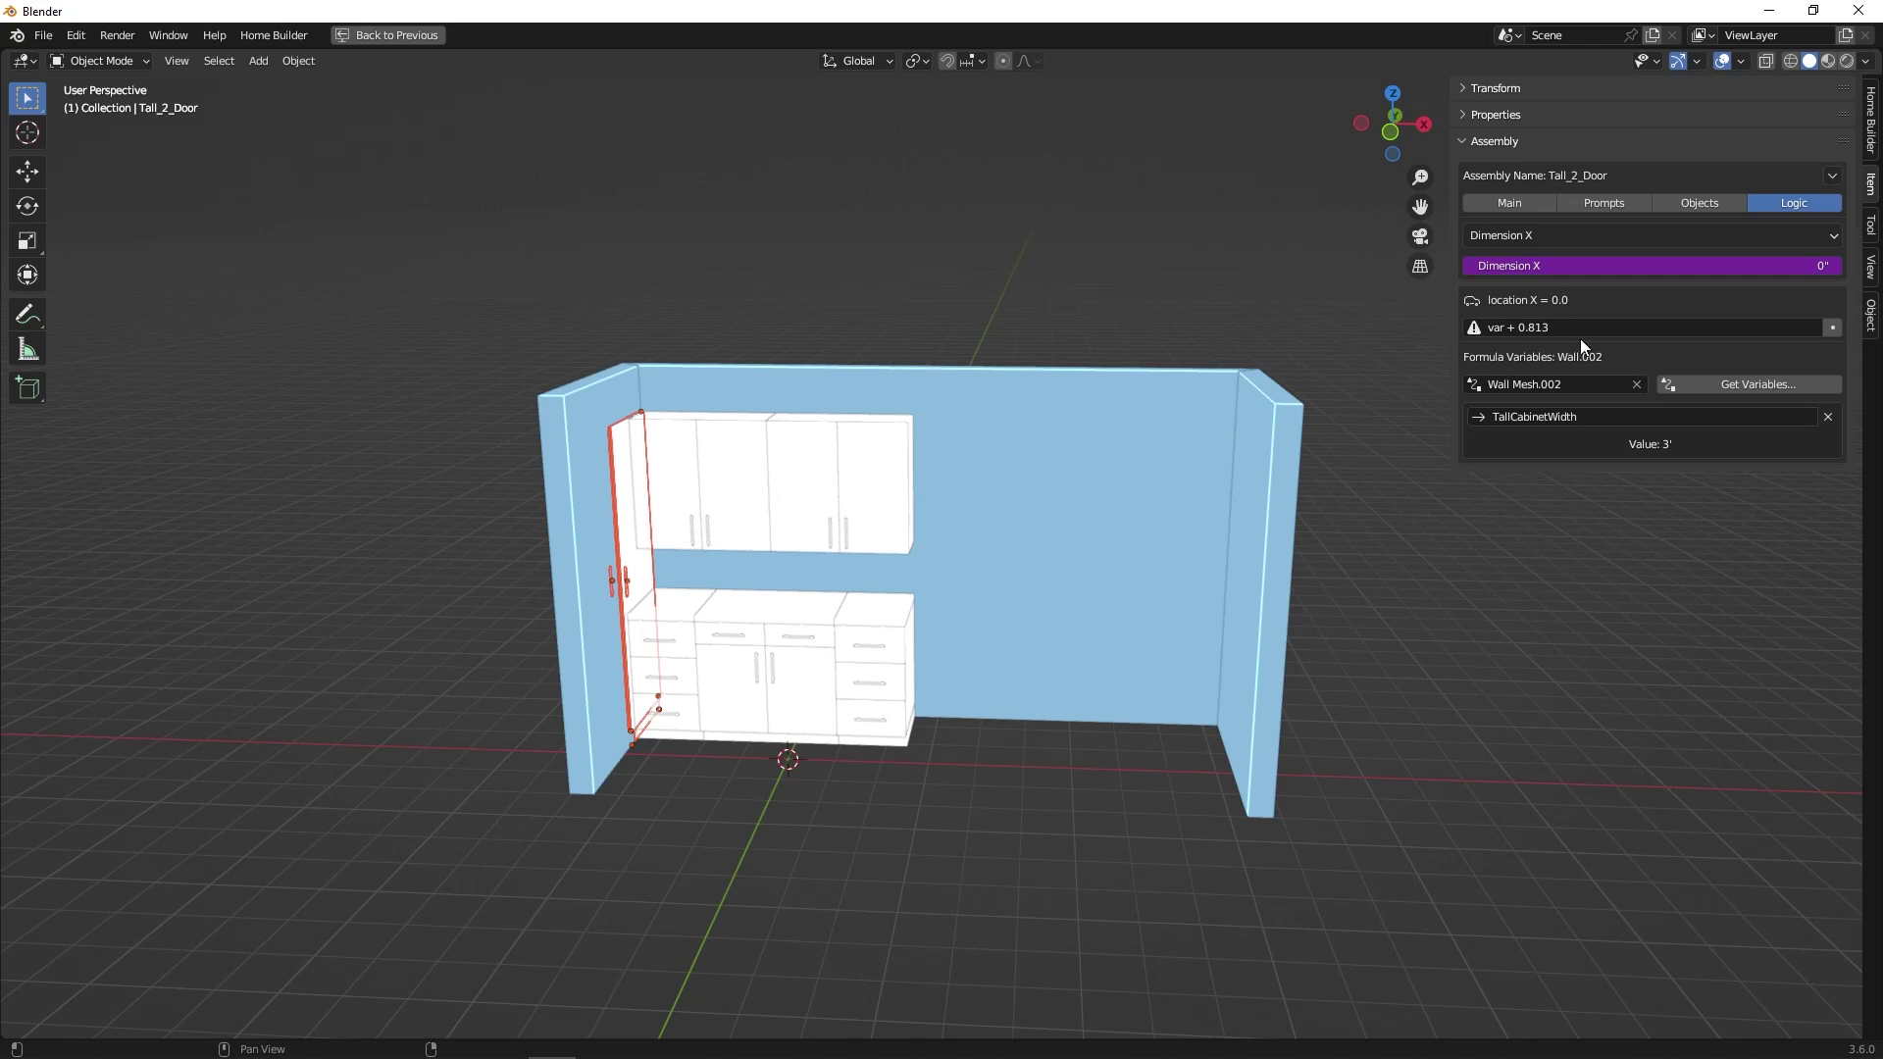
Step: Replace the tall cabinet's Dimension X driver expression with the variable name TallCabinetWidth
click(1597, 417)
key(ctrl+c)
click(1573, 326)
key(ctrl+v)
key(Return)
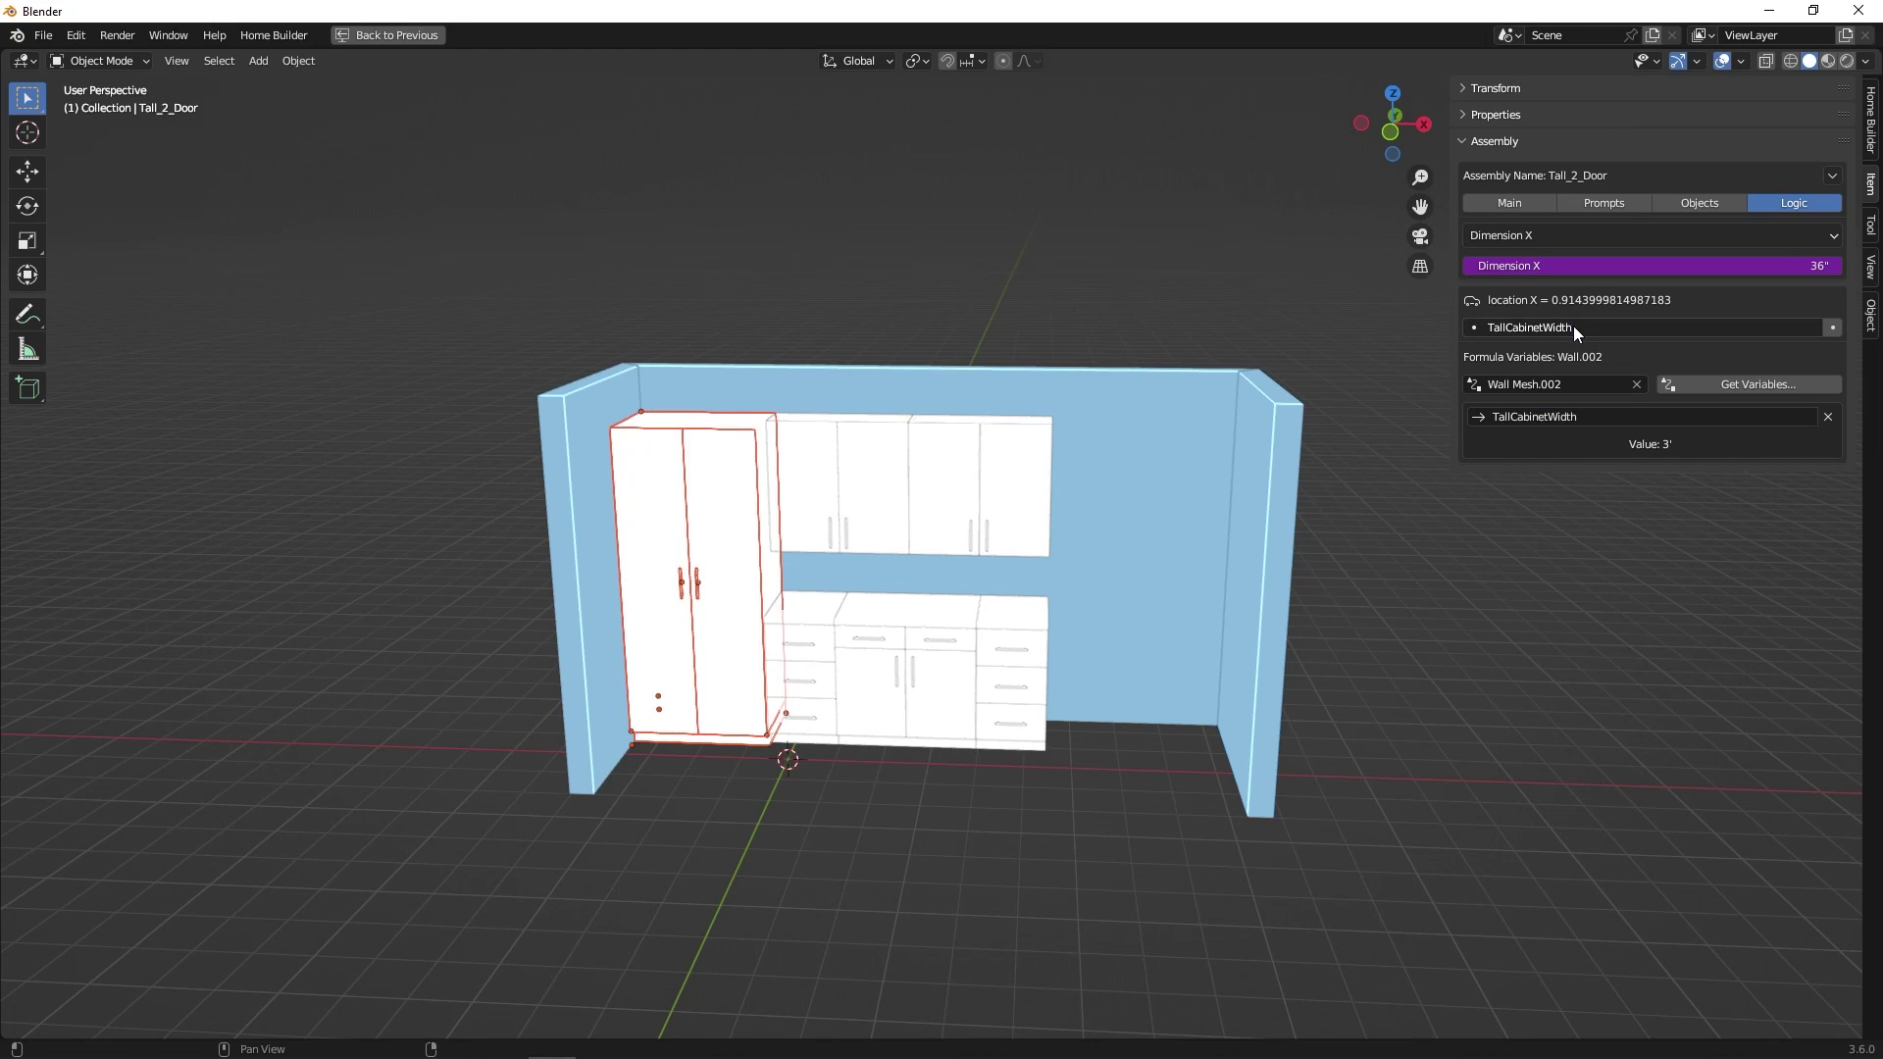
Step: Select the back wall and set its Tall Cabinet Width prompt to 44 inches
click(1109, 382)
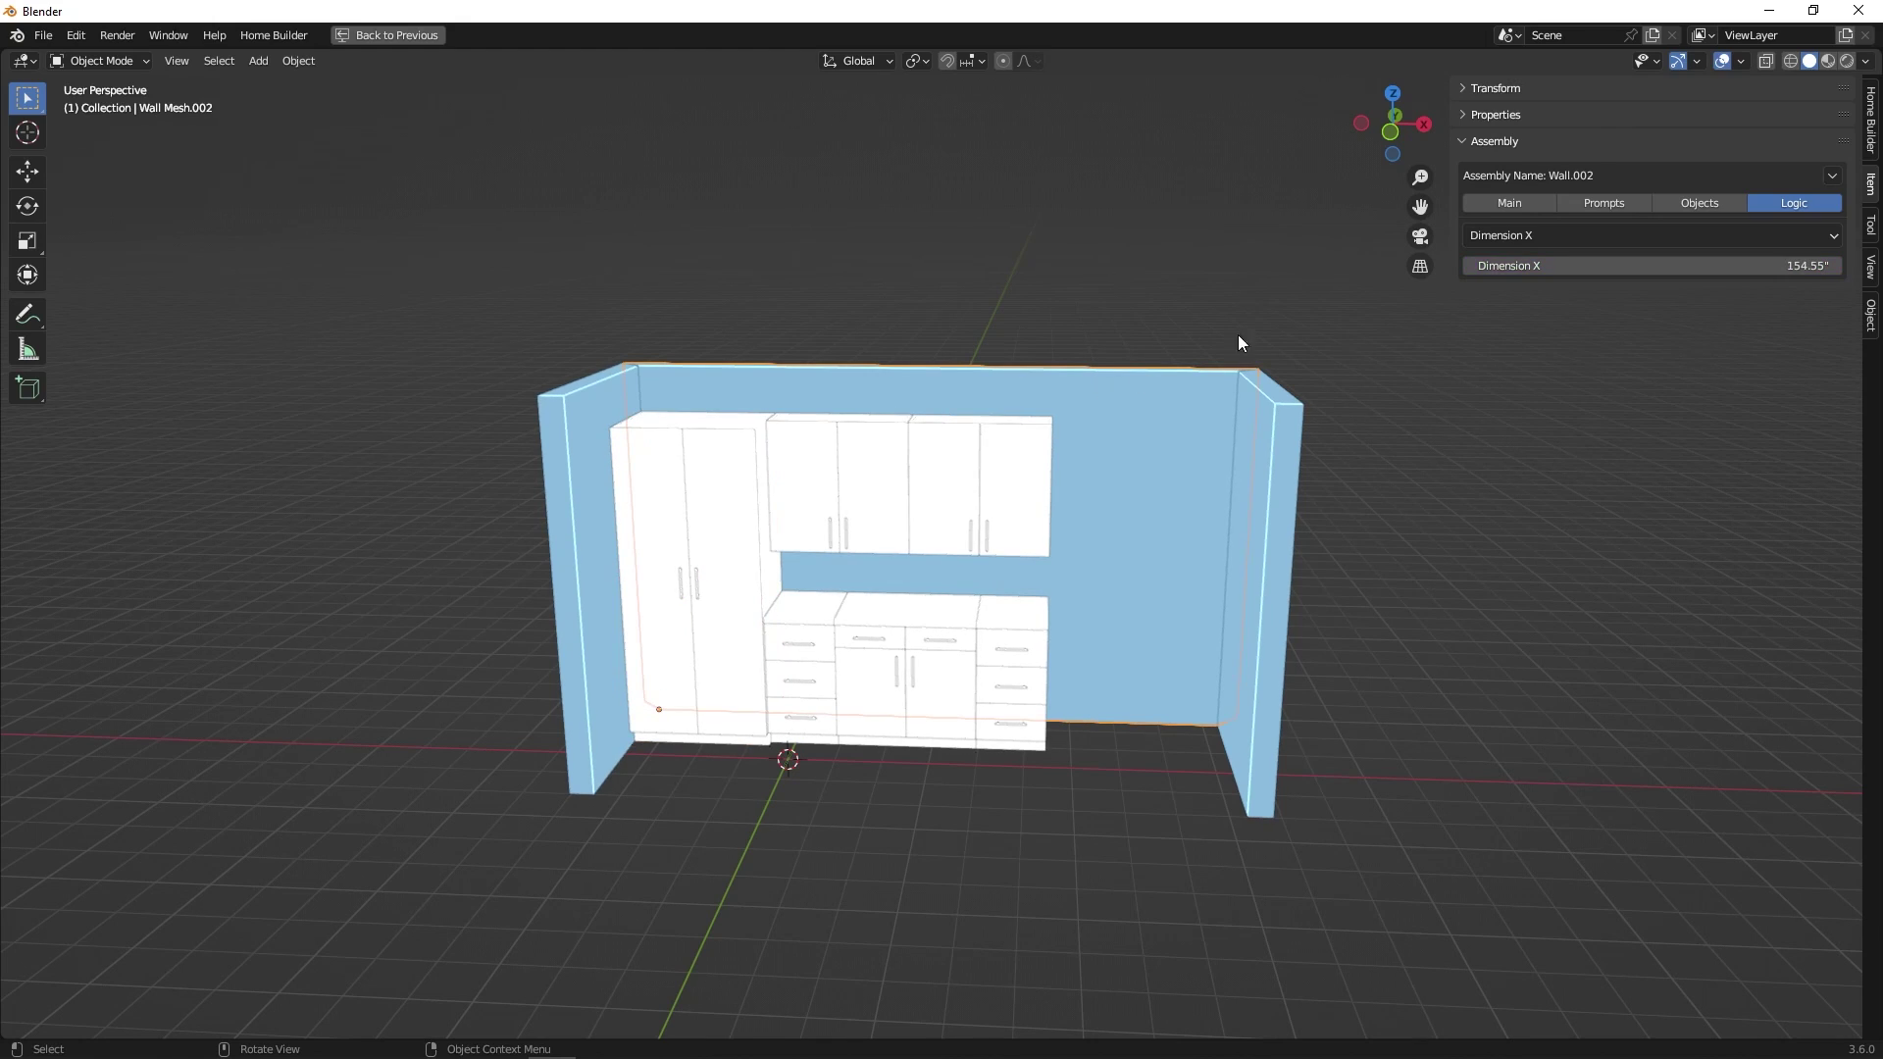
click(1597, 200)
click(1677, 321)
text(44)
key(Return)
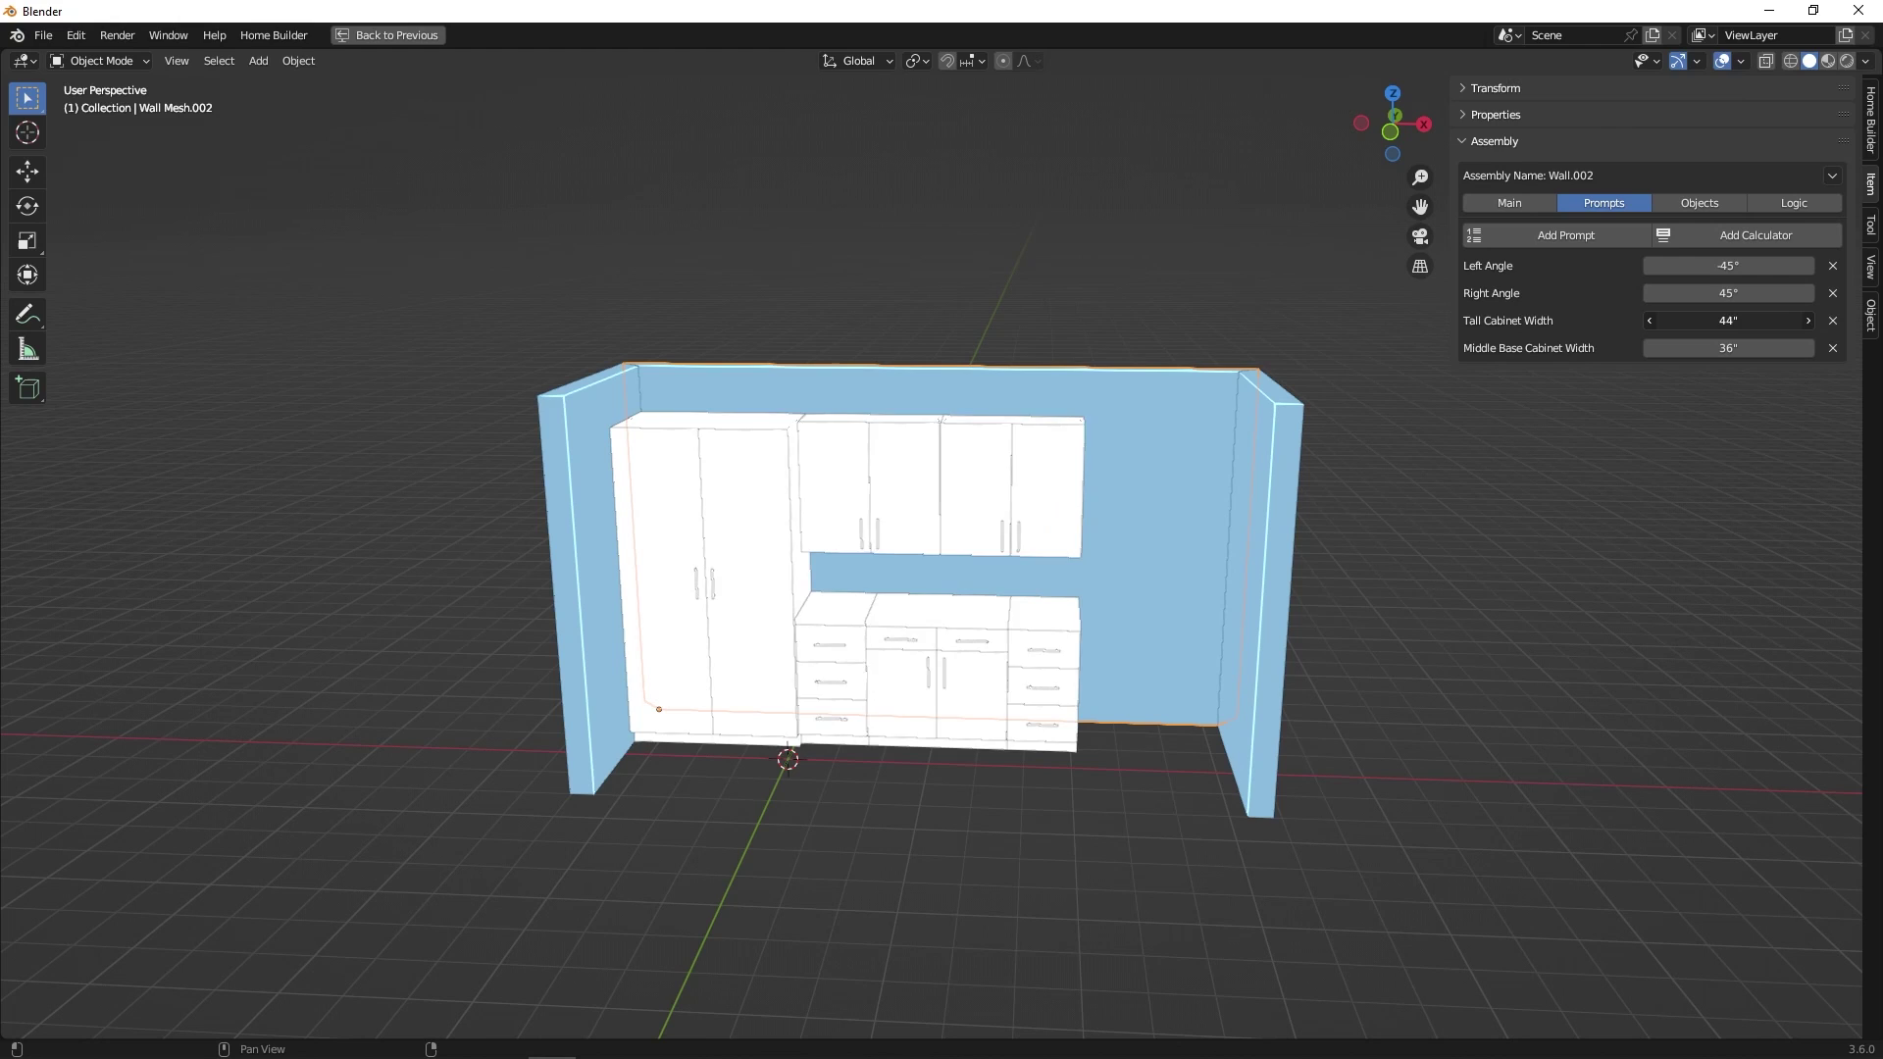
Step: Set the back wall's Tall Cabinet Width prompt to 36 inches and select its child assembly Base_2_Door_2_Drawer, checking the X dimension
mouse_move(1728, 320)
mouse_down()
mouse_move(1667, 321)
mouse_move(1716, 321)
mouse_up()
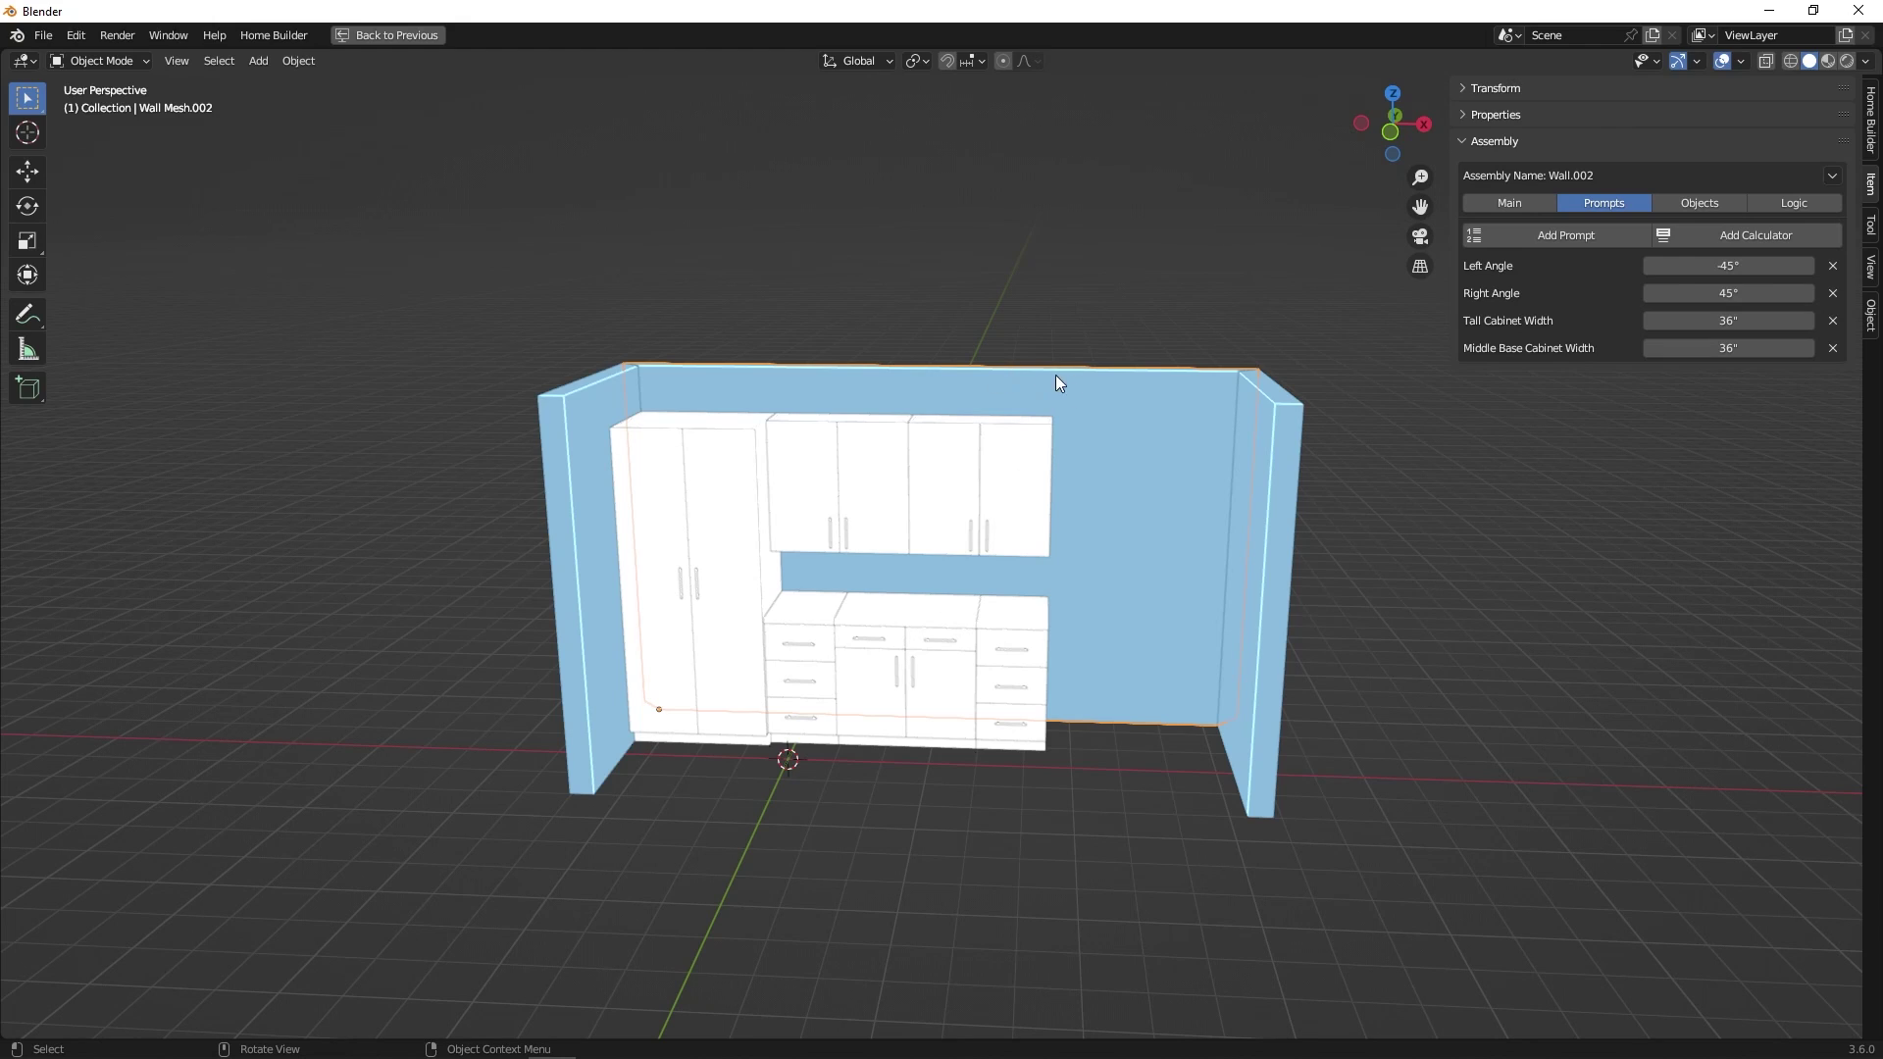
click(1685, 200)
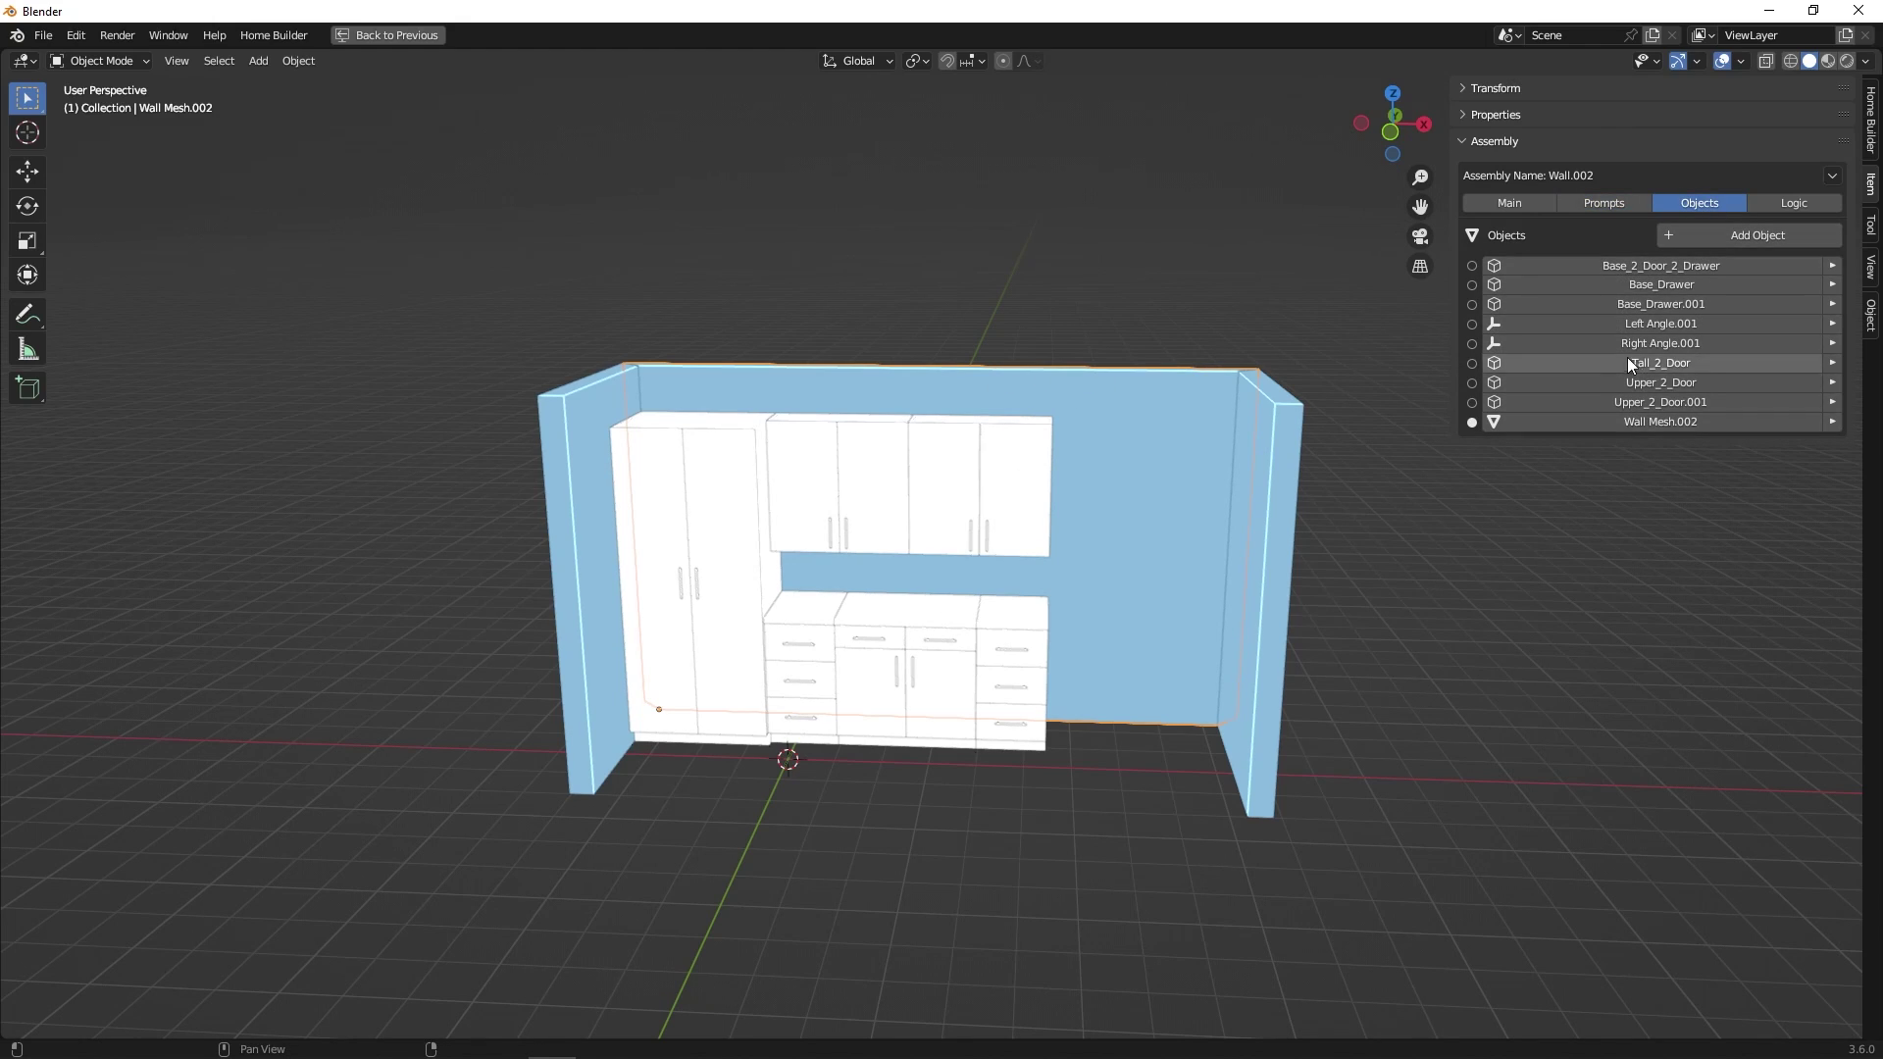
click(1643, 263)
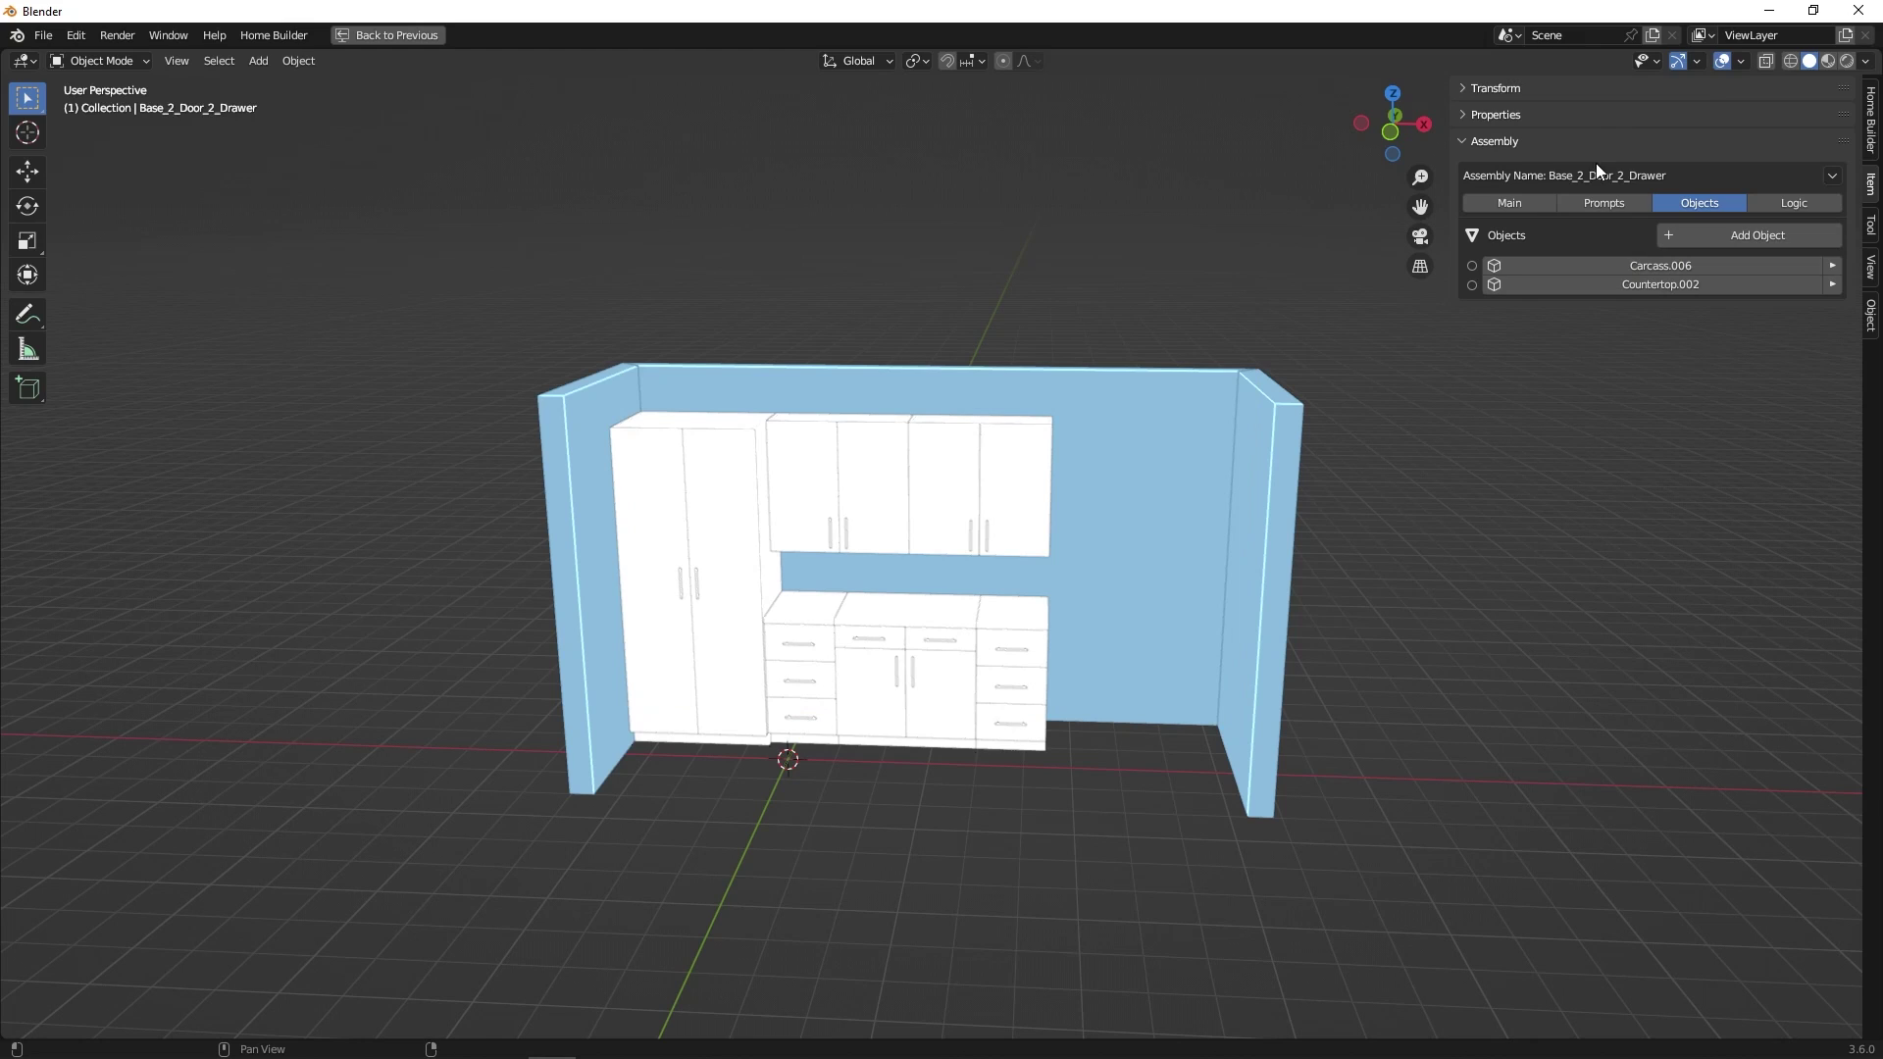
click(1523, 201)
mouse_move(1667, 280)
mouse_down()
mouse_move(1707, 280)
mouse_move(1662, 280)
mouse_up()
Step: Add a driver to the middle base cabinet's Dimension X and remove the driver's default variable, var
click(1793, 202)
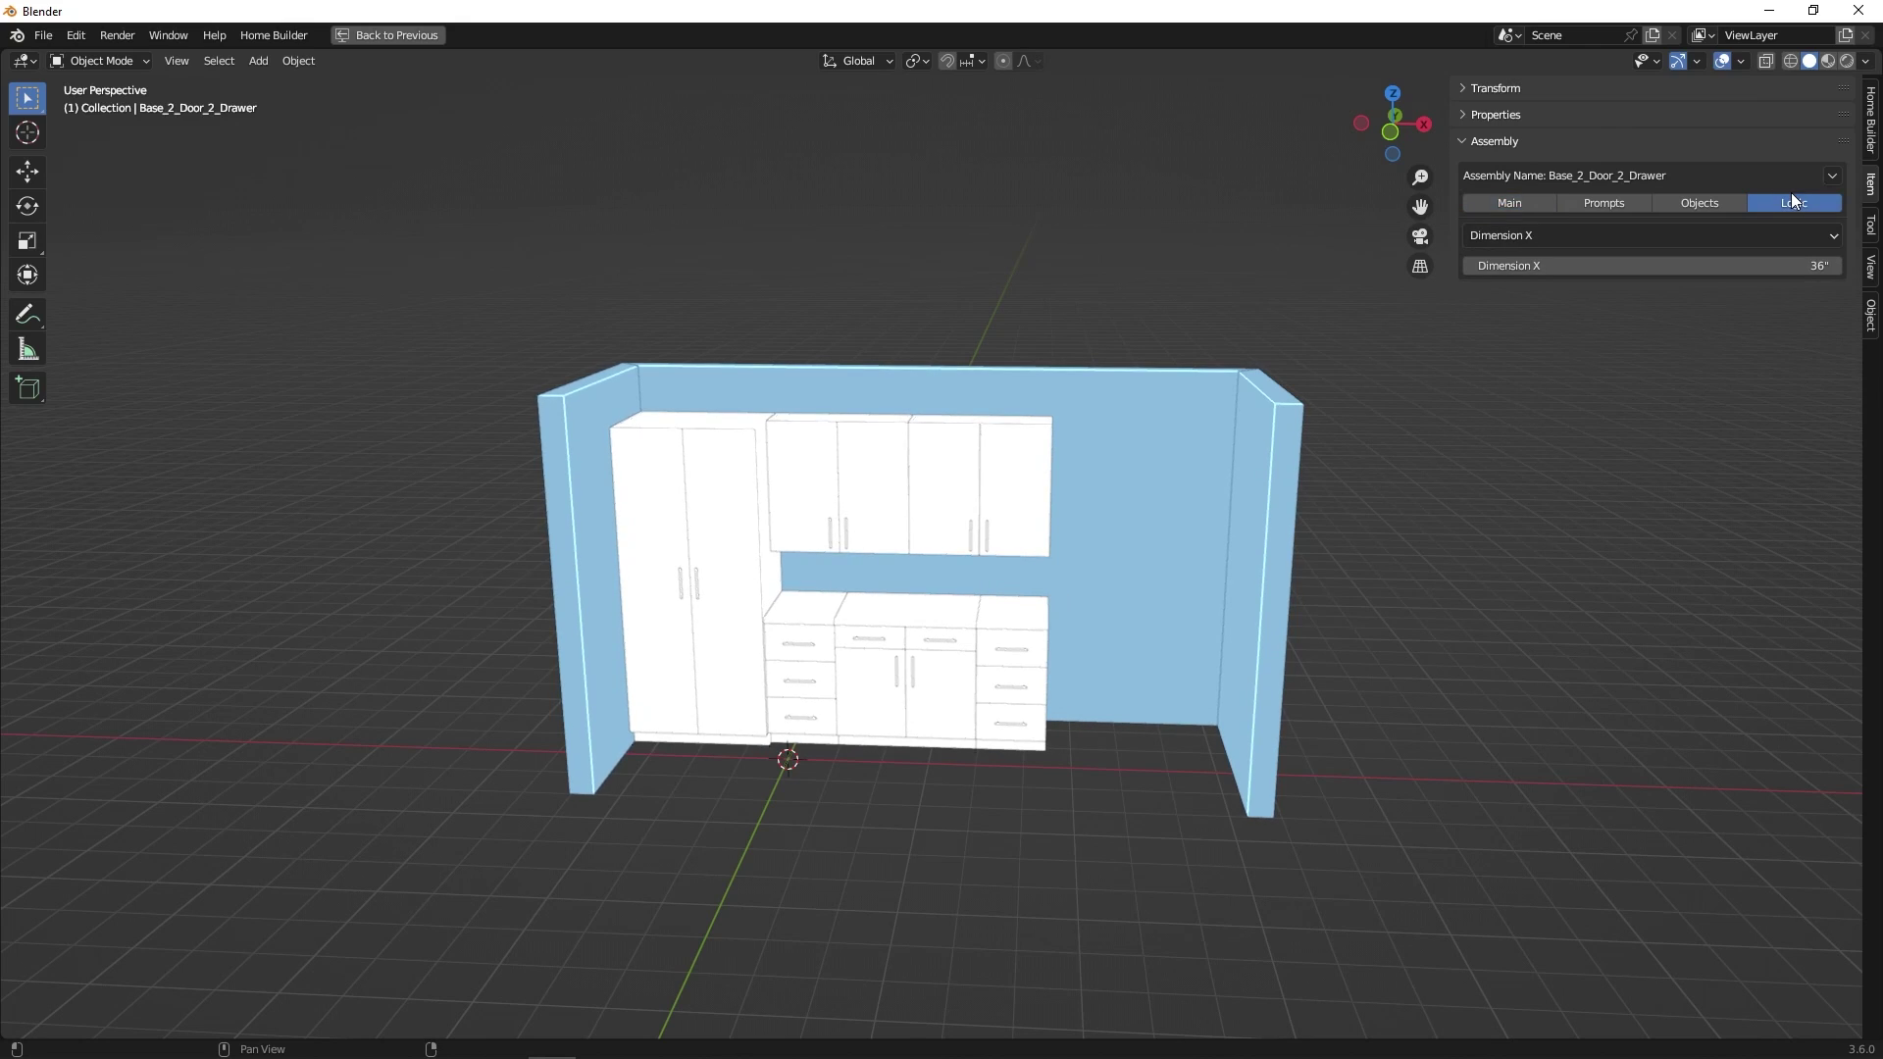
right_click(1657, 264)
click(1644, 270)
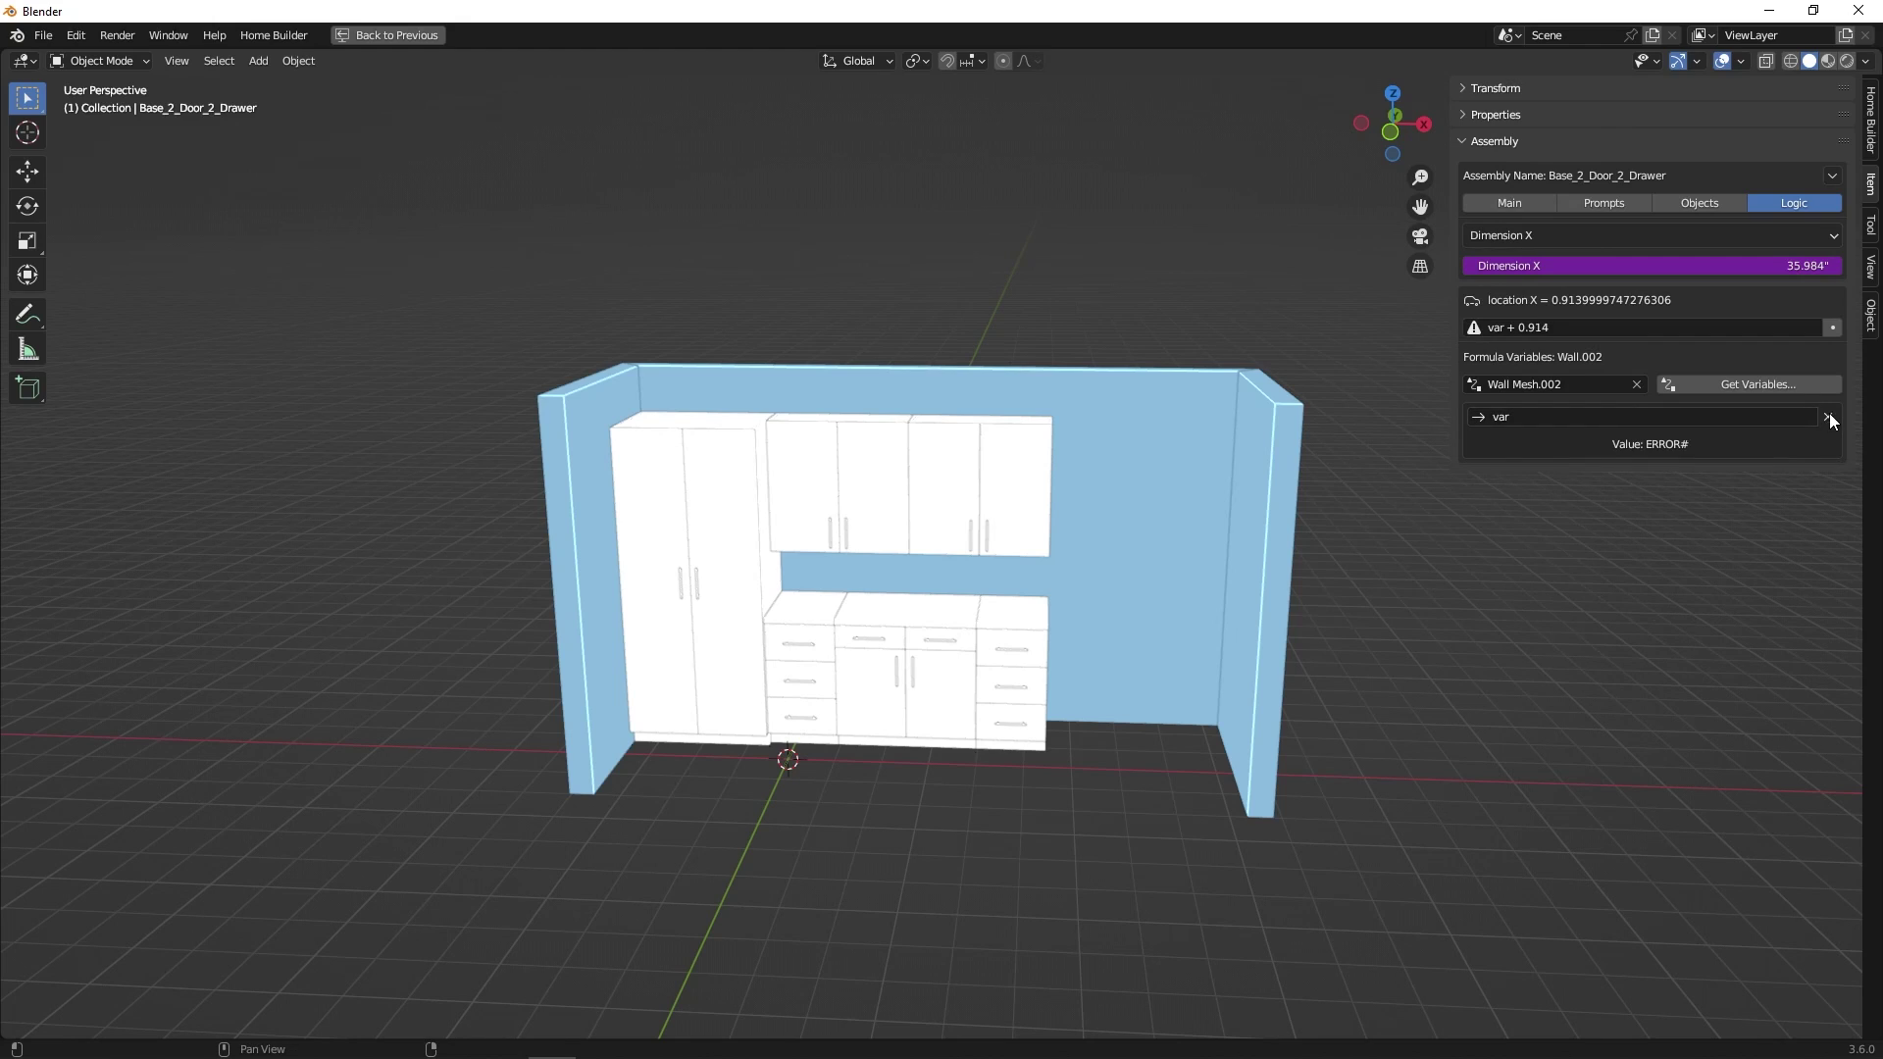
click(1828, 417)
Step: Add the back wall's Middle Base Cabinet Width prompt as a variable of the Dimension X driver
click(1744, 384)
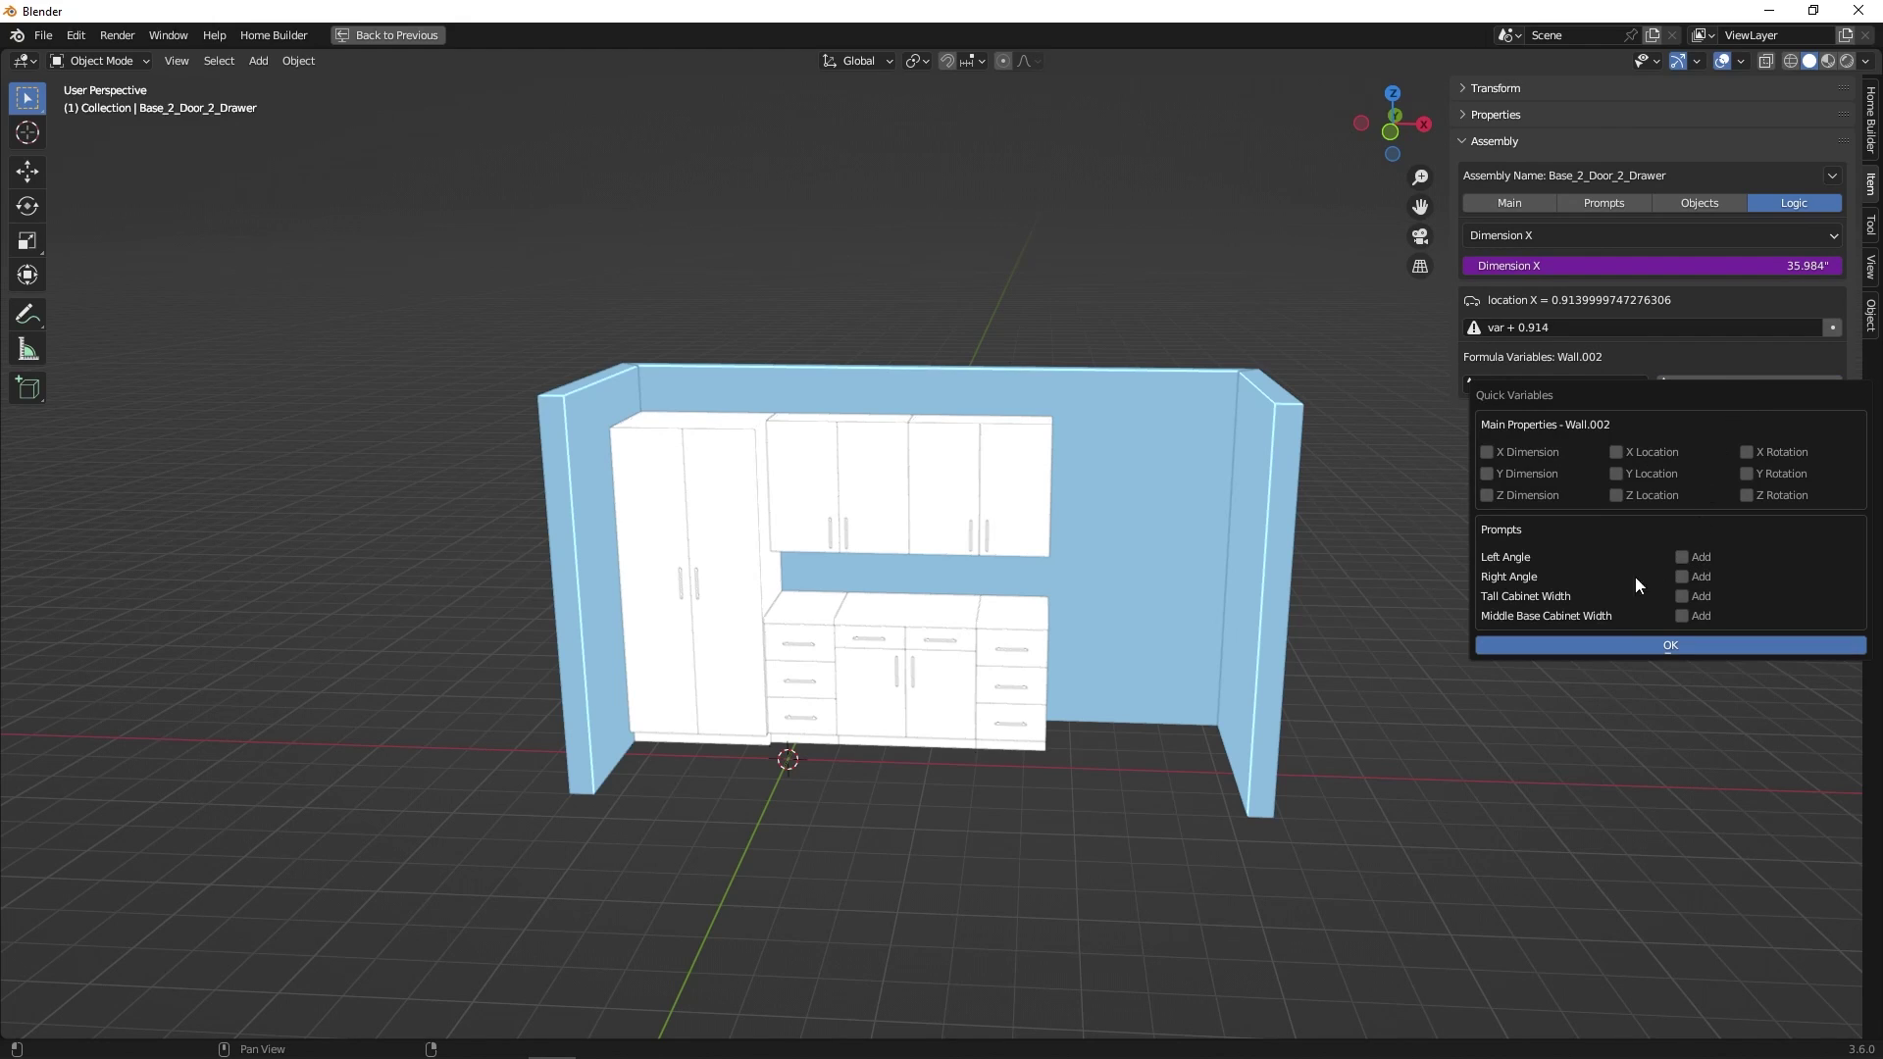
click(1681, 616)
click(1681, 643)
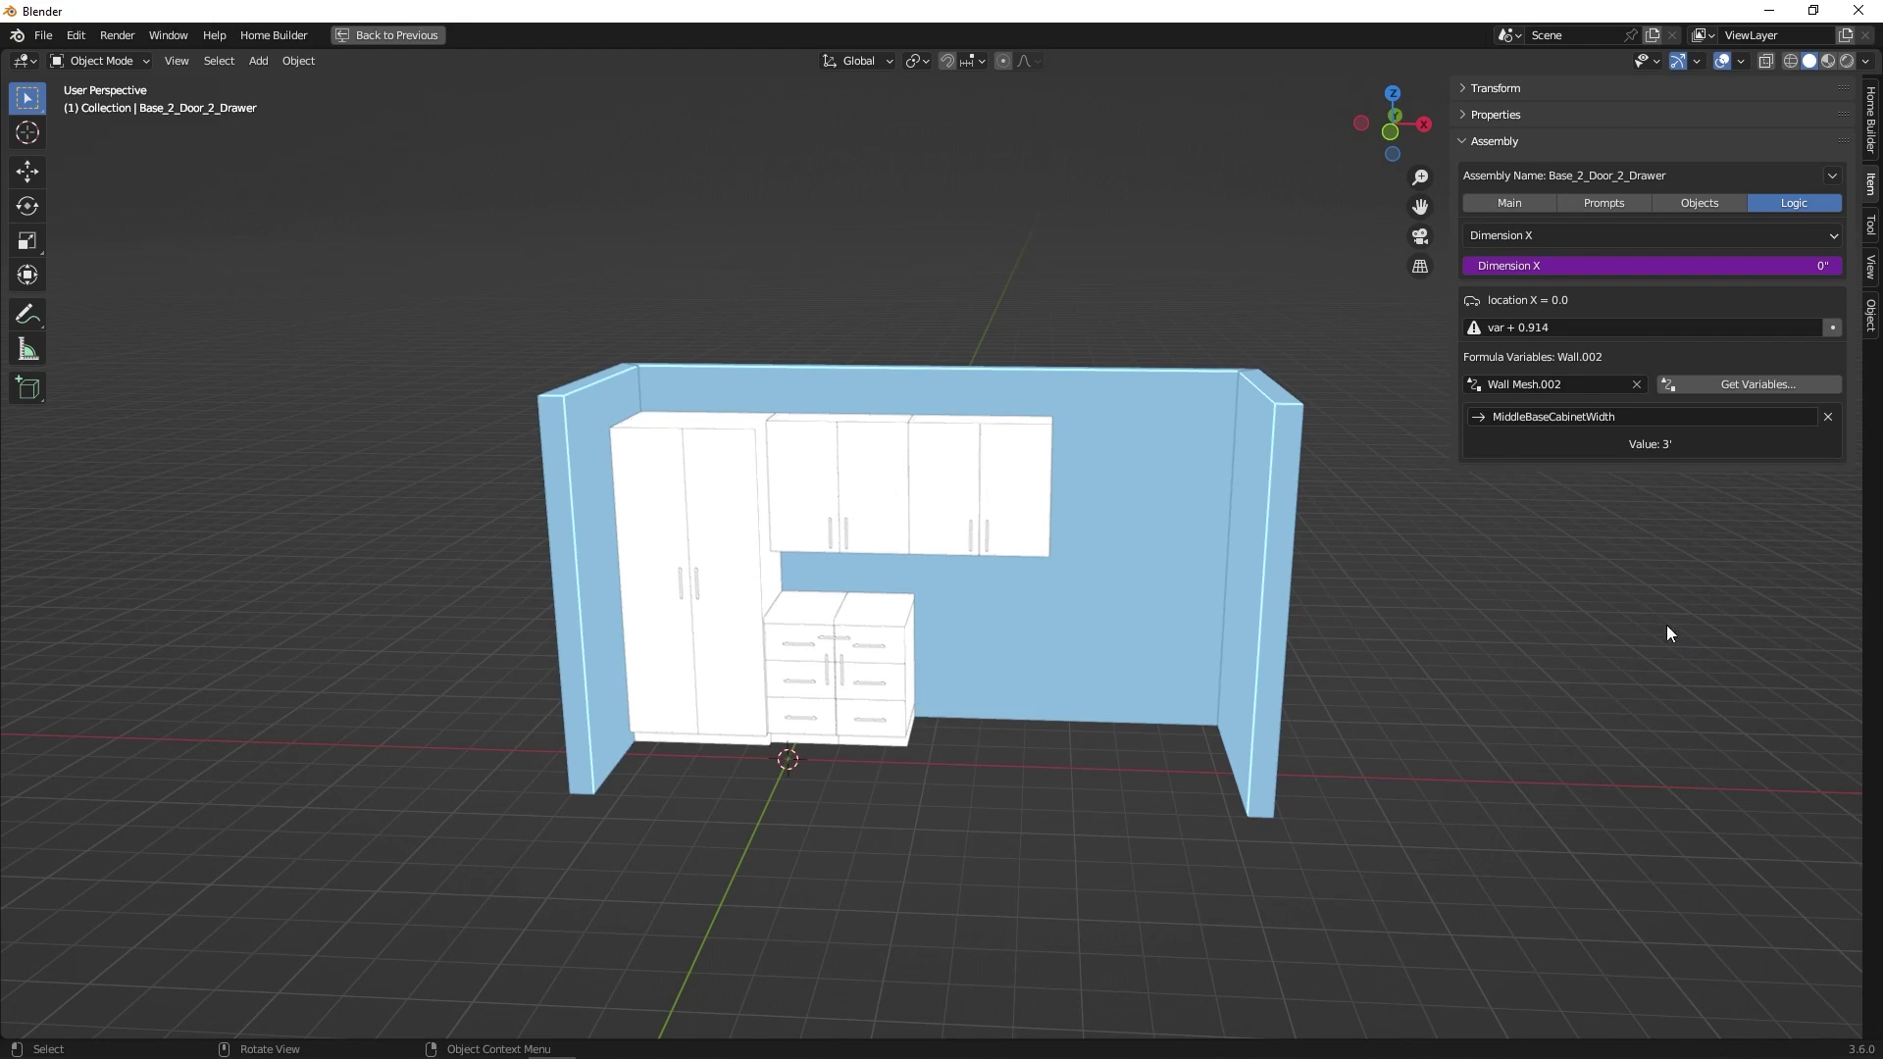
Step: Replace the middle base cabinet's Dimension X driver expression with the variable name MiddleBaseCabinetWidth
click(1631, 418)
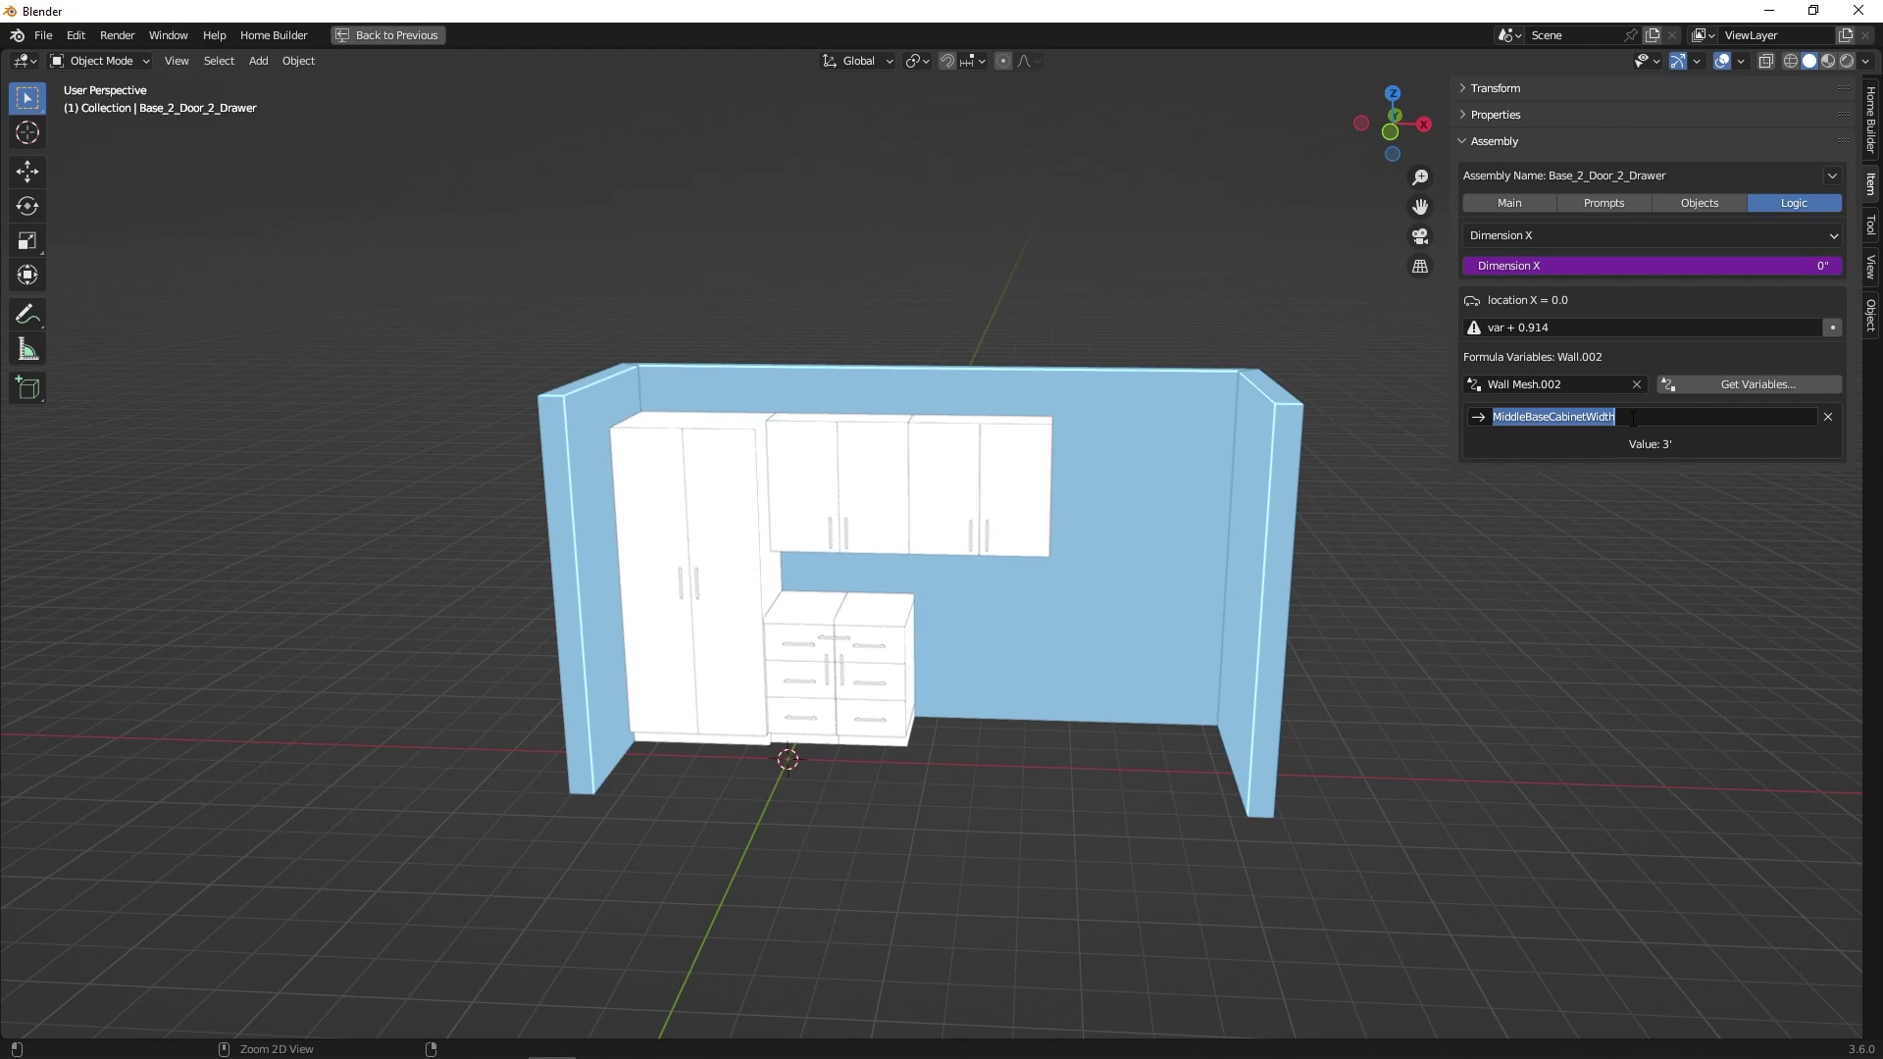
key(ctrl+c)
click(1569, 327)
key(ctrl+v)
key(Return)
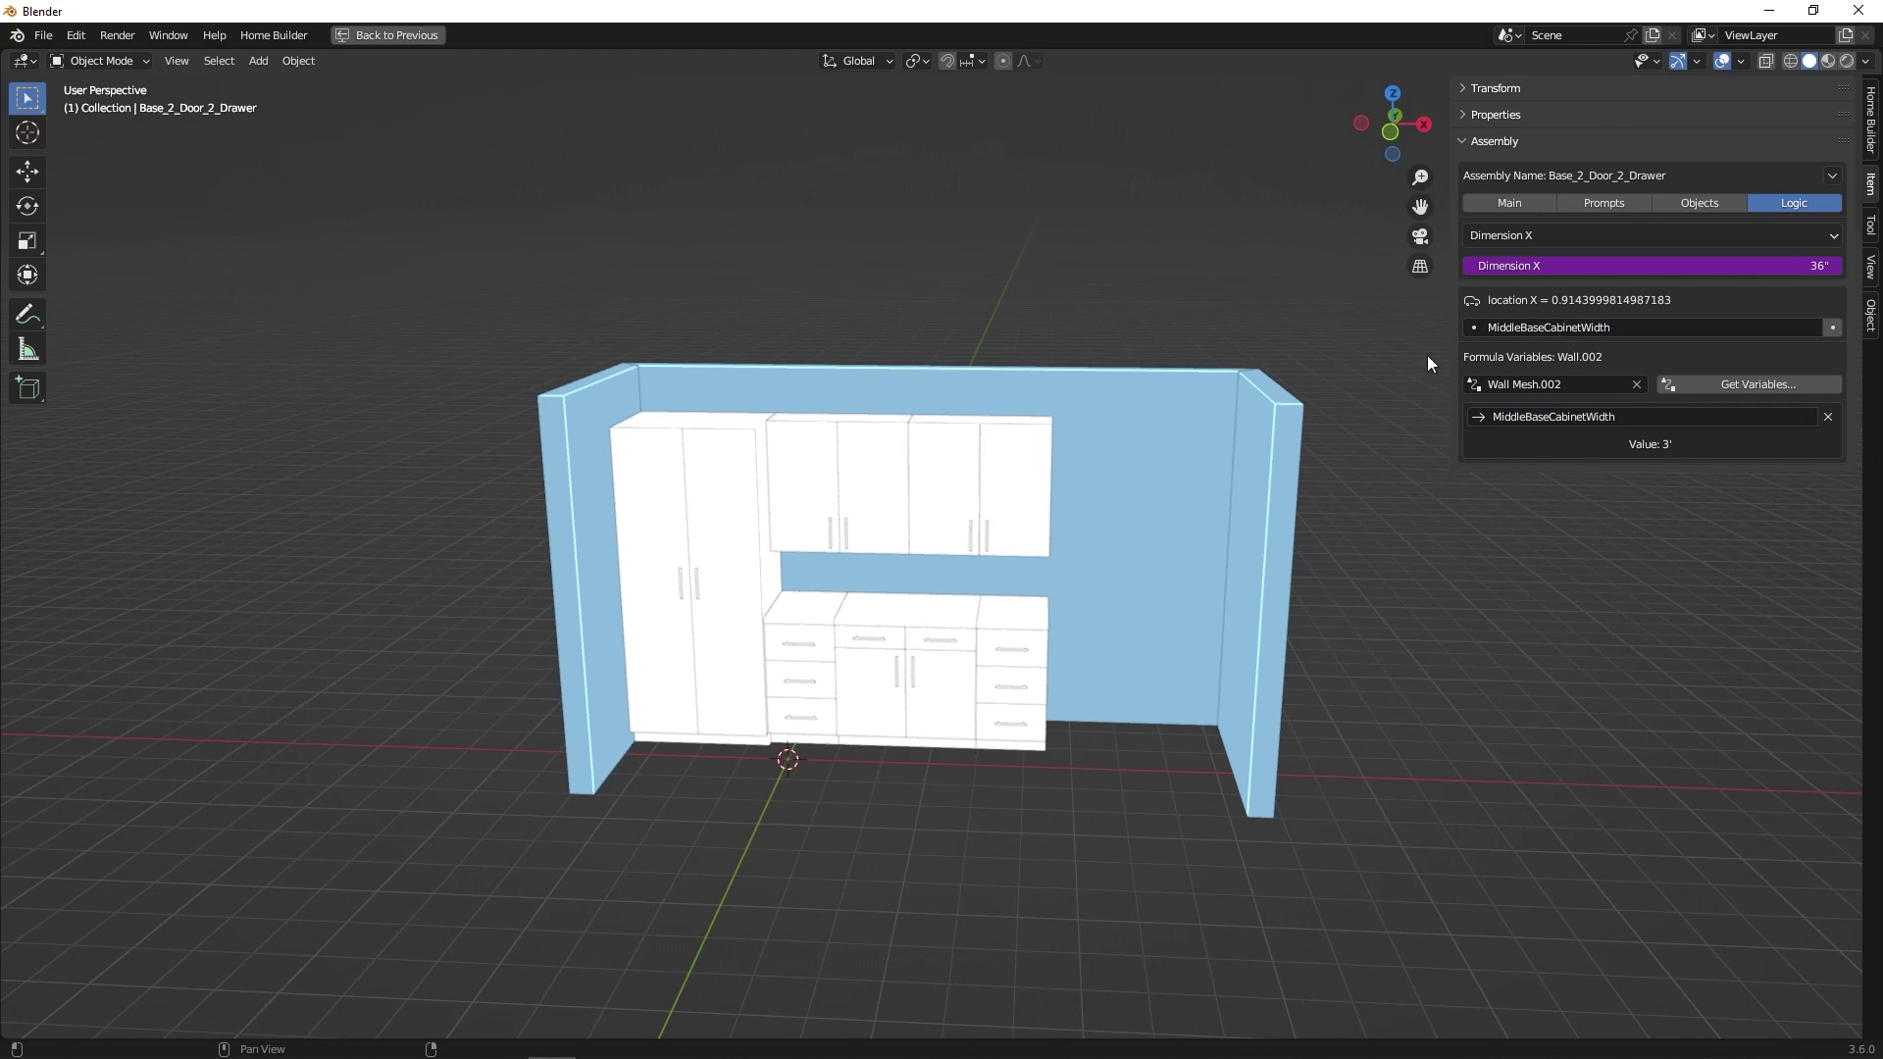
Step: Select the back wall and test how its cabinet width prompts resize the cabinets, leaving both at 36 inches
click(1099, 410)
click(1579, 207)
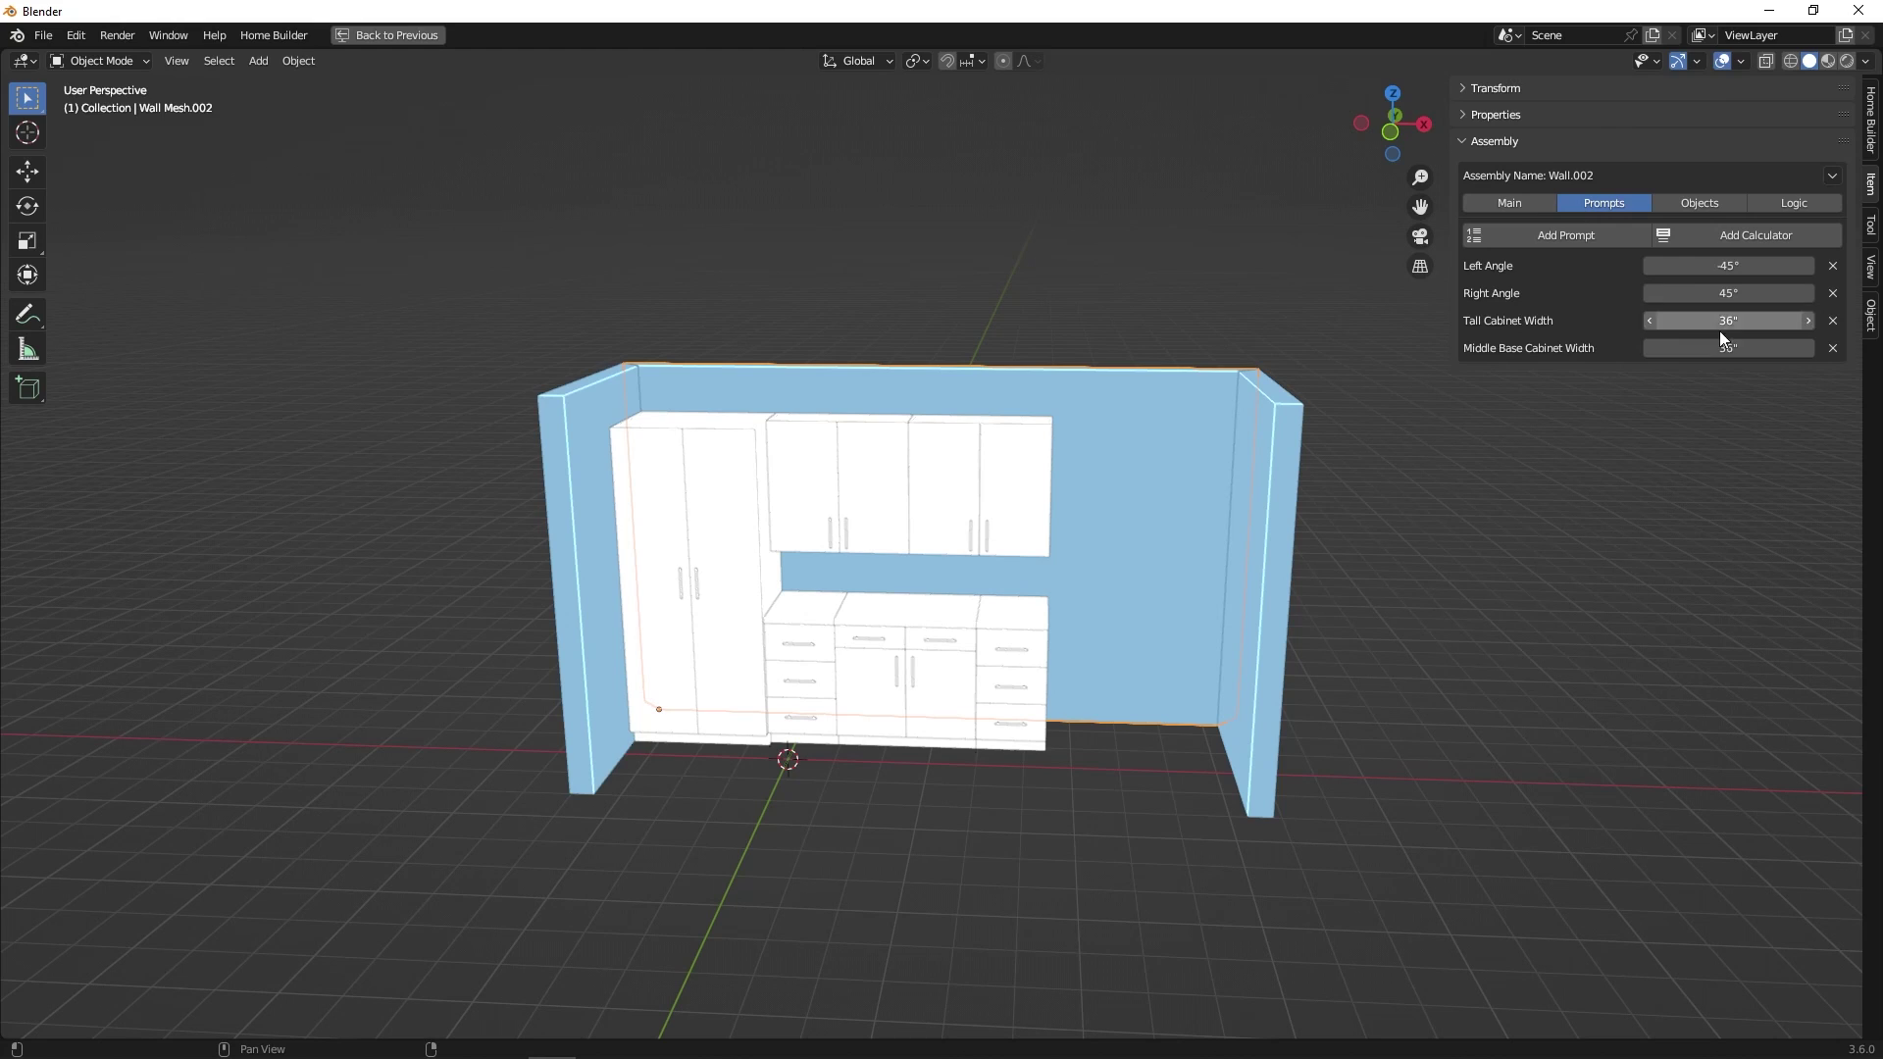
mouse_move(1726, 348)
mouse_down()
mouse_move(1697, 348)
mouse_move(1805, 321)
mouse_move(1727, 321)
mouse_up()
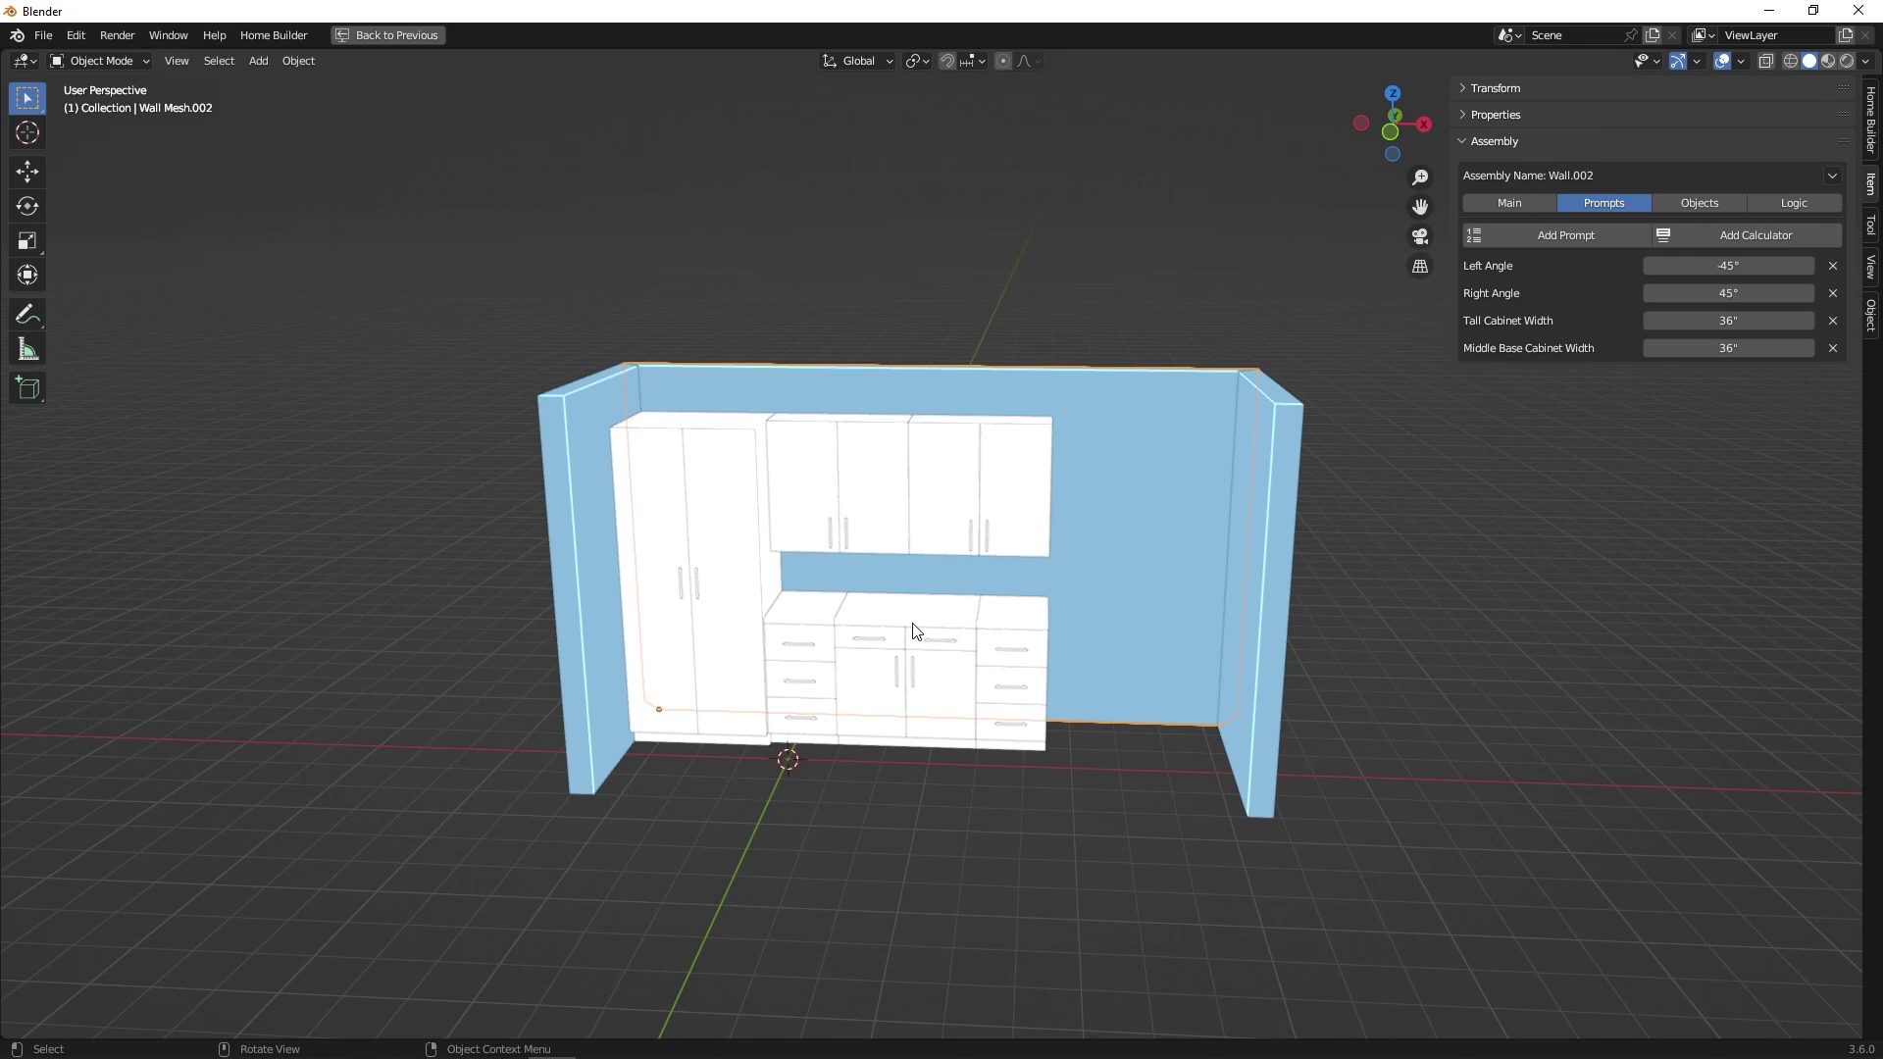
Step: Select the Base_Drawer cabinet from the back wall's objects and test its X dimension, leaving it at 18 inches
click(1687, 200)
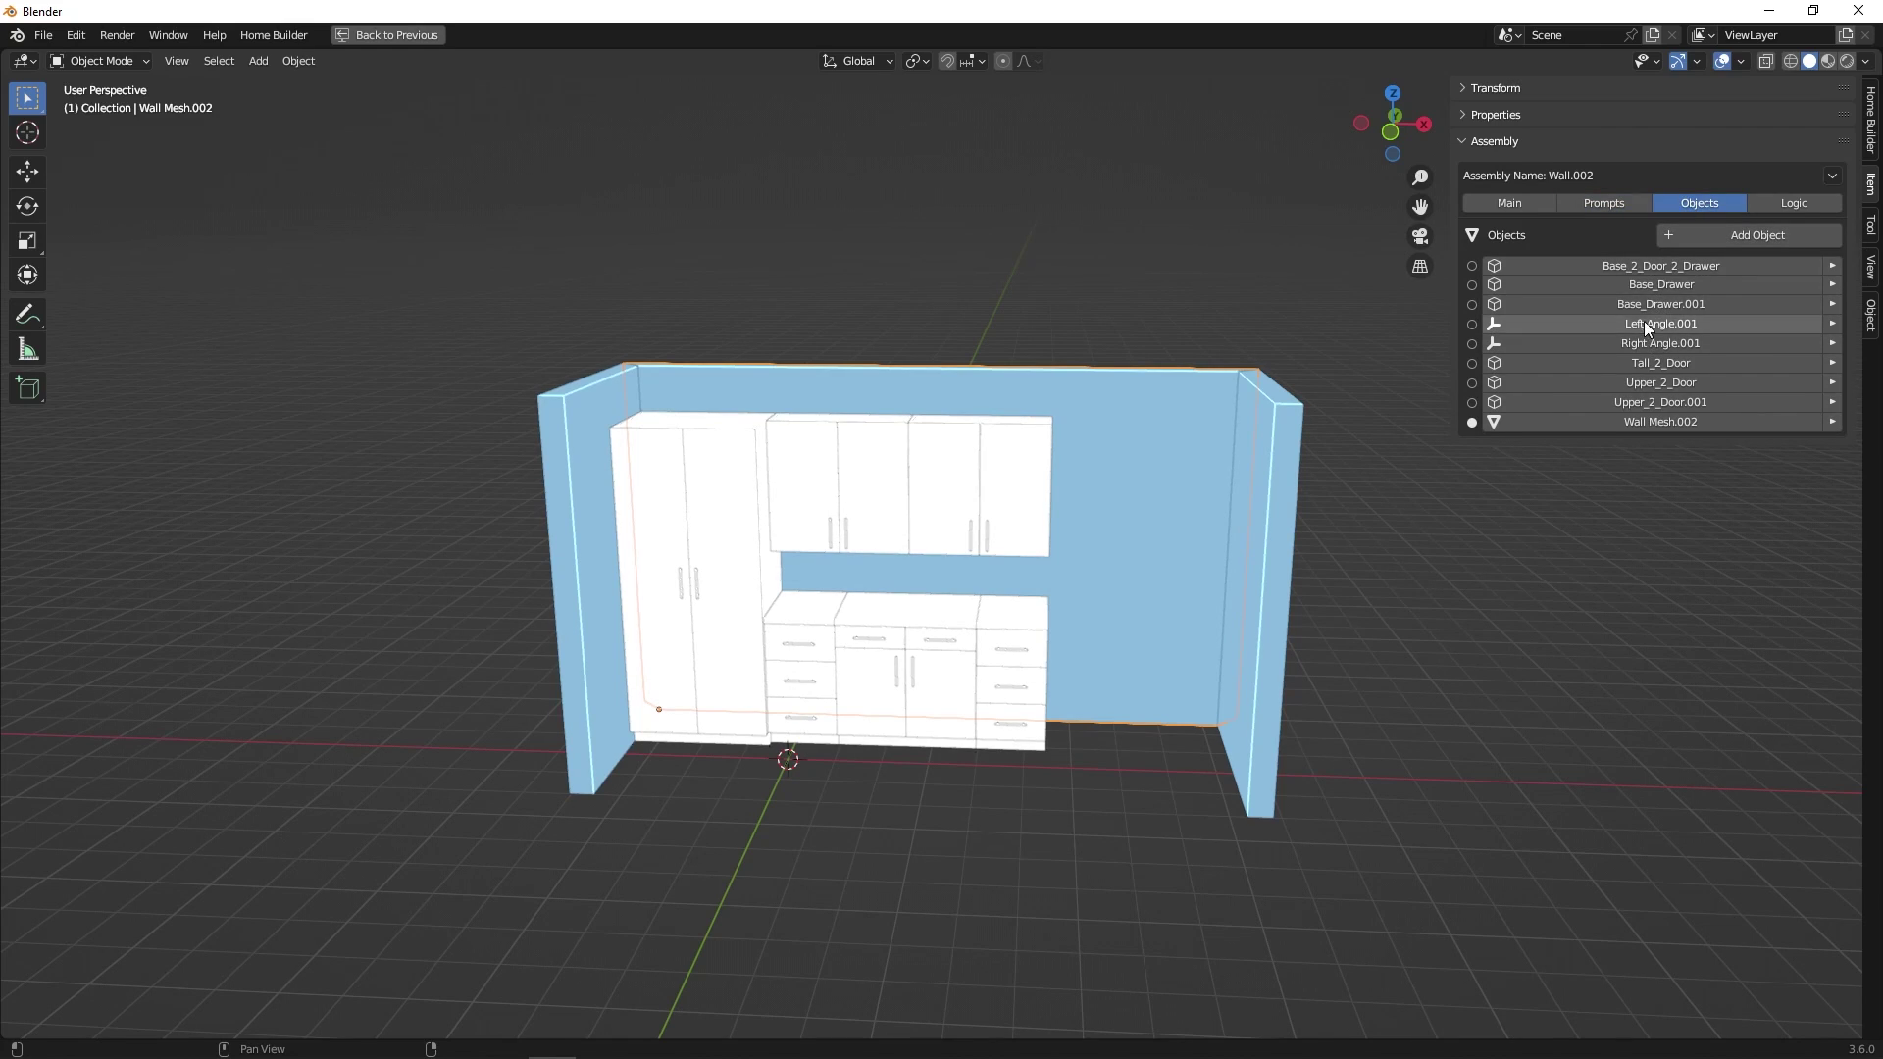
click(1639, 285)
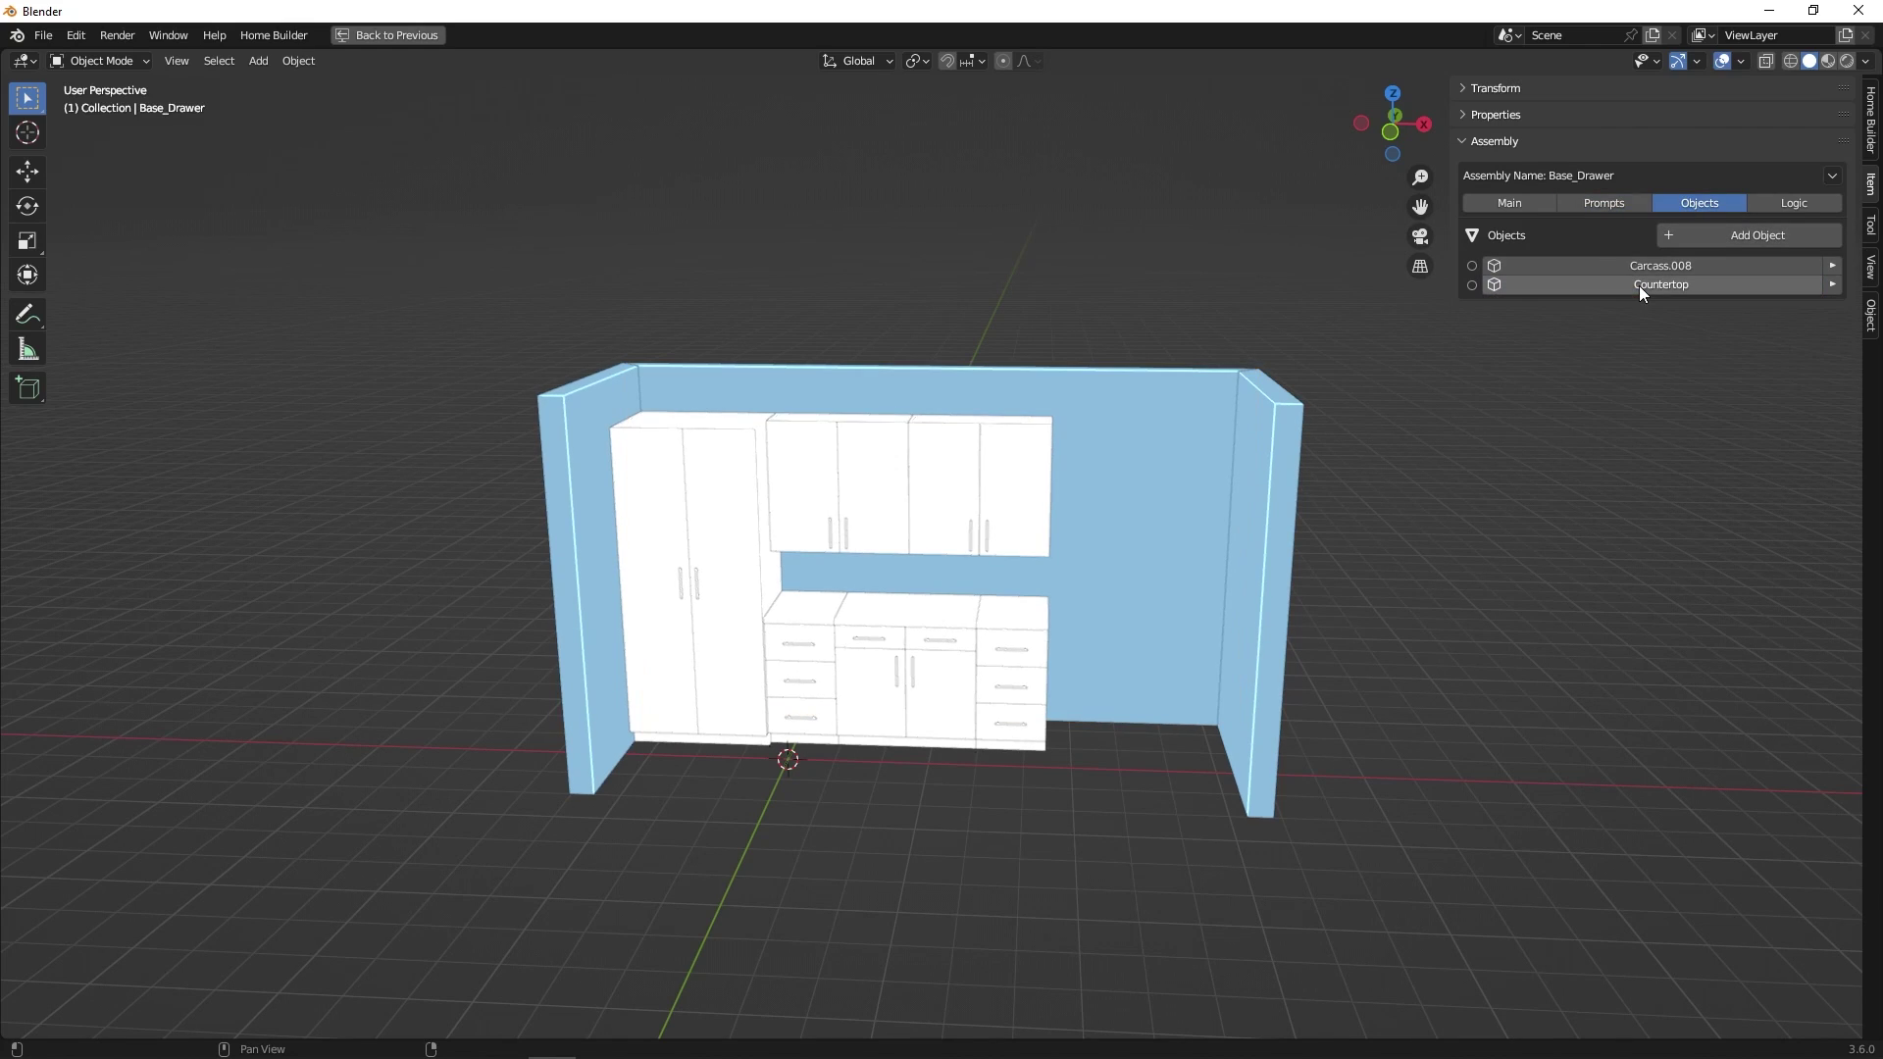
click(1520, 204)
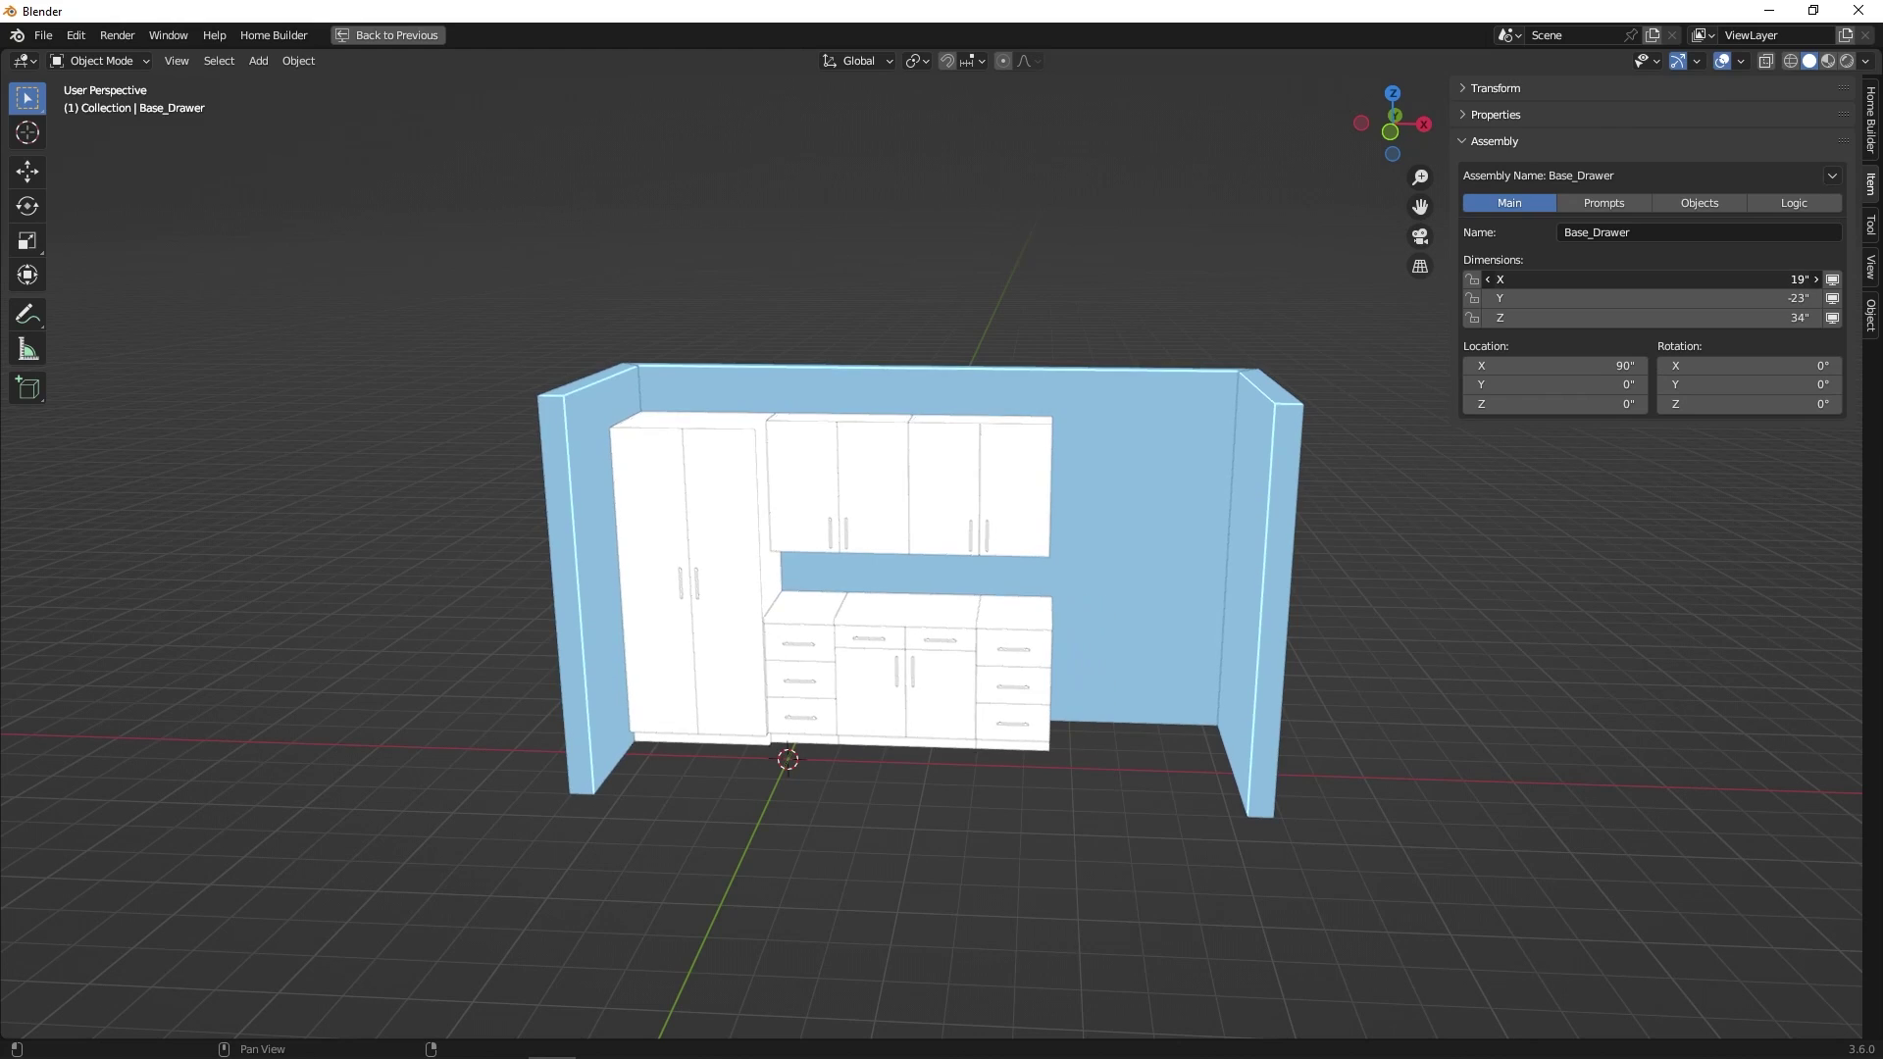
drag(1566, 275, 1566, 275)
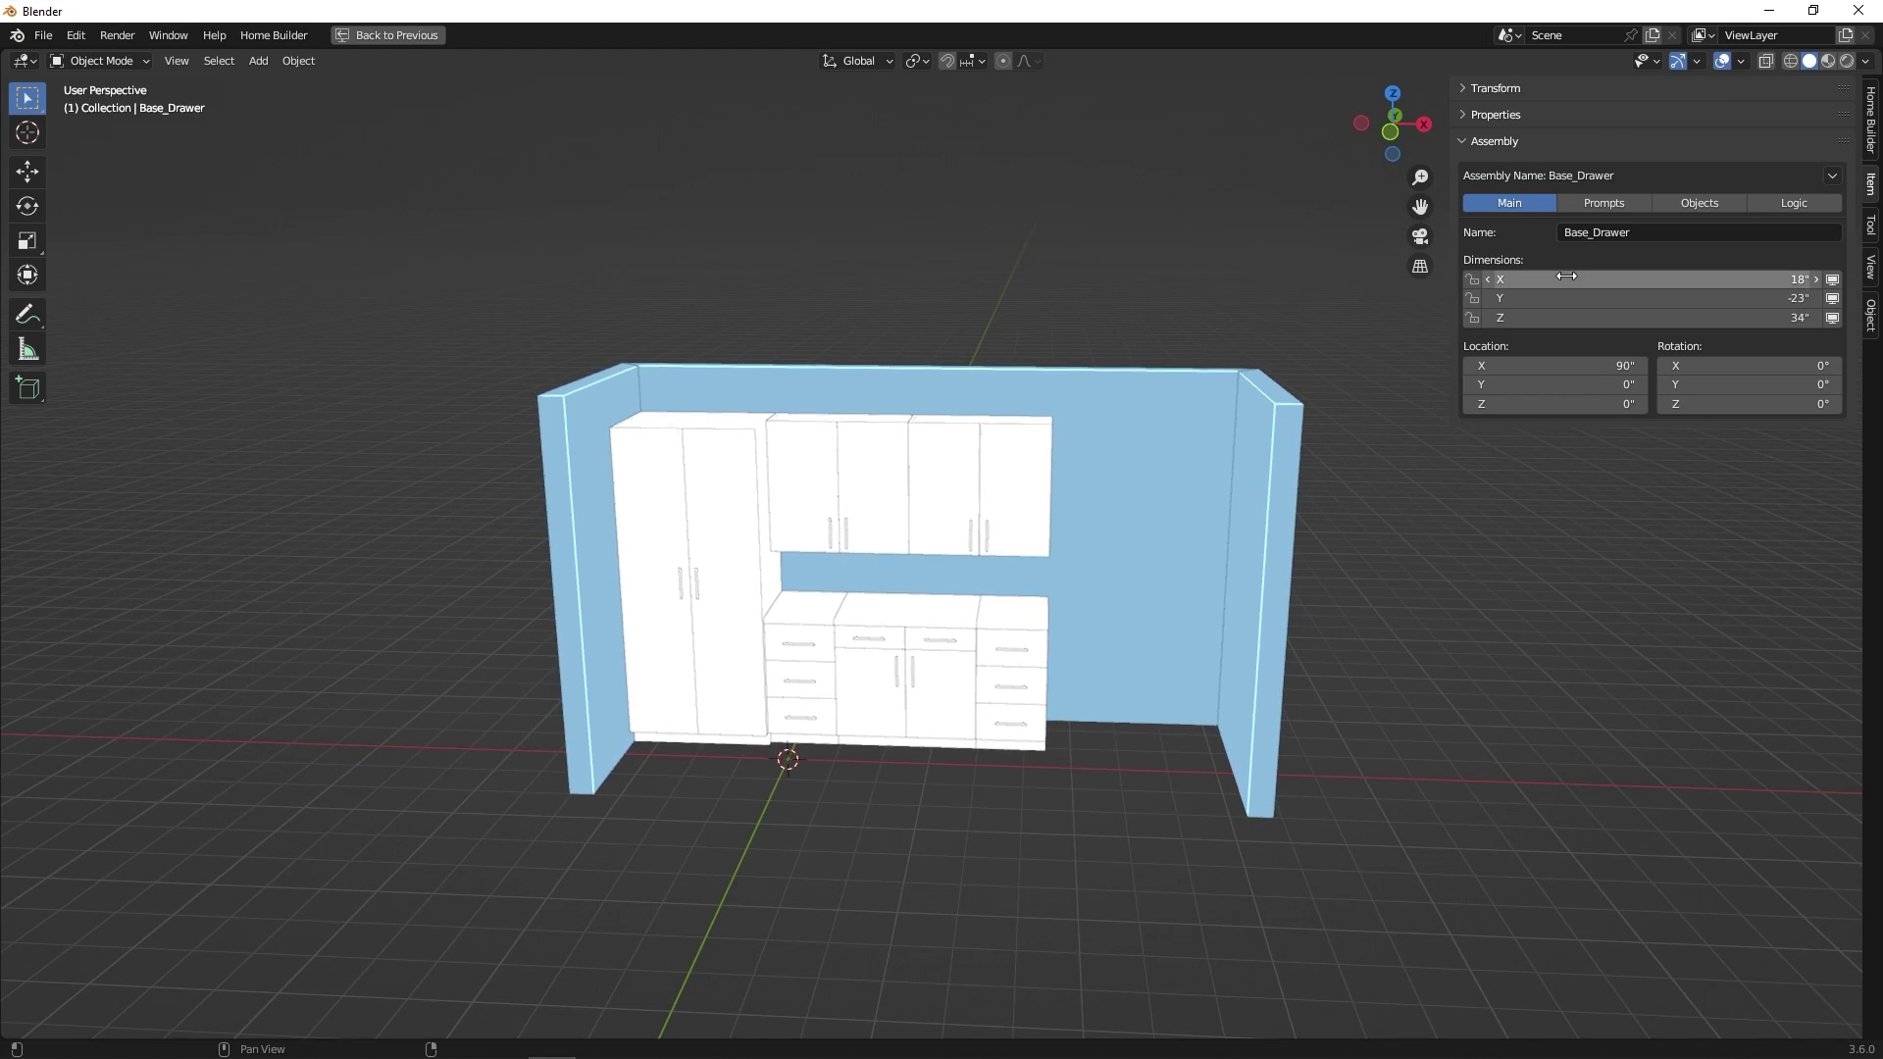
Step: Add a driver to the Base_Drawer cabinet's Dimension X and remove the driver's default variable, var
click(1771, 201)
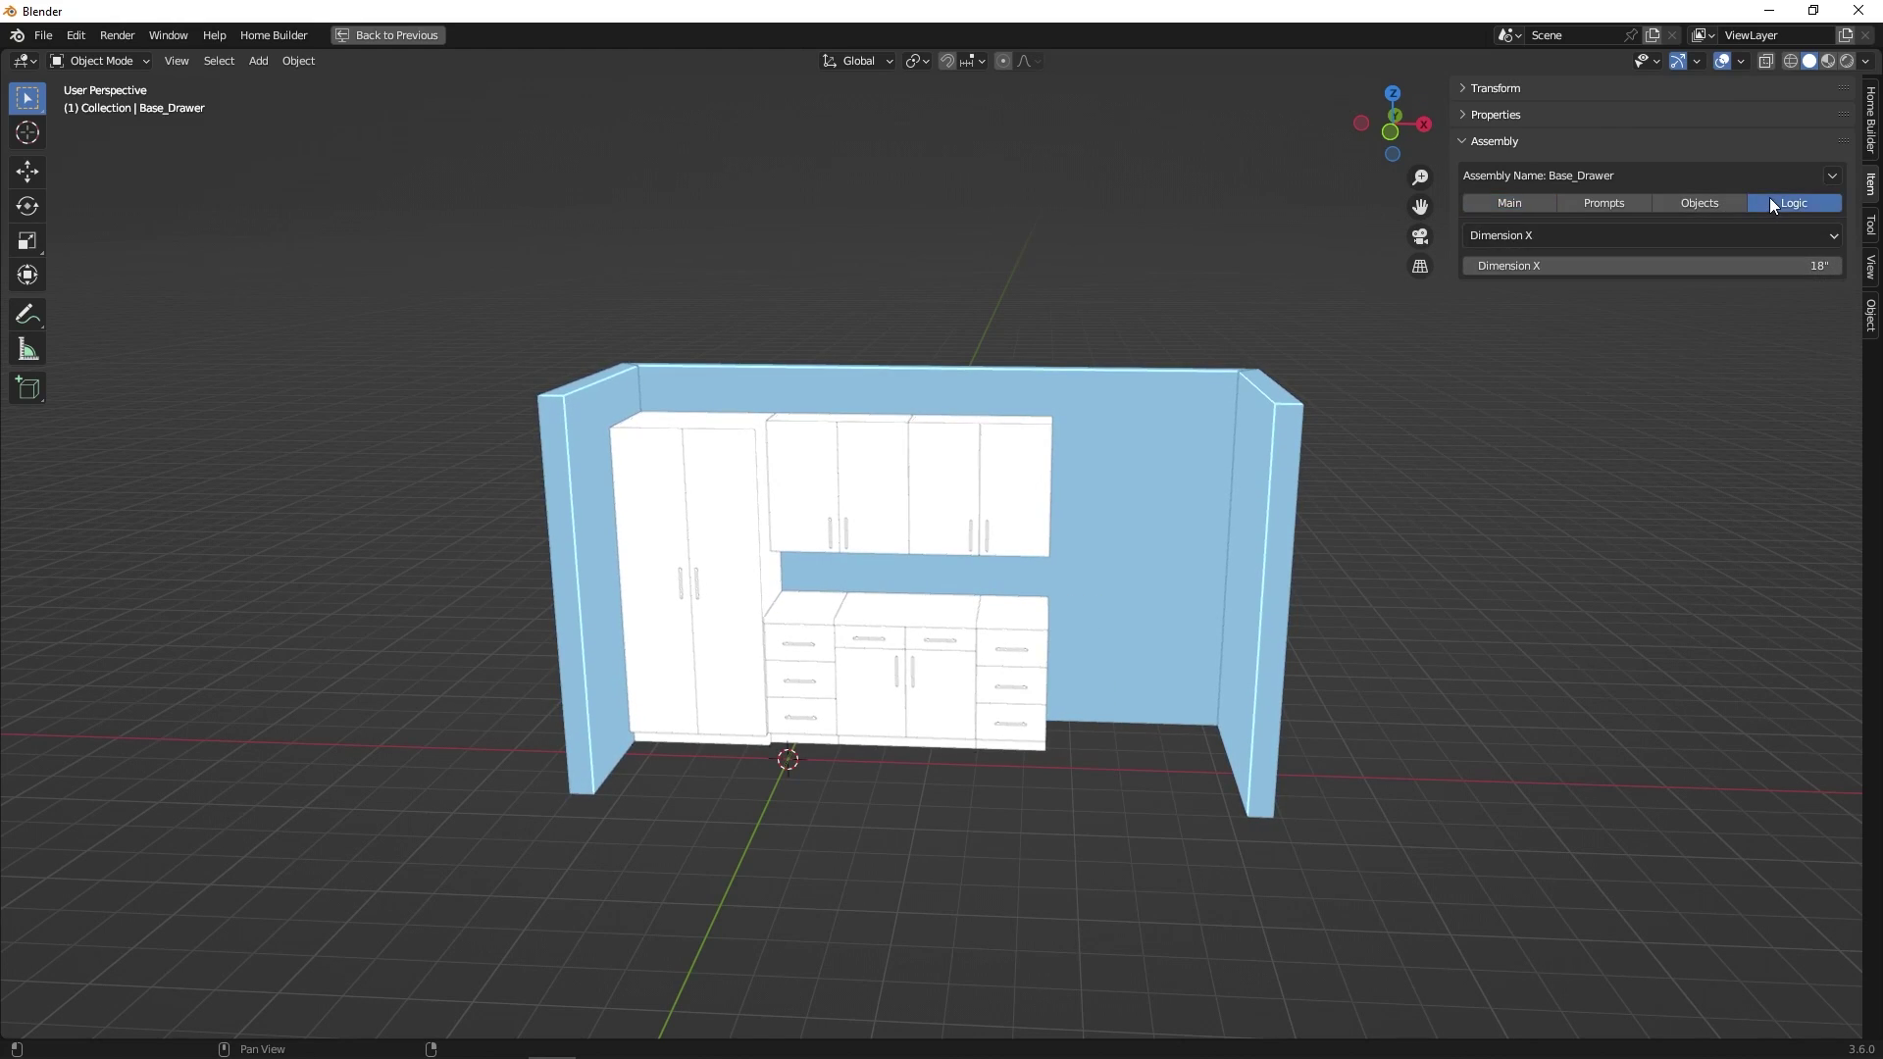
right_click(1636, 267)
click(1636, 266)
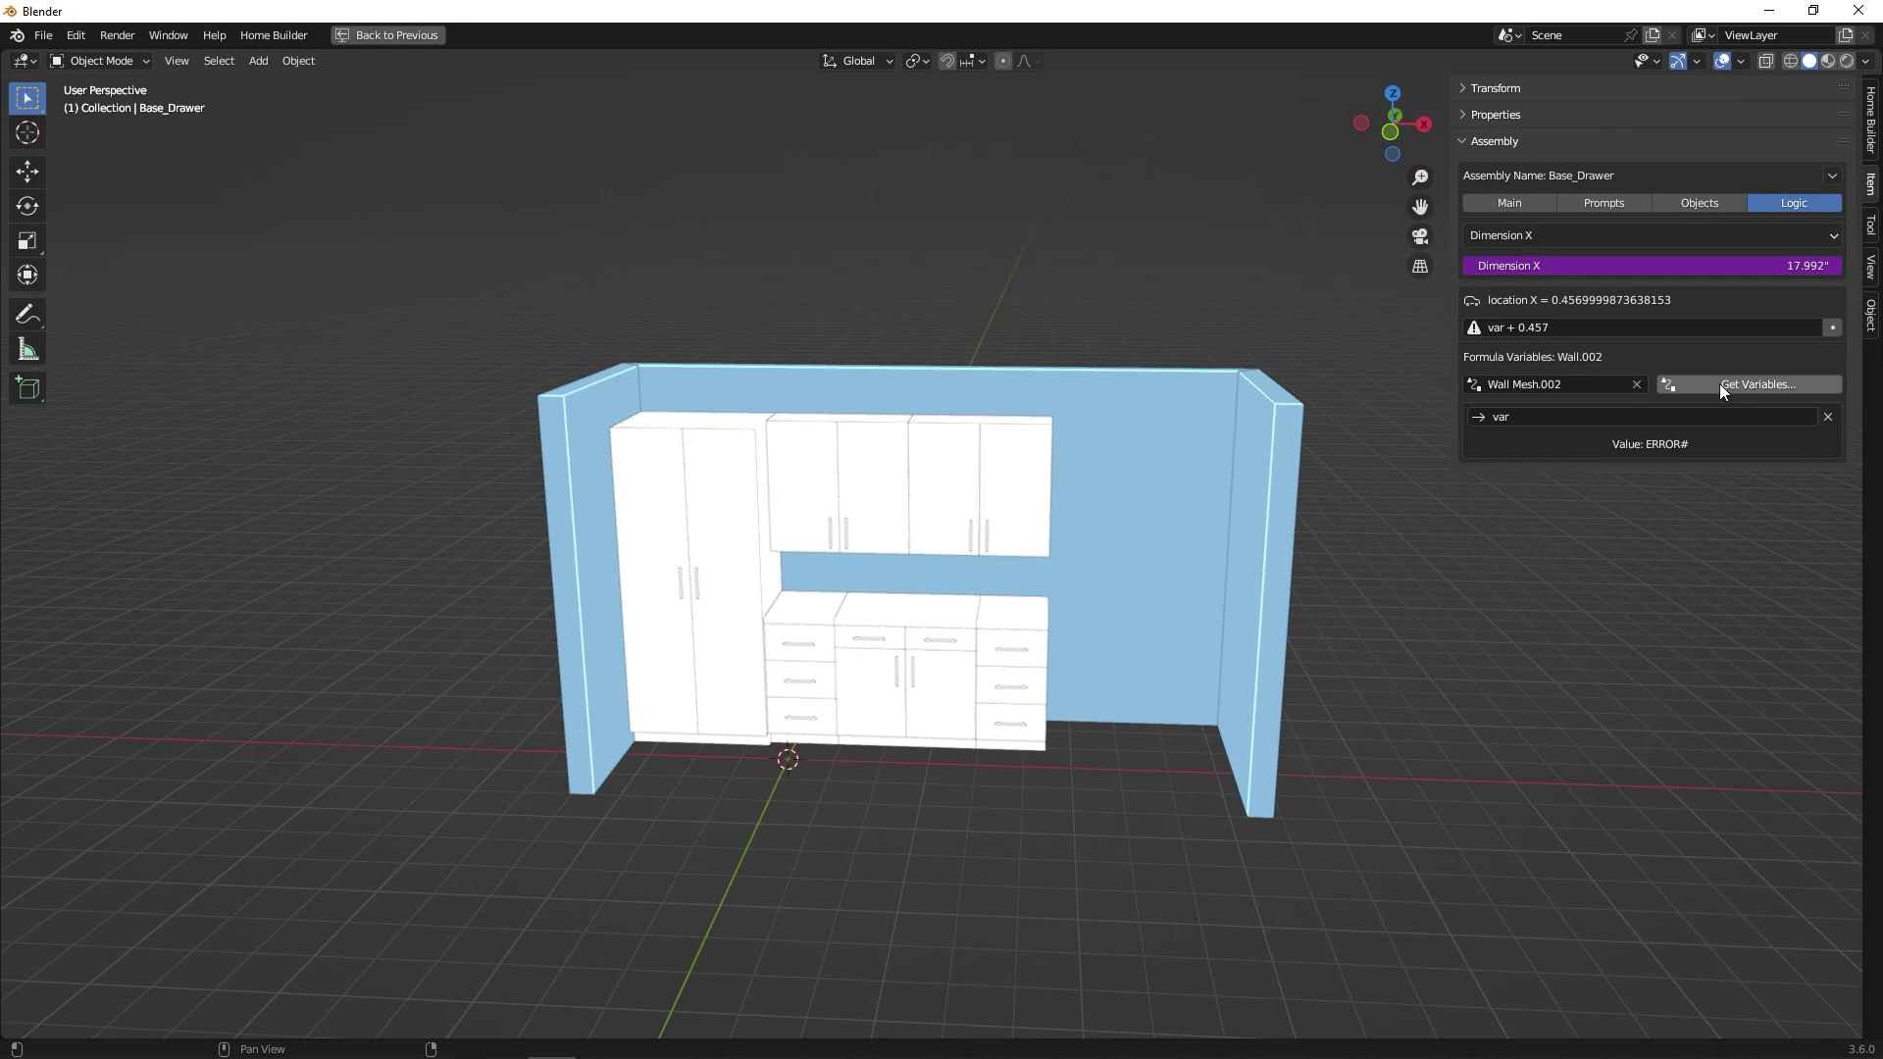
click(1827, 416)
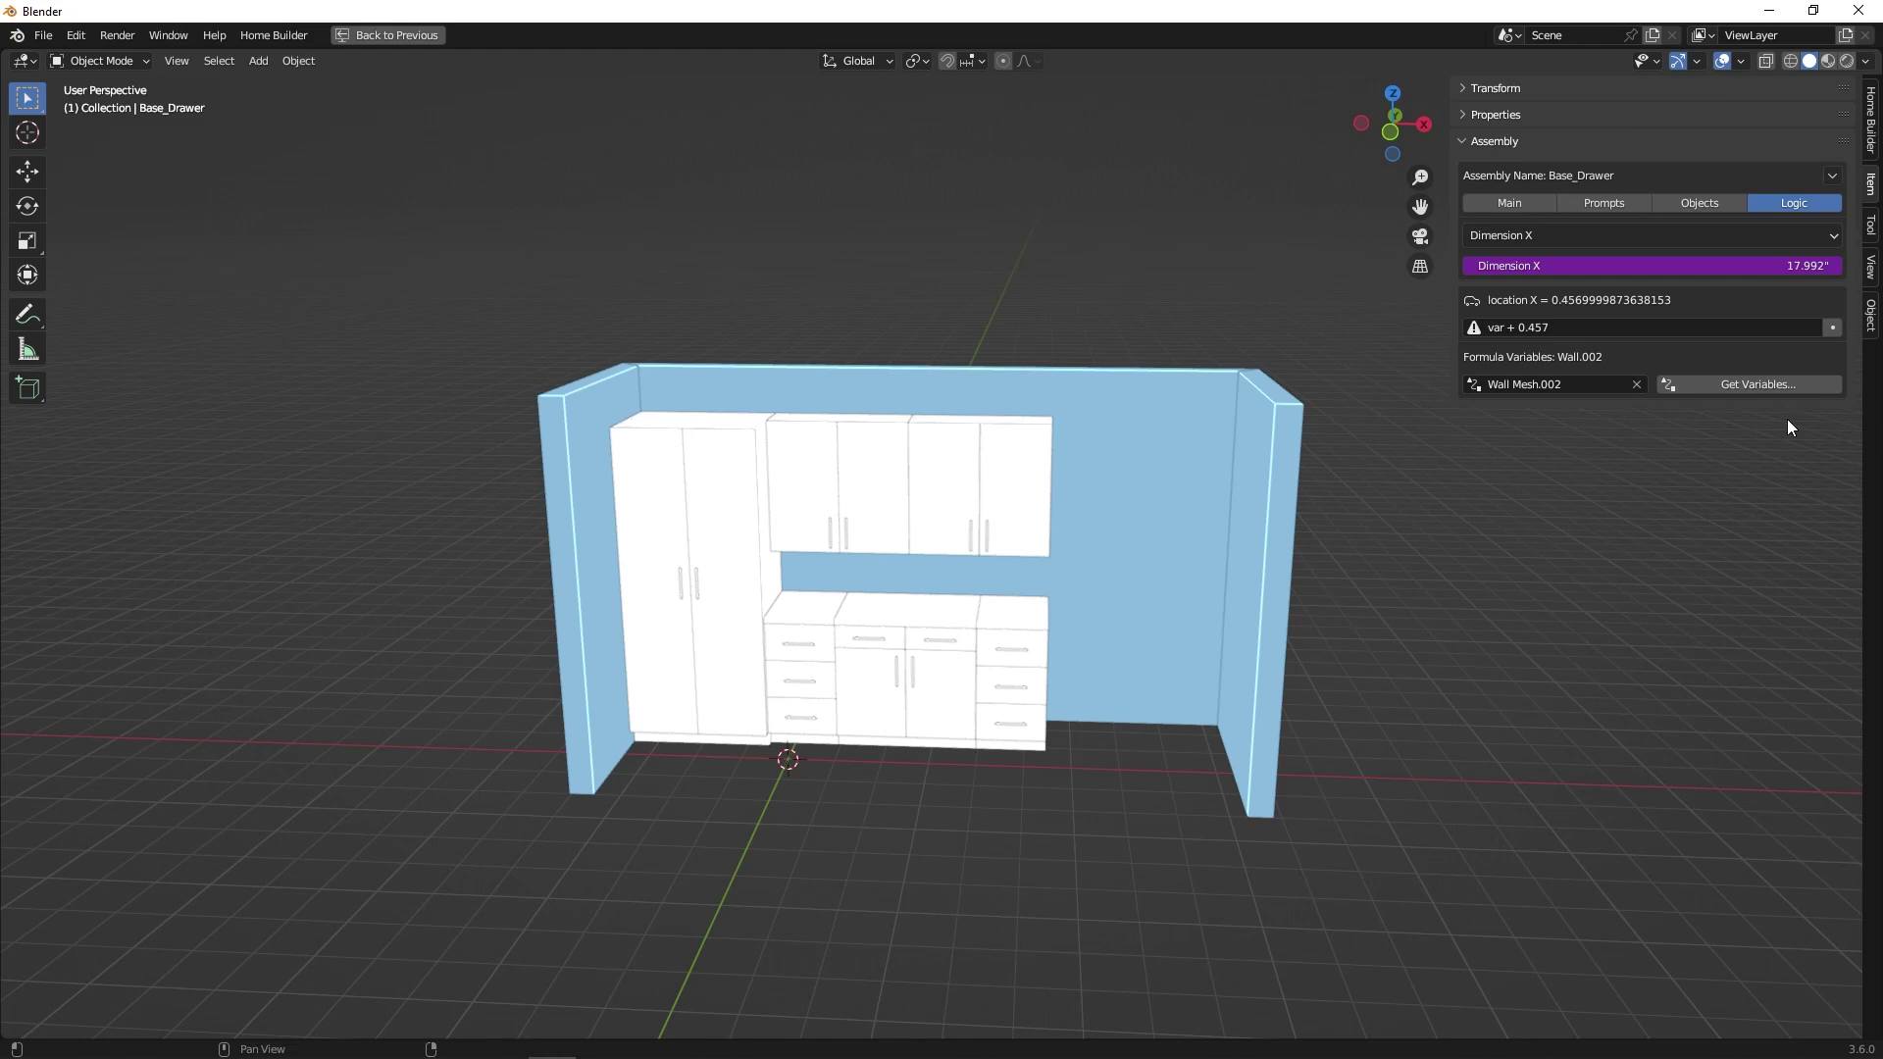
Step: Add the back wall's X Dimension, Tall Cabinet Width and Middle Base Cabinet Width as variables of the Base_Drawer driver
click(1722, 385)
drag(1741, 389, 1691, 423)
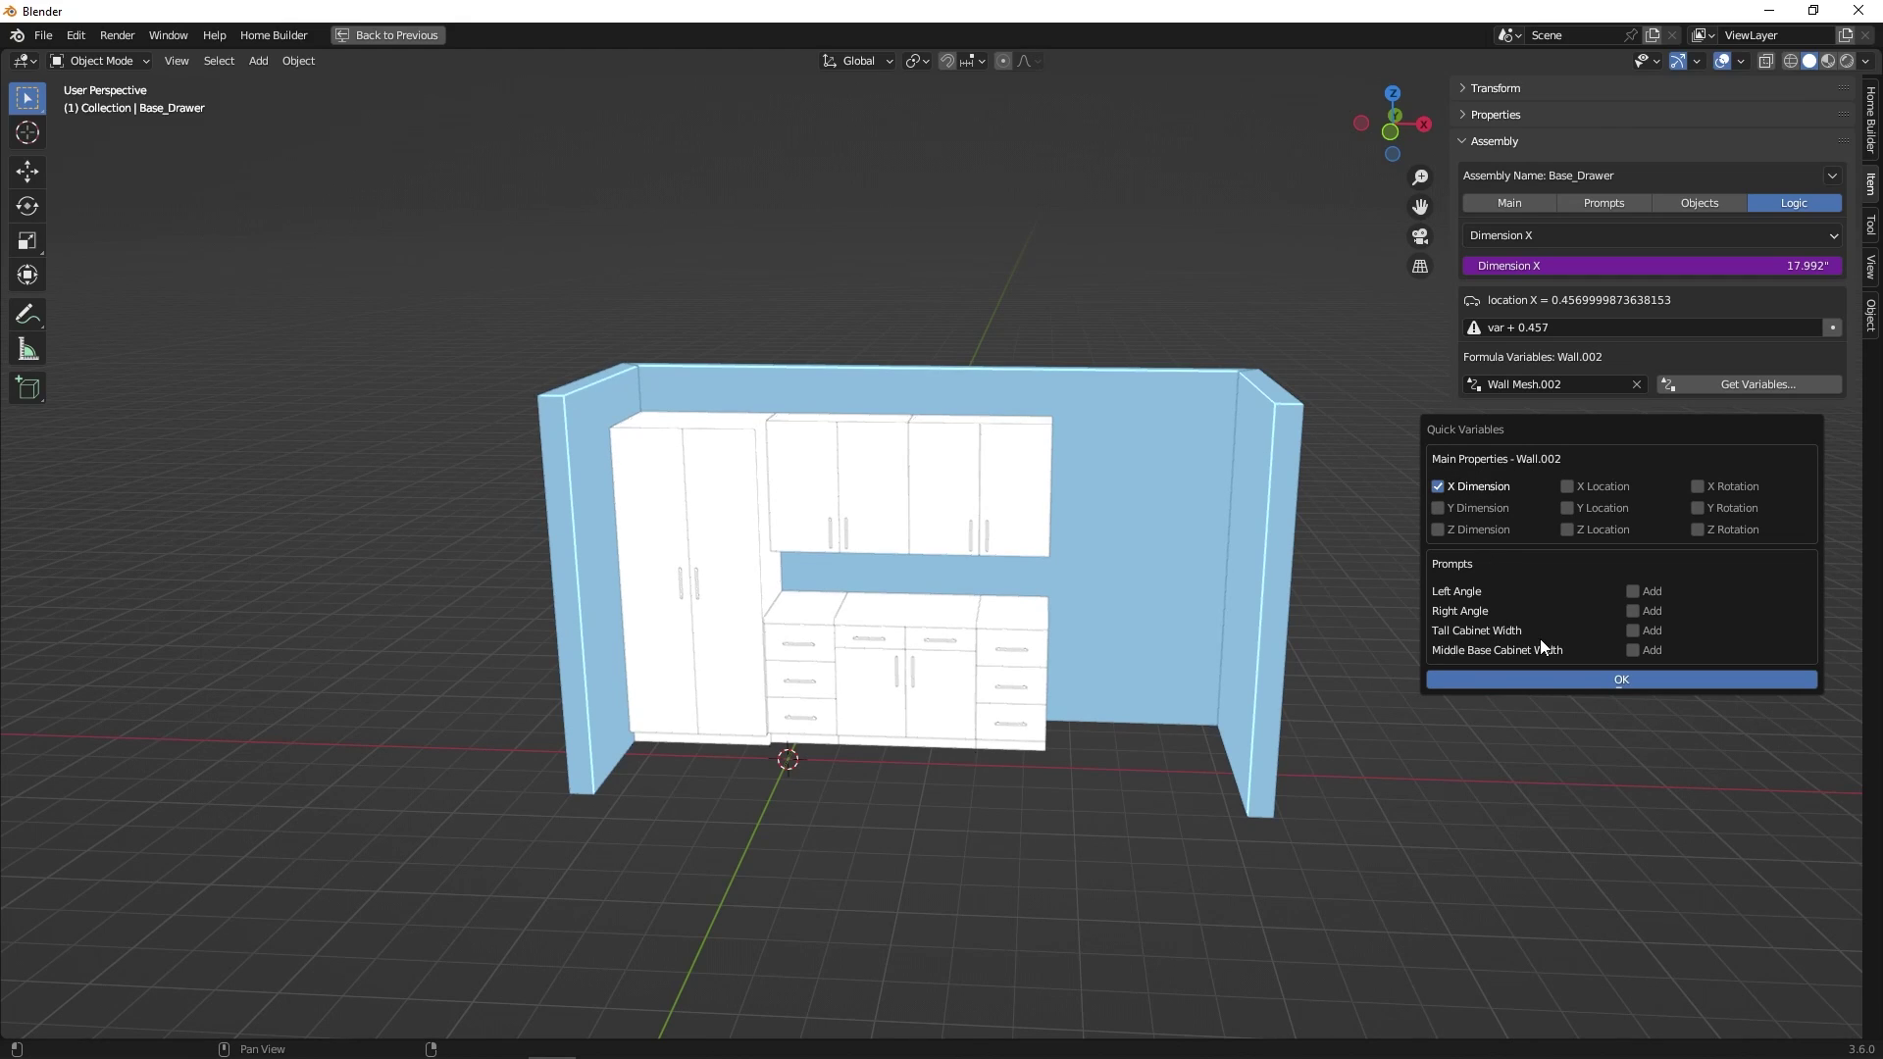
click(1635, 648)
click(1622, 675)
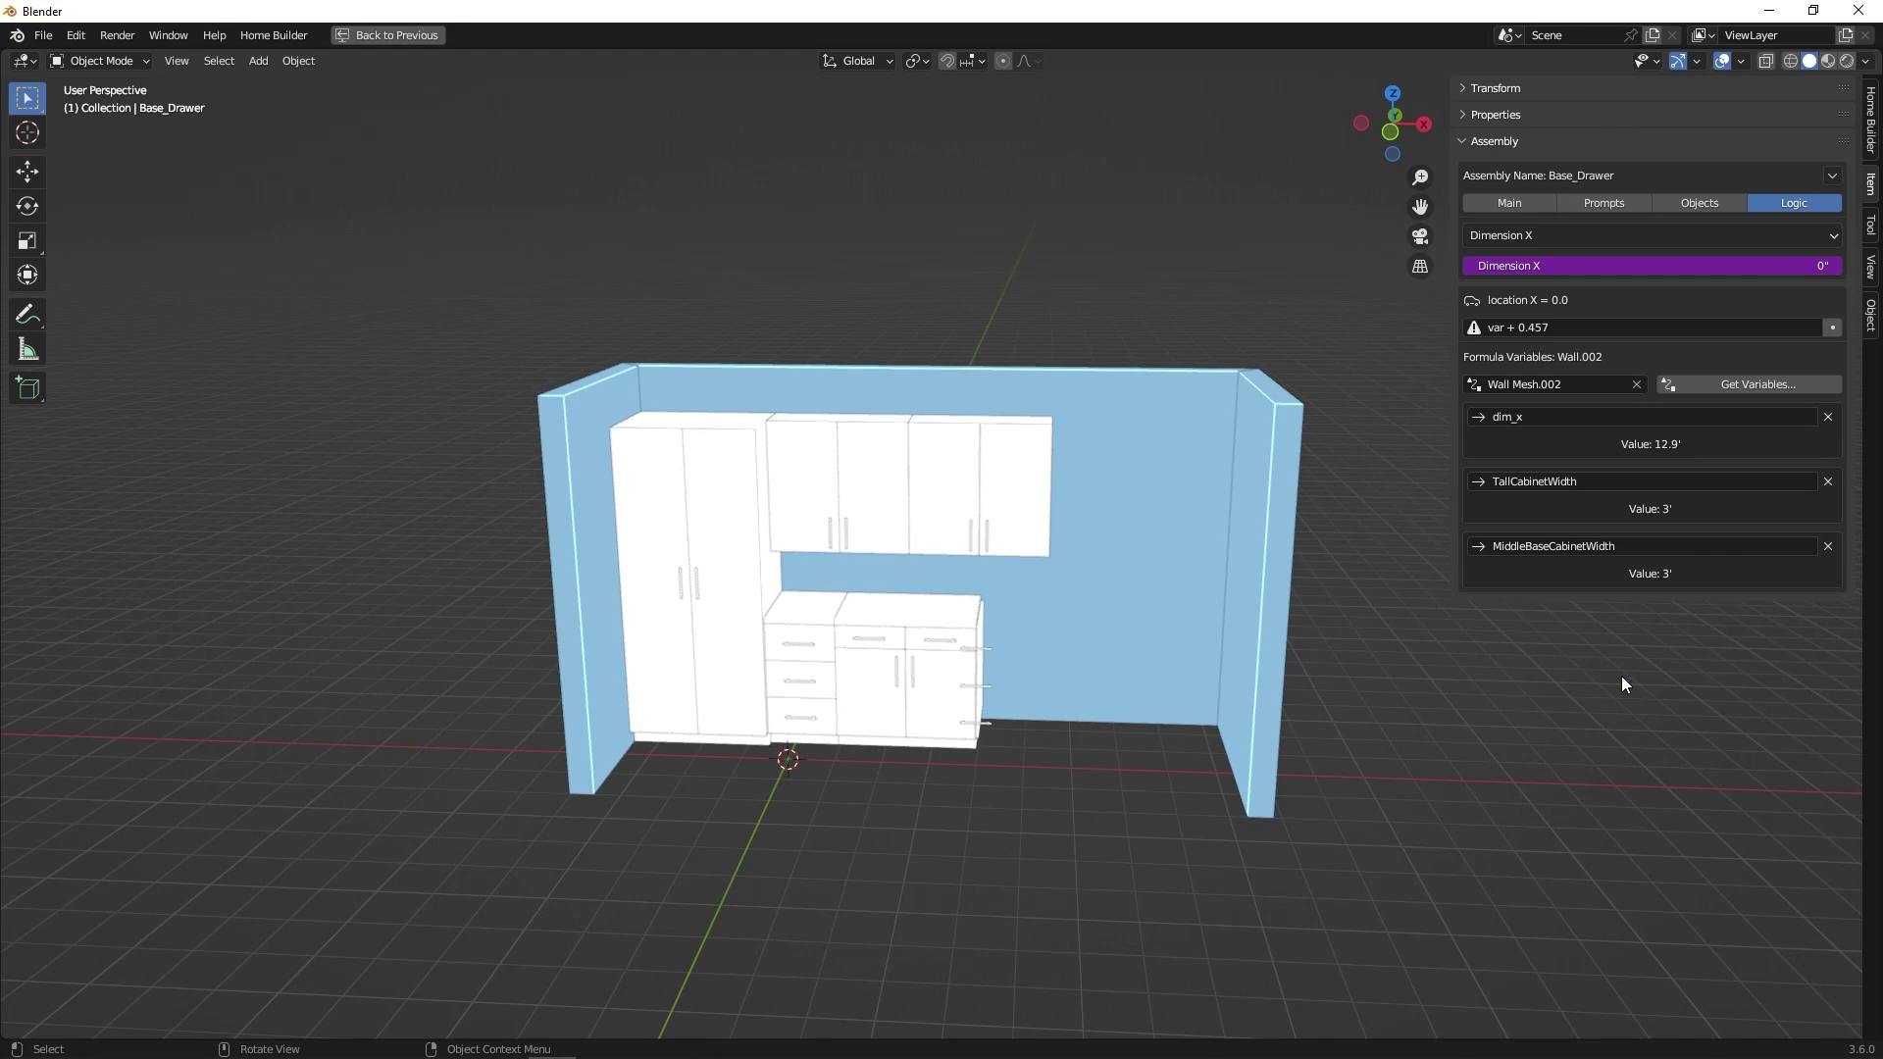
Step: Rename the driver variable dim_x to wall_length and enlarge the sidebar's display
click(1533, 417)
text(wall_length)
ctrl+middle_drag(1454, 439, 1498, 428)
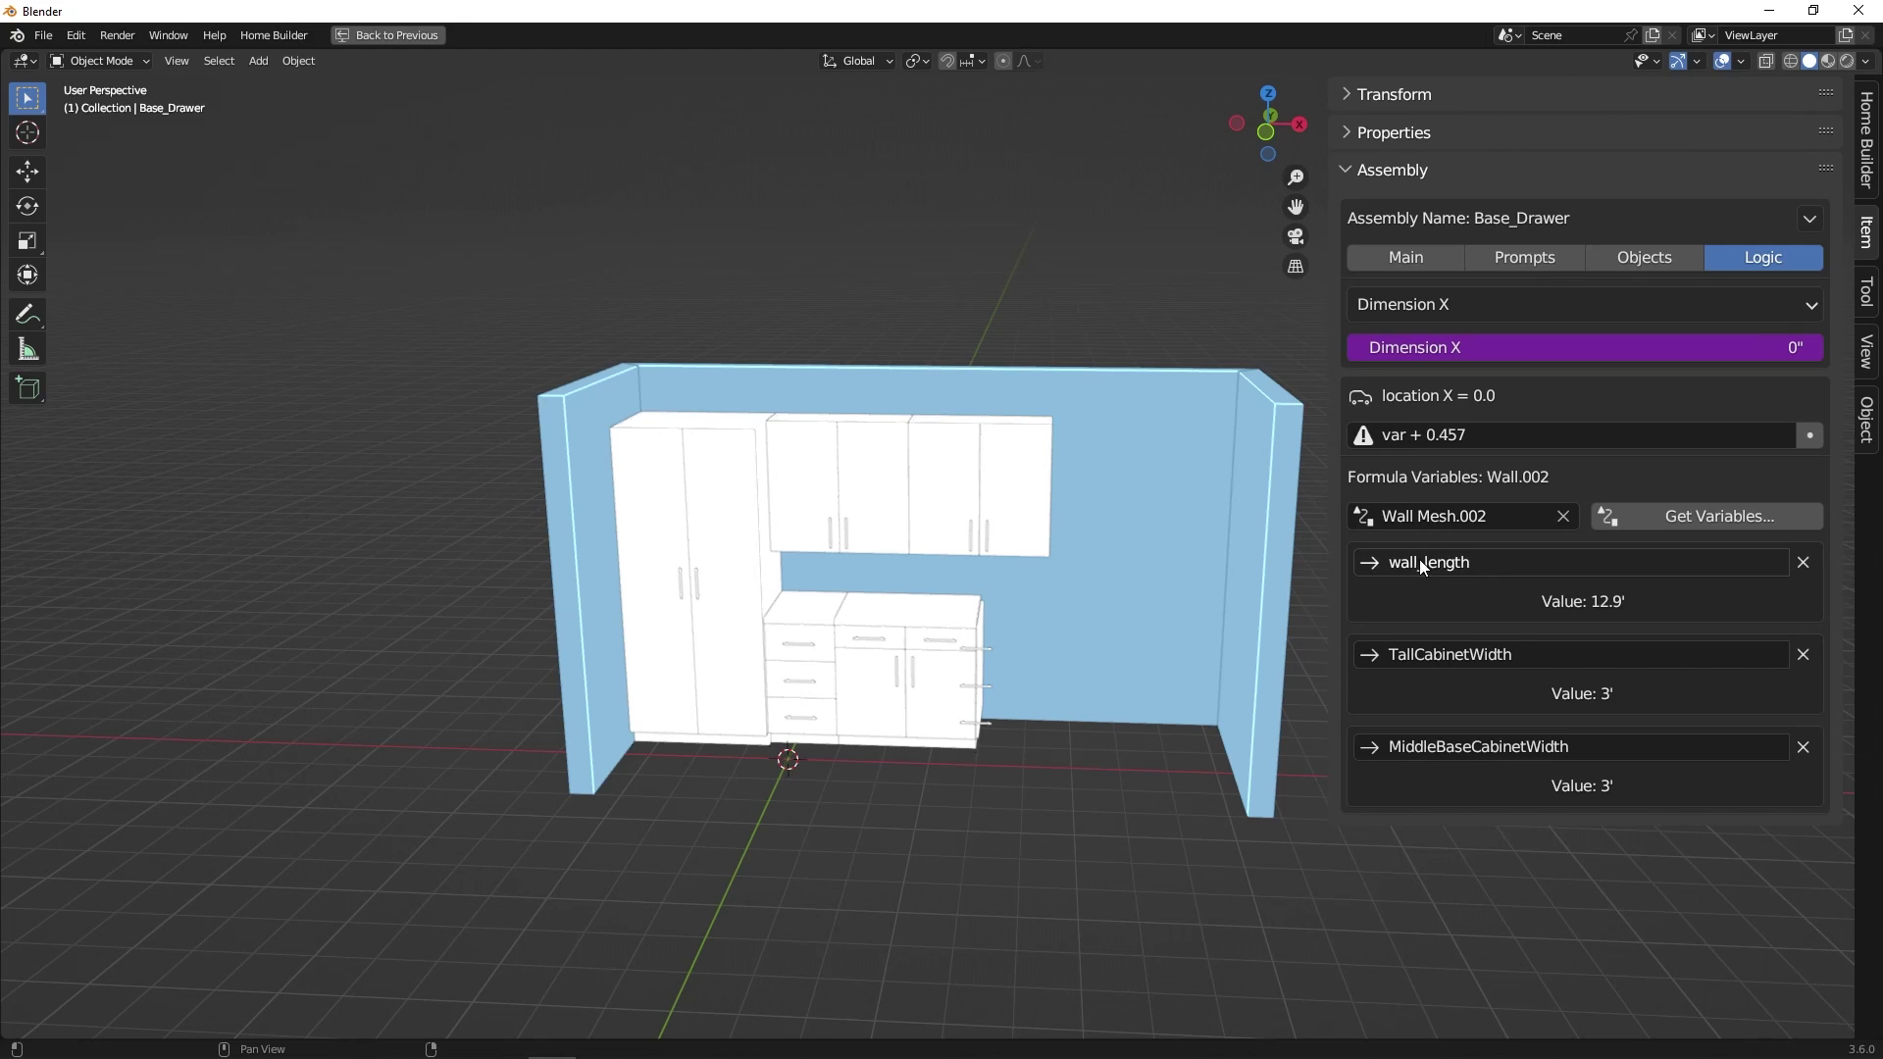
Step: Replace the Base_Drawer cabinet's Dimension X driver expression with the variable name wall_length
click(1493, 562)
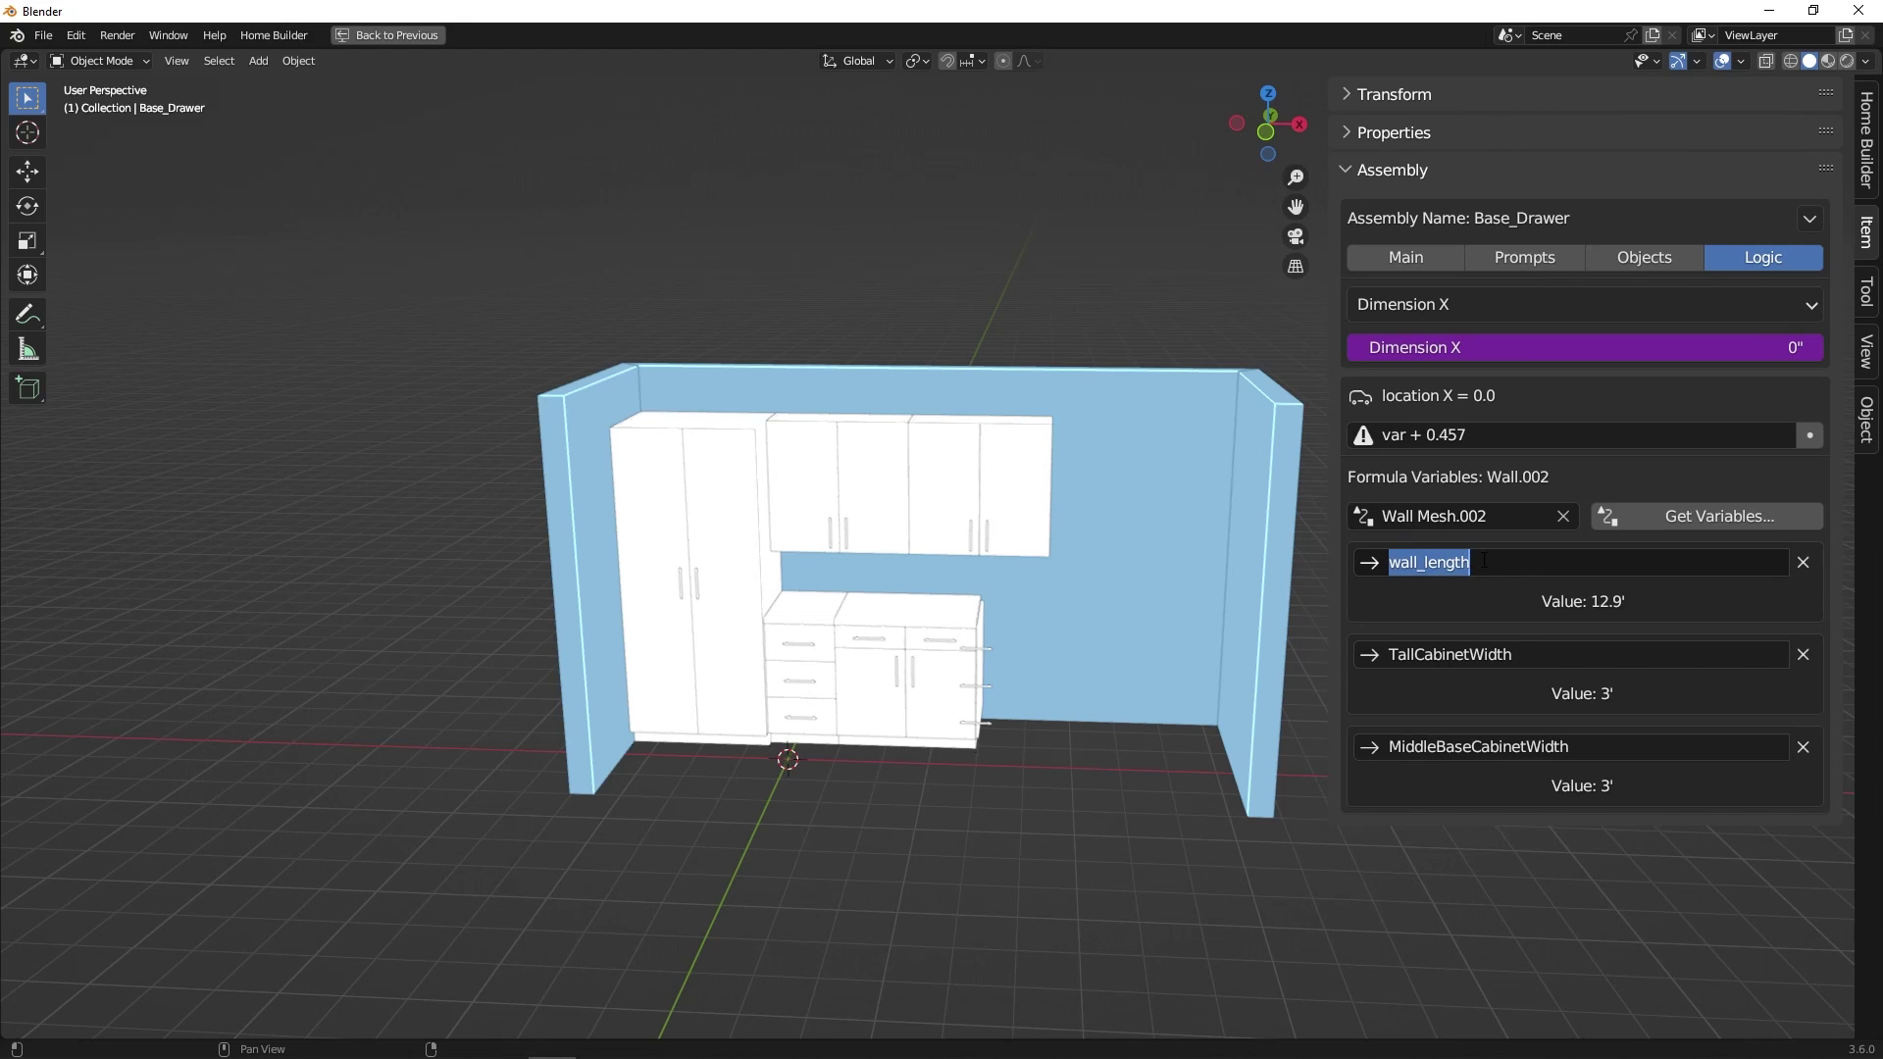
click(1485, 431)
click(1519, 436)
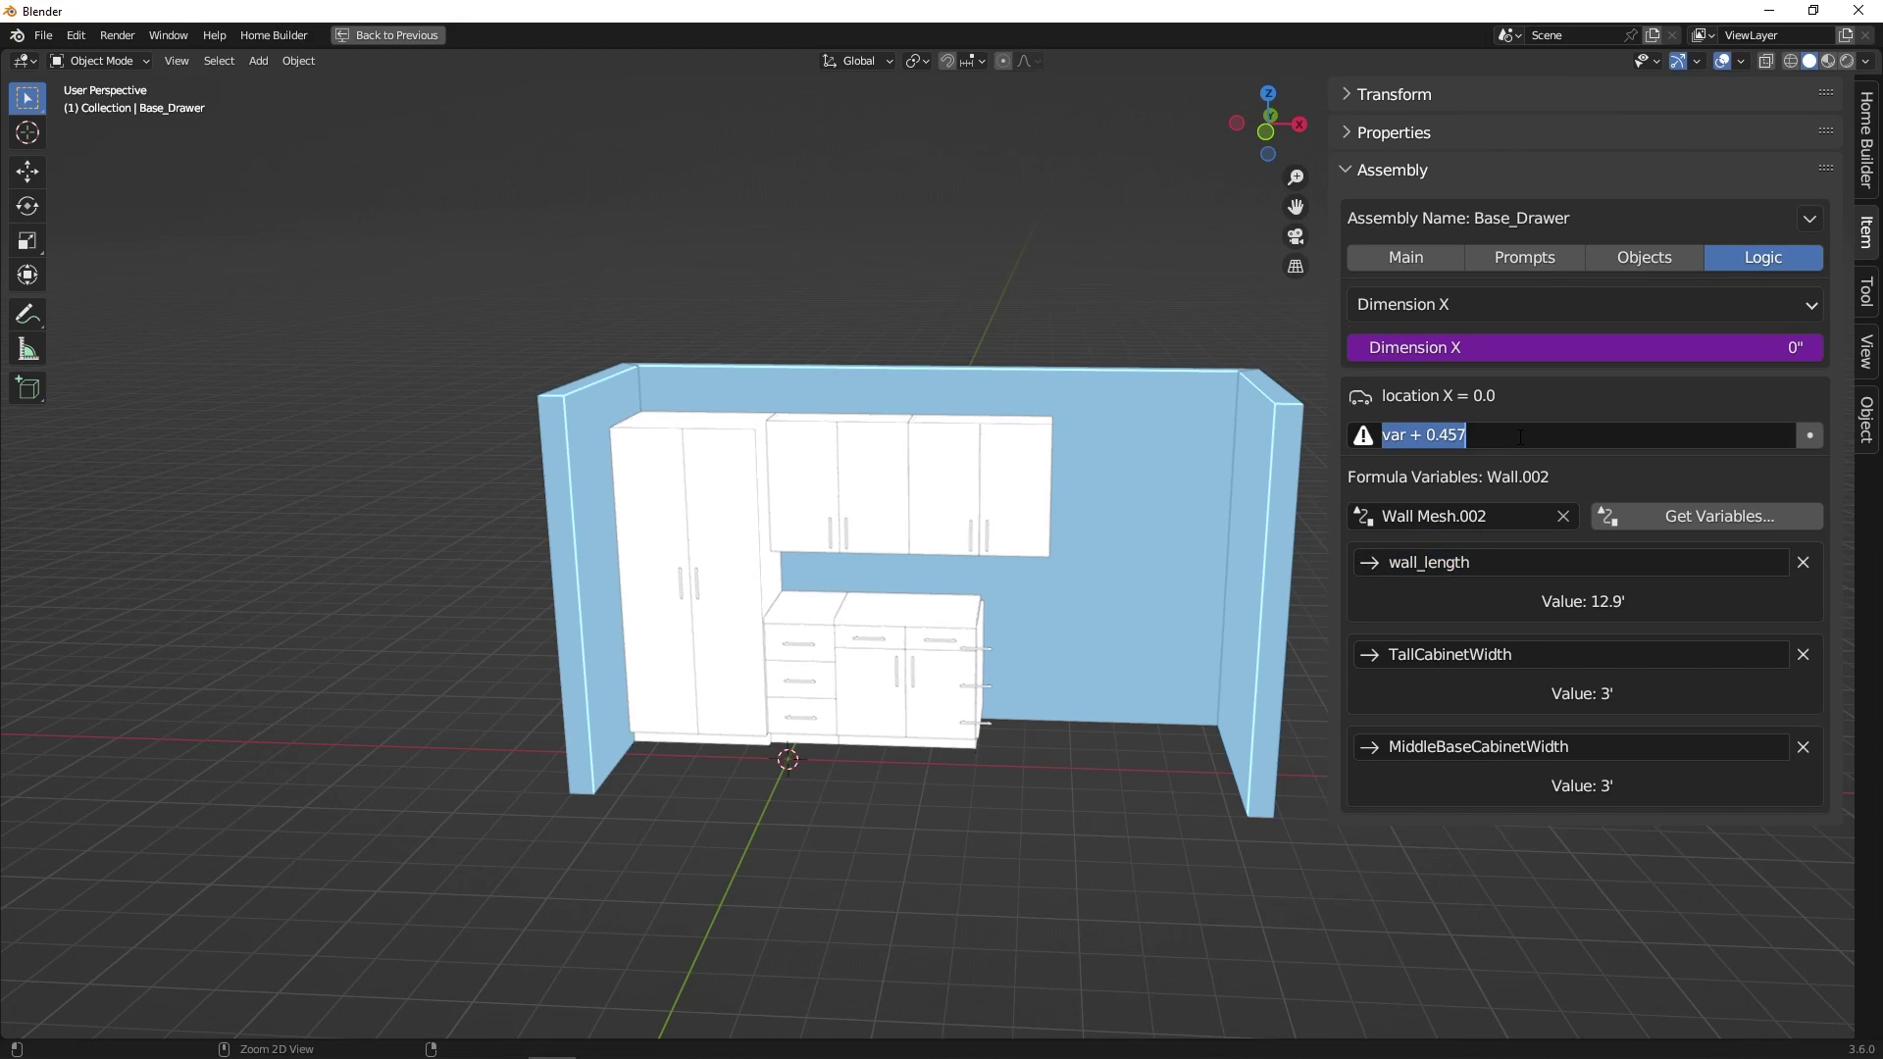
key(ctrl+v)
key(Return)
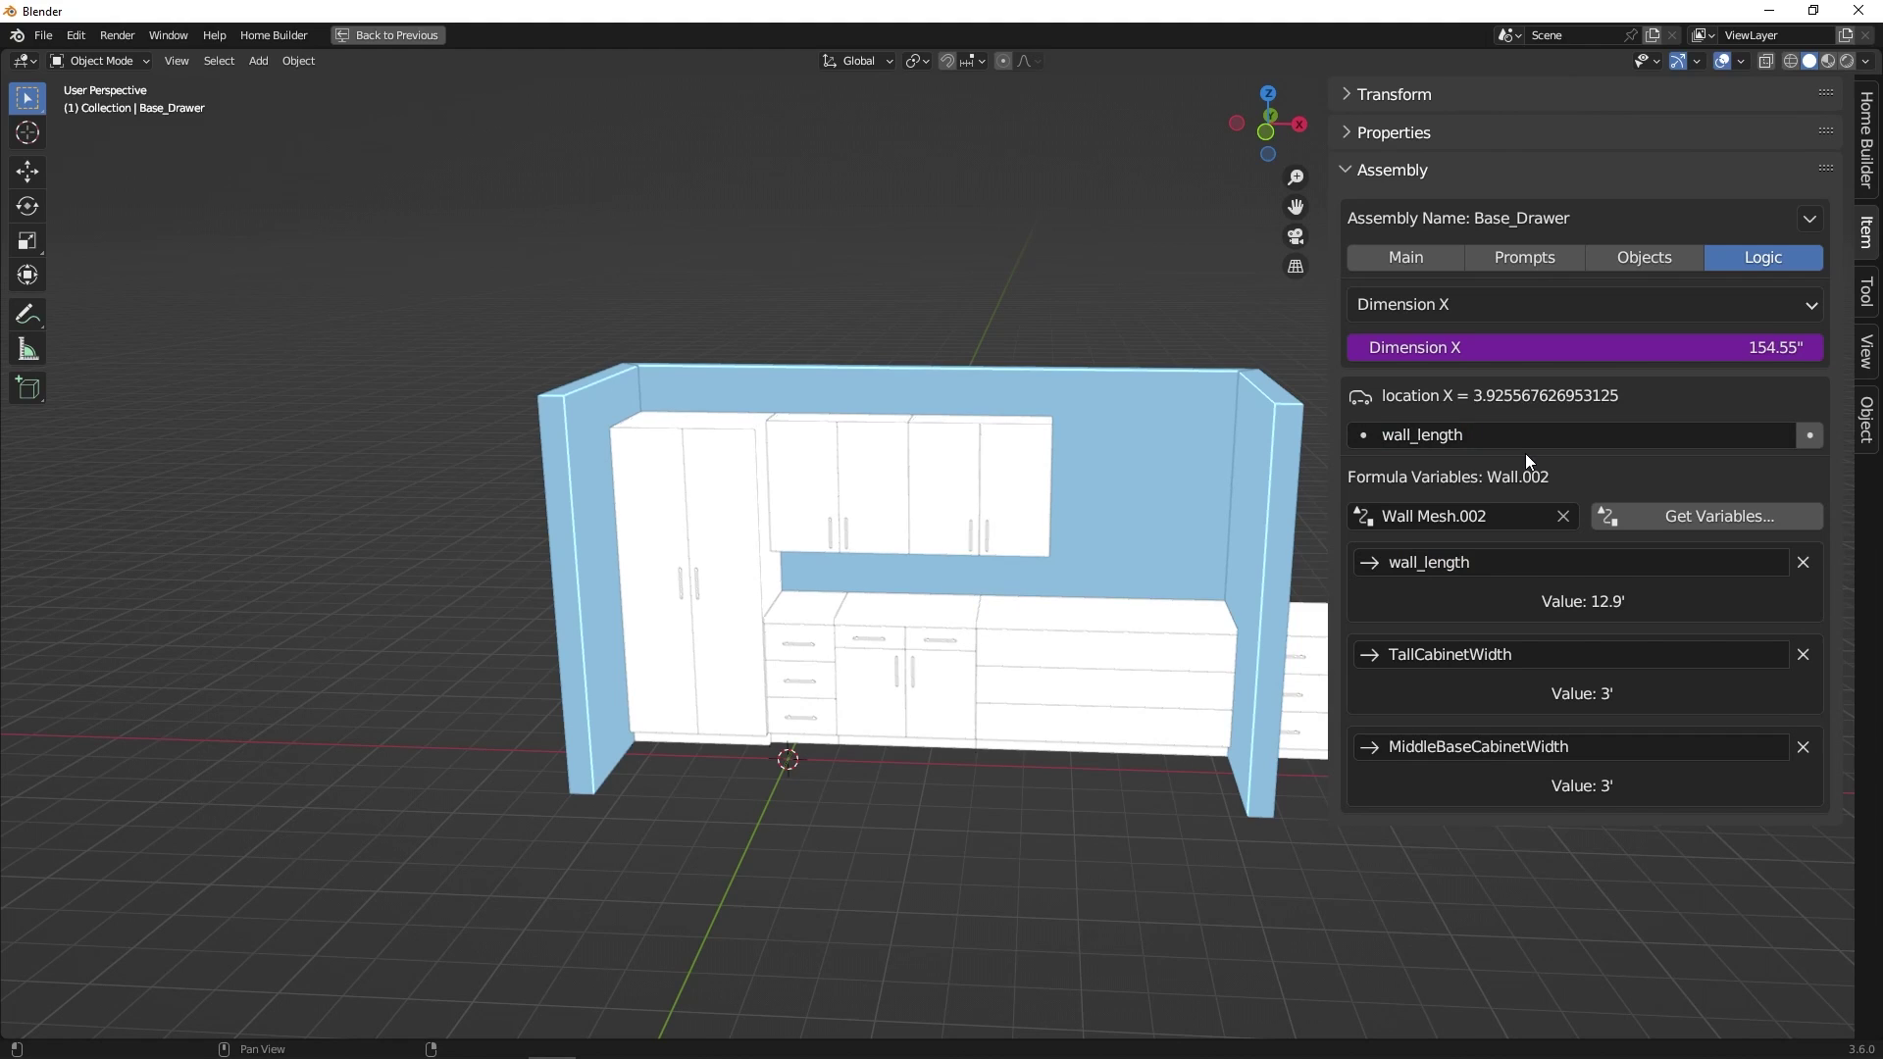
Step: Subtract TallCabinetWidth in the driver expression, making it wall_length-TallCabinetWidth
scroll(1110, 581, down, 3)
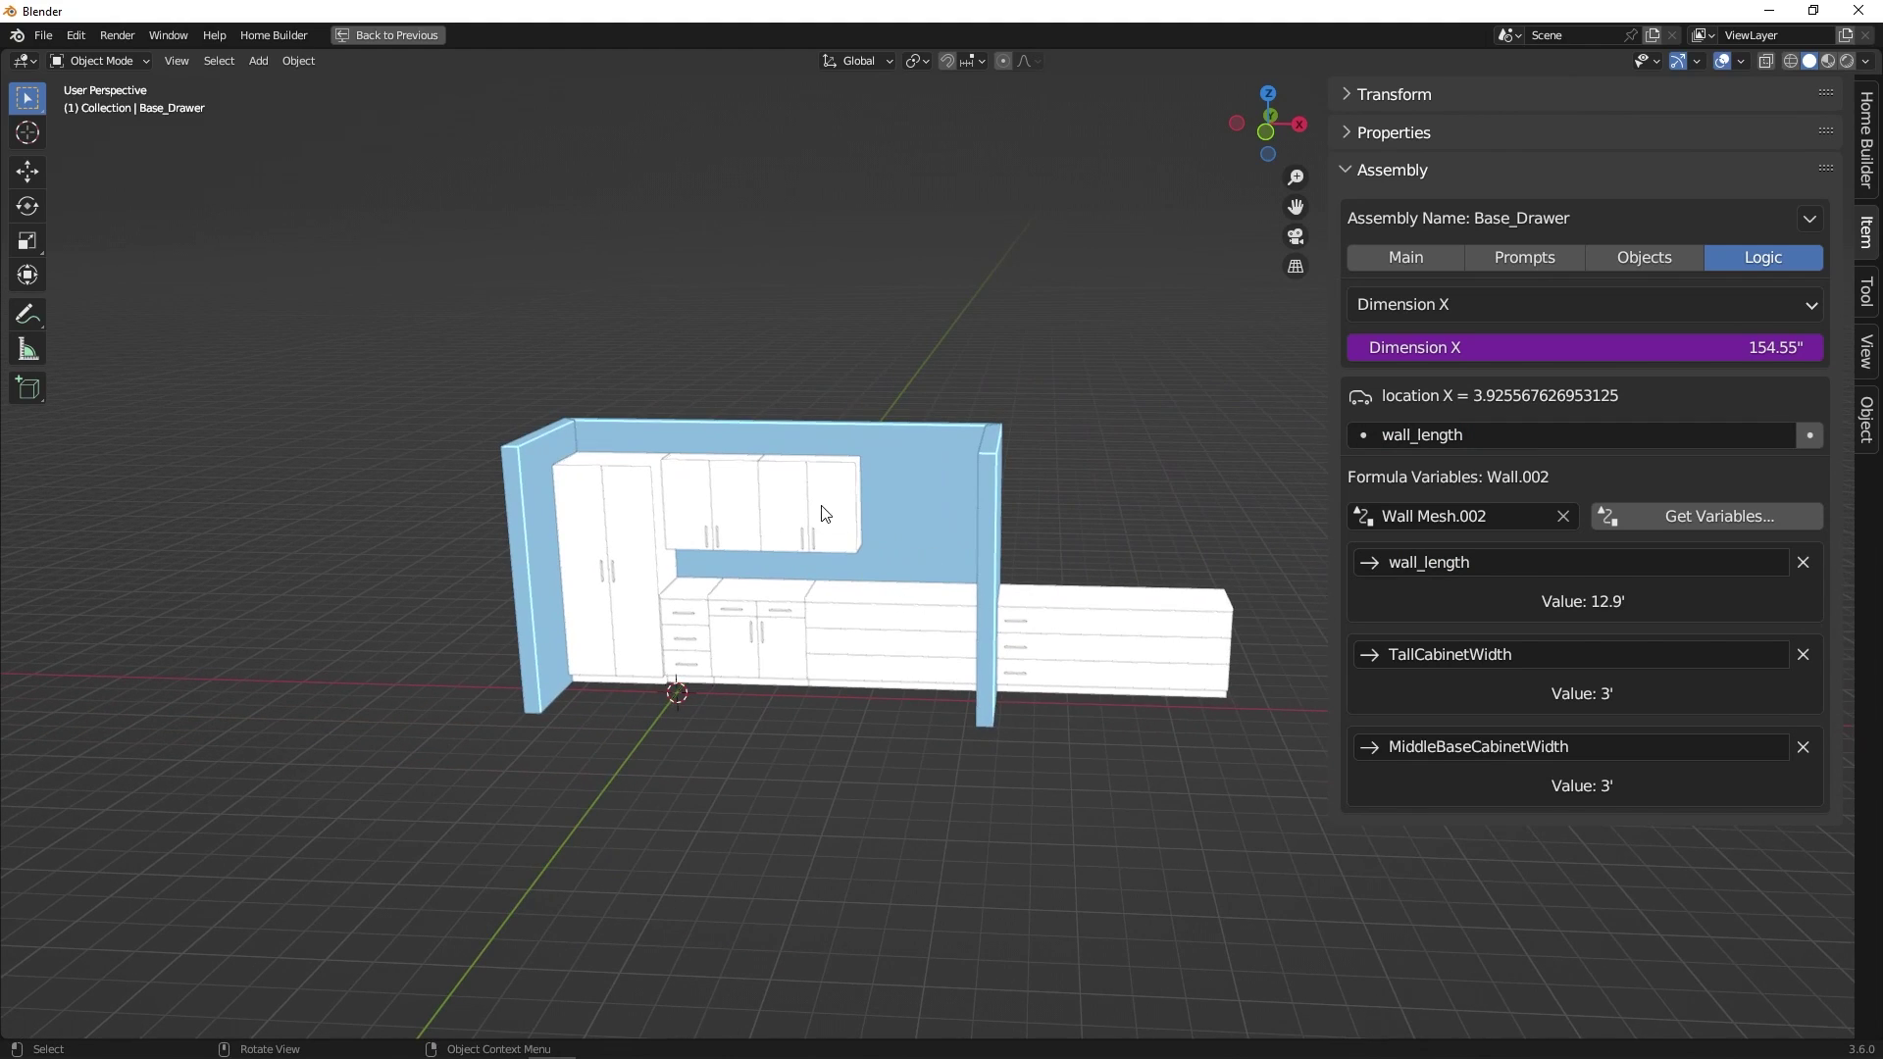
click(1520, 651)
key(ctrl+c)
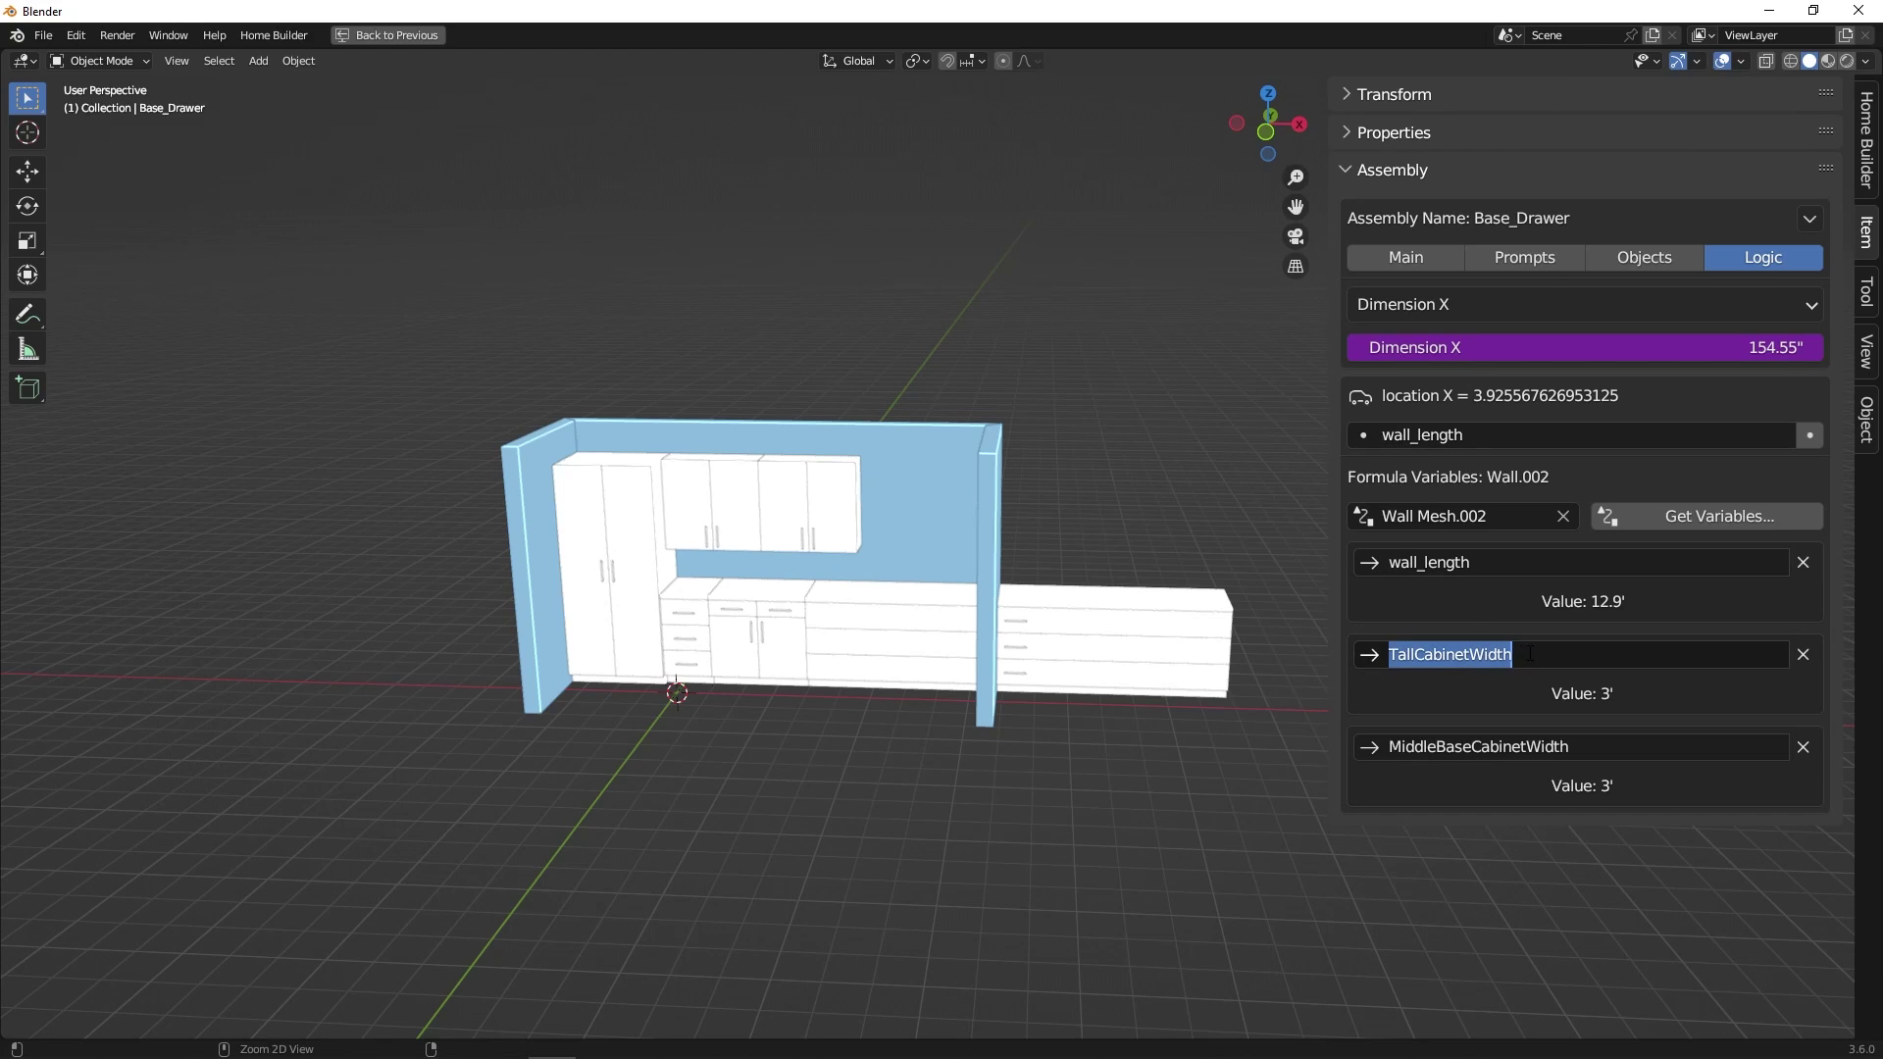
click(1505, 437)
click(1505, 434)
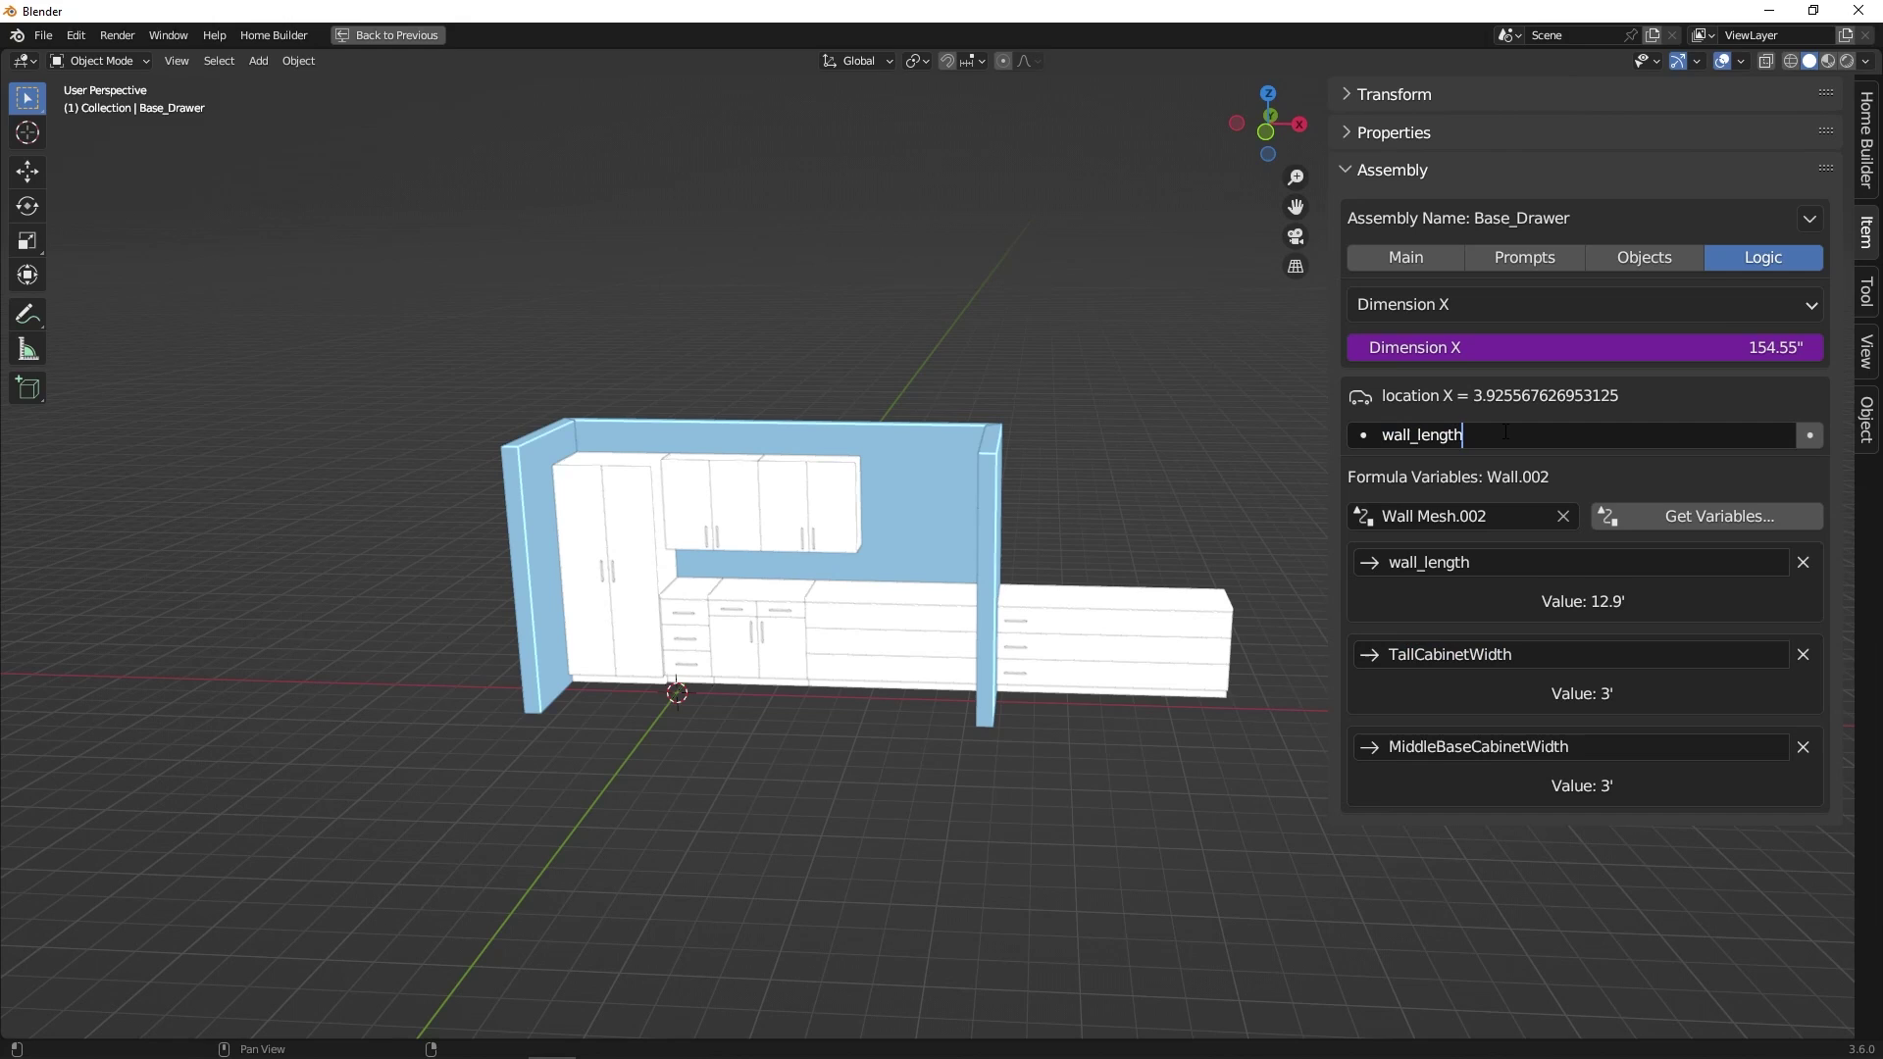
text(-)
key(ctrl+v)
key(Return)
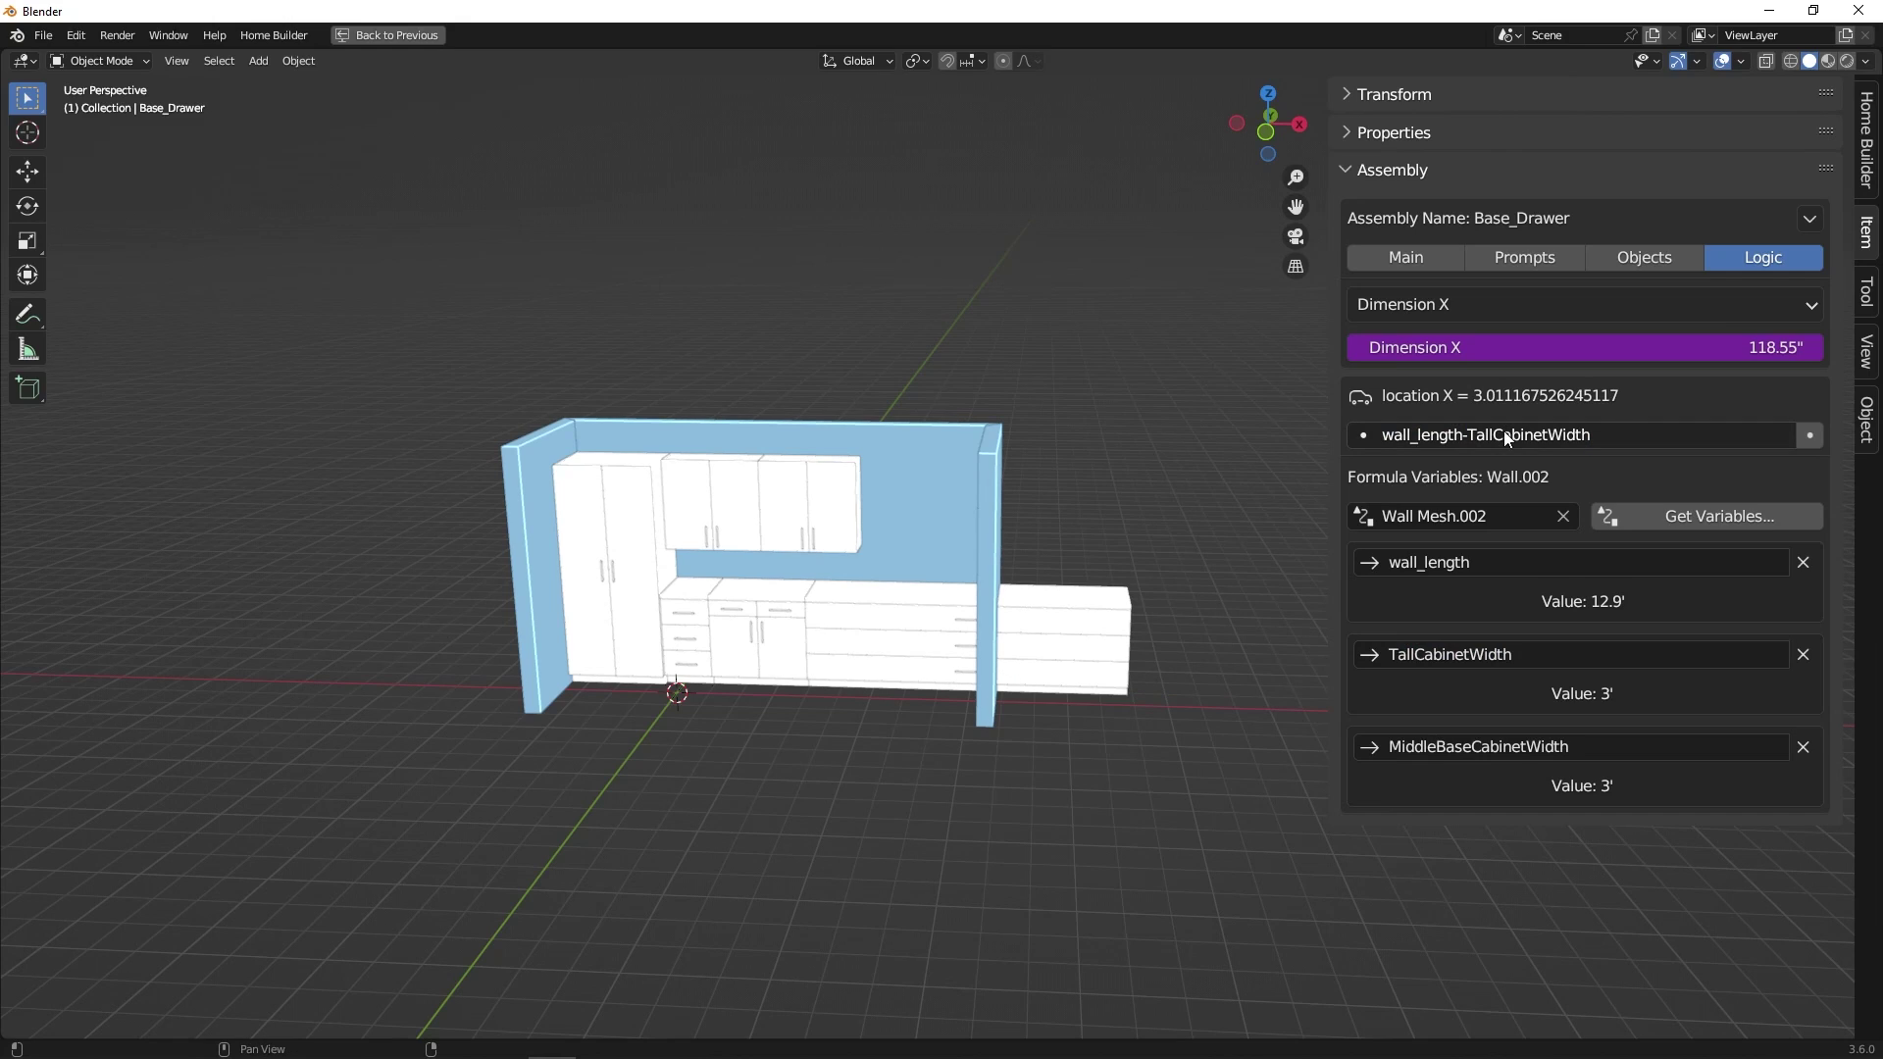
Step: Subtract MiddleBaseCabinetWidth as well, making the driver expression wall_length-TallCabinetWidth-MiddleBaseCabinetWidth
click(1574, 748)
key(ctrl+c)
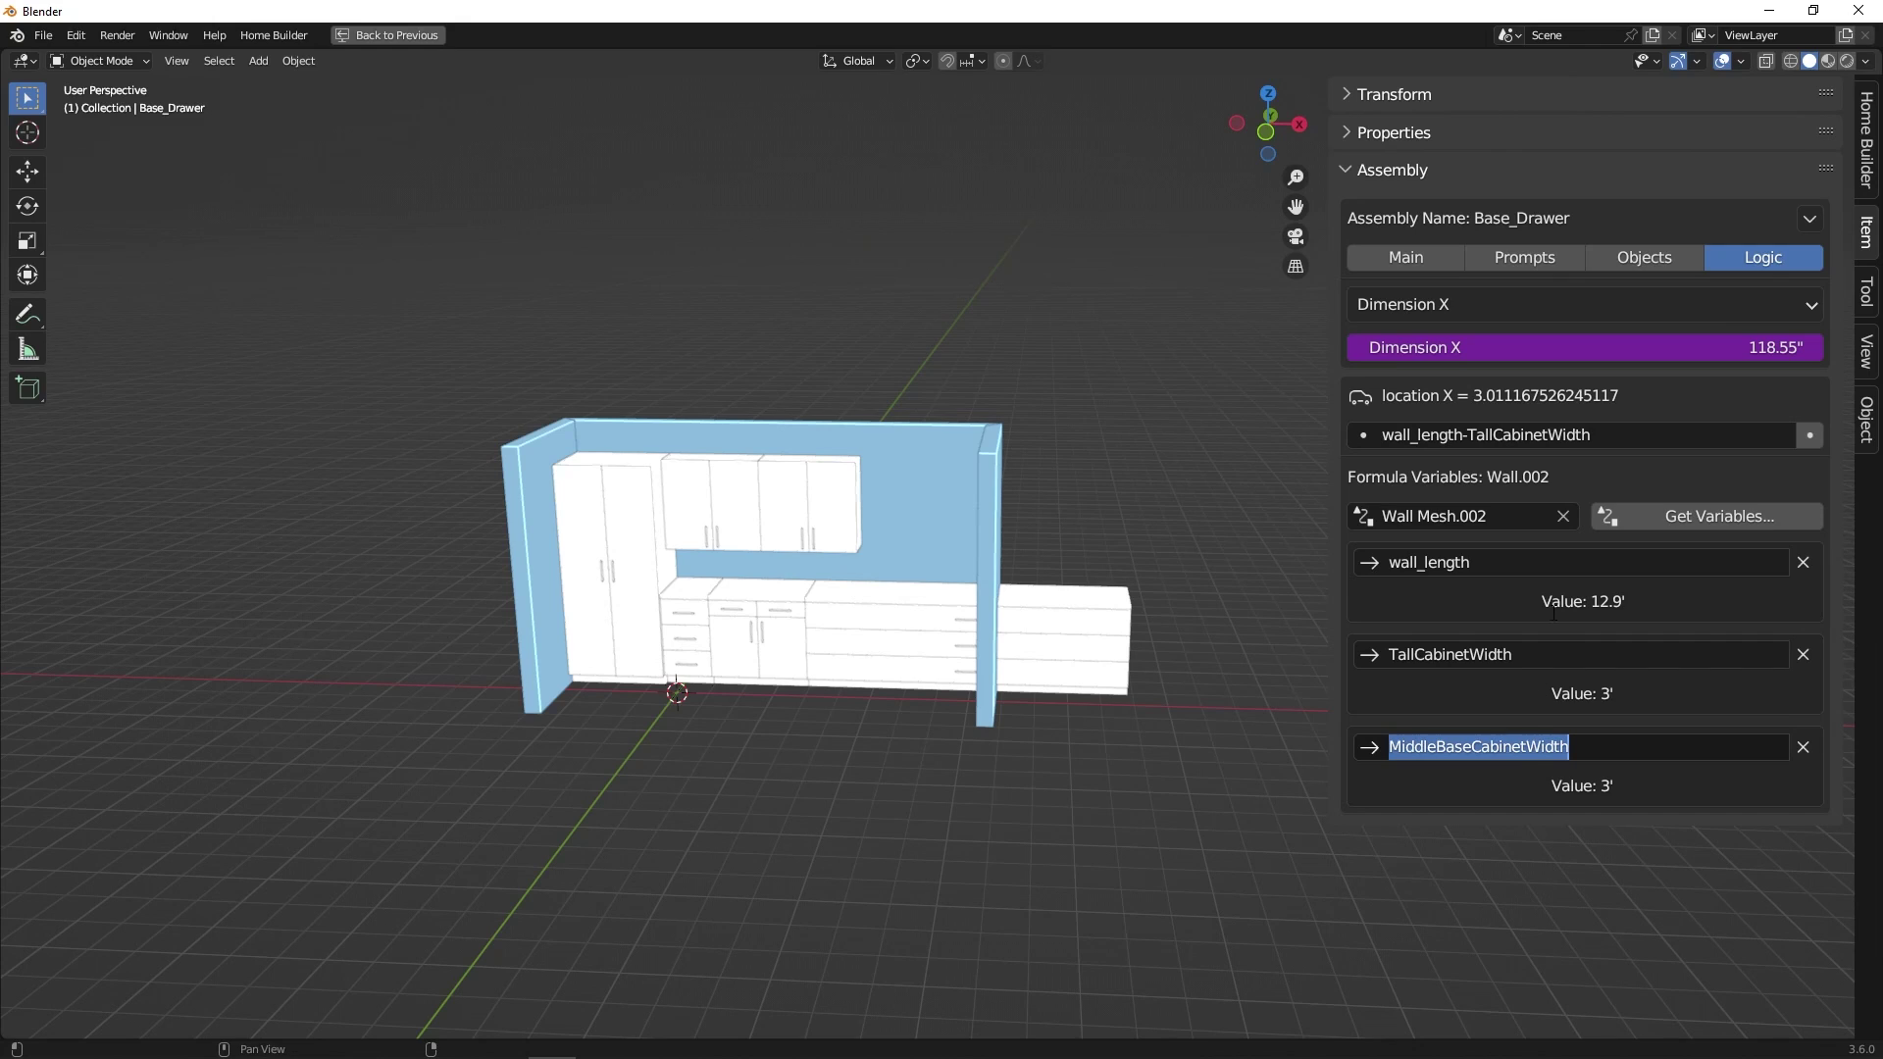
click(1616, 434)
click(1619, 435)
text(-)
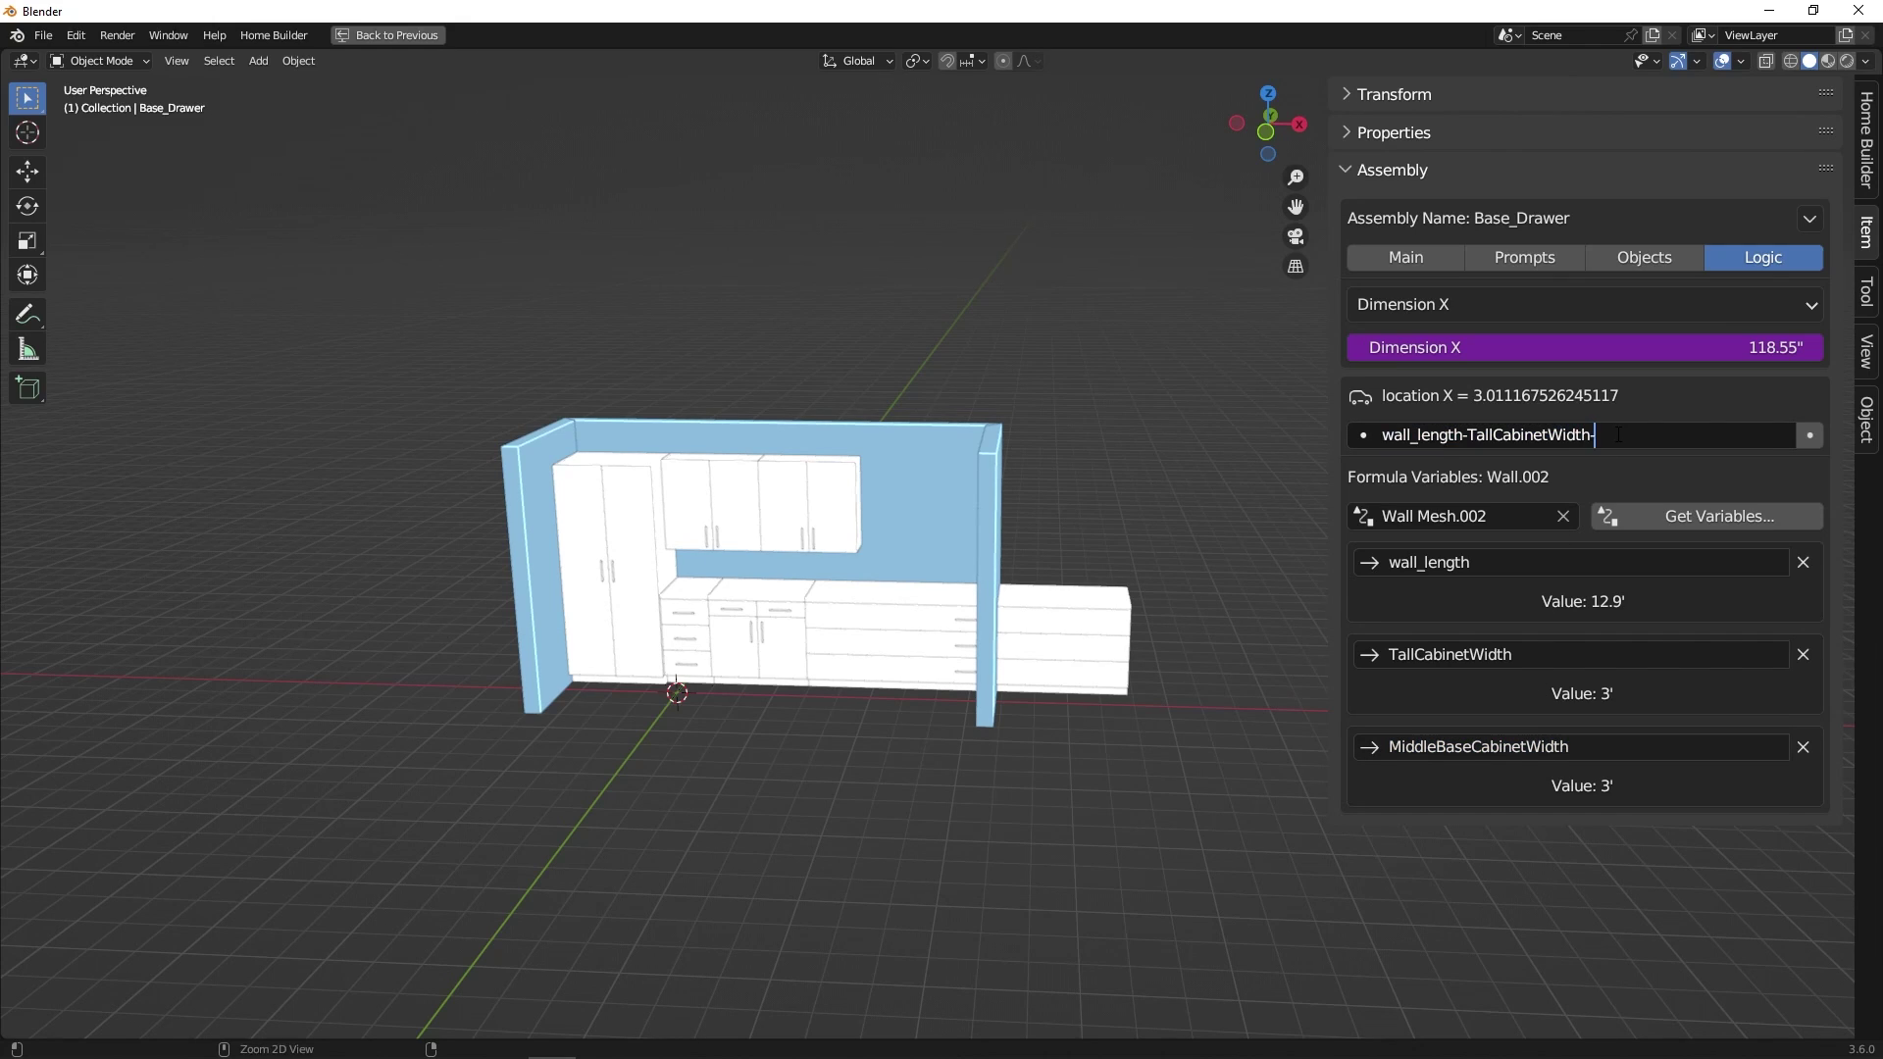
key(ctrl+v)
key(Return)
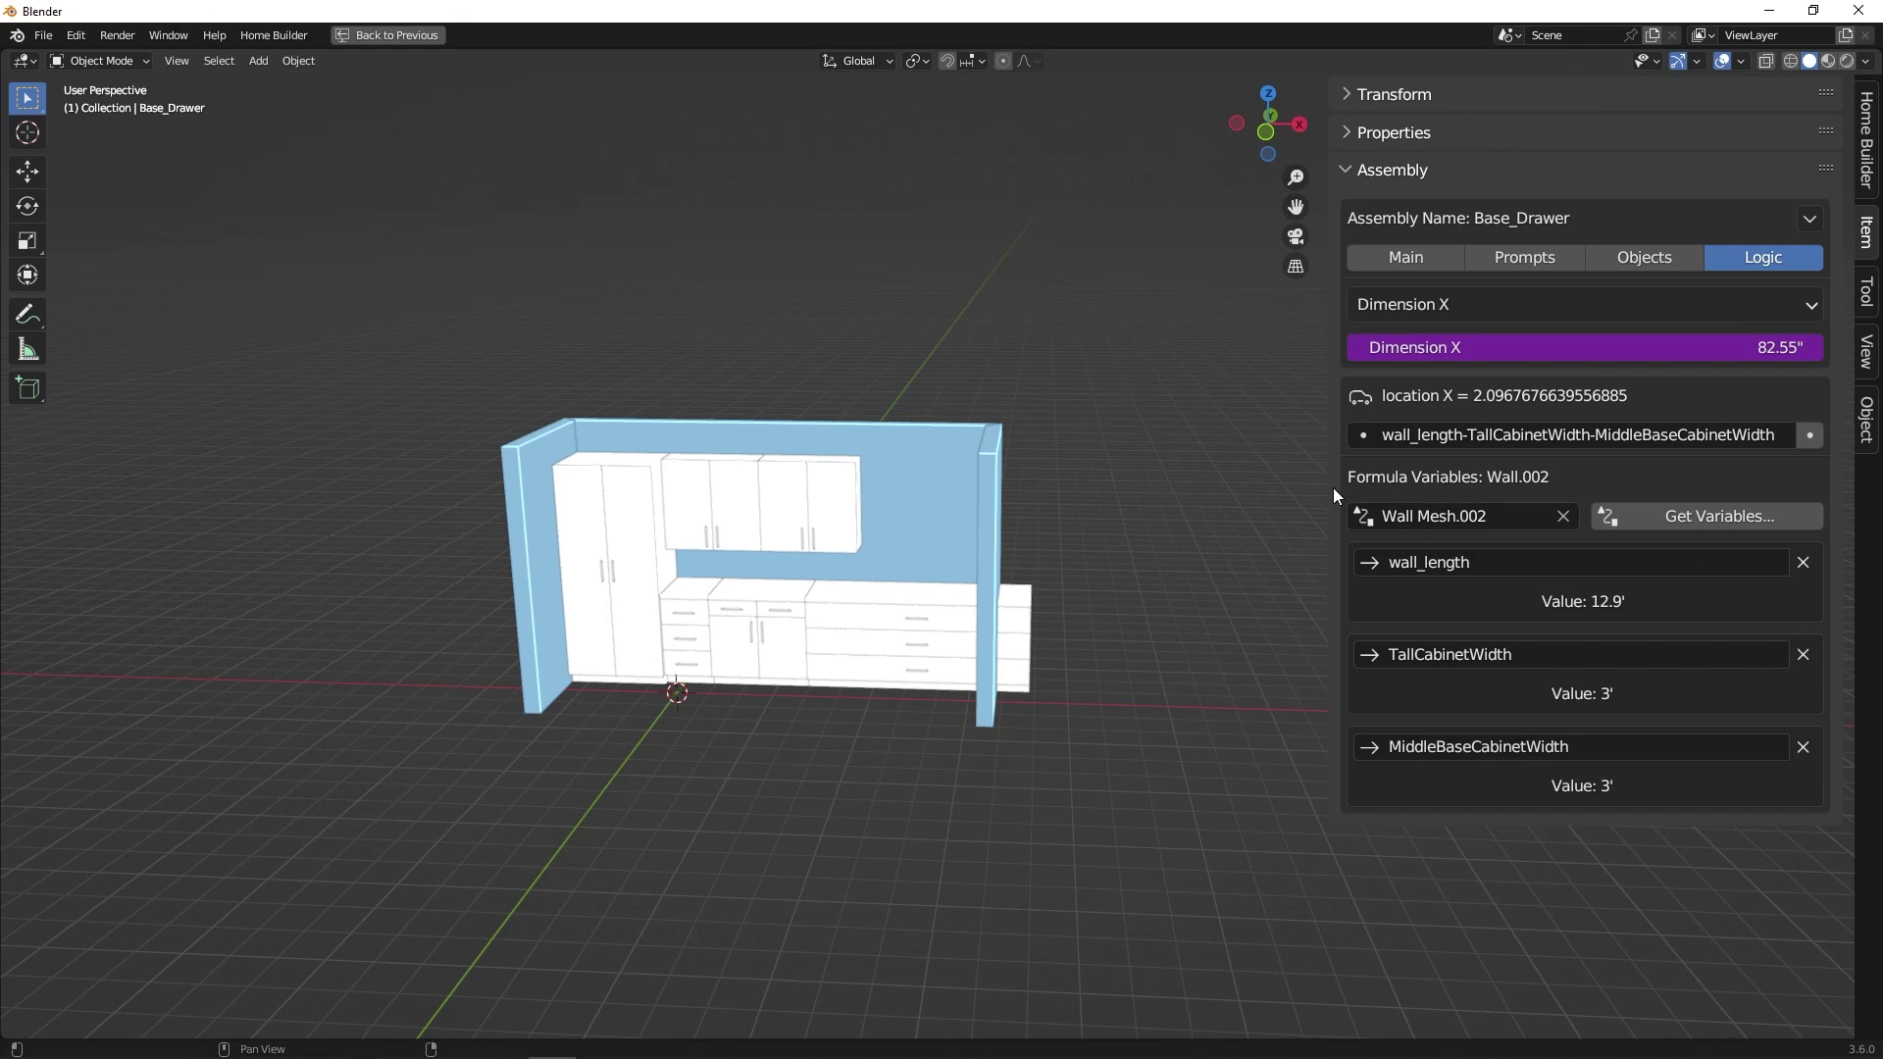
Step: Widen the sidebar and append /2 to the end of the Base_Drawer driver expression
drag(1330, 488, 1228, 486)
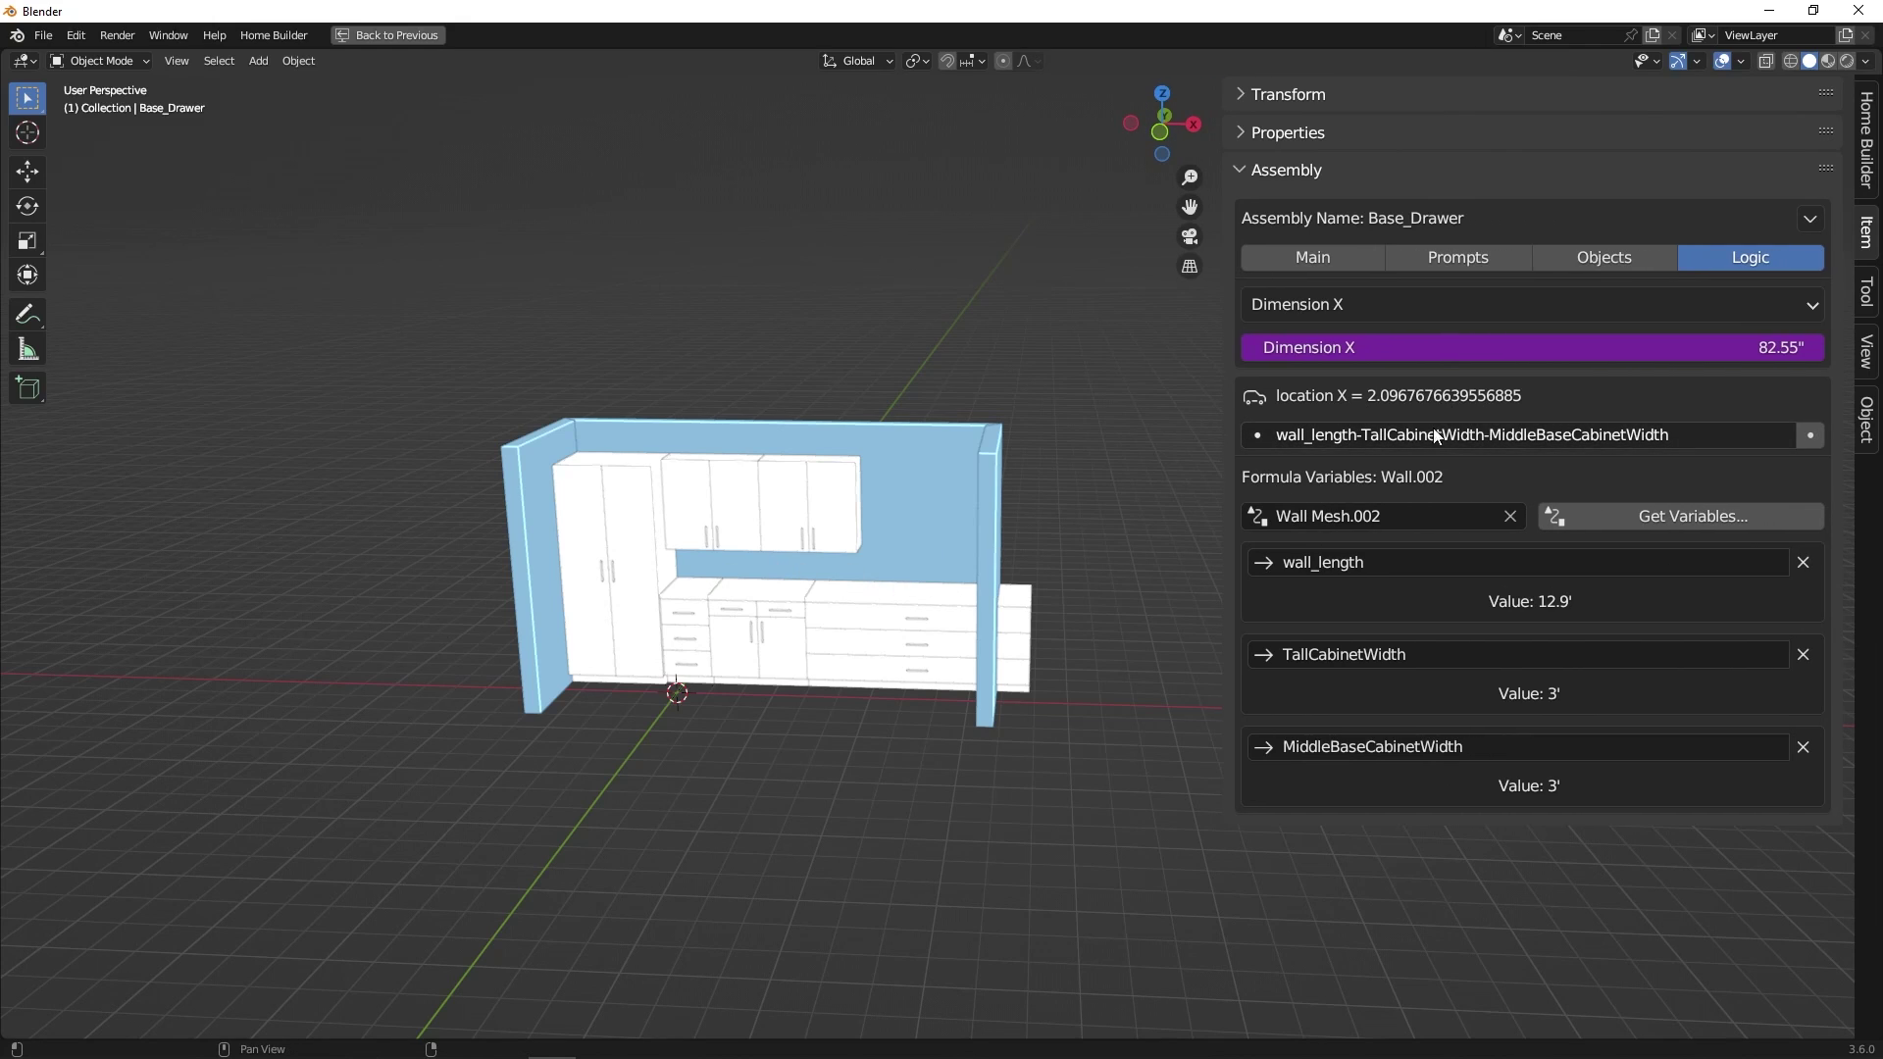
click(1689, 435)
click(1688, 434)
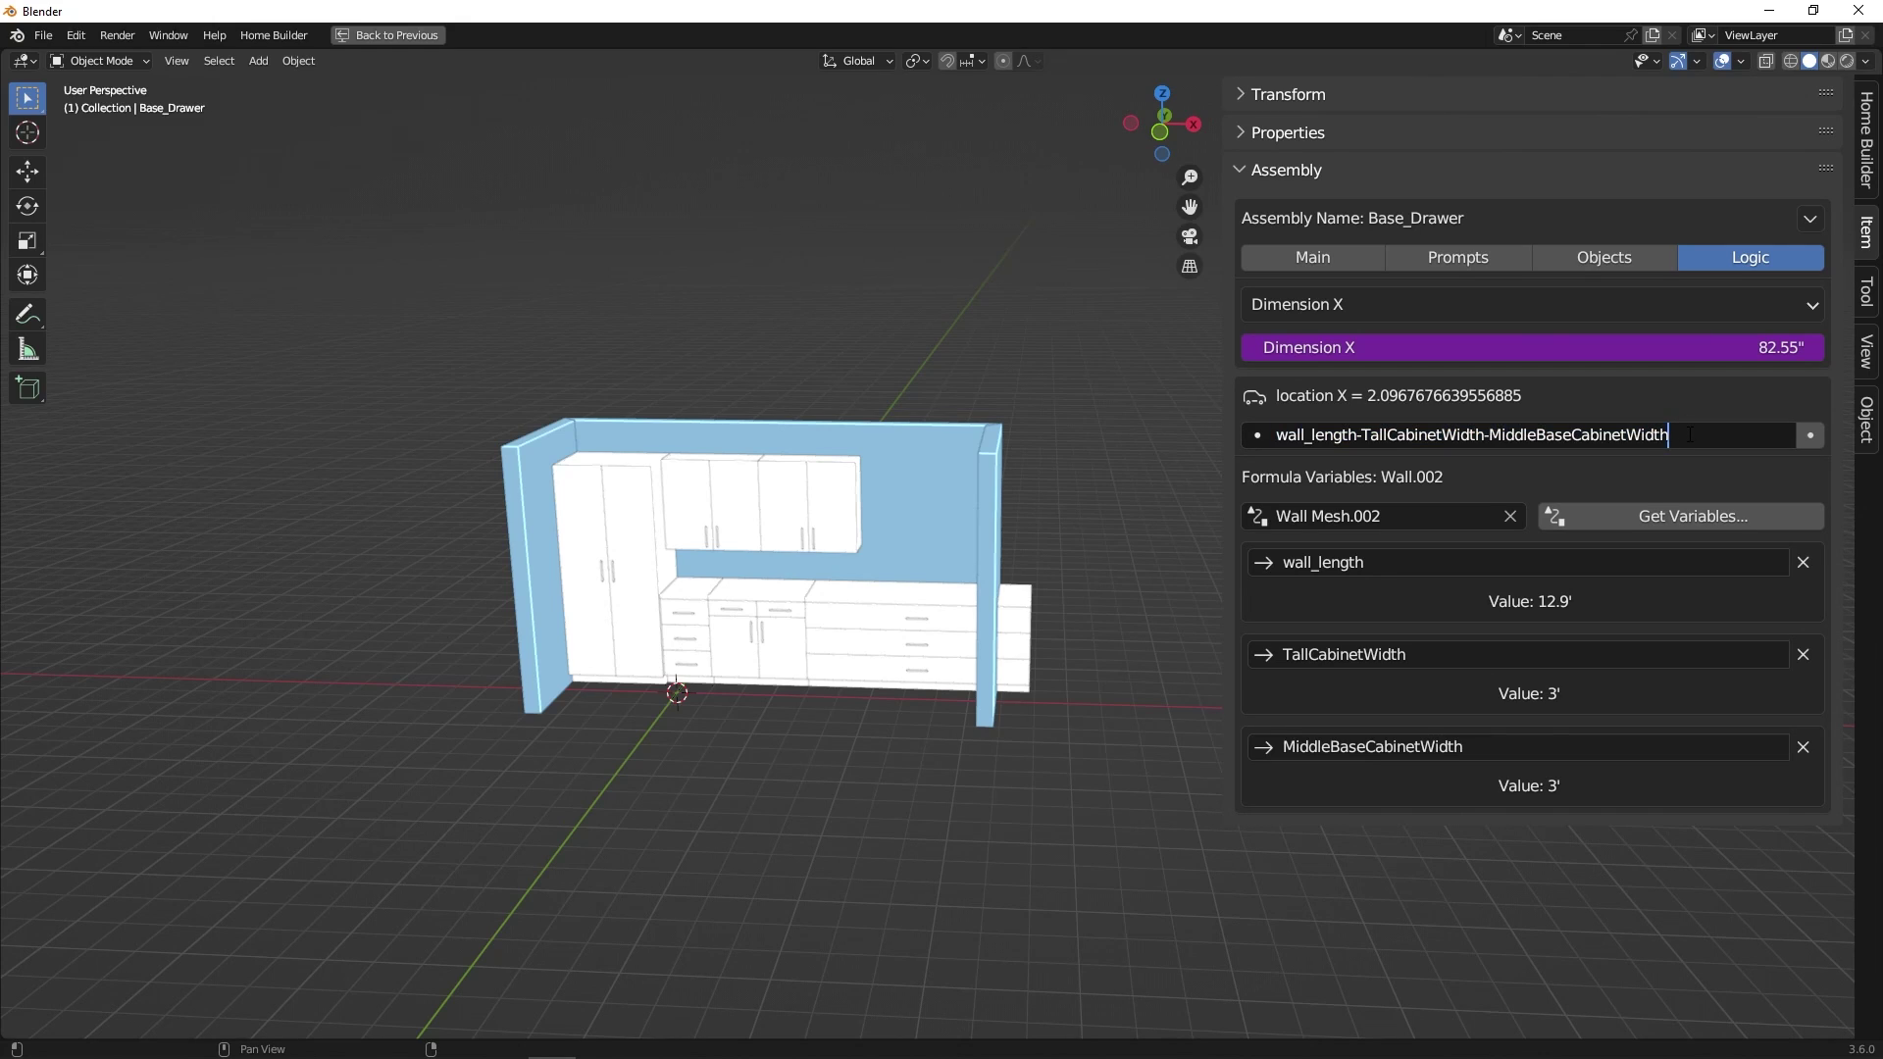
text(/2)
key(Return)
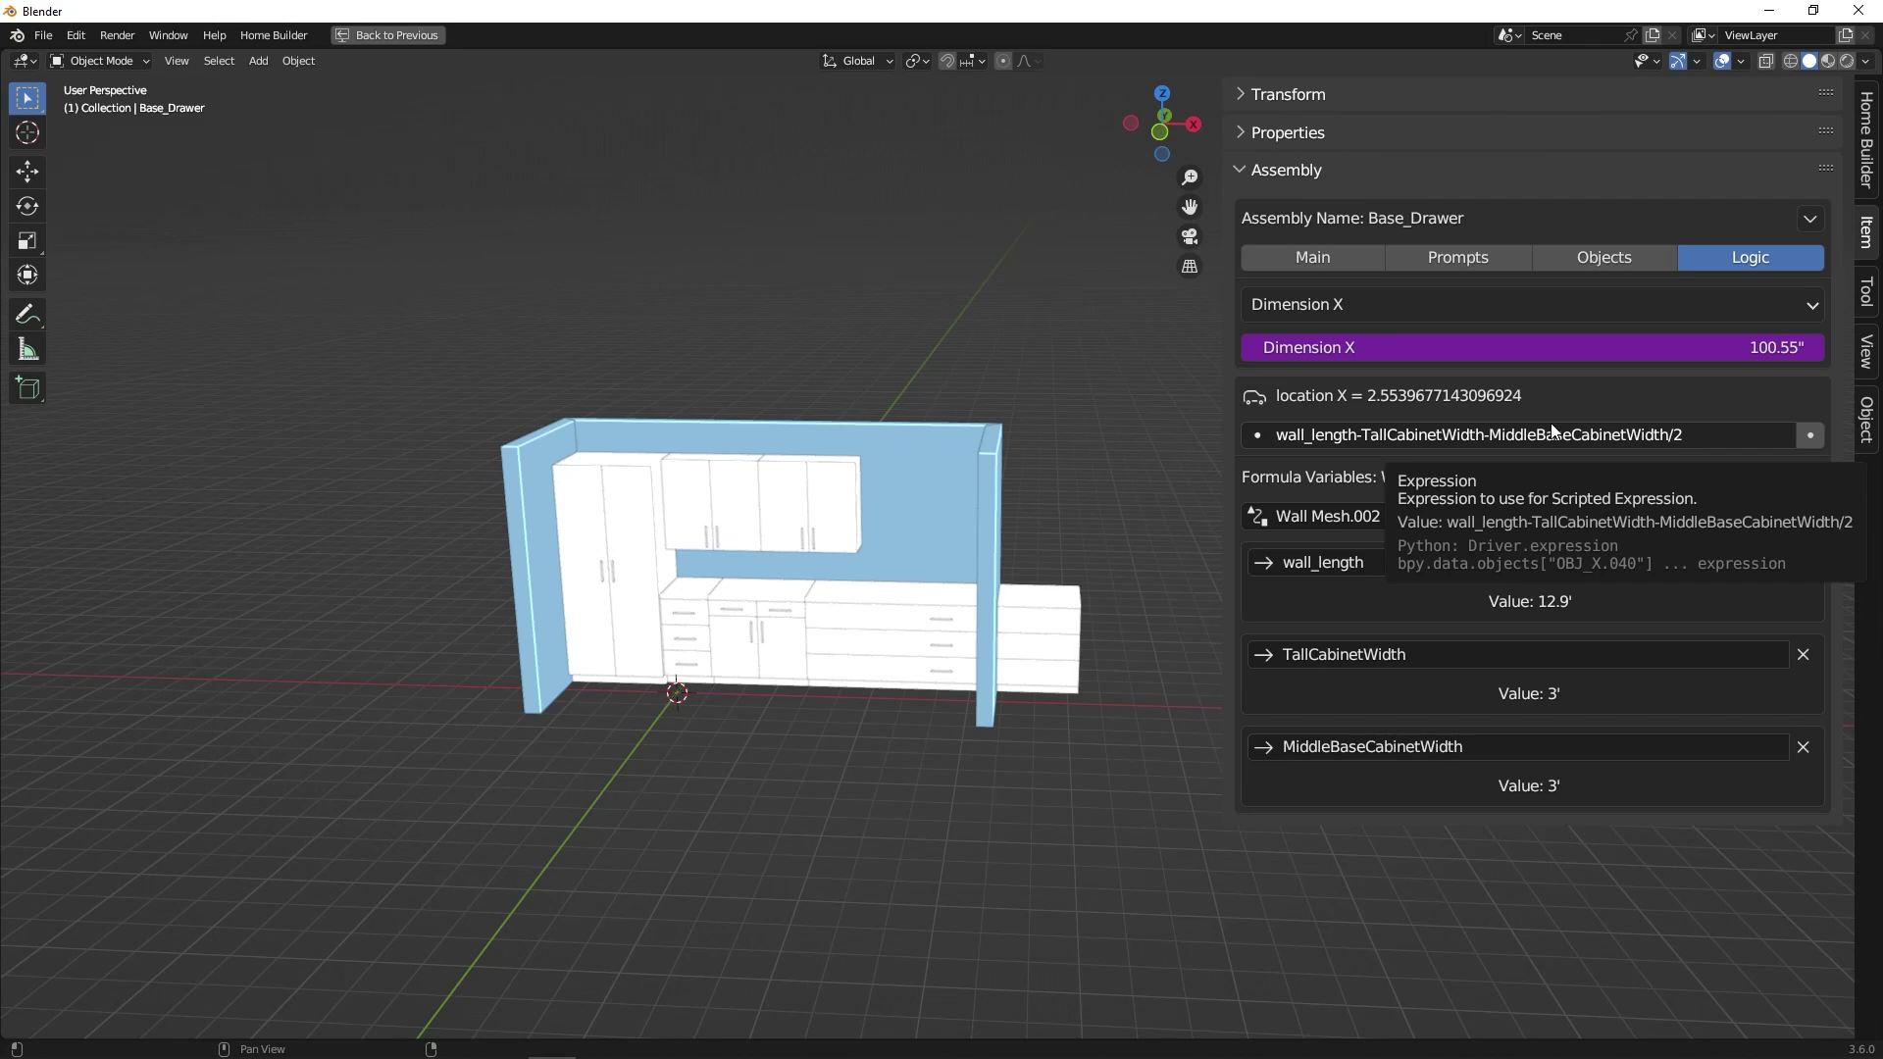
Step: Enclose the subtraction in parentheses so the Base_Drawer driver expression reads (wall_length-TallCabinetWidth-MiddleBaseCabinetWidth)/2
click(1672, 434)
click(1672, 434)
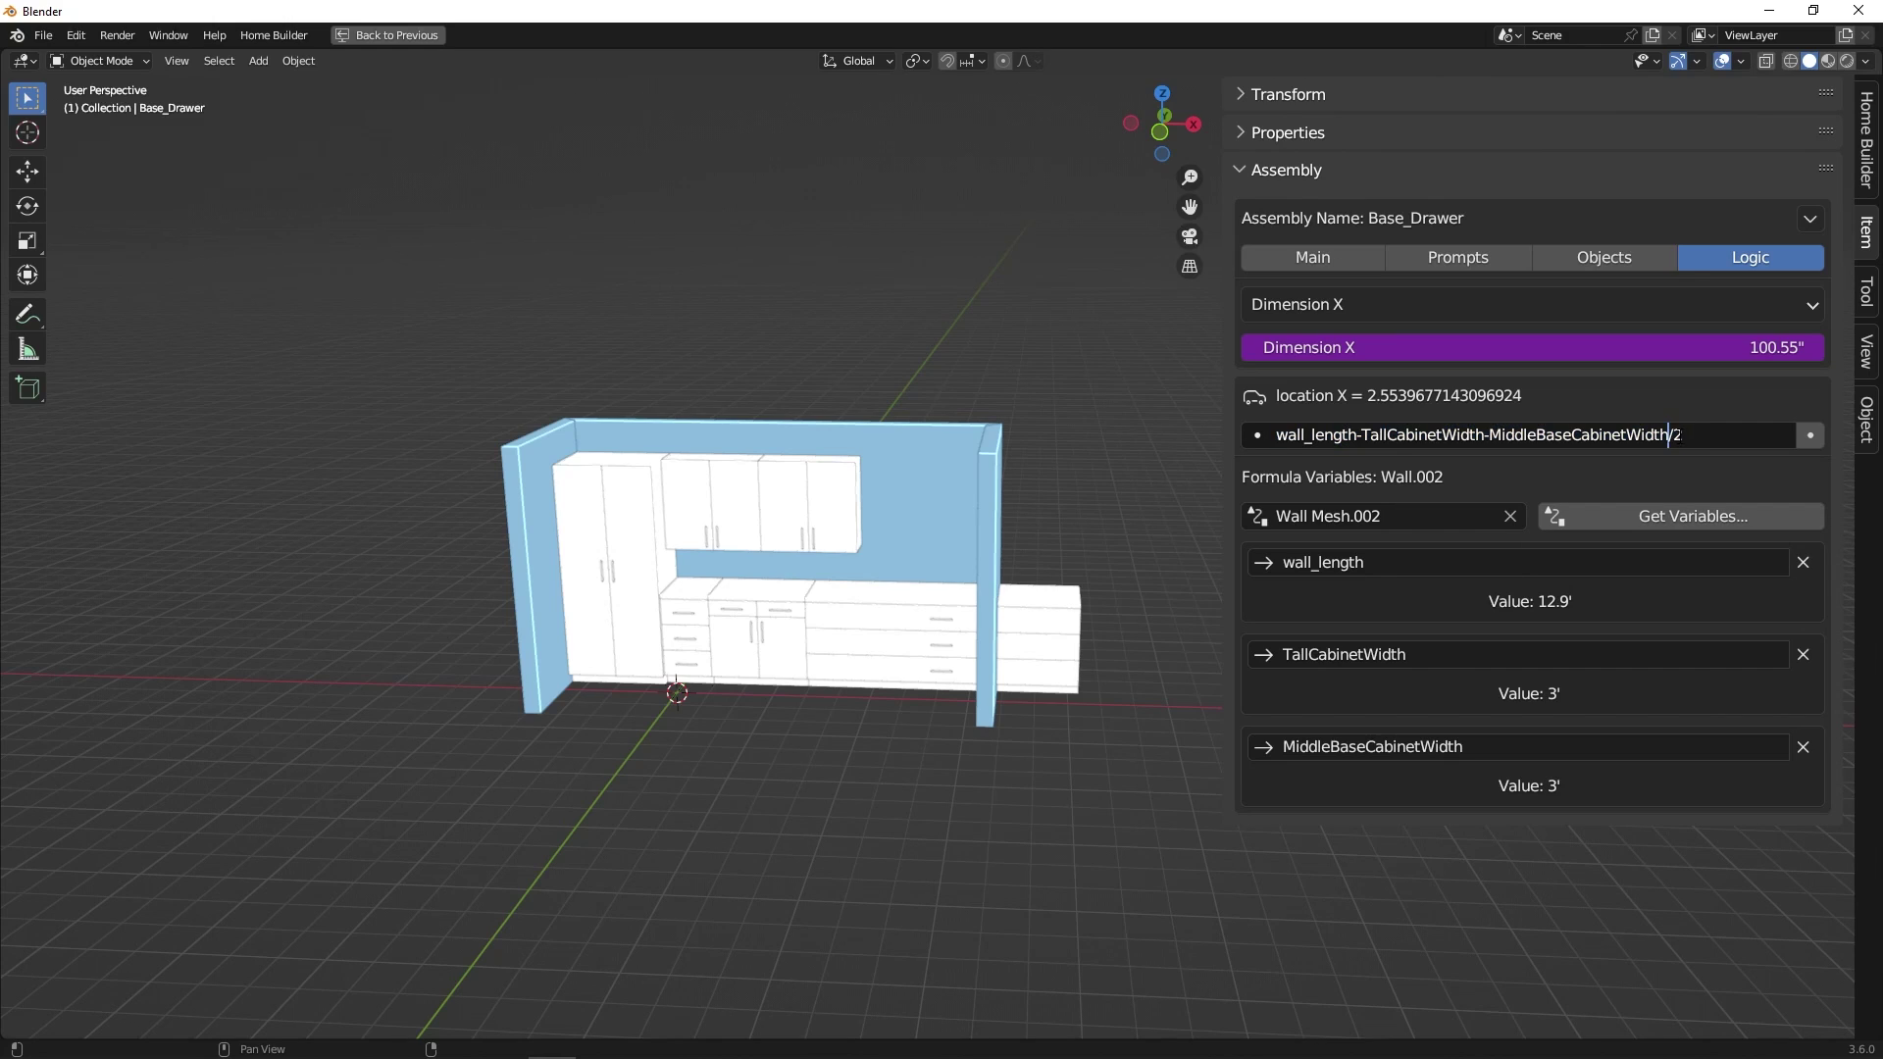
text())
click(1279, 434)
text(()
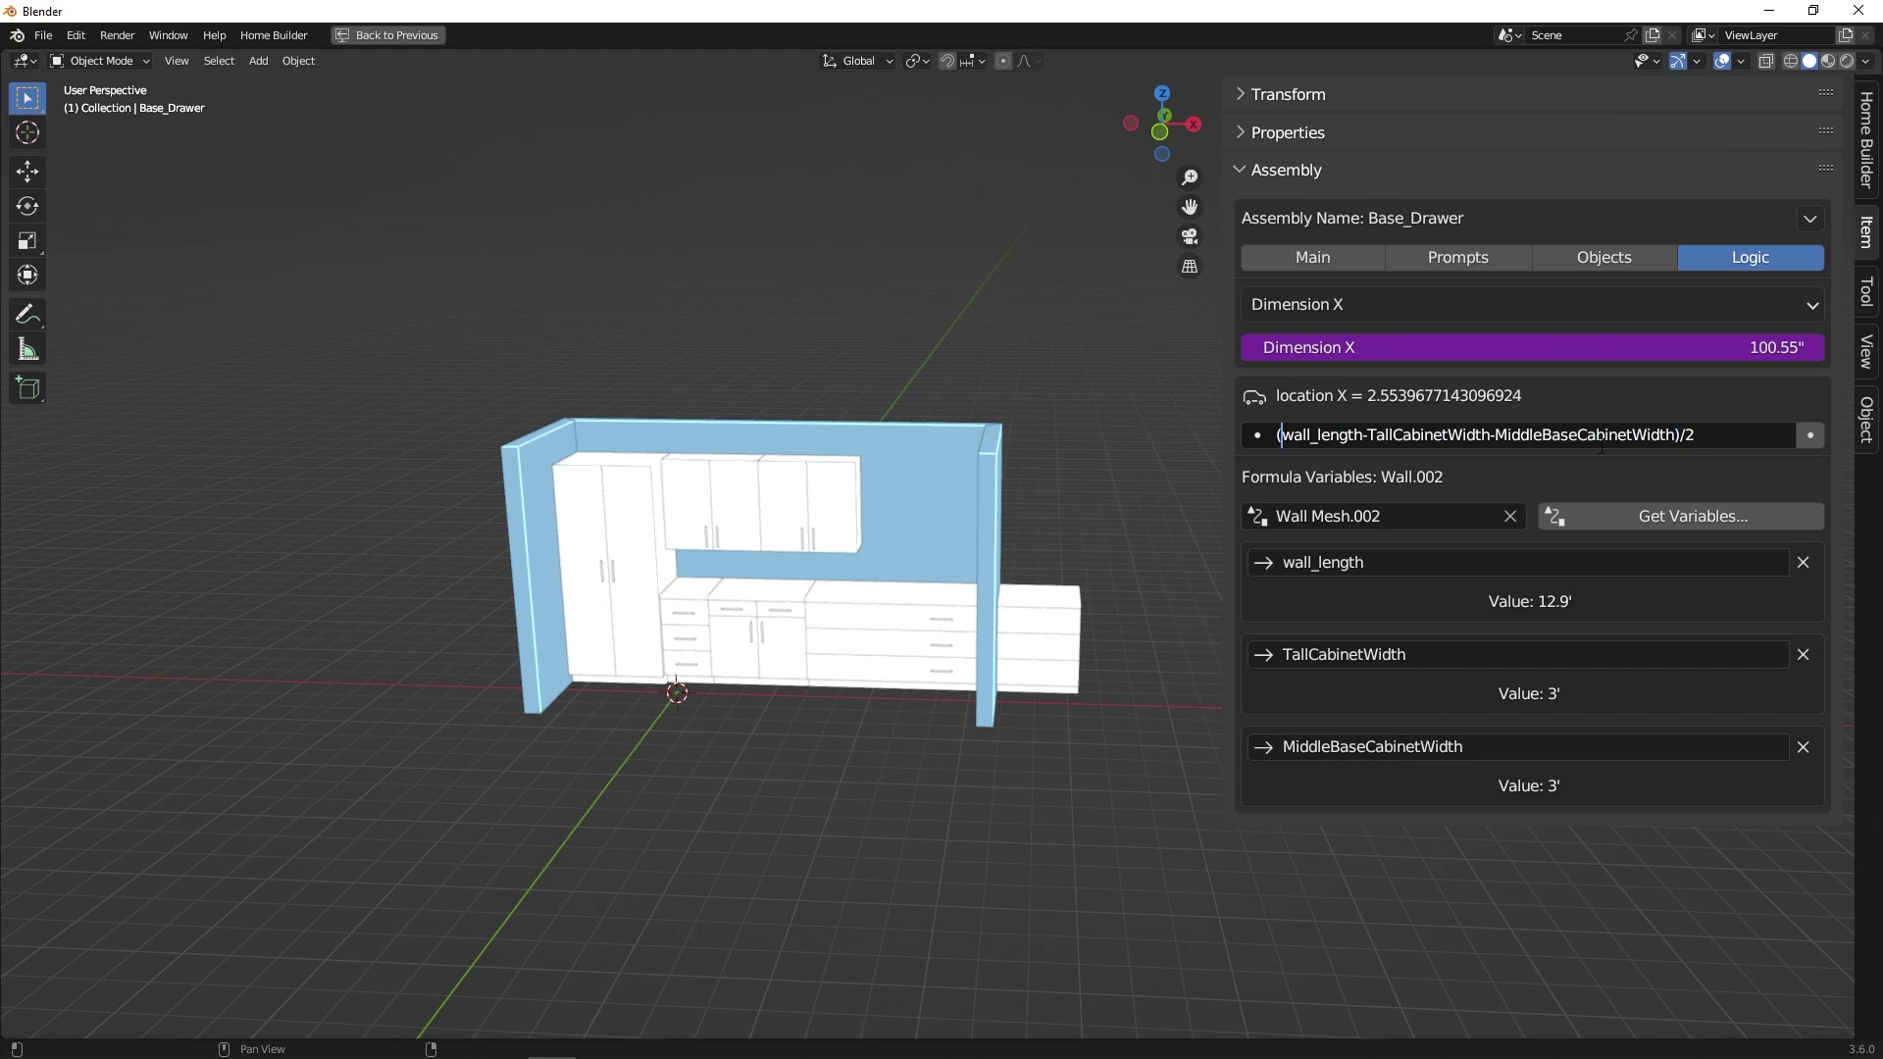
key(Return)
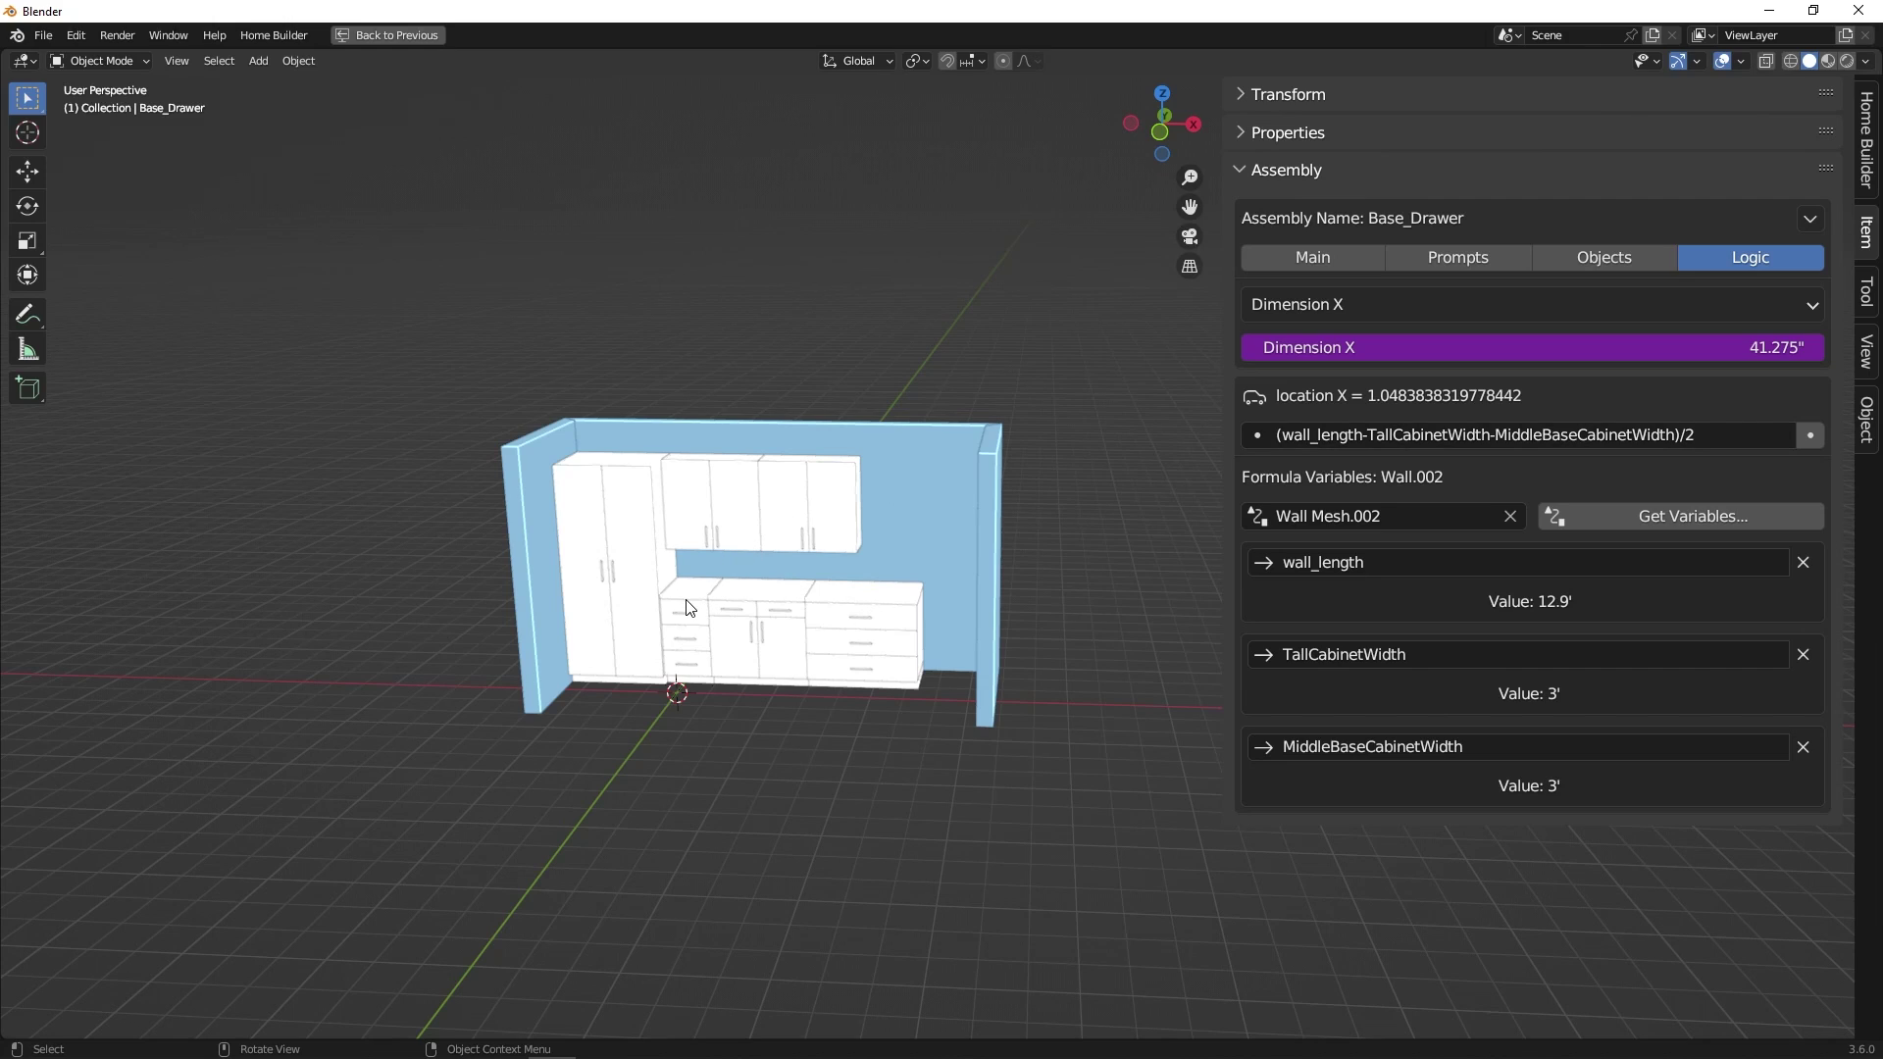
Step: Copy the Base_Drawer Dimension X driver and paste it onto Dimension X of the other drawer base cabinet, Base_Drawer.001
right_click(1457, 350)
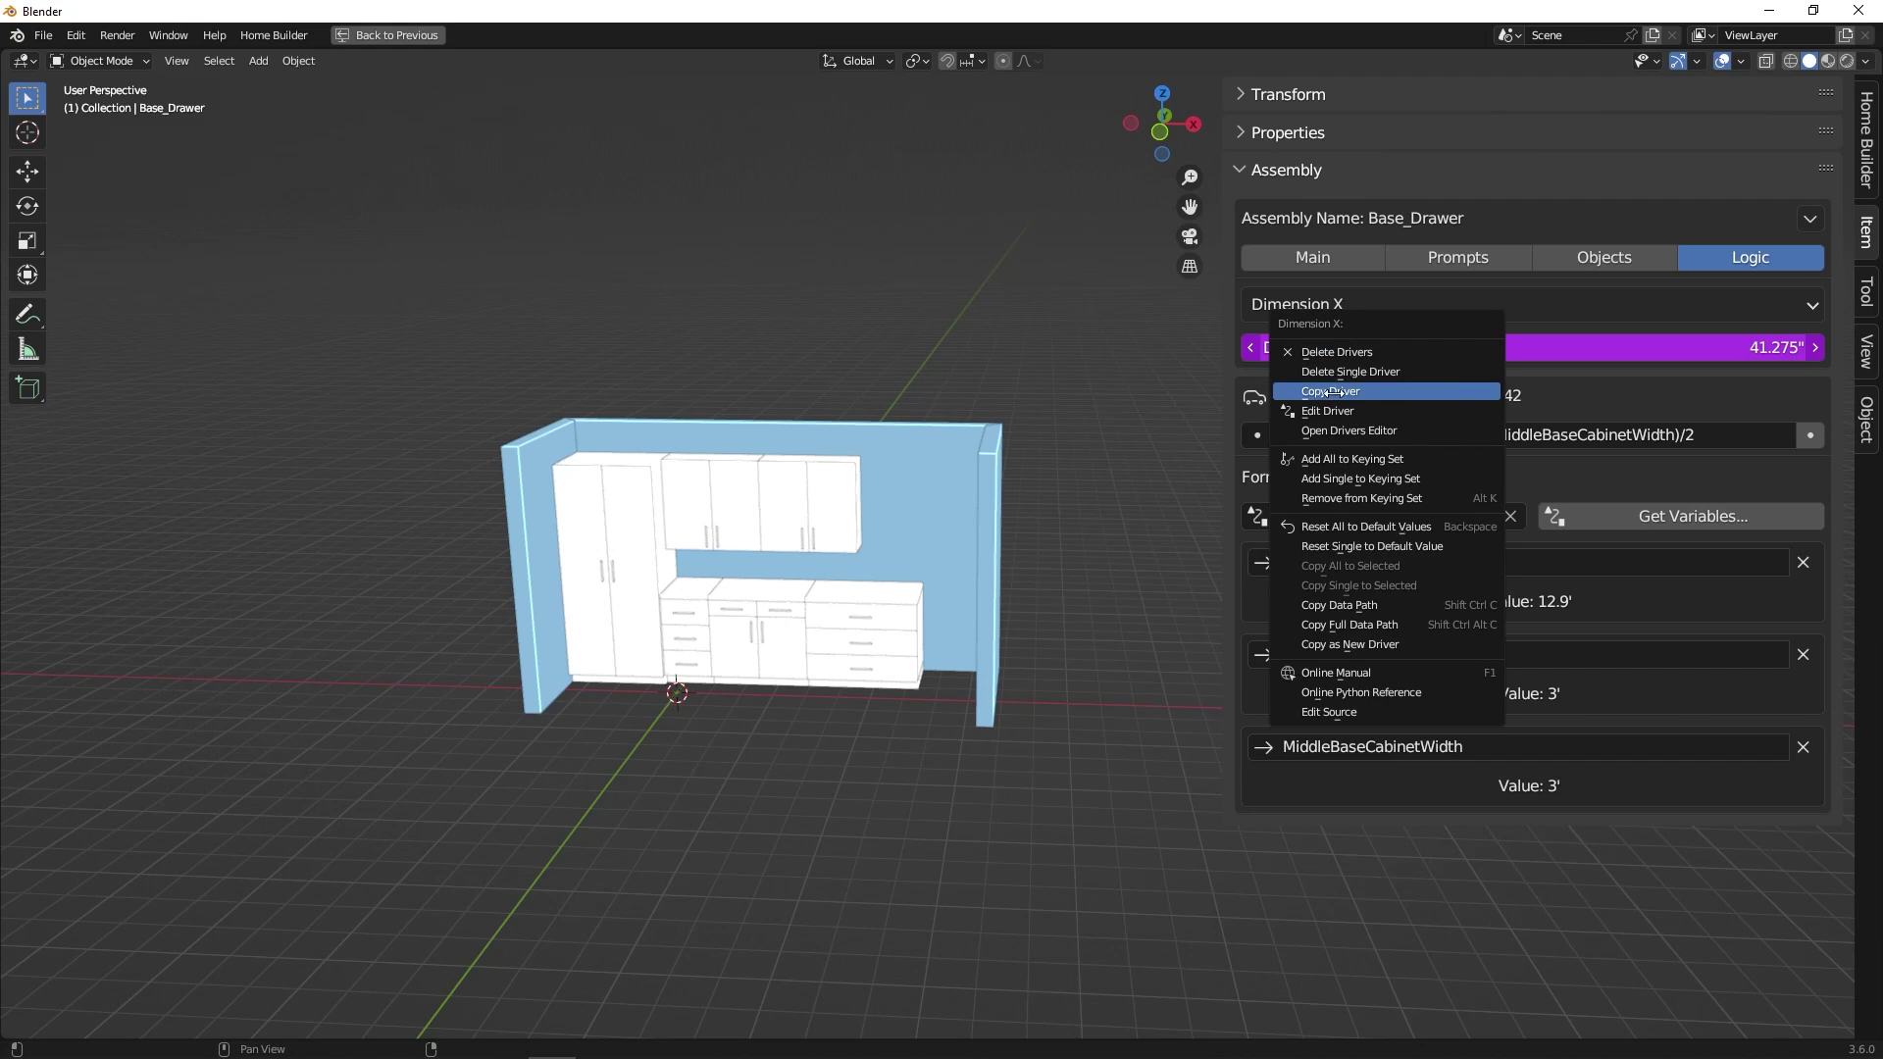
click(1358, 392)
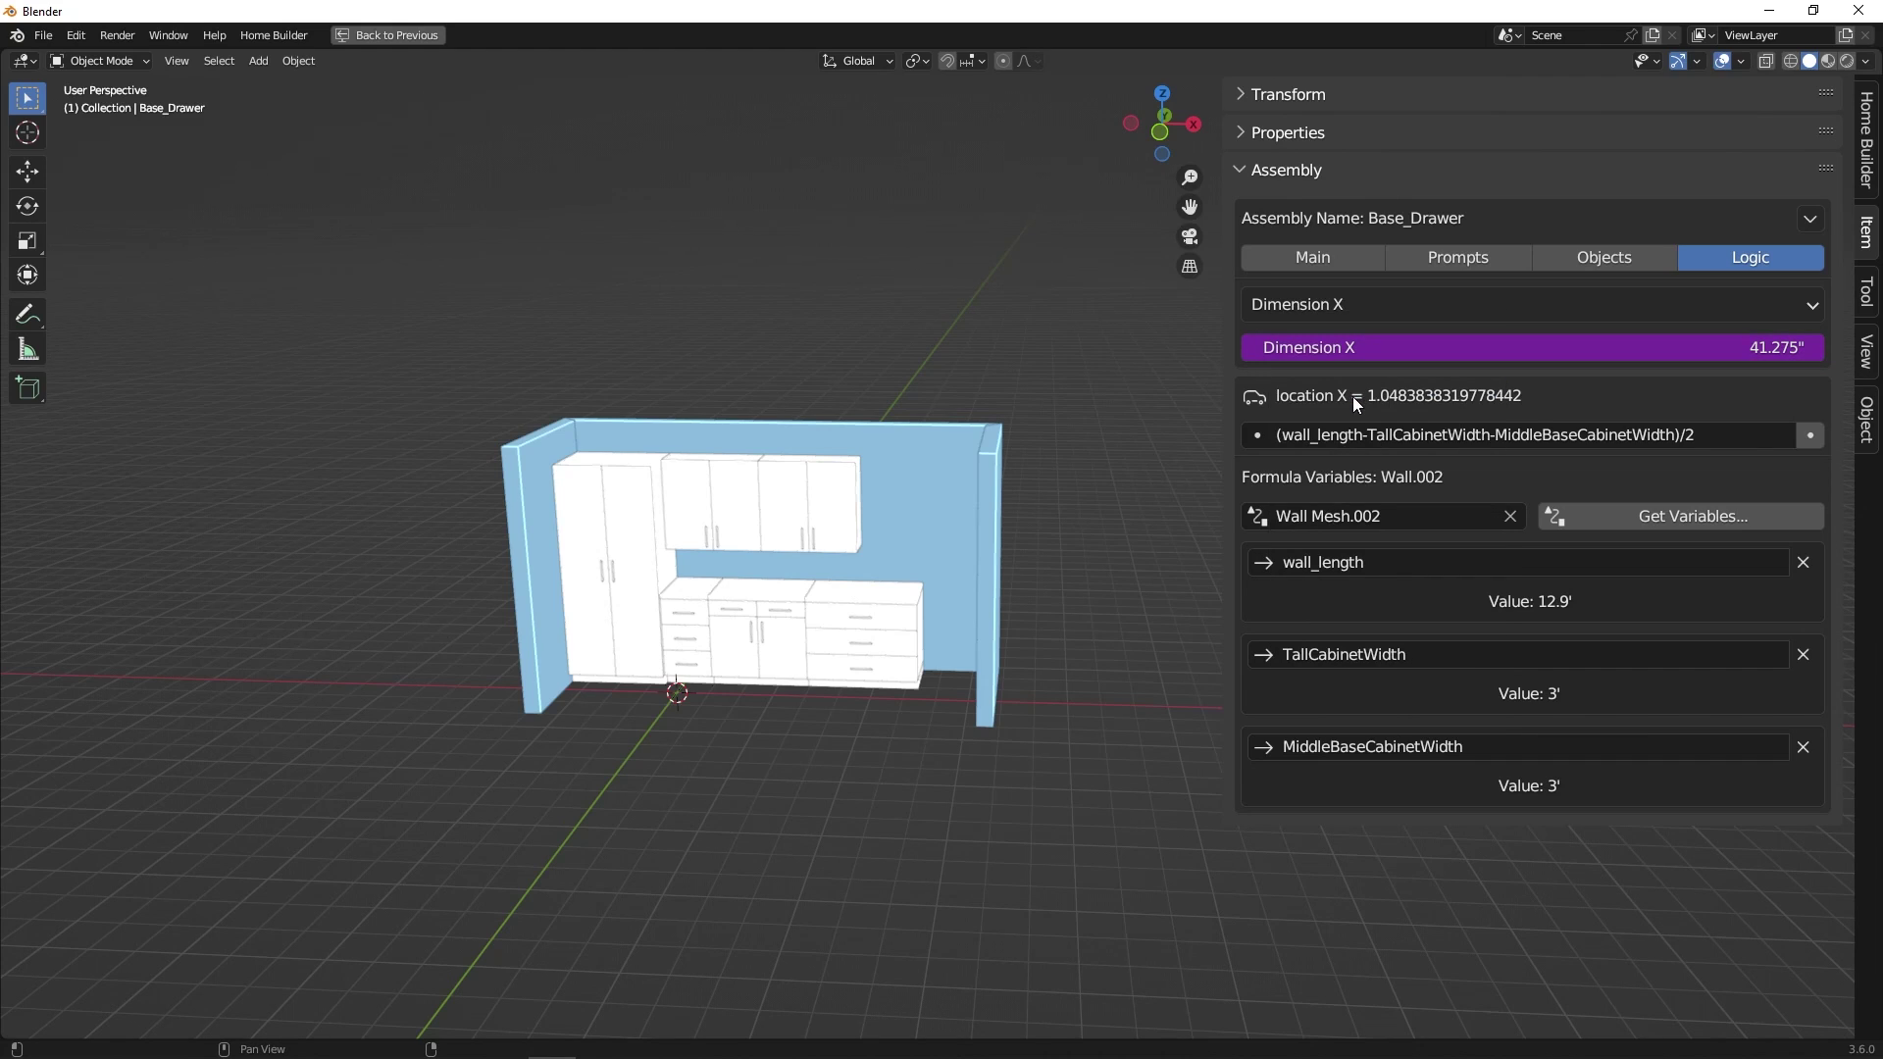
click(688, 594)
click(1810, 219)
click(1800, 251)
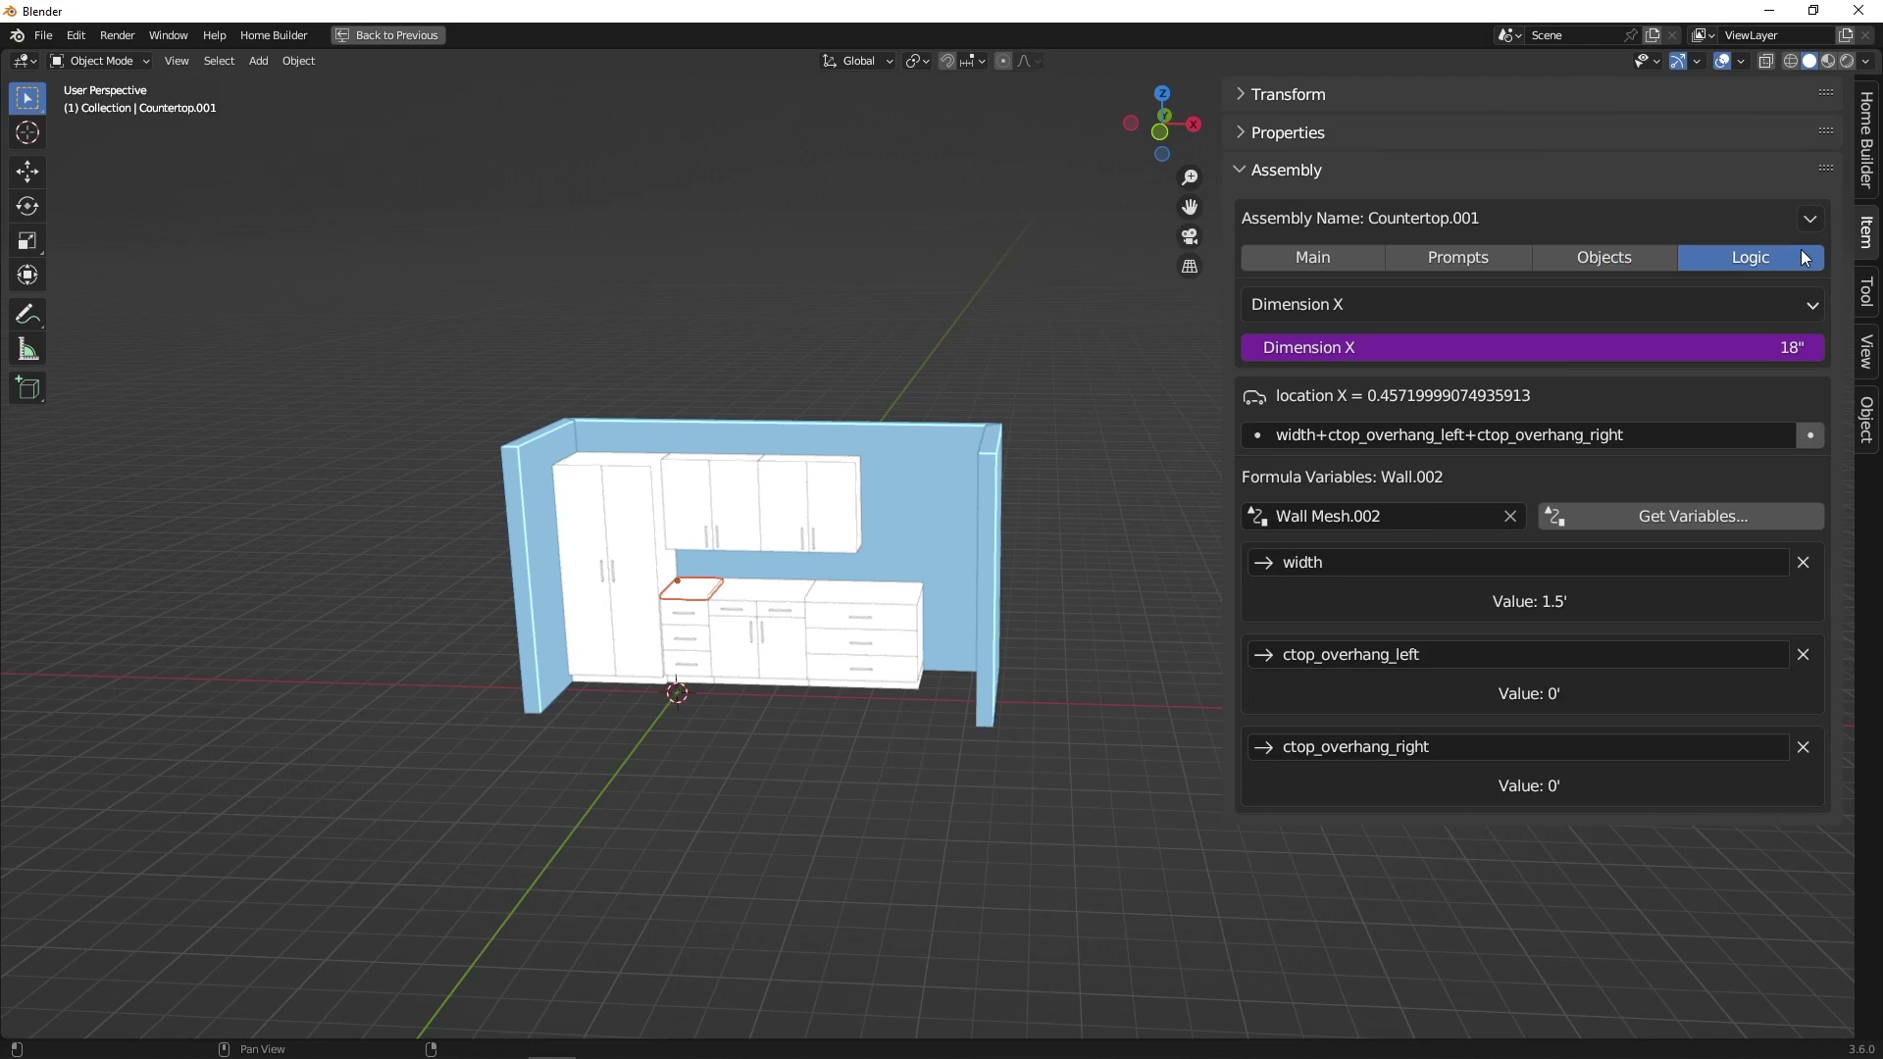
click(1809, 219)
click(1800, 251)
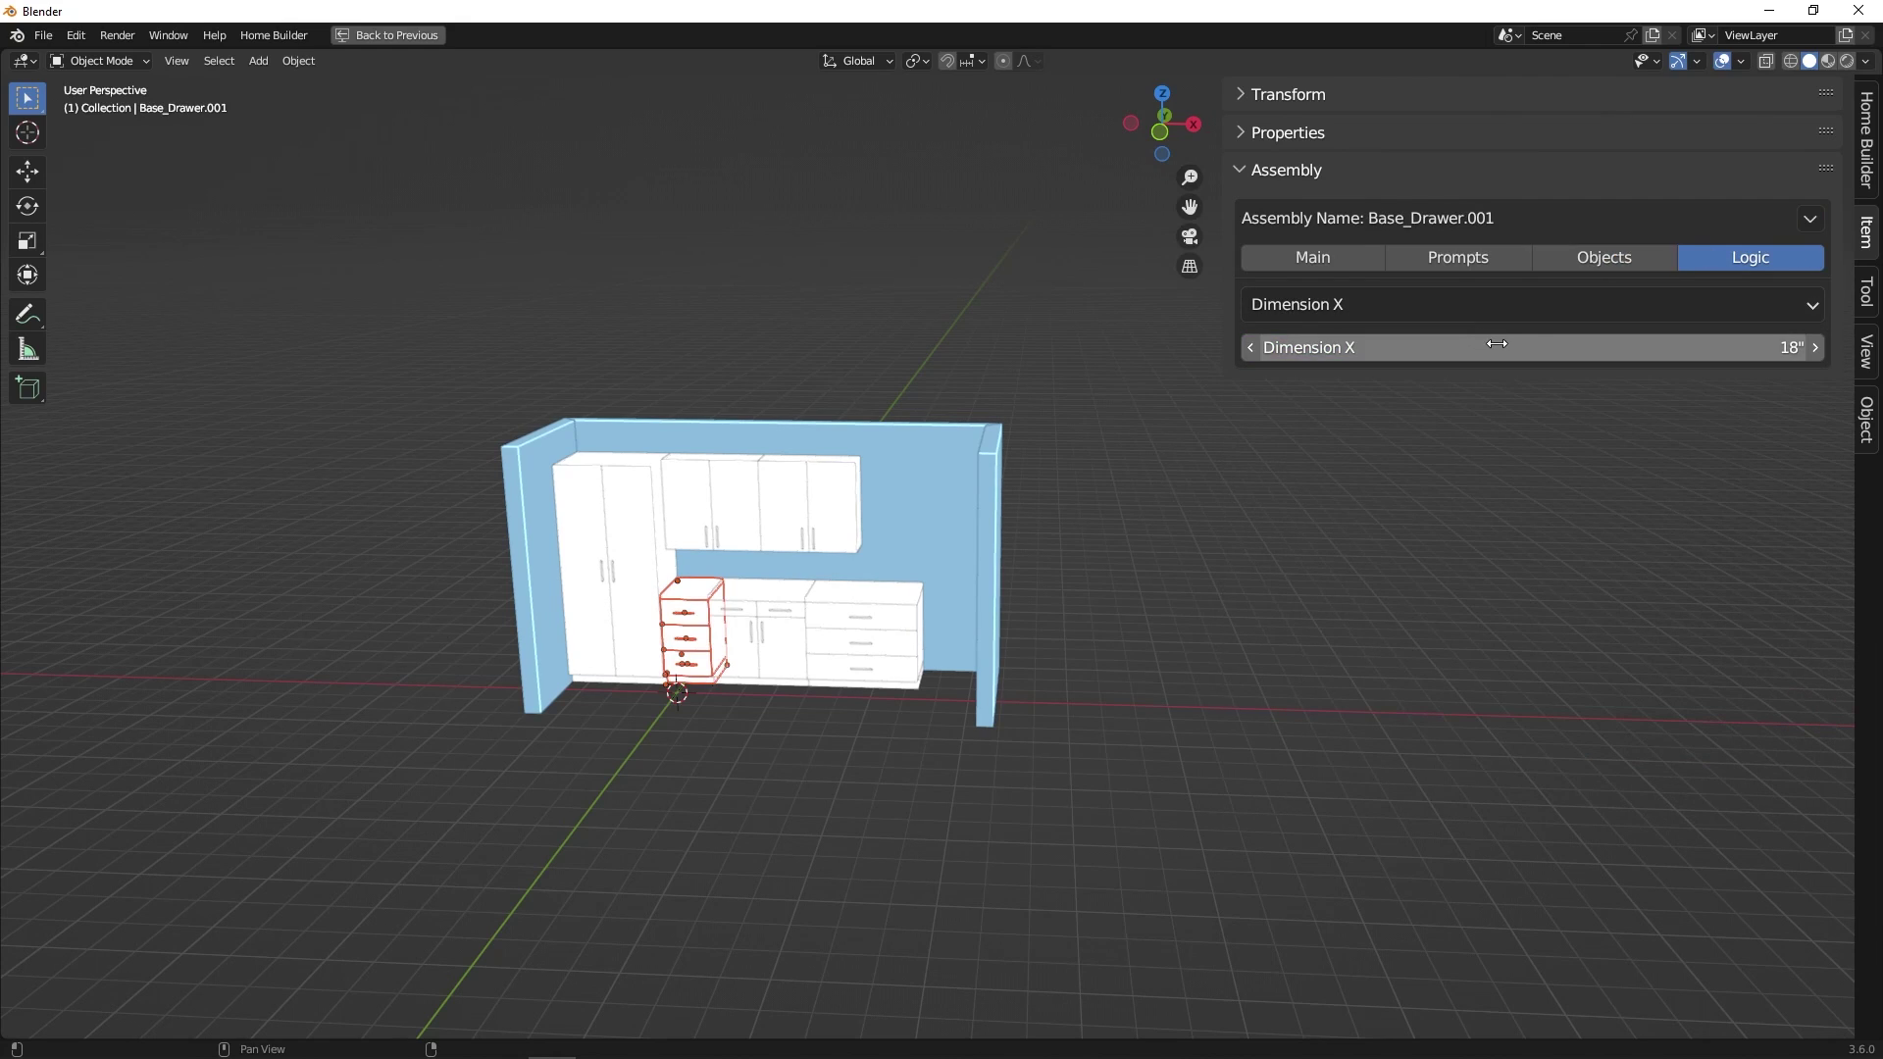
right_click(1412, 348)
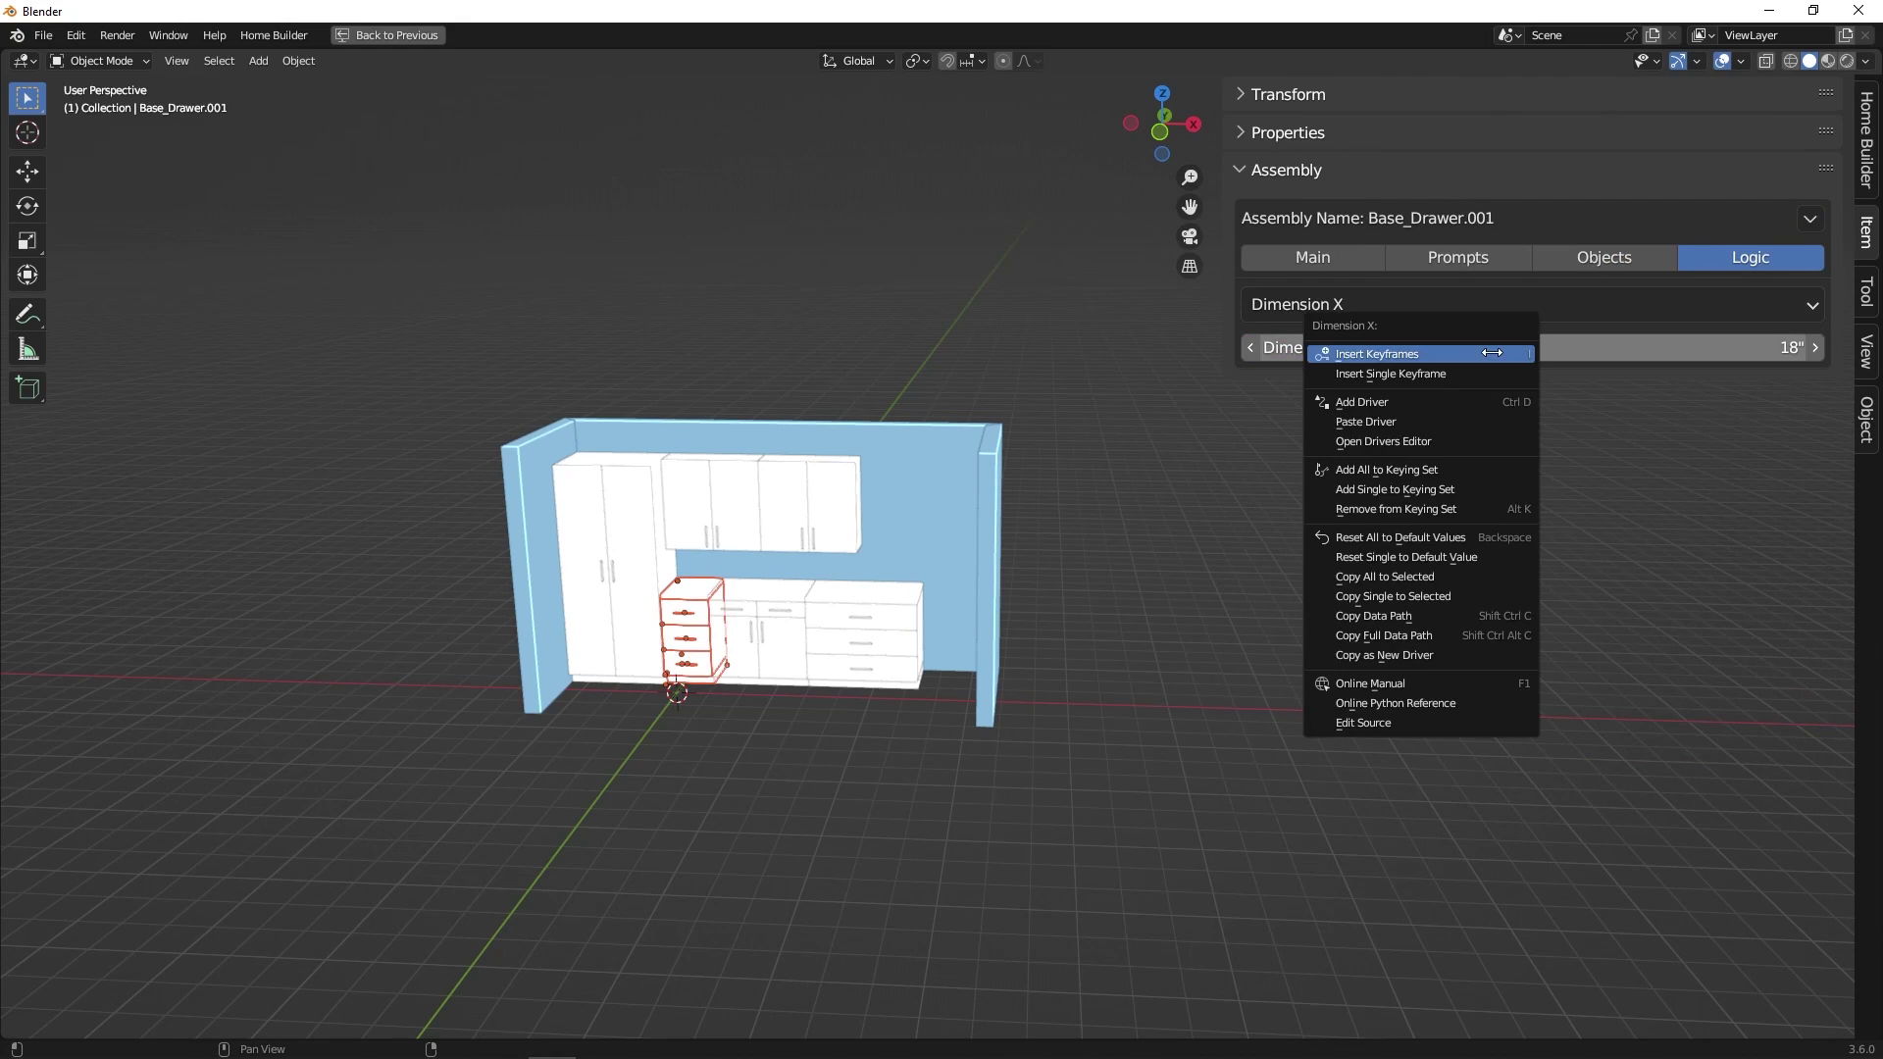
click(1401, 422)
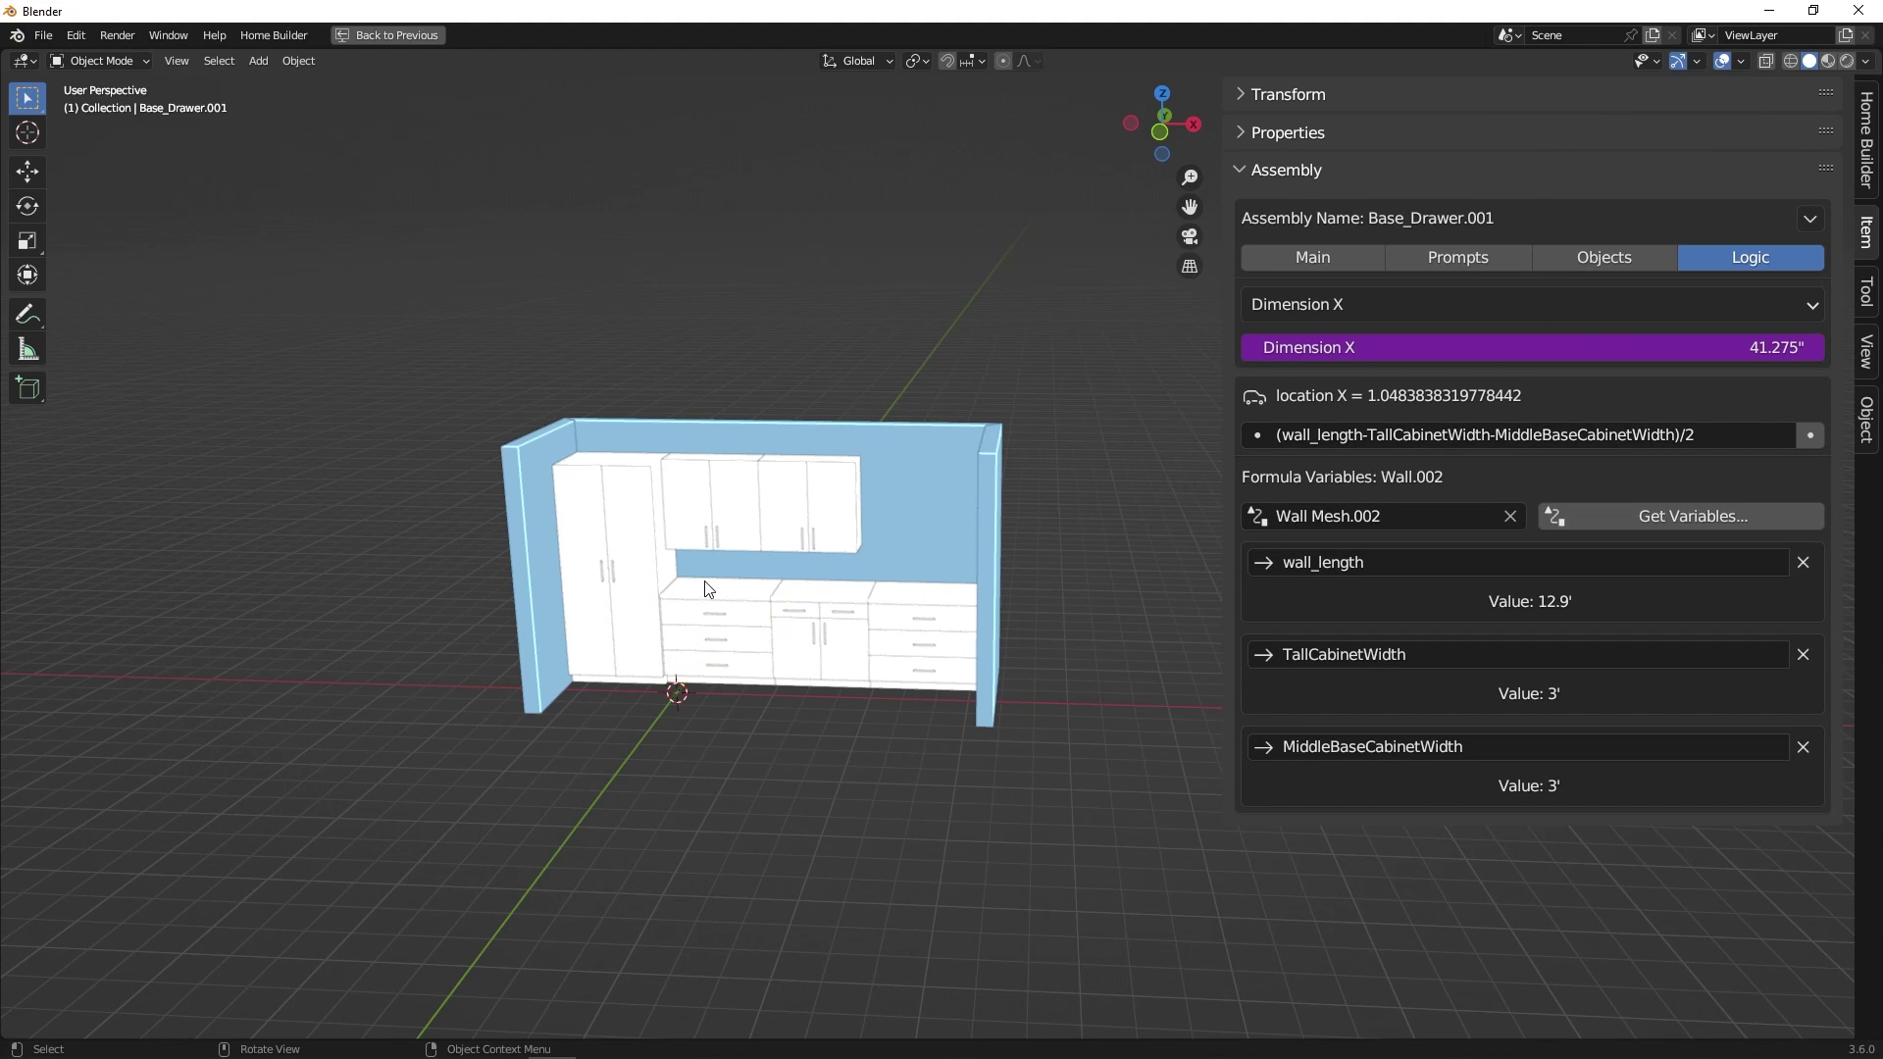
Step: Test the layout by shortening the back wall to 132.65" and setting Tall Cabinet Width to 40" and Middle Base Cabinet Width to 33.6"
scroll(628, 581, up, 1)
scroll(644, 608, up, 2)
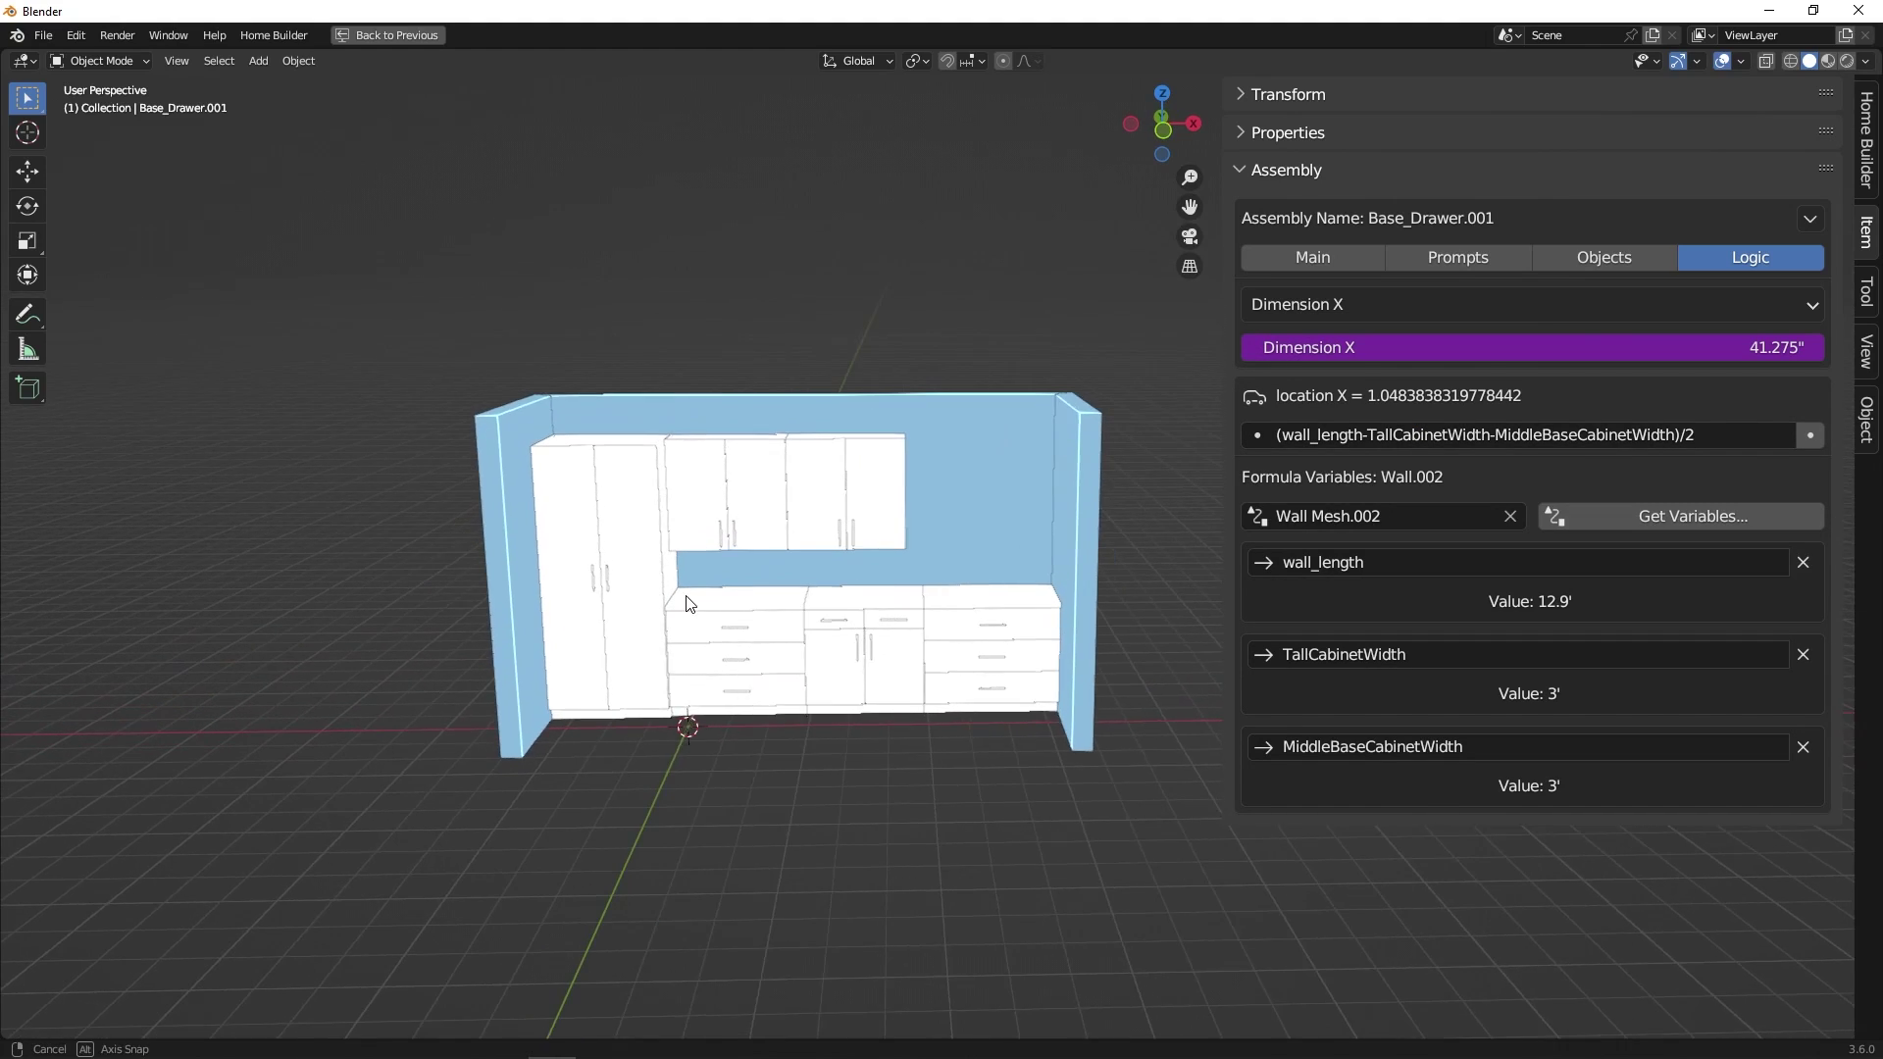
click(893, 559)
click(1354, 259)
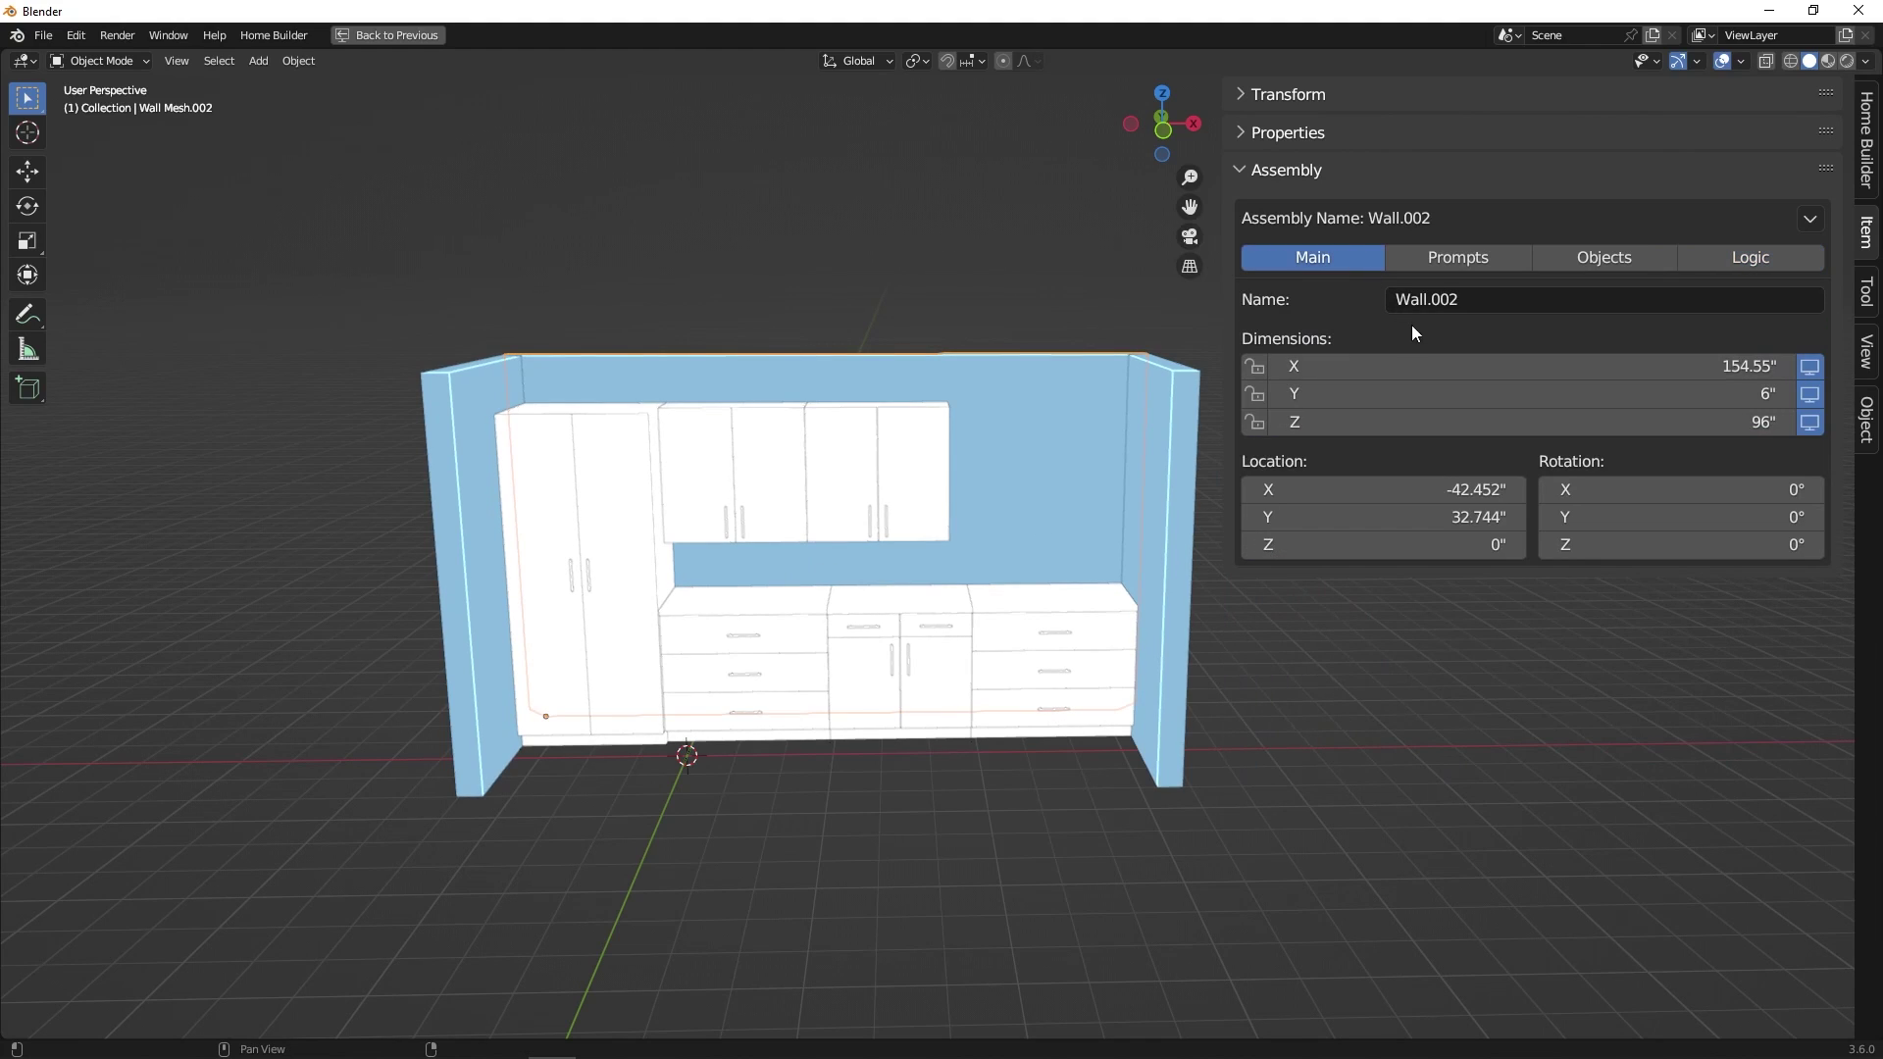
drag(1429, 366, 1334, 366)
click(1457, 257)
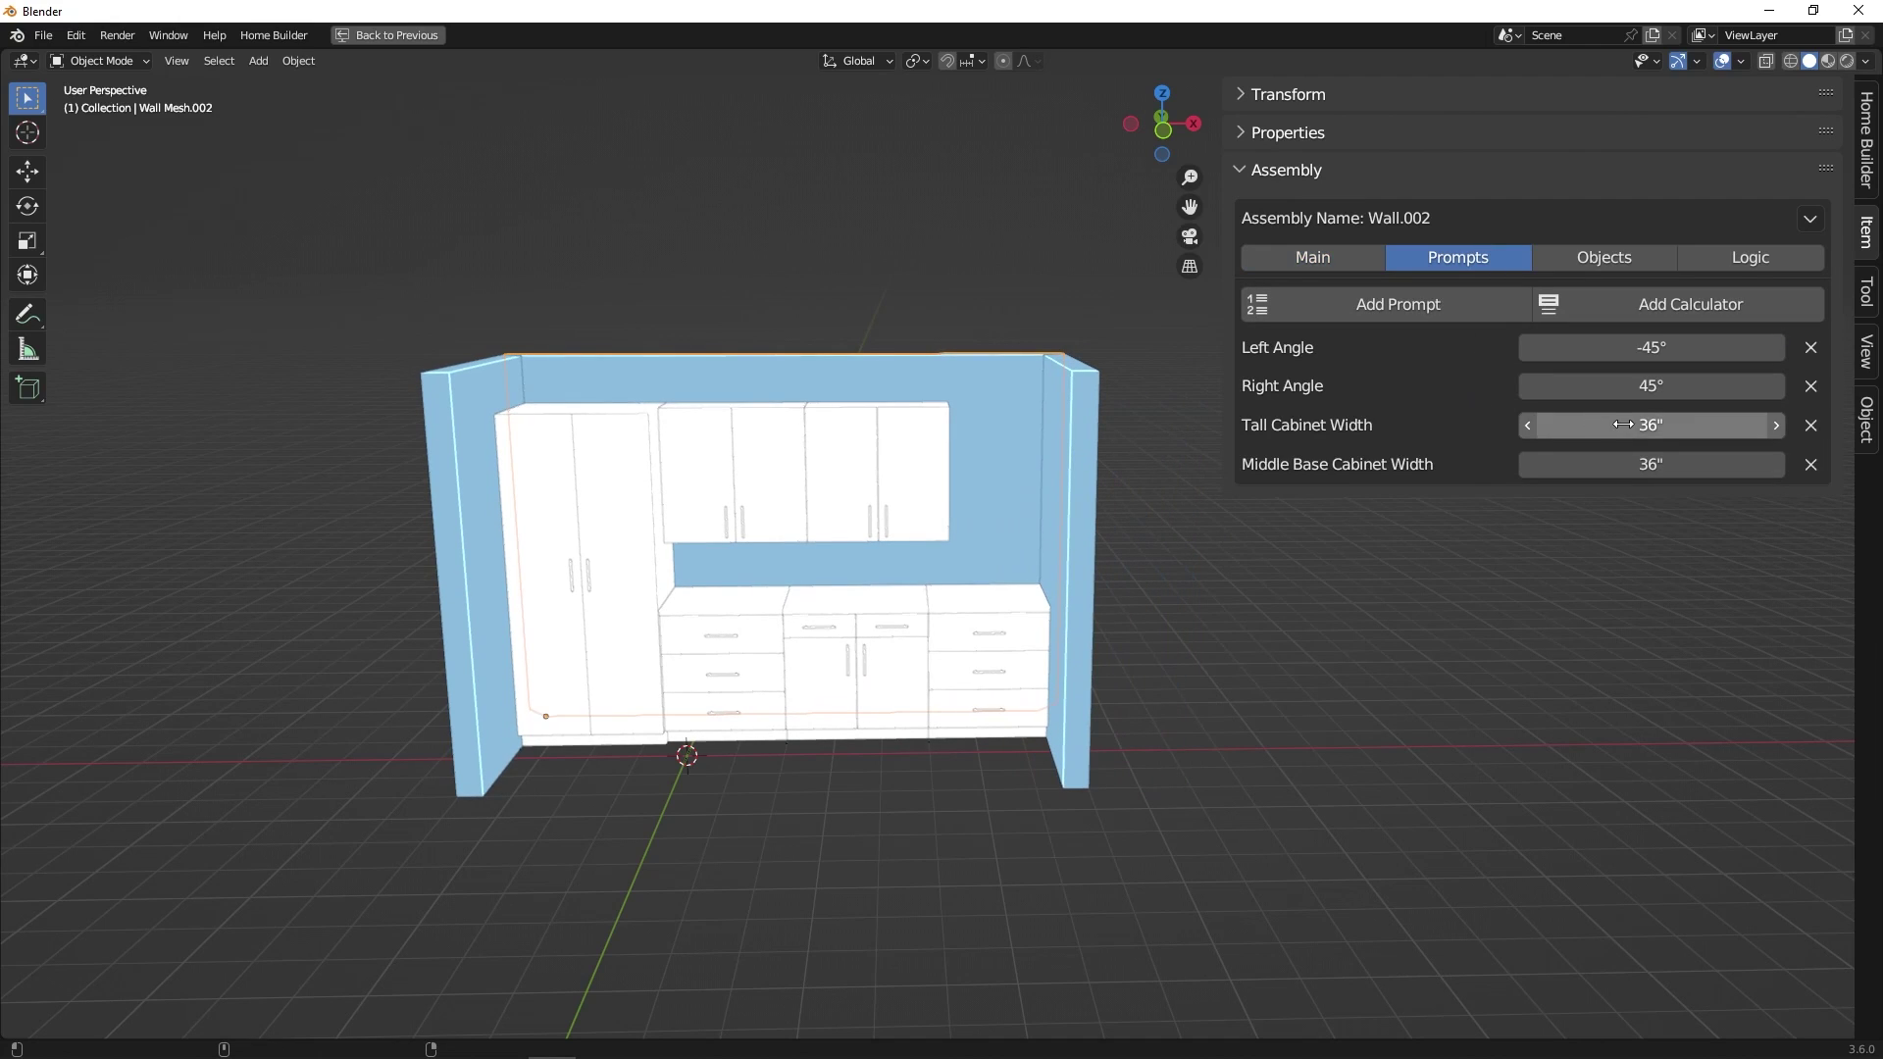
drag(1569, 424, 1559, 464)
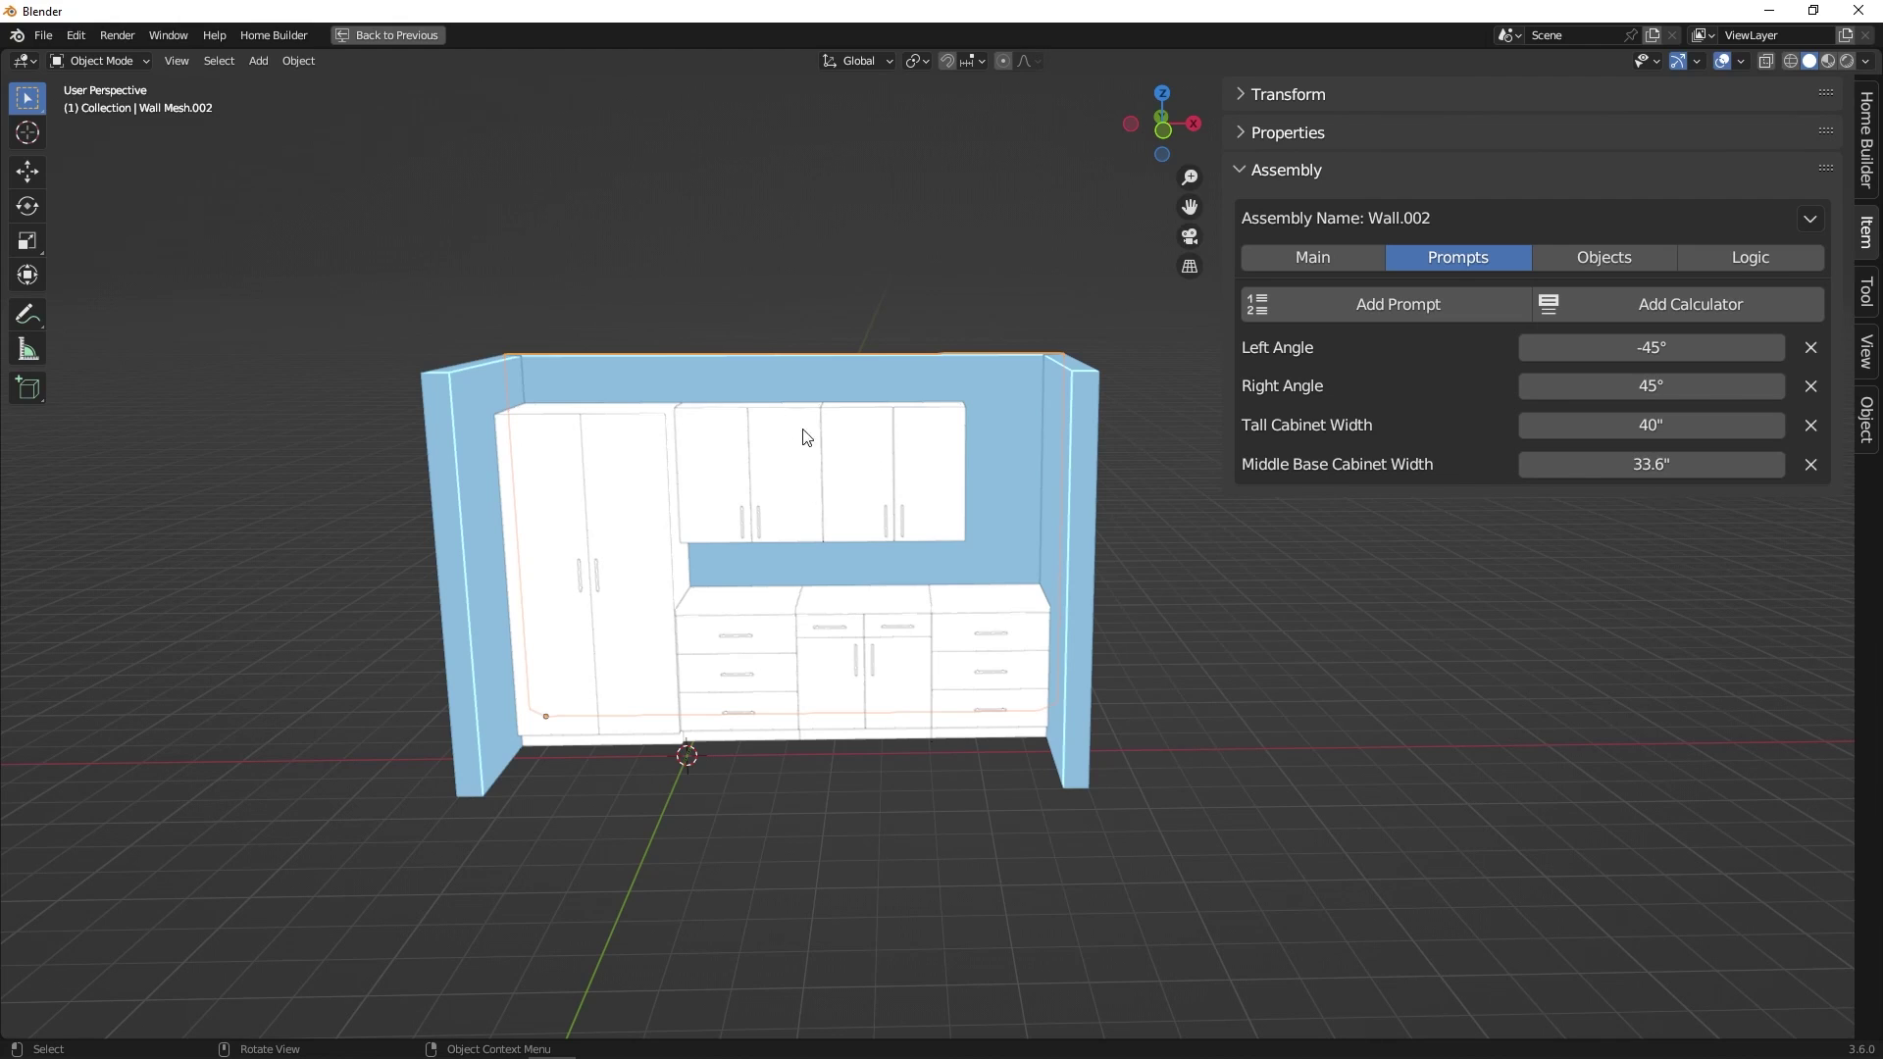
Step: Select the Upper_2_Door parent assembly of the upper cabinet beside the tall cabinet and show its Dimension X logic
middle_drag(890, 471, 874, 475)
click(794, 488)
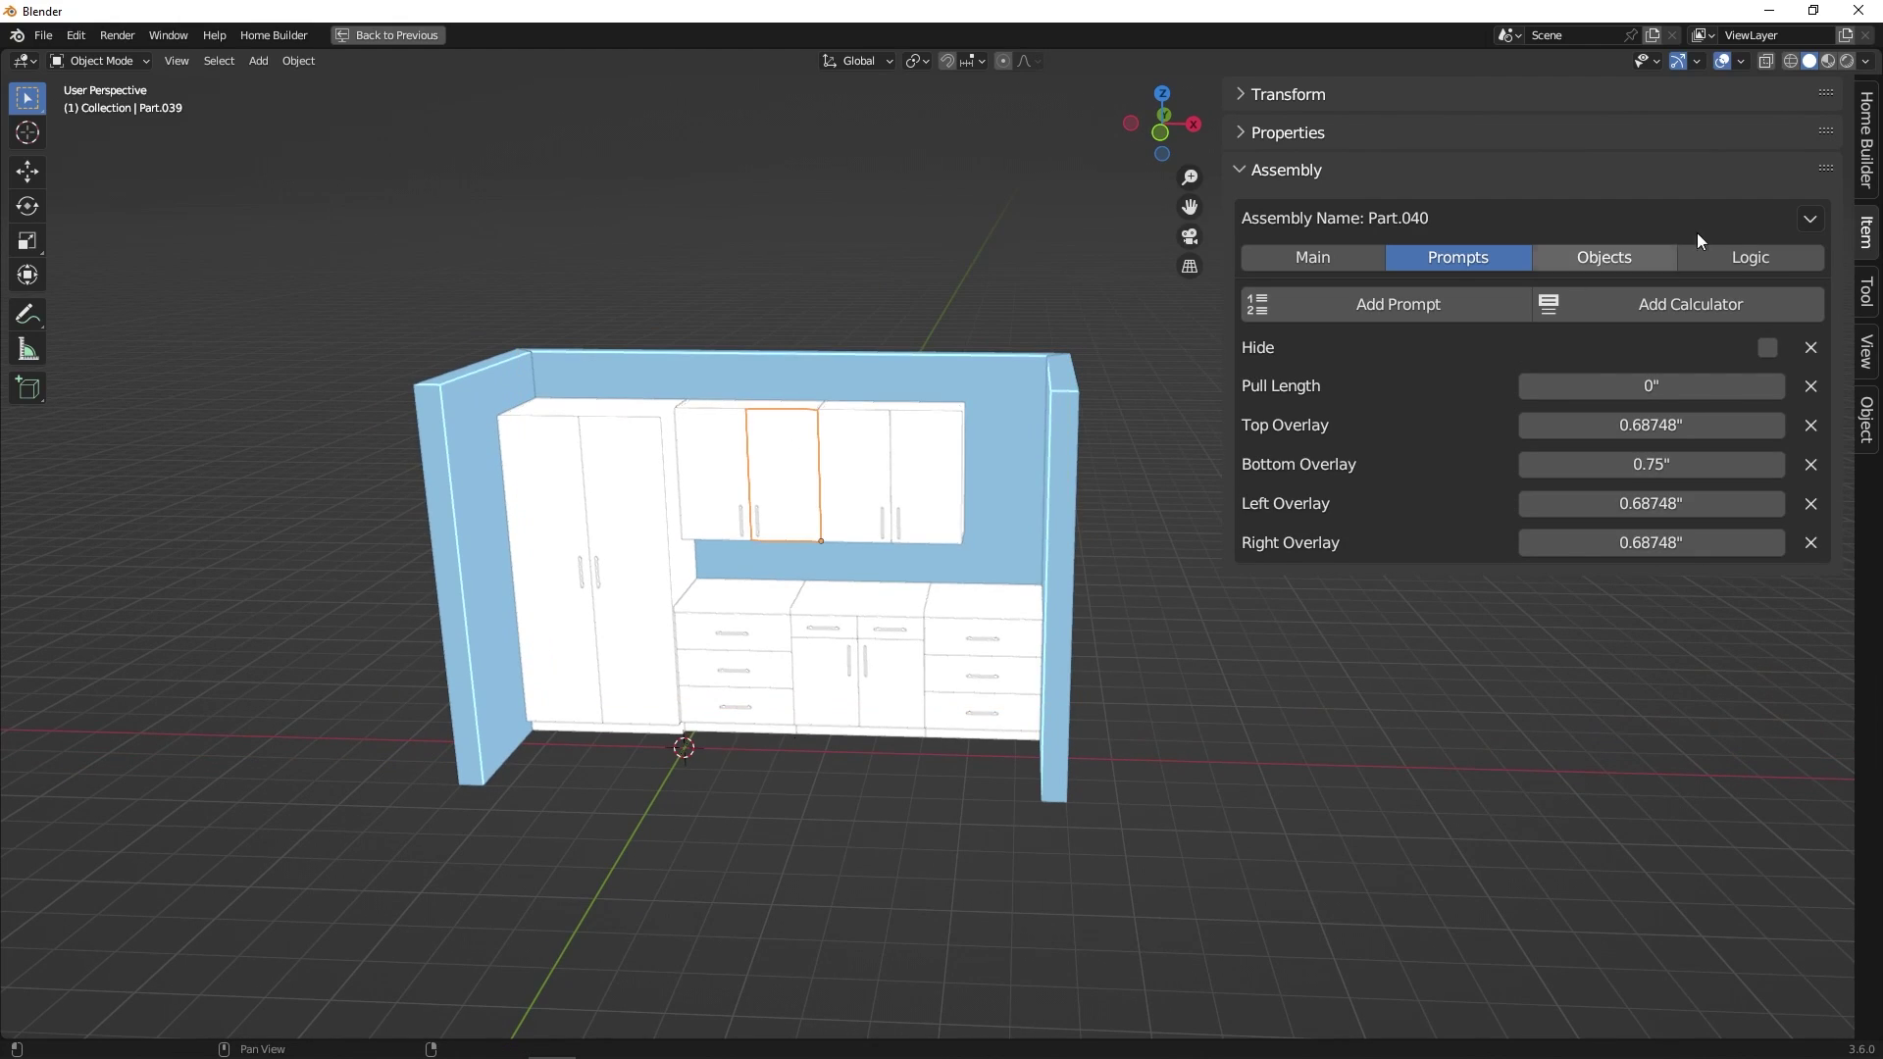
click(1810, 218)
click(1780, 251)
click(1810, 219)
click(1786, 250)
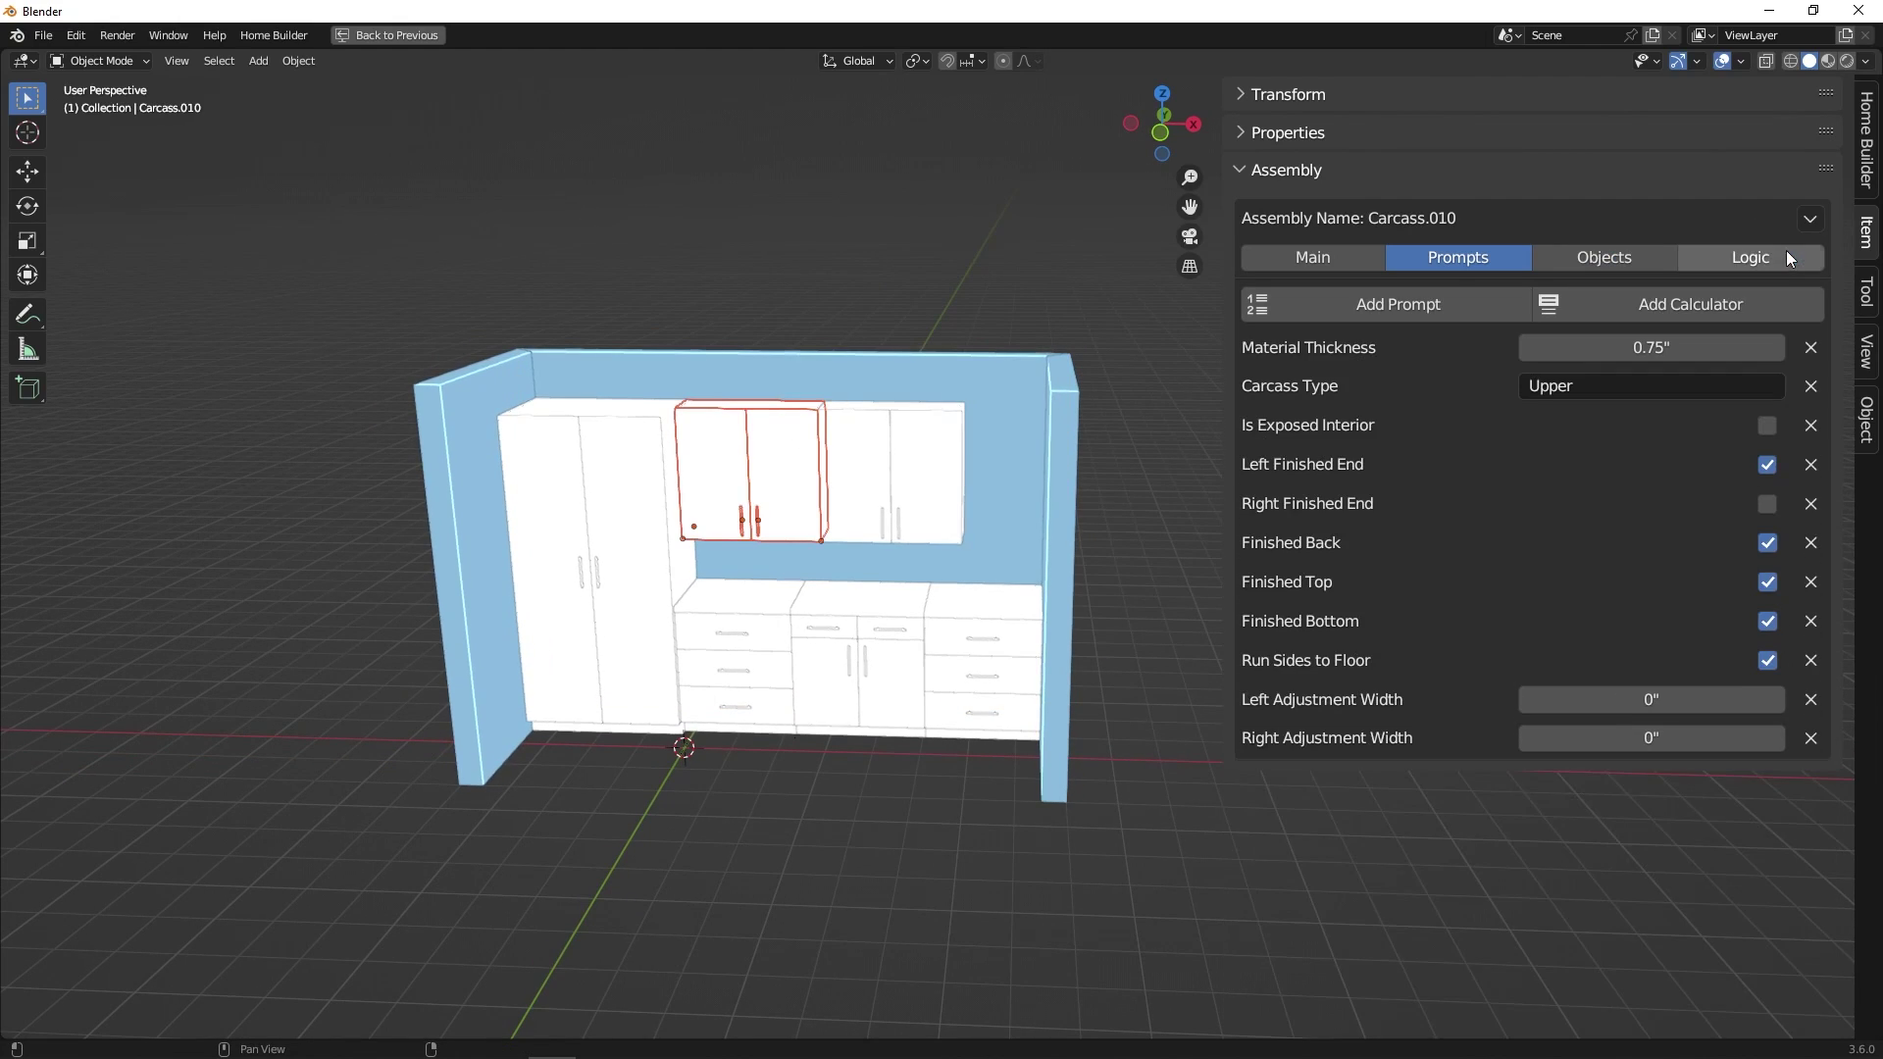
click(1811, 219)
click(1783, 251)
click(1683, 263)
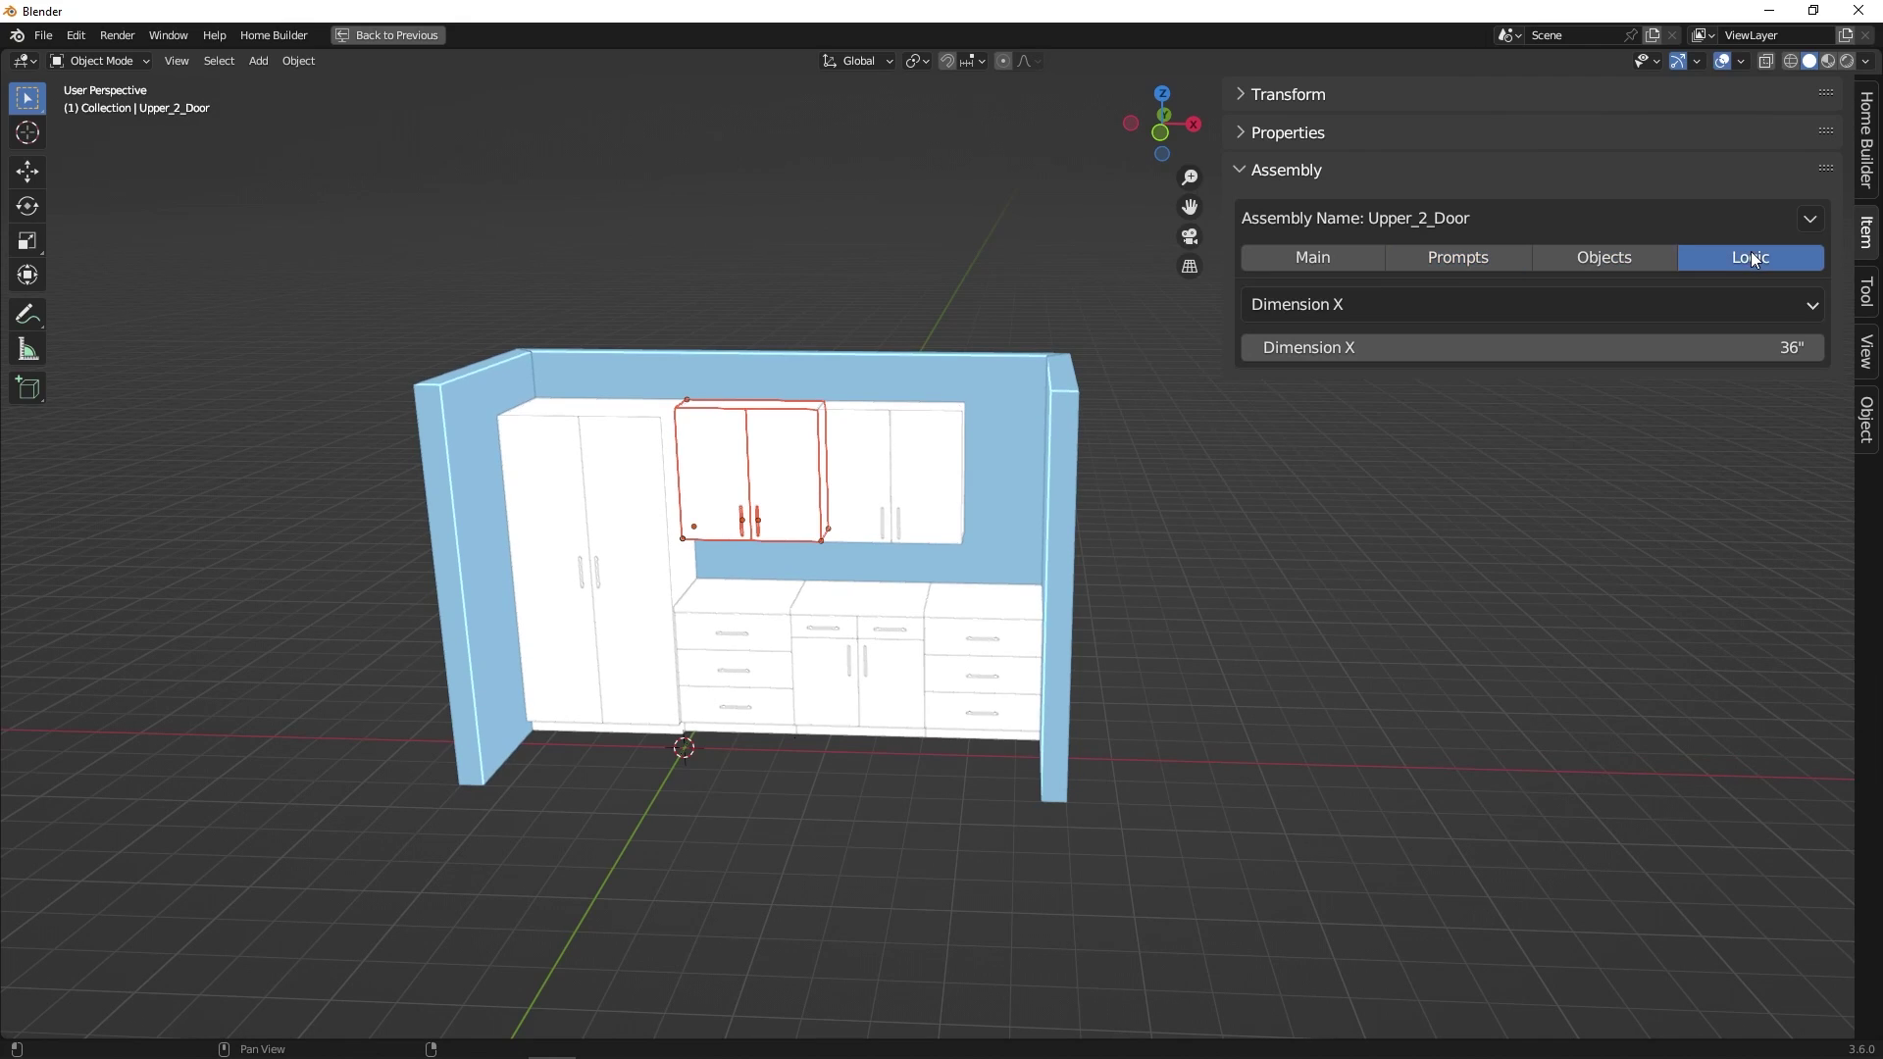
Step: Add a driver to Upper_2_Door's Dimension X, replacing its default variable with the back wall's X Dimension and Tall Cabinet Width variables
right_click(1481, 350)
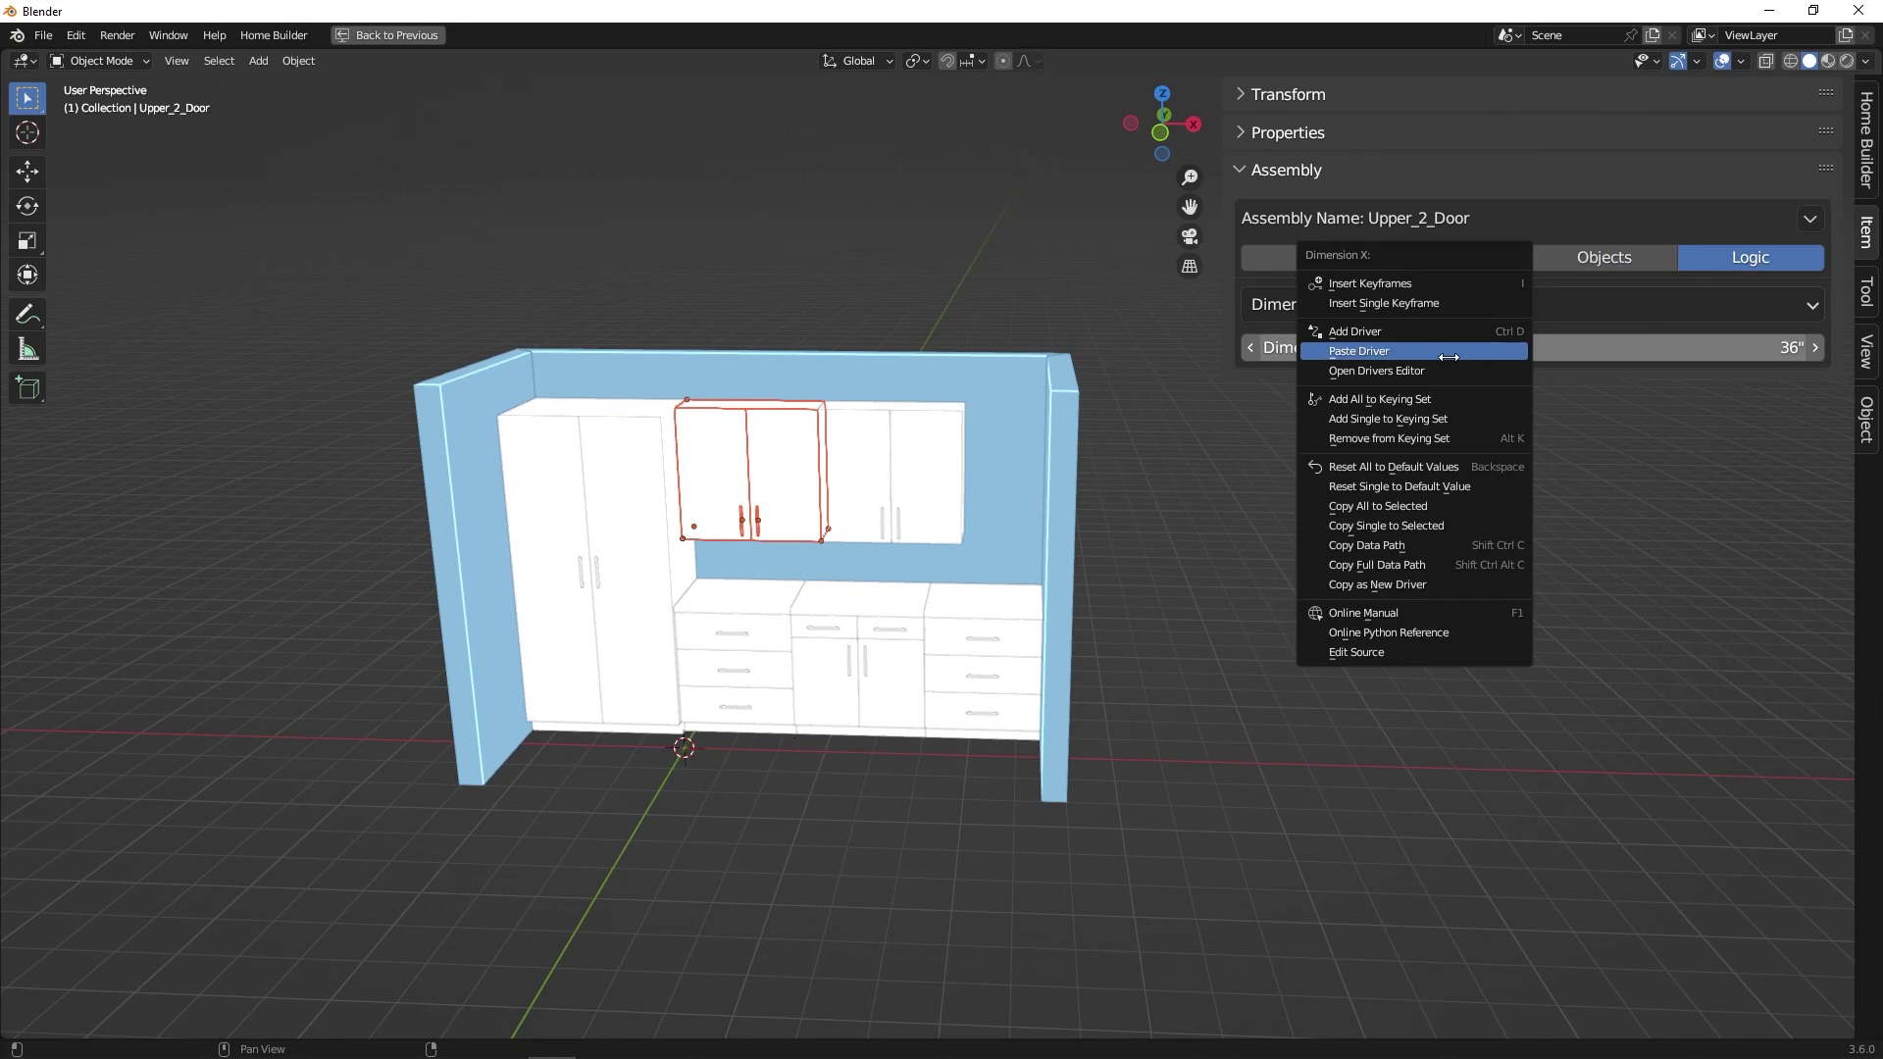
click(1413, 337)
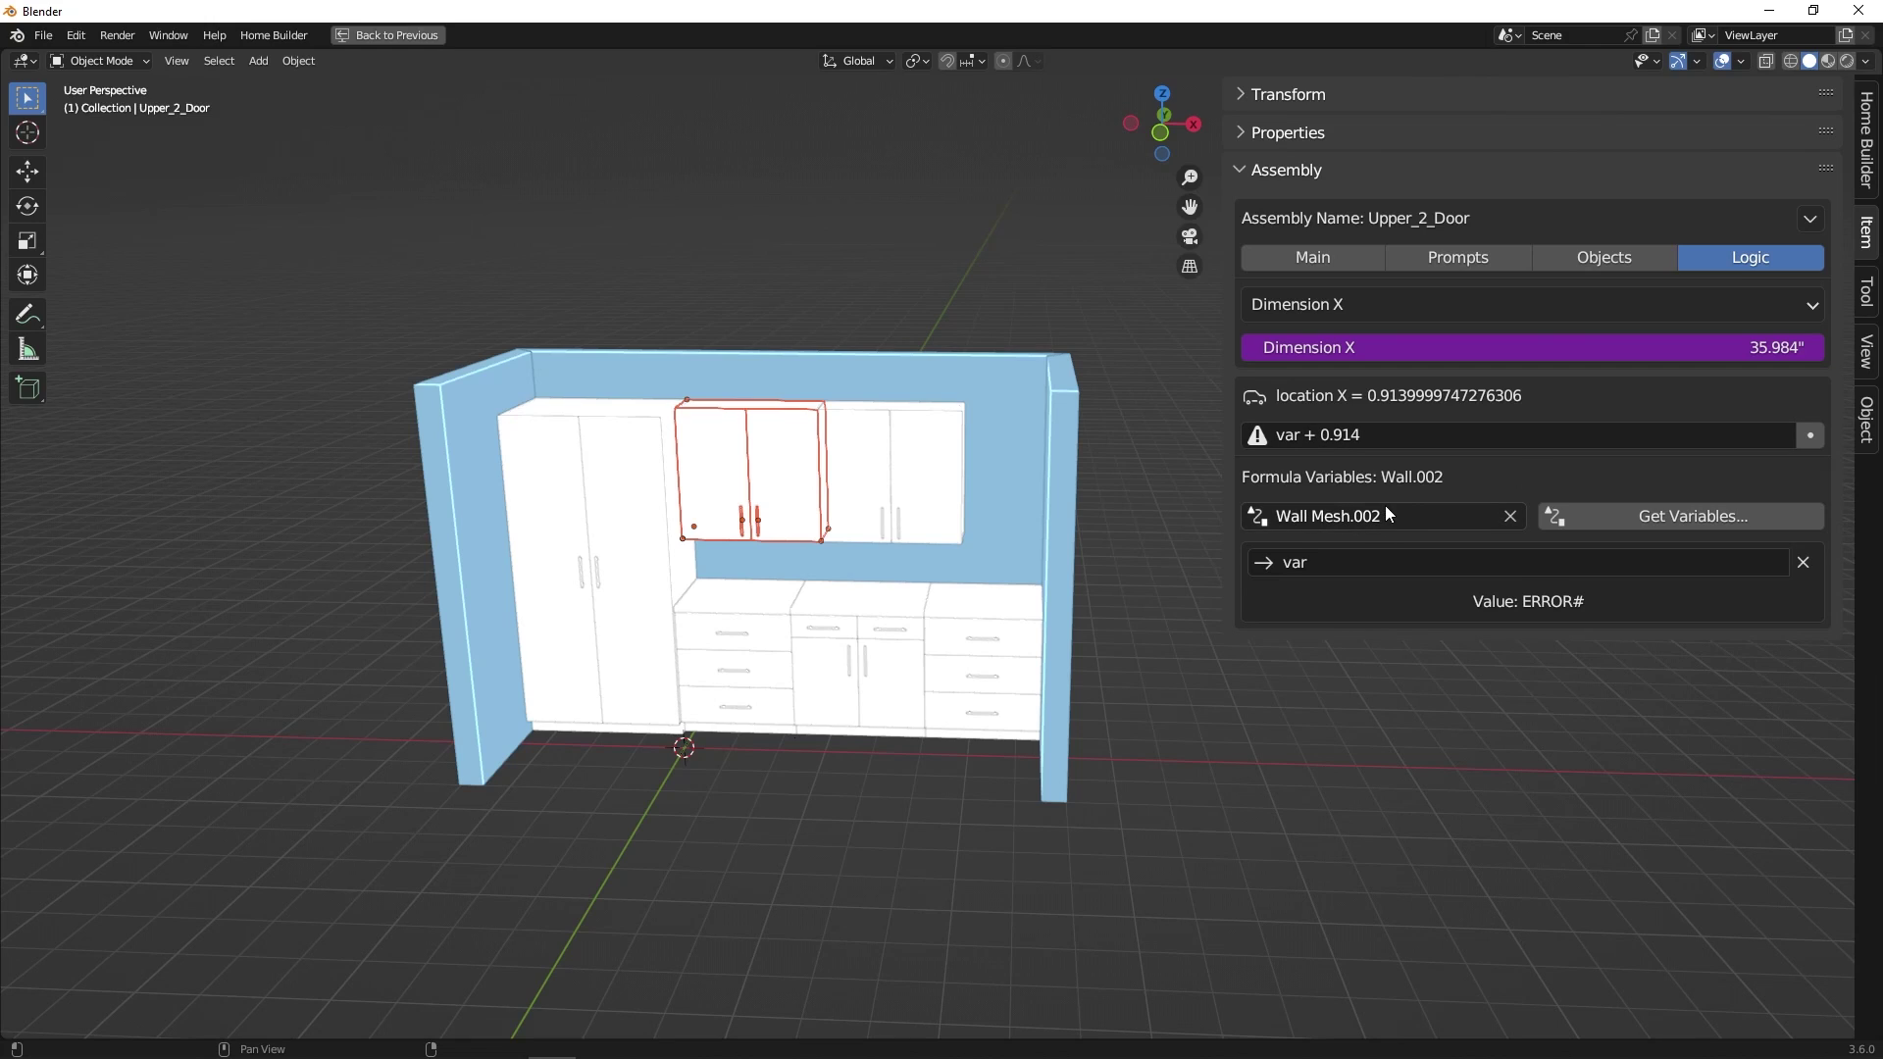
click(1804, 563)
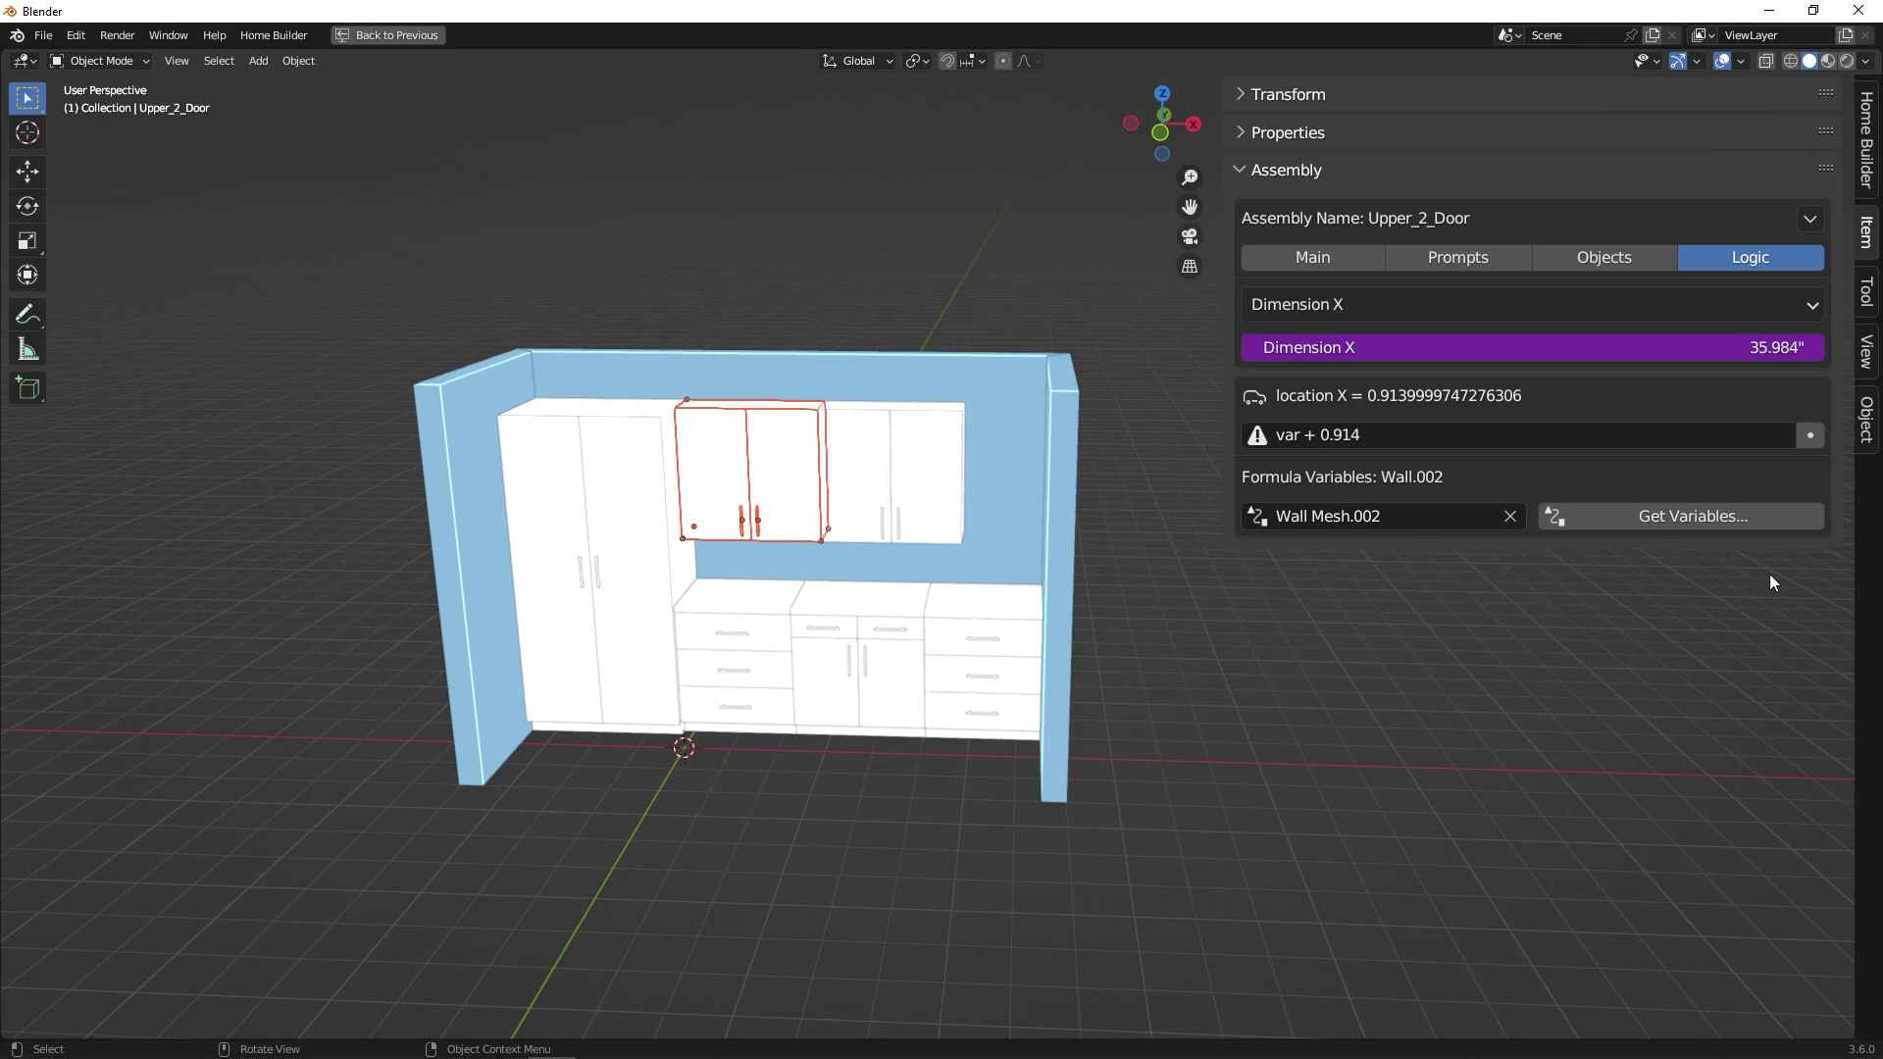
click(1670, 517)
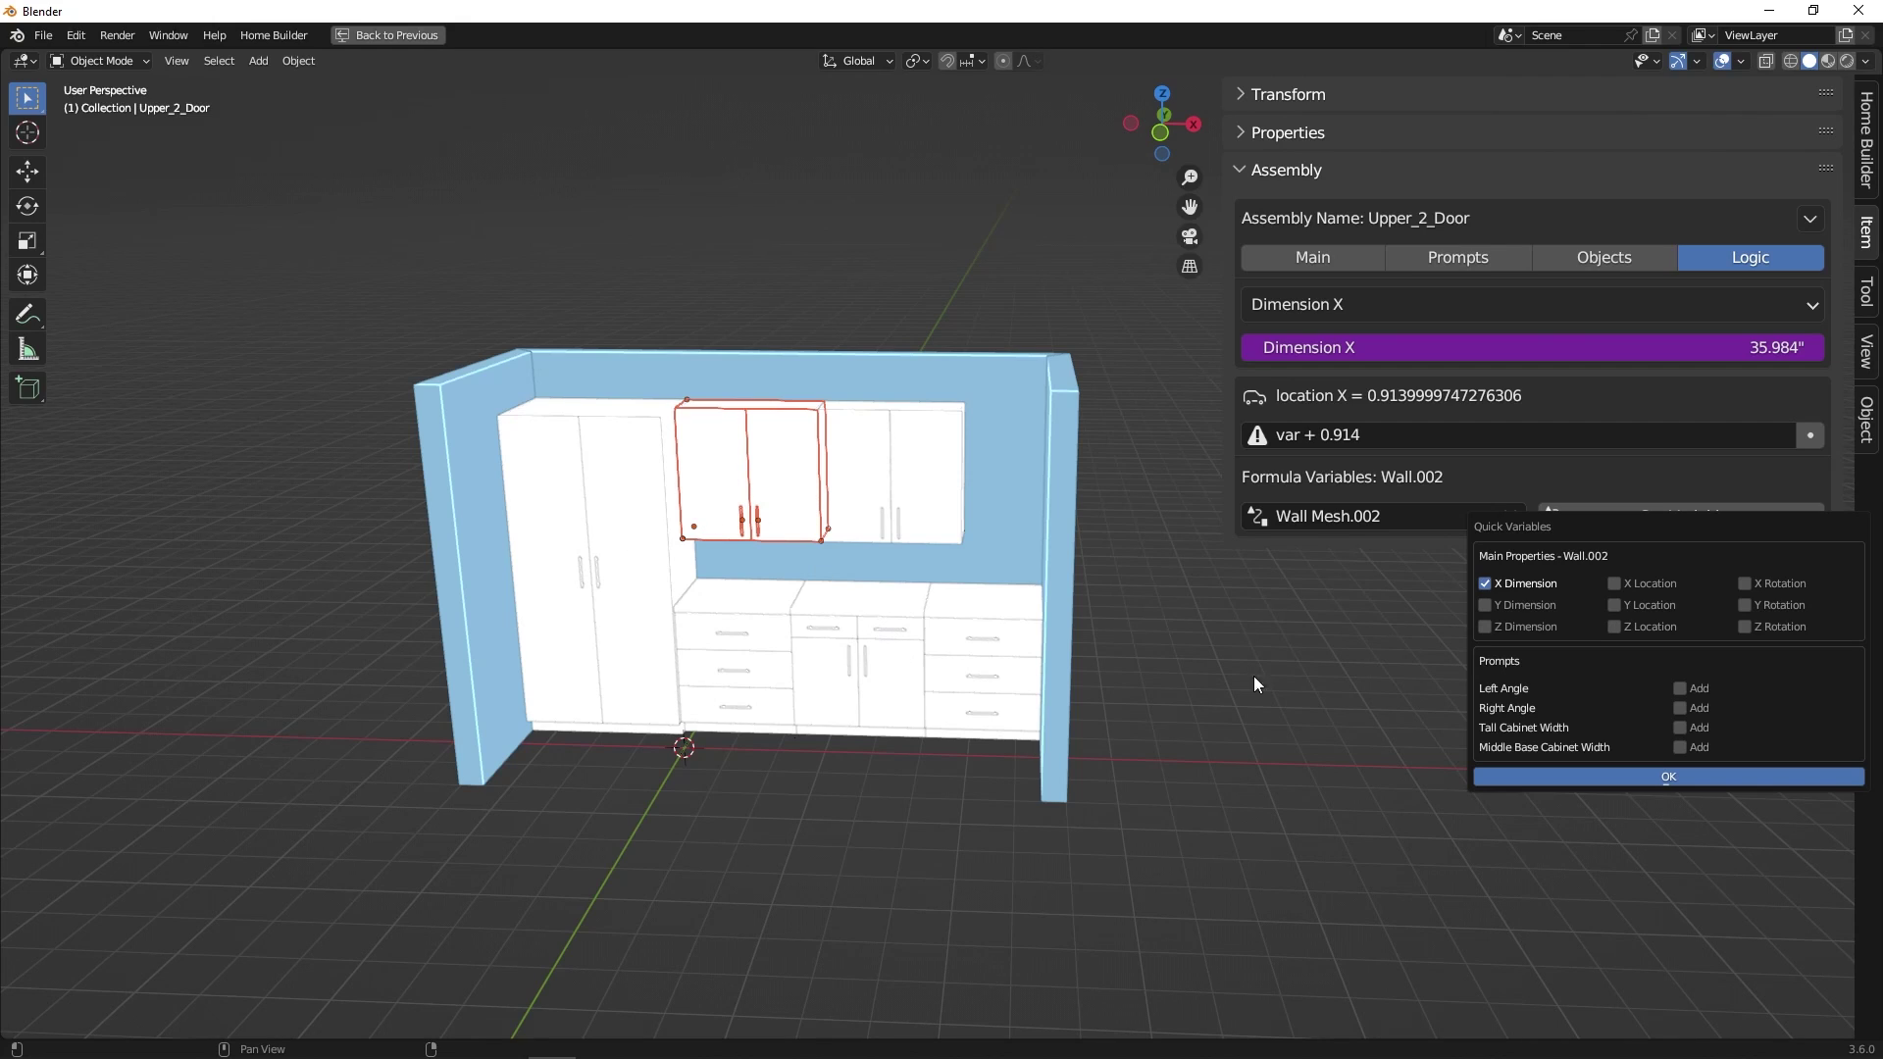
click(1680, 728)
click(1673, 775)
Step: Replace the Upper_2_Door Dimension X driver expression with the variable name dim_x
click(1383, 573)
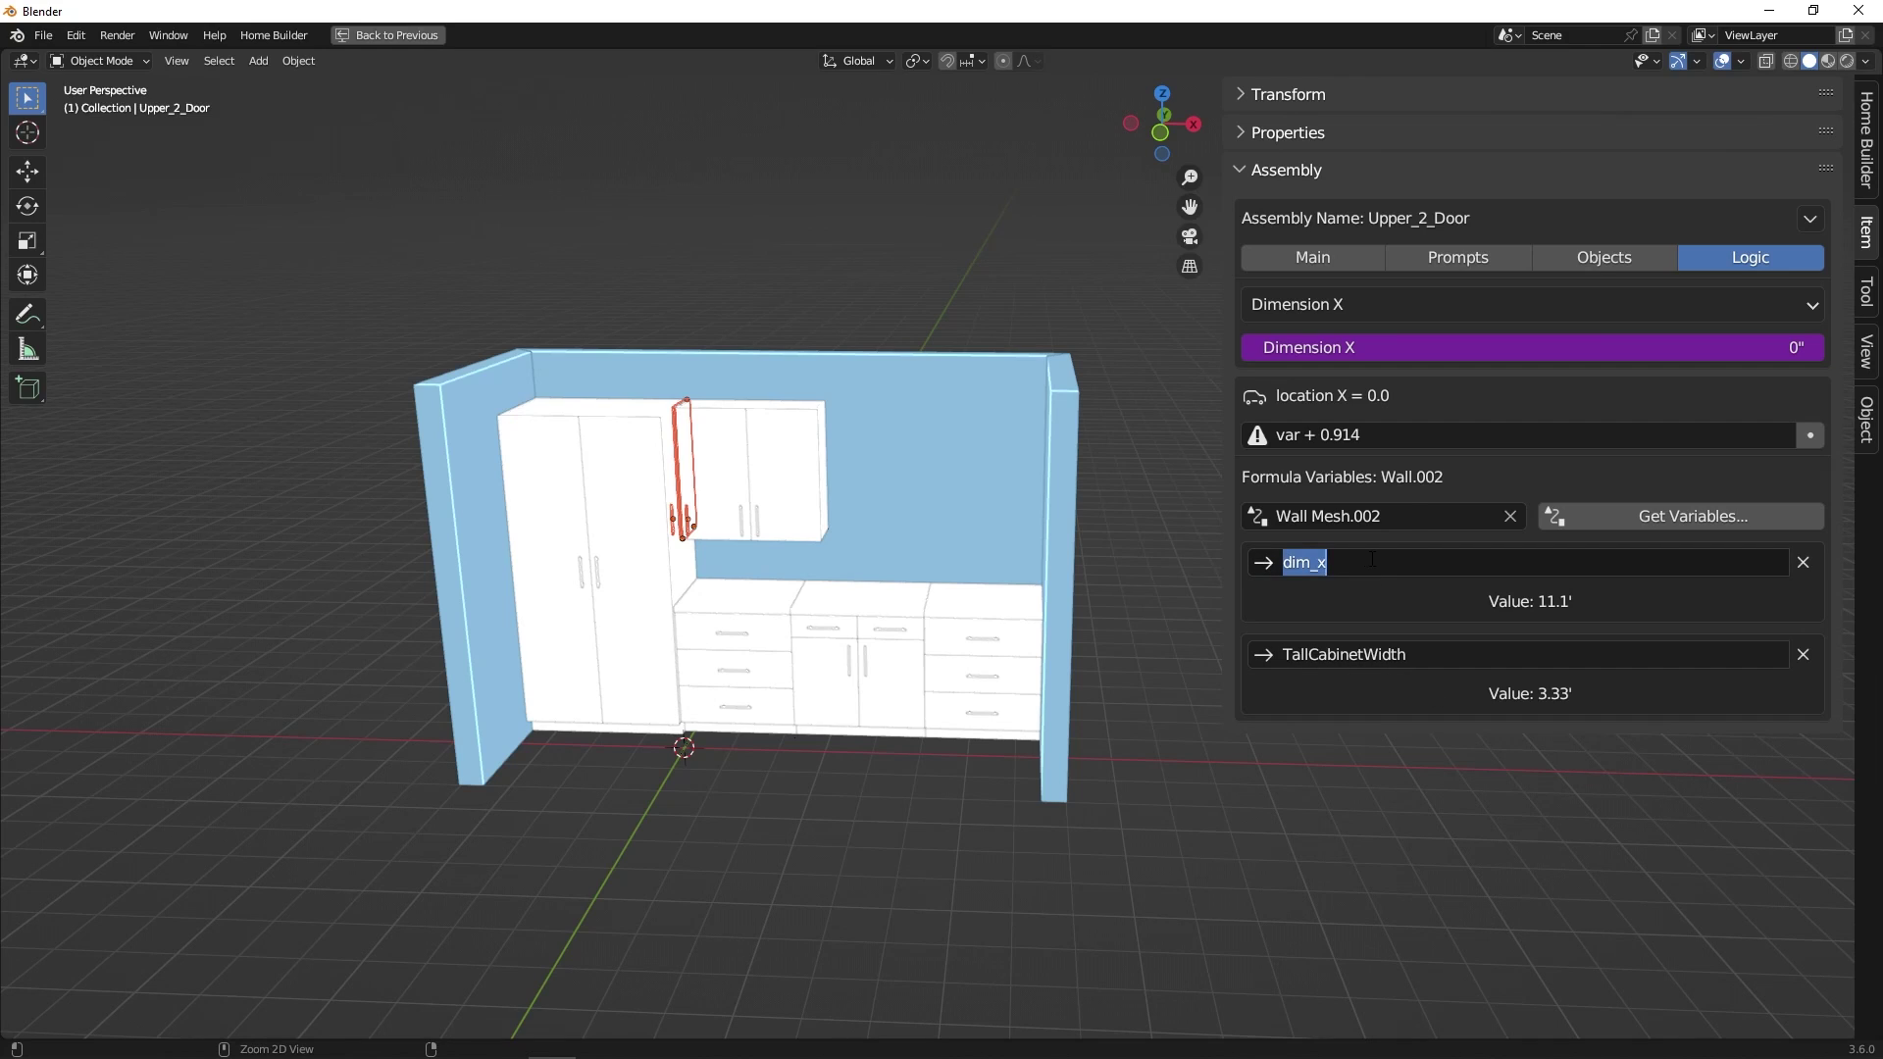
key(ctrl+c)
click(1387, 434)
key(ctrl+v)
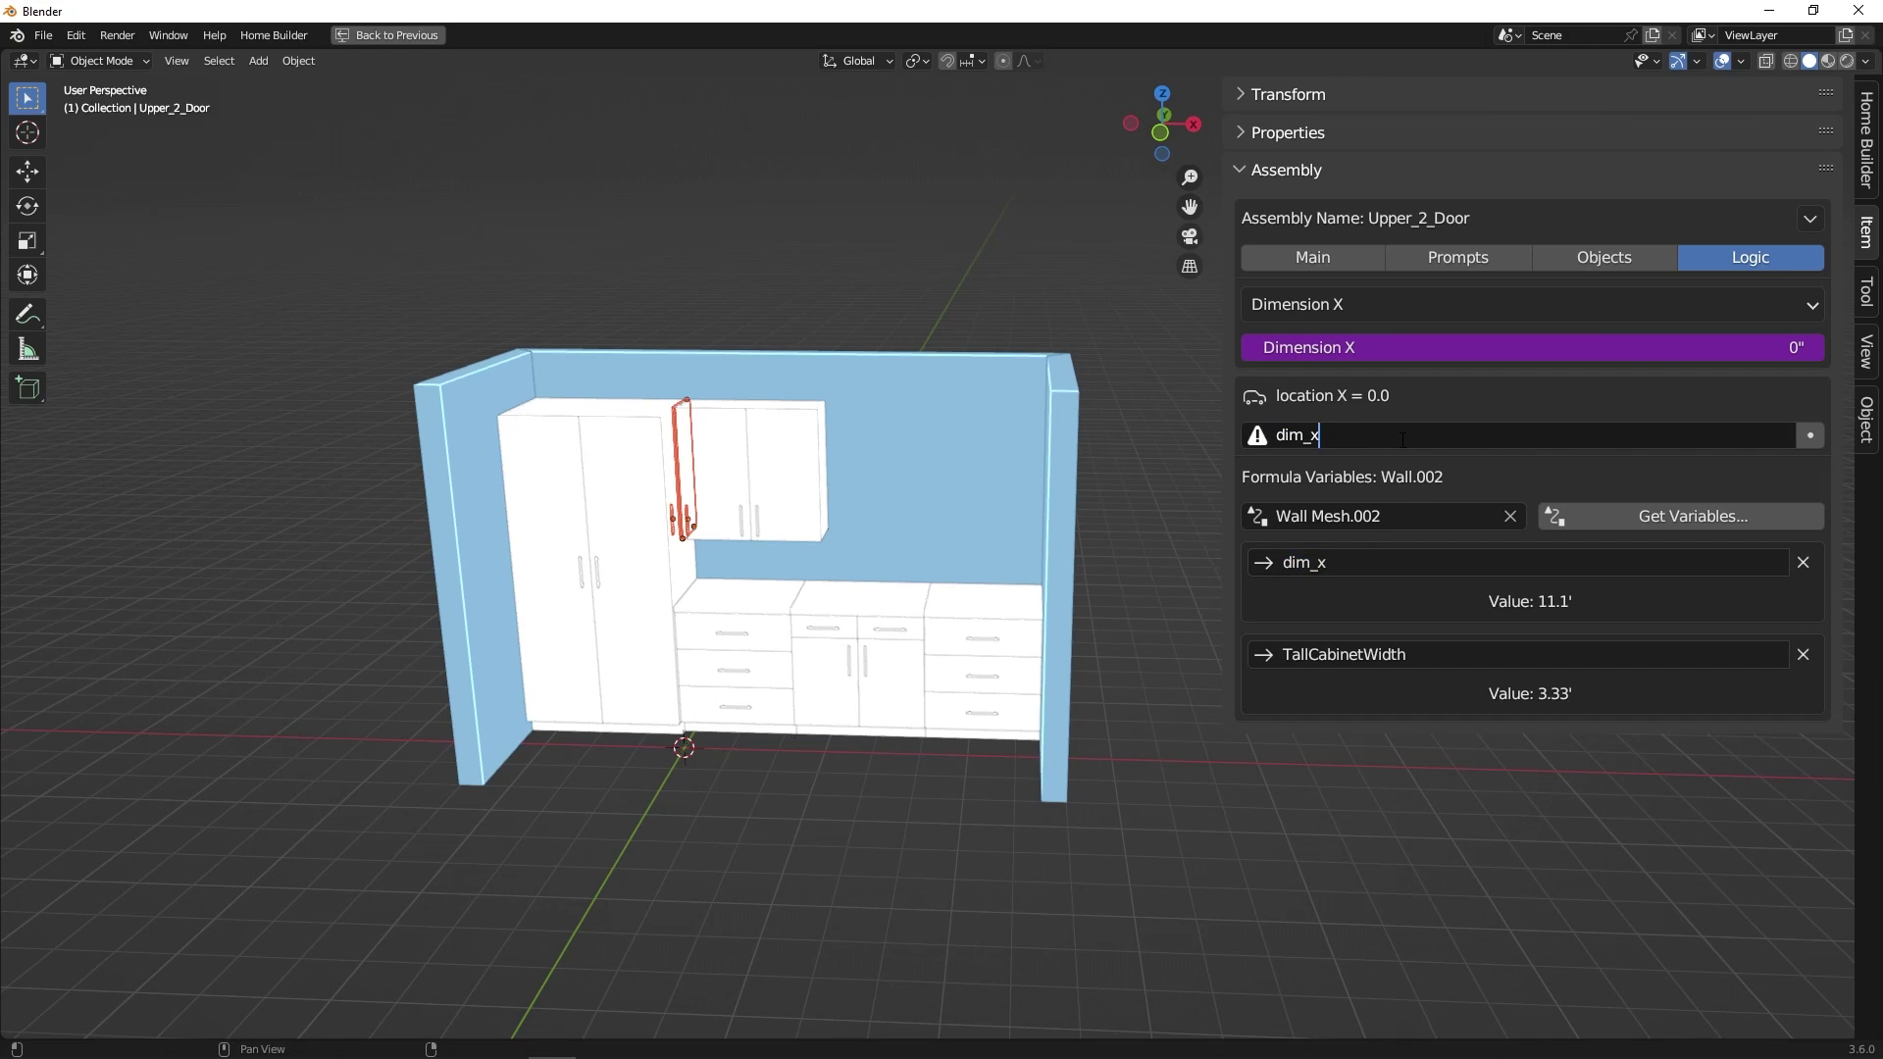
key(Return)
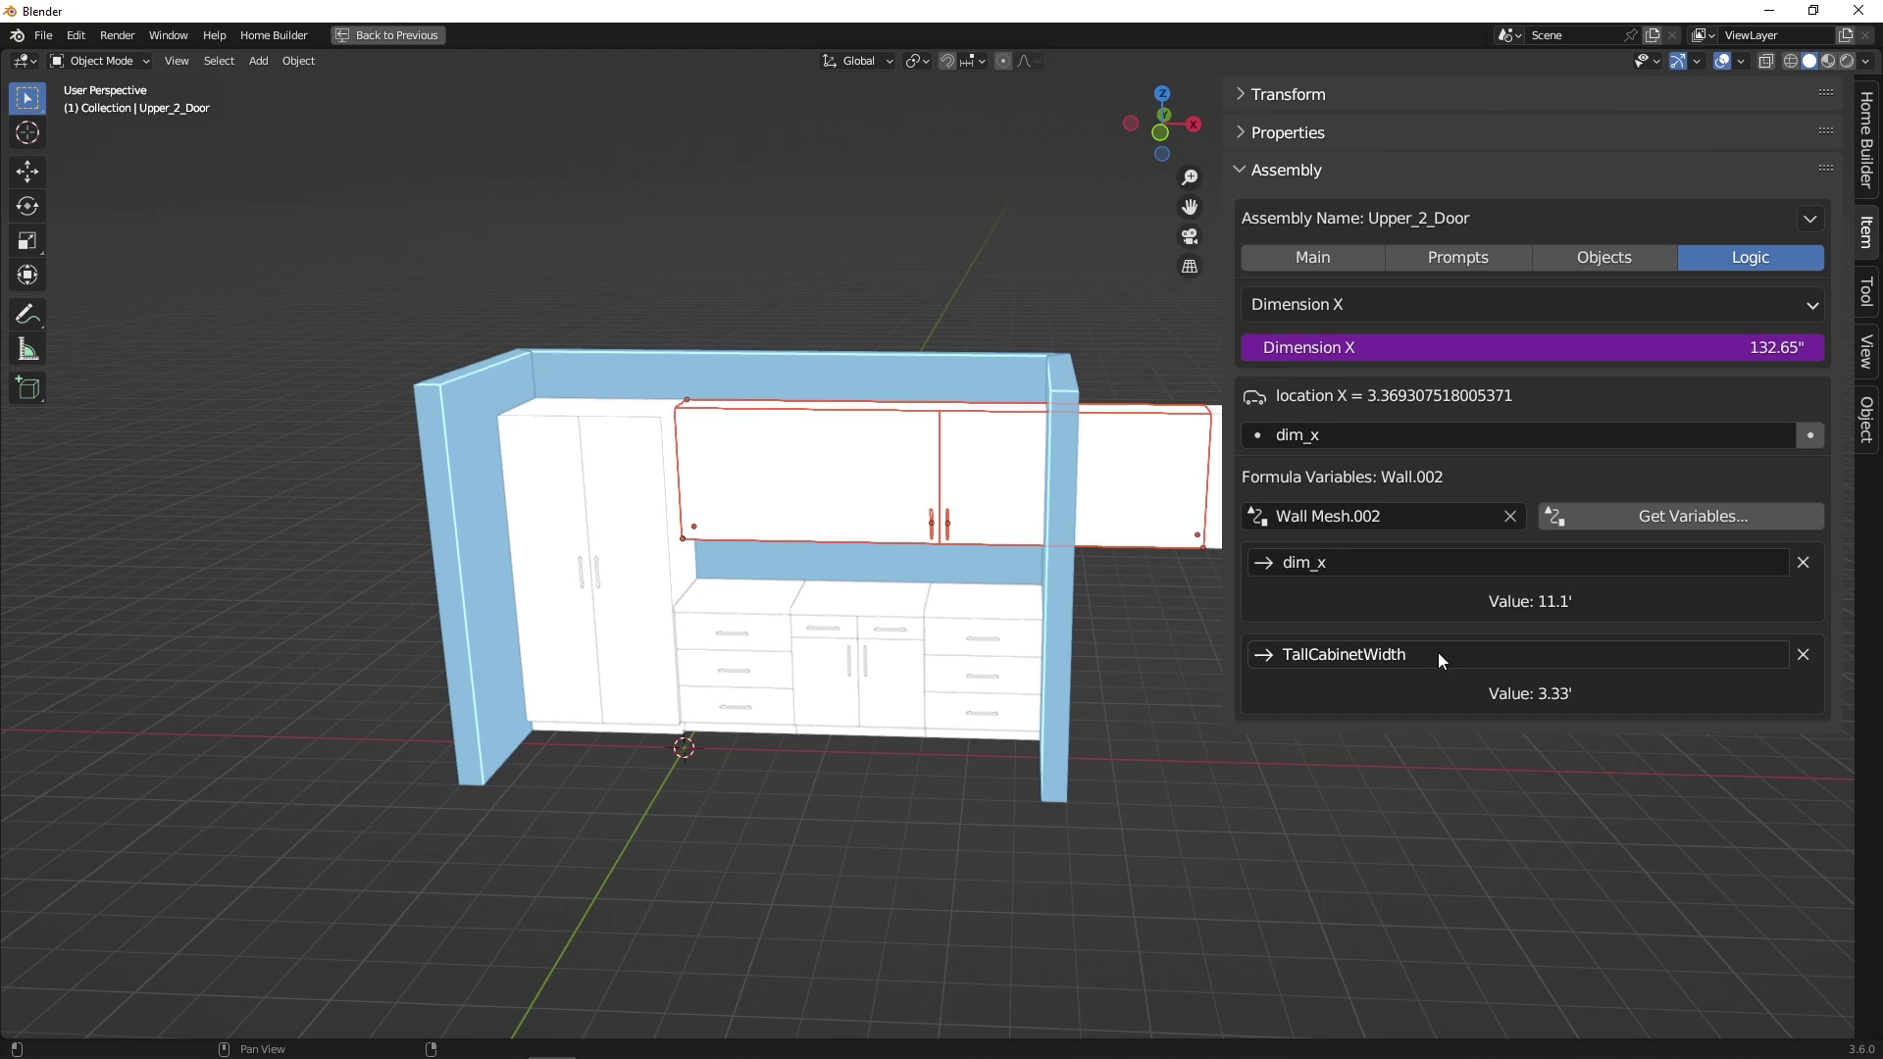
Step: Subtract TallCabinetWidth in the Upper_2_Door driver expression, making it dim_x-TallCabinetWidth
click(1438, 651)
key(ctrl+c)
click(1391, 435)
key(End)
text(-)
key(ctrl+v)
key(Return)
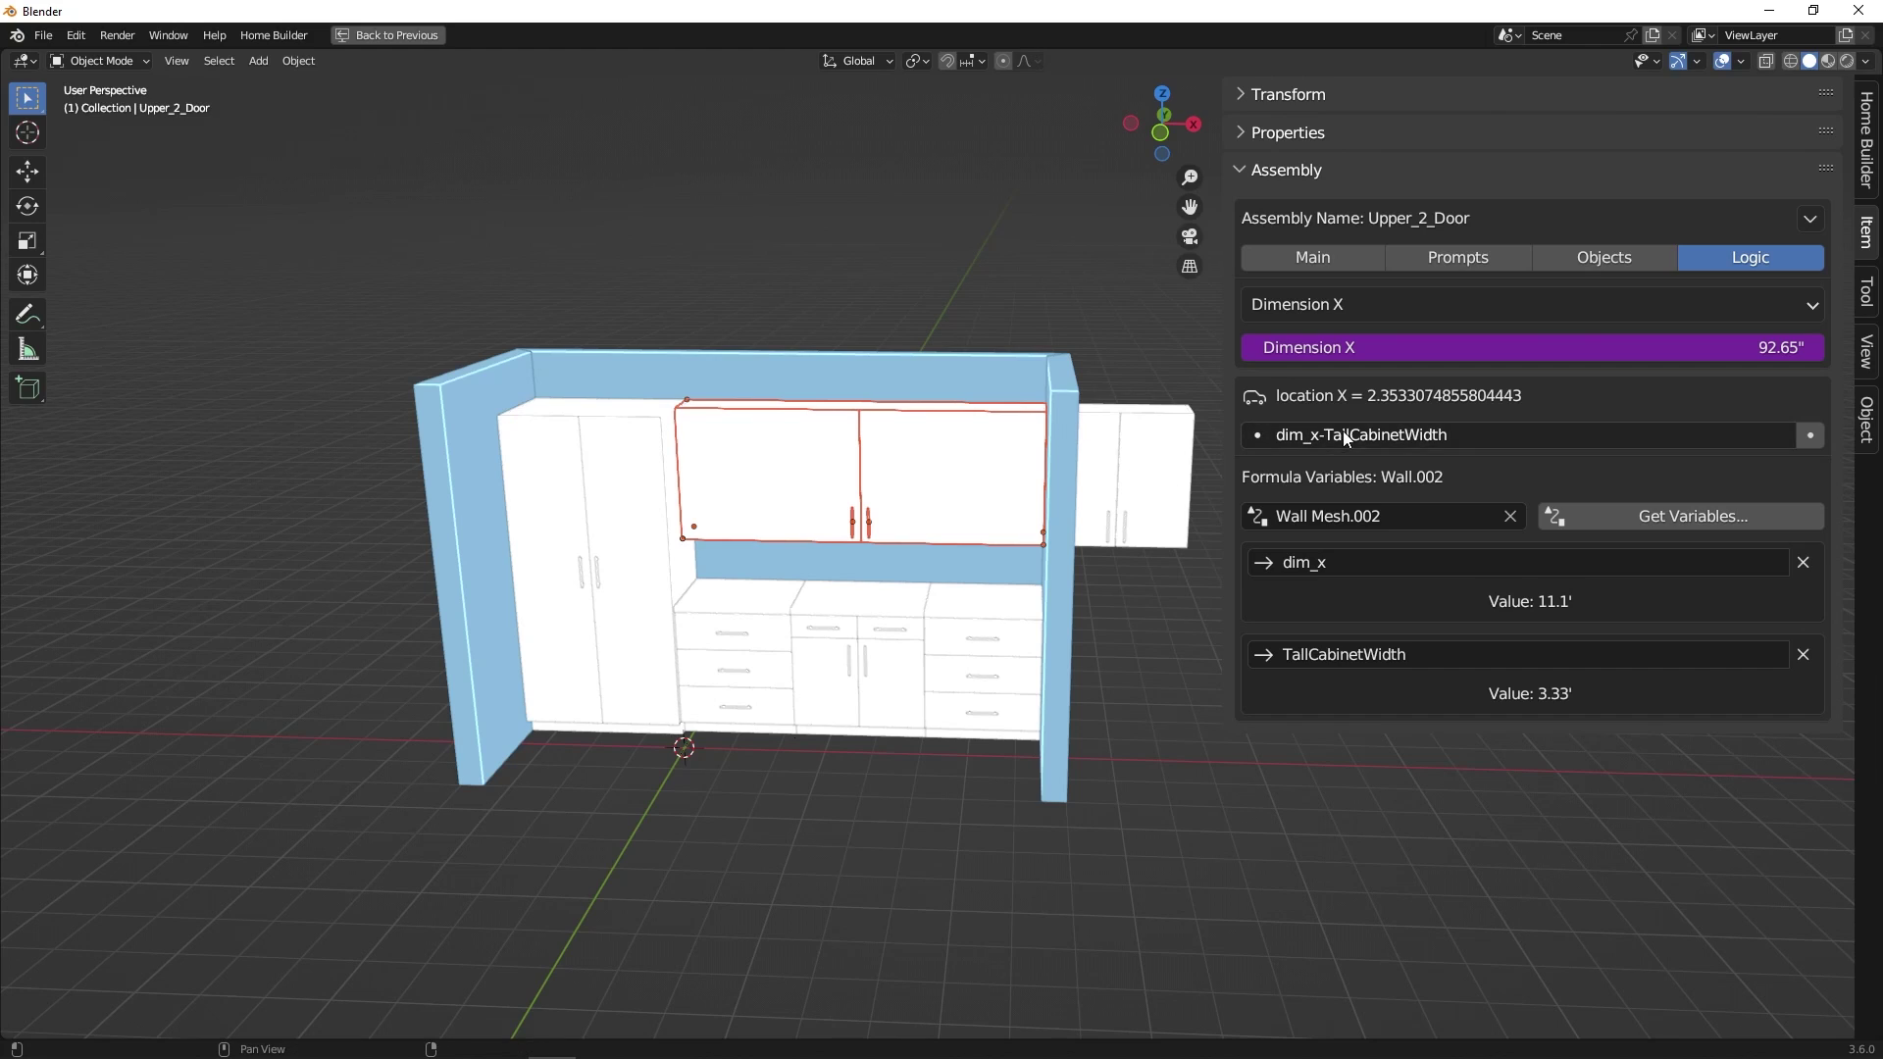
Step: Halve the remaining width by changing the Upper_2_Door driver expression to (dim_x-TallCabinetWidth)/2
click(1405, 433)
key(End)
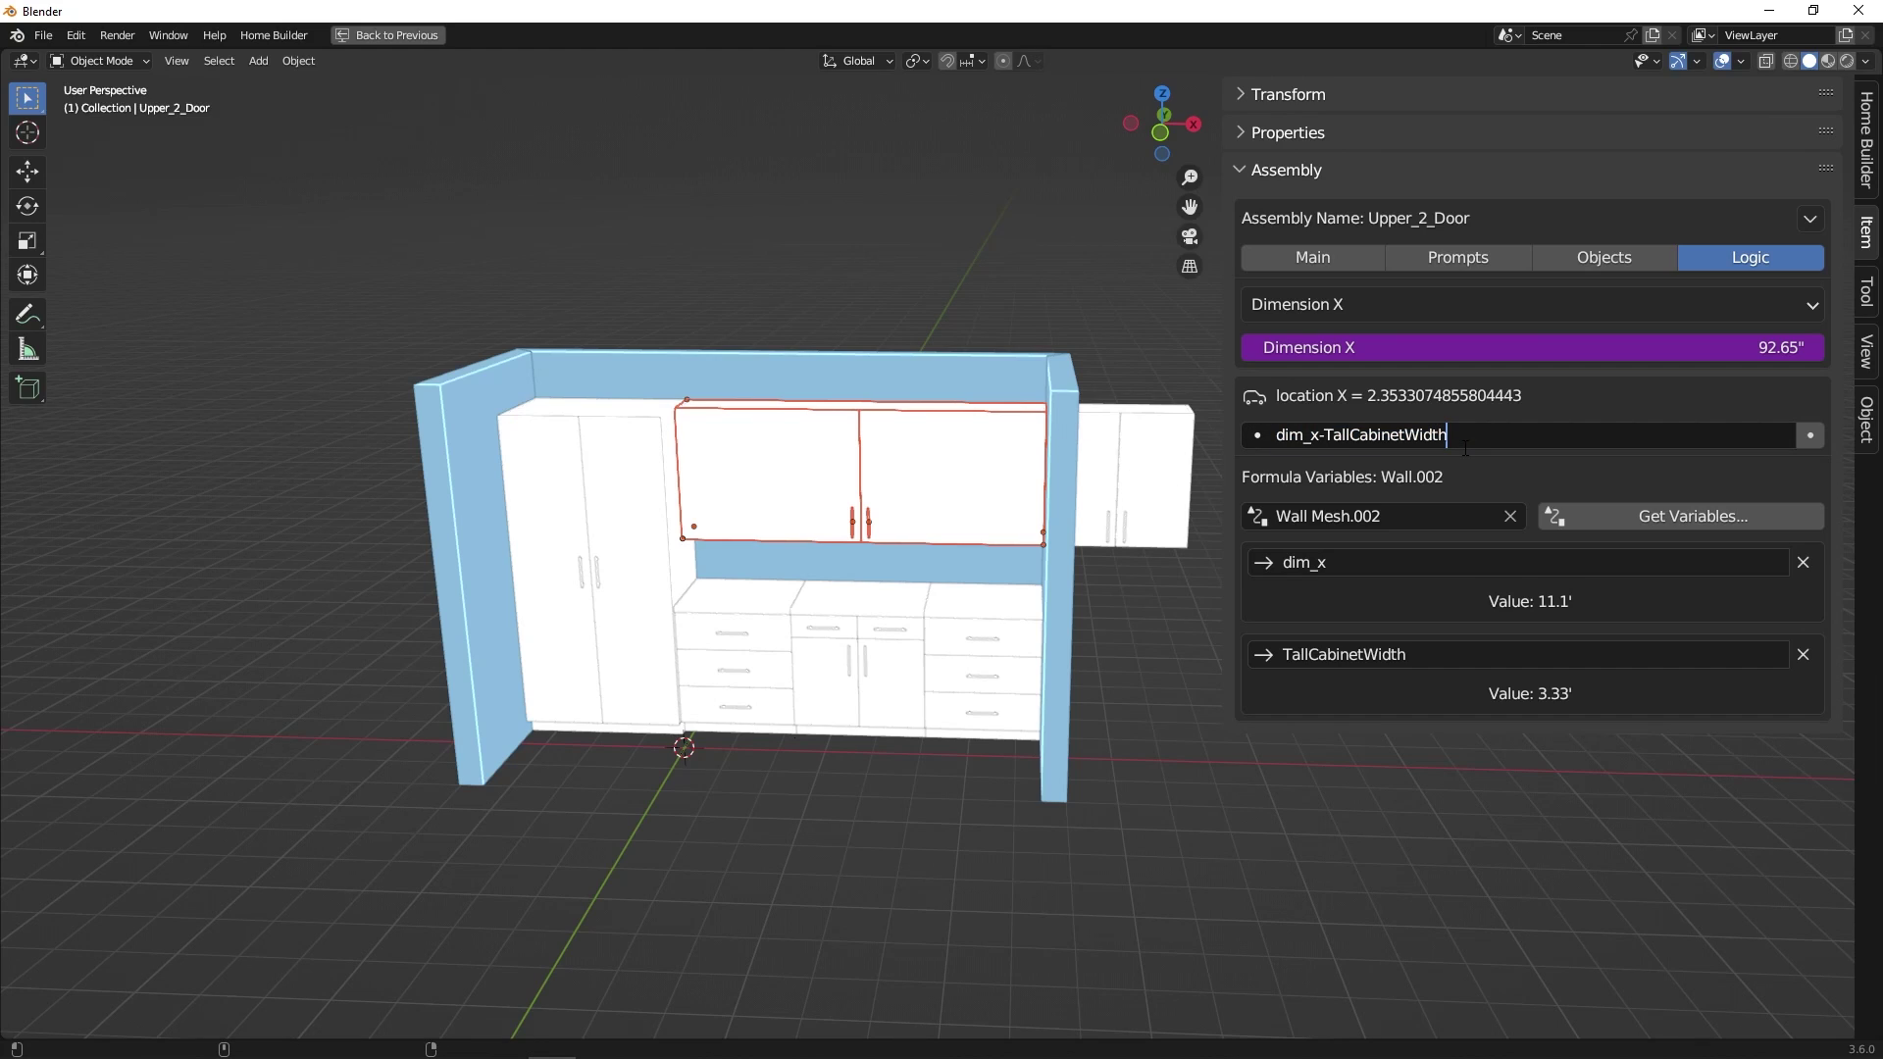
text())
text(()
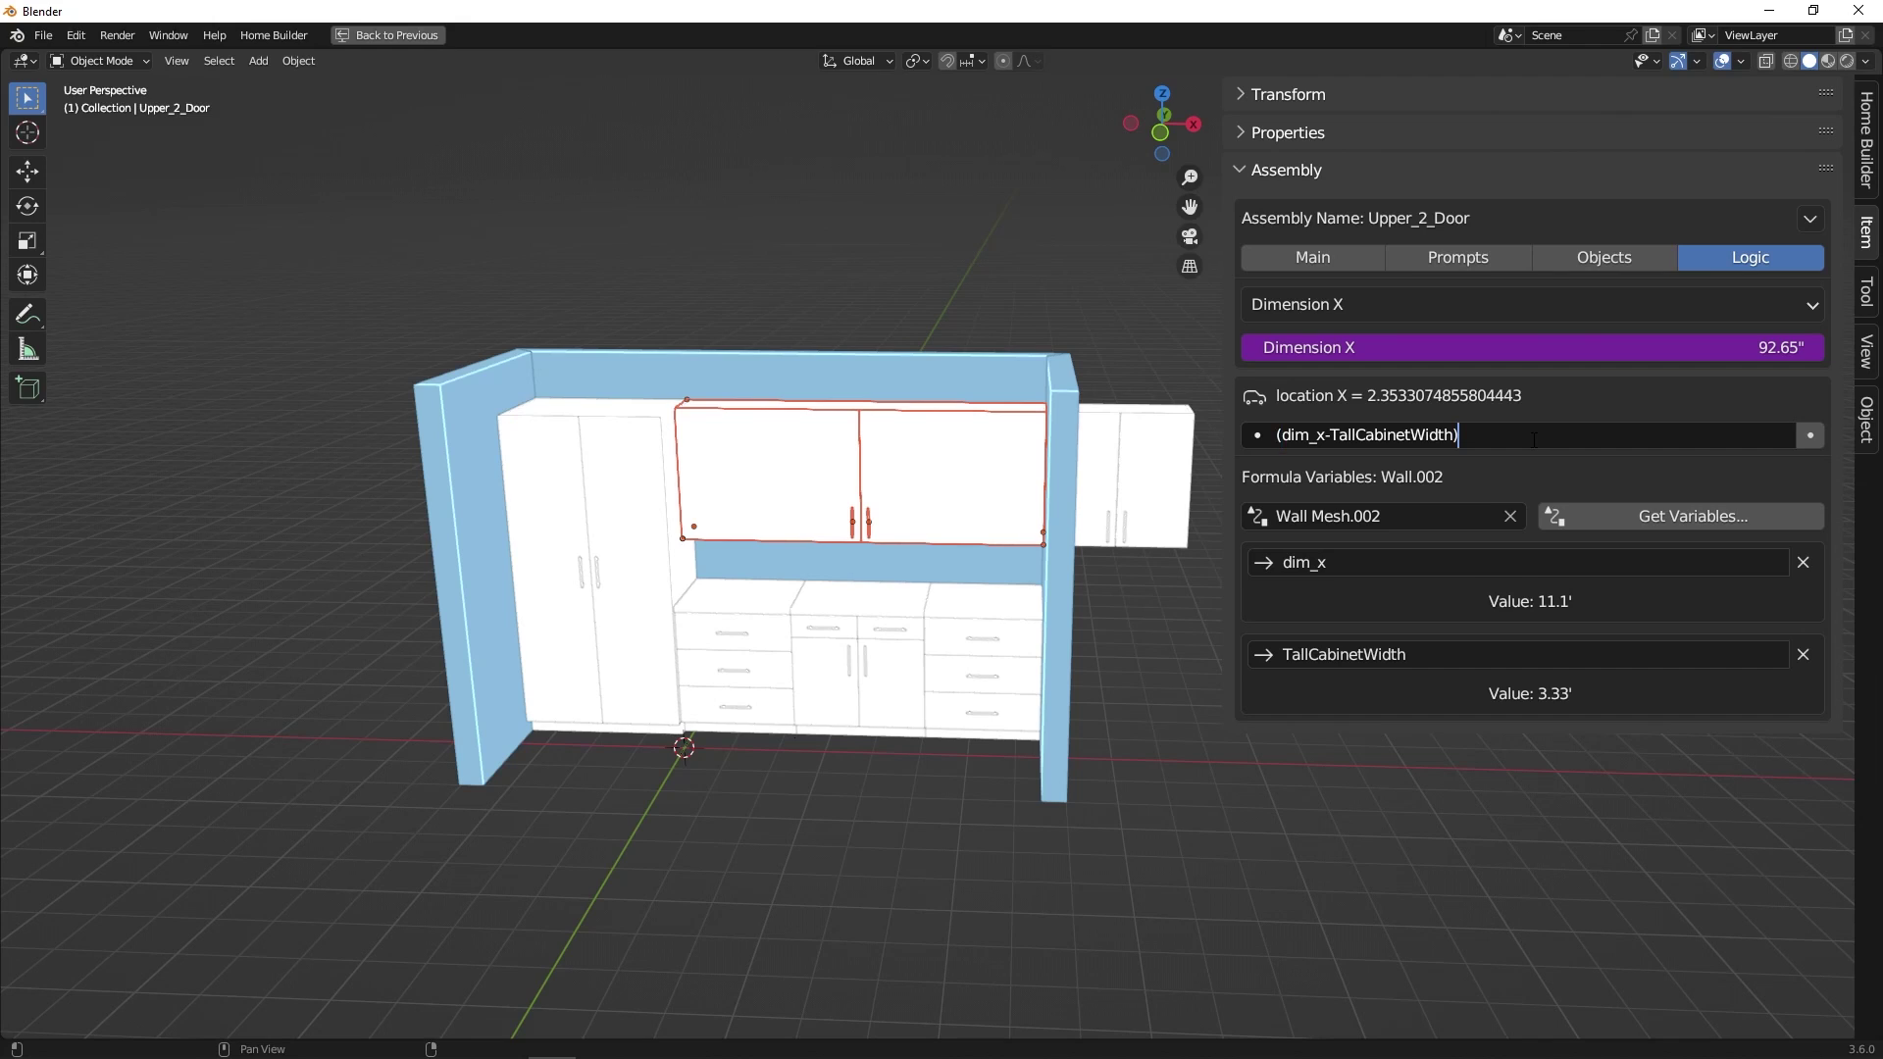
text(/2)
key(Return)
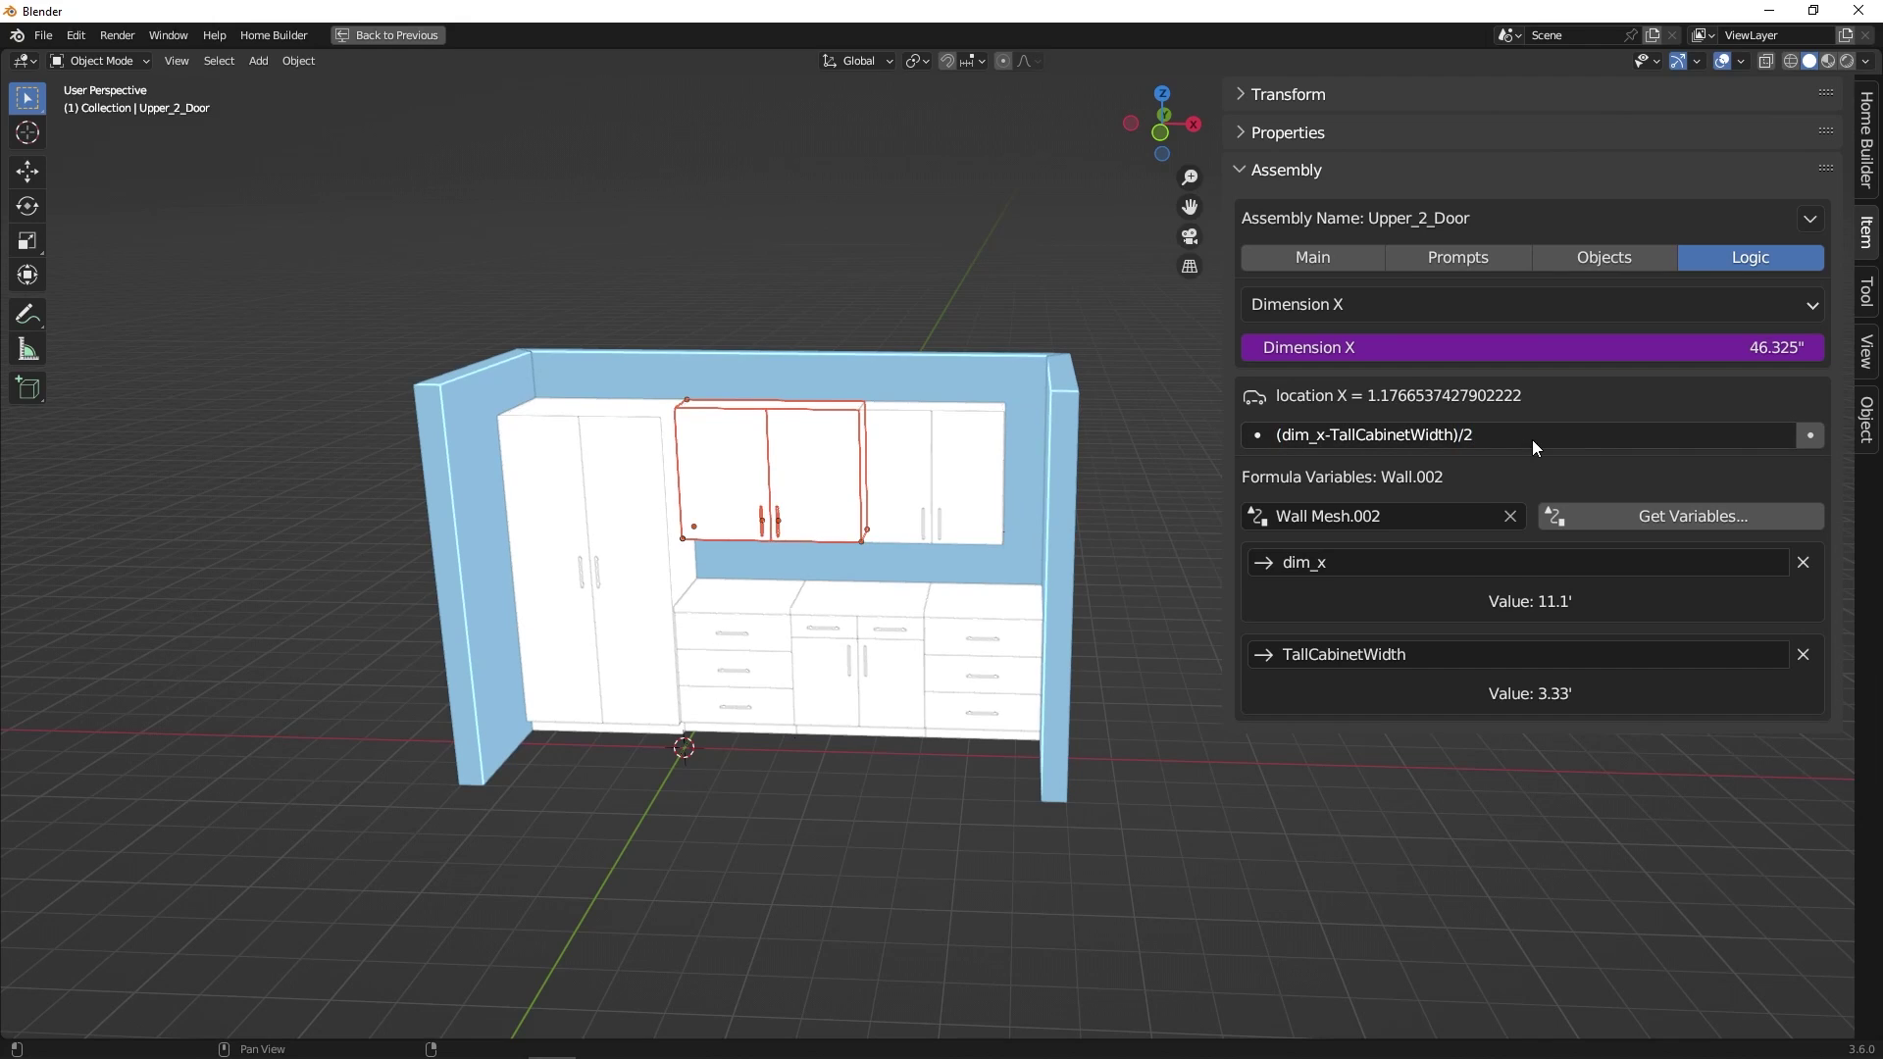
Step: Copy the Upper_2_Door Dimension X driver and paste it onto Dimension X of the other upper cabinet, Upper_2_Door.001
right_click(1356, 349)
click(971, 457)
click(1810, 218)
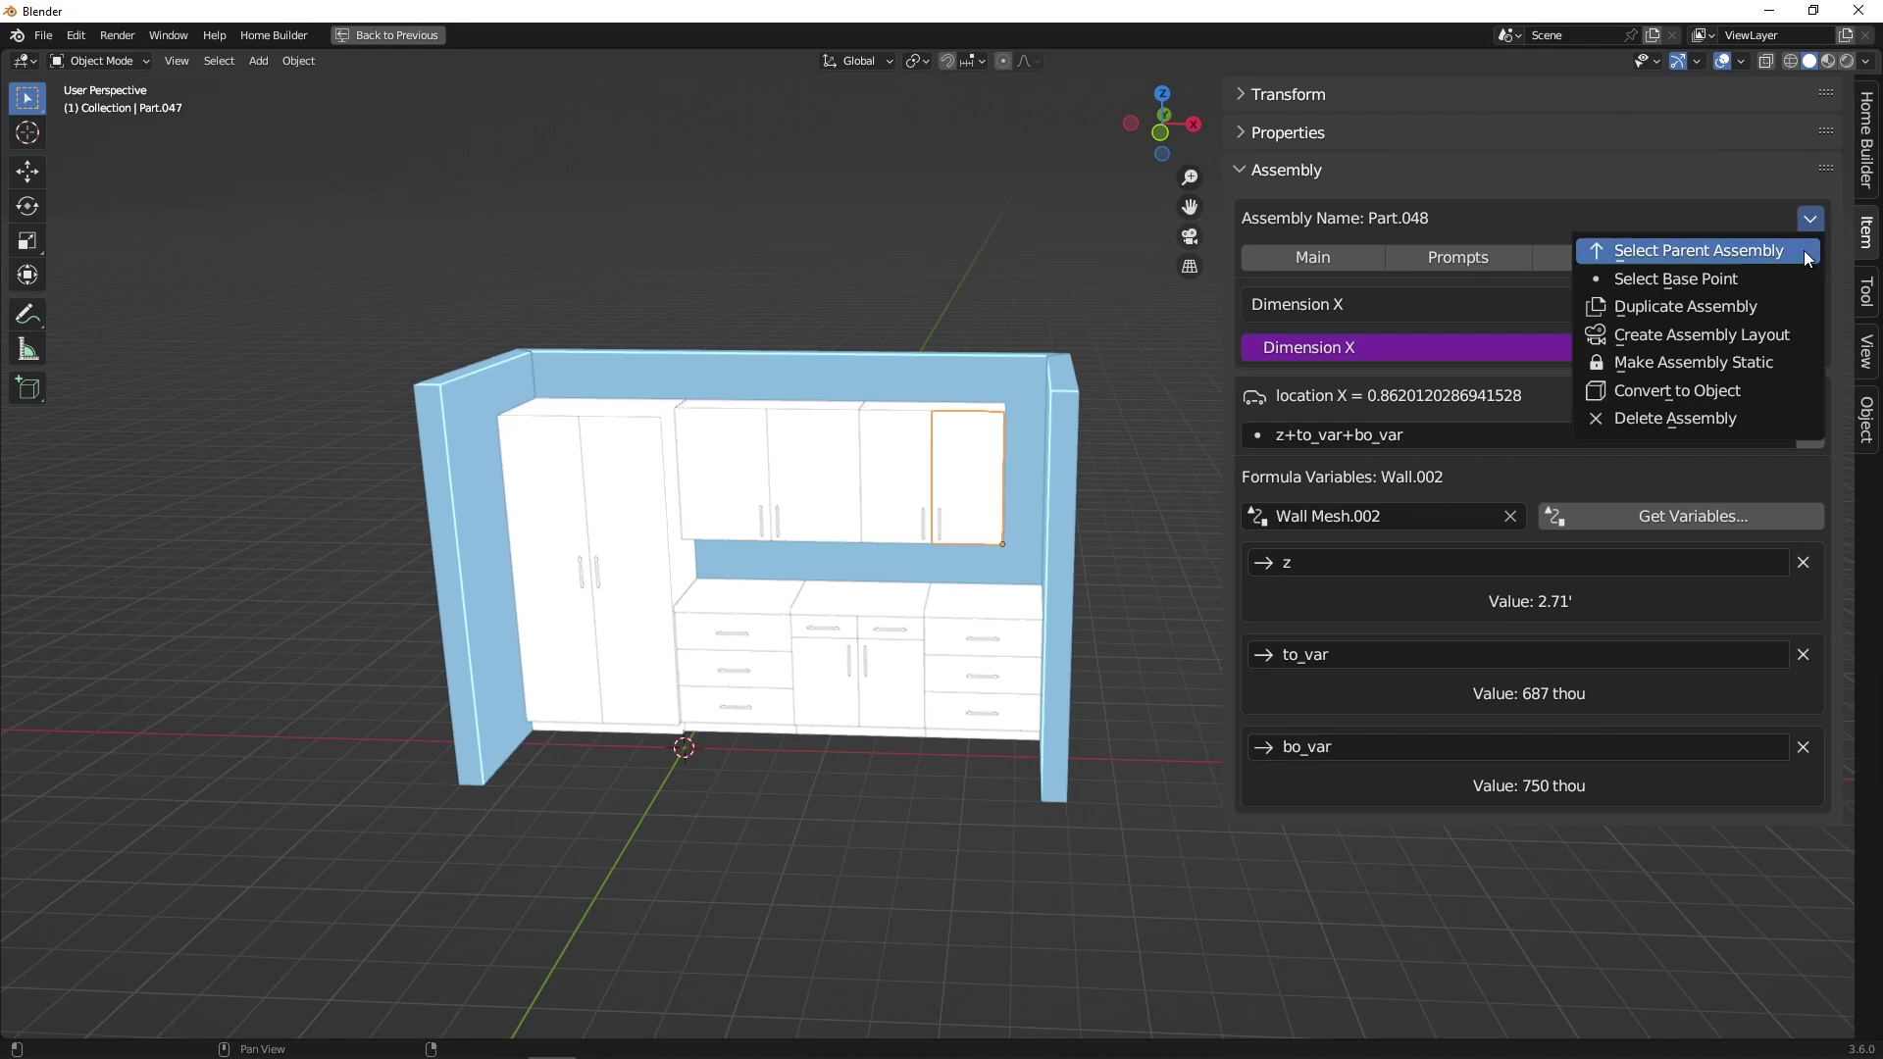
click(1803, 250)
click(1809, 219)
click(1804, 251)
click(1809, 219)
click(1803, 251)
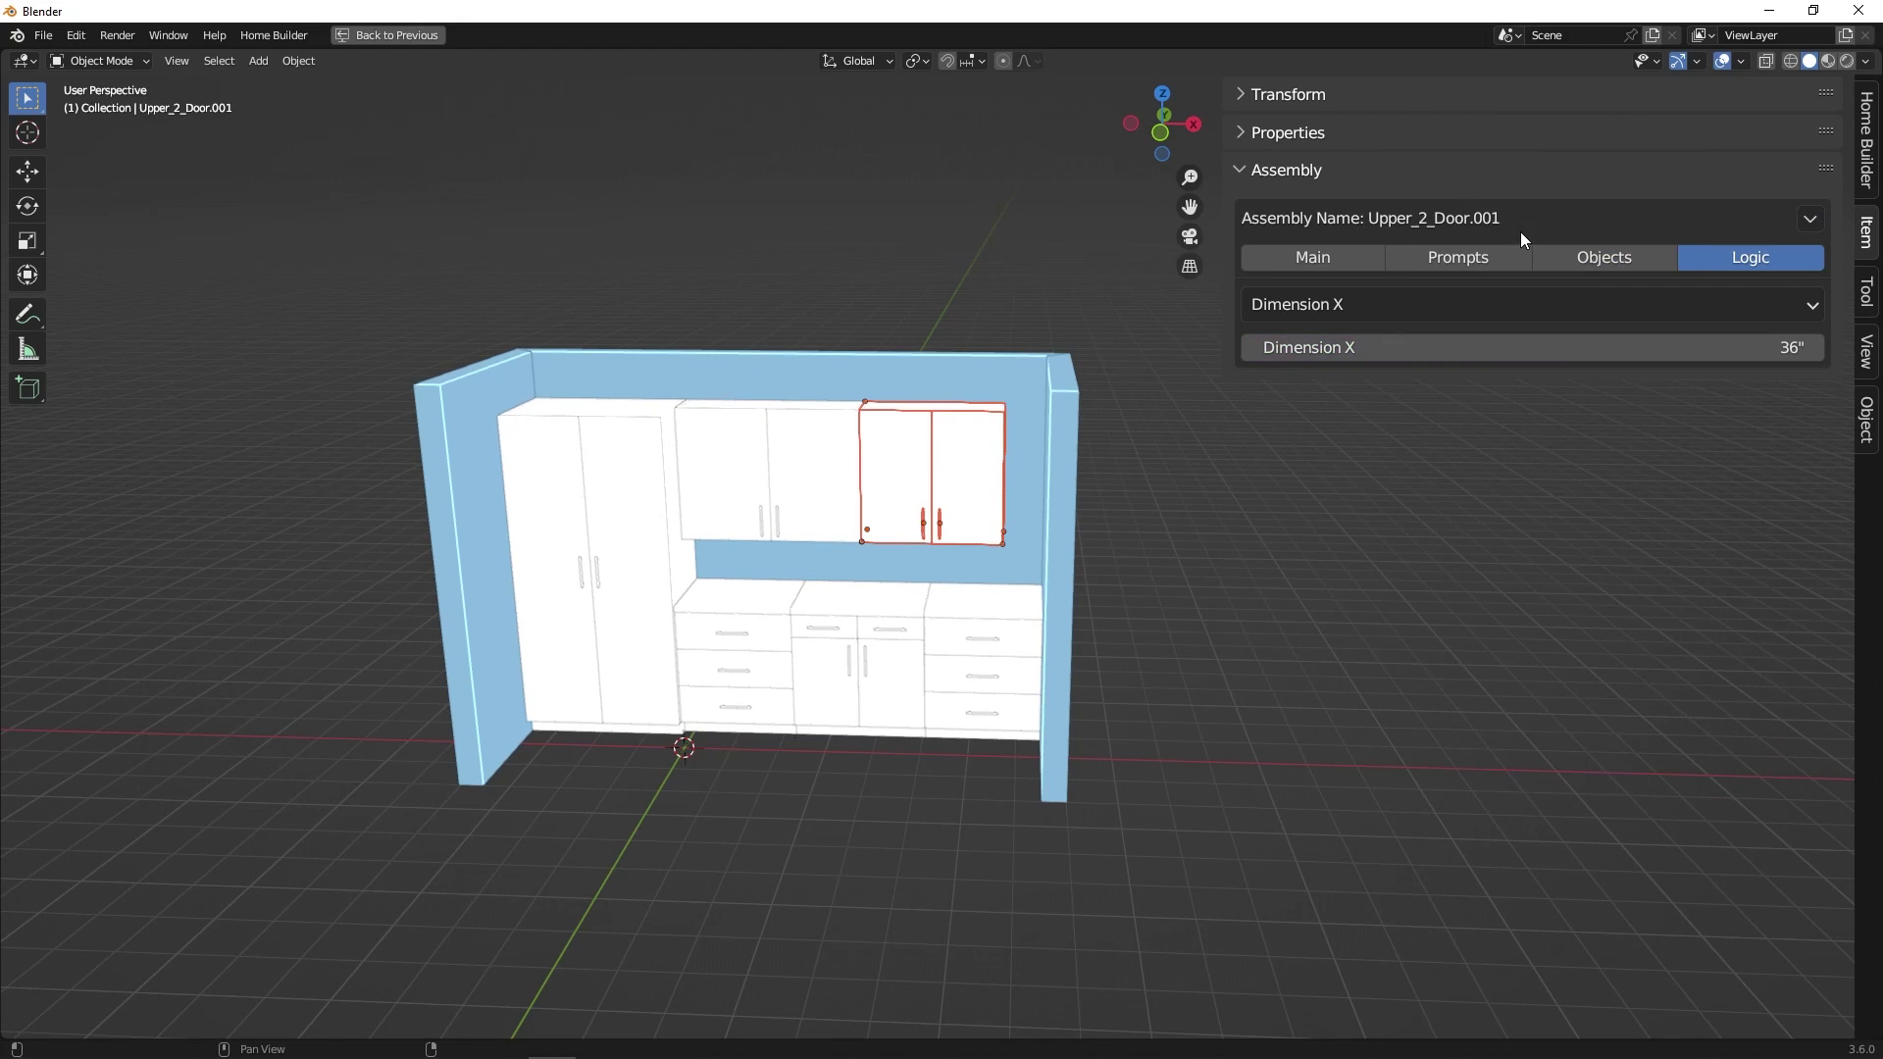
right_click(1457, 348)
click(1451, 418)
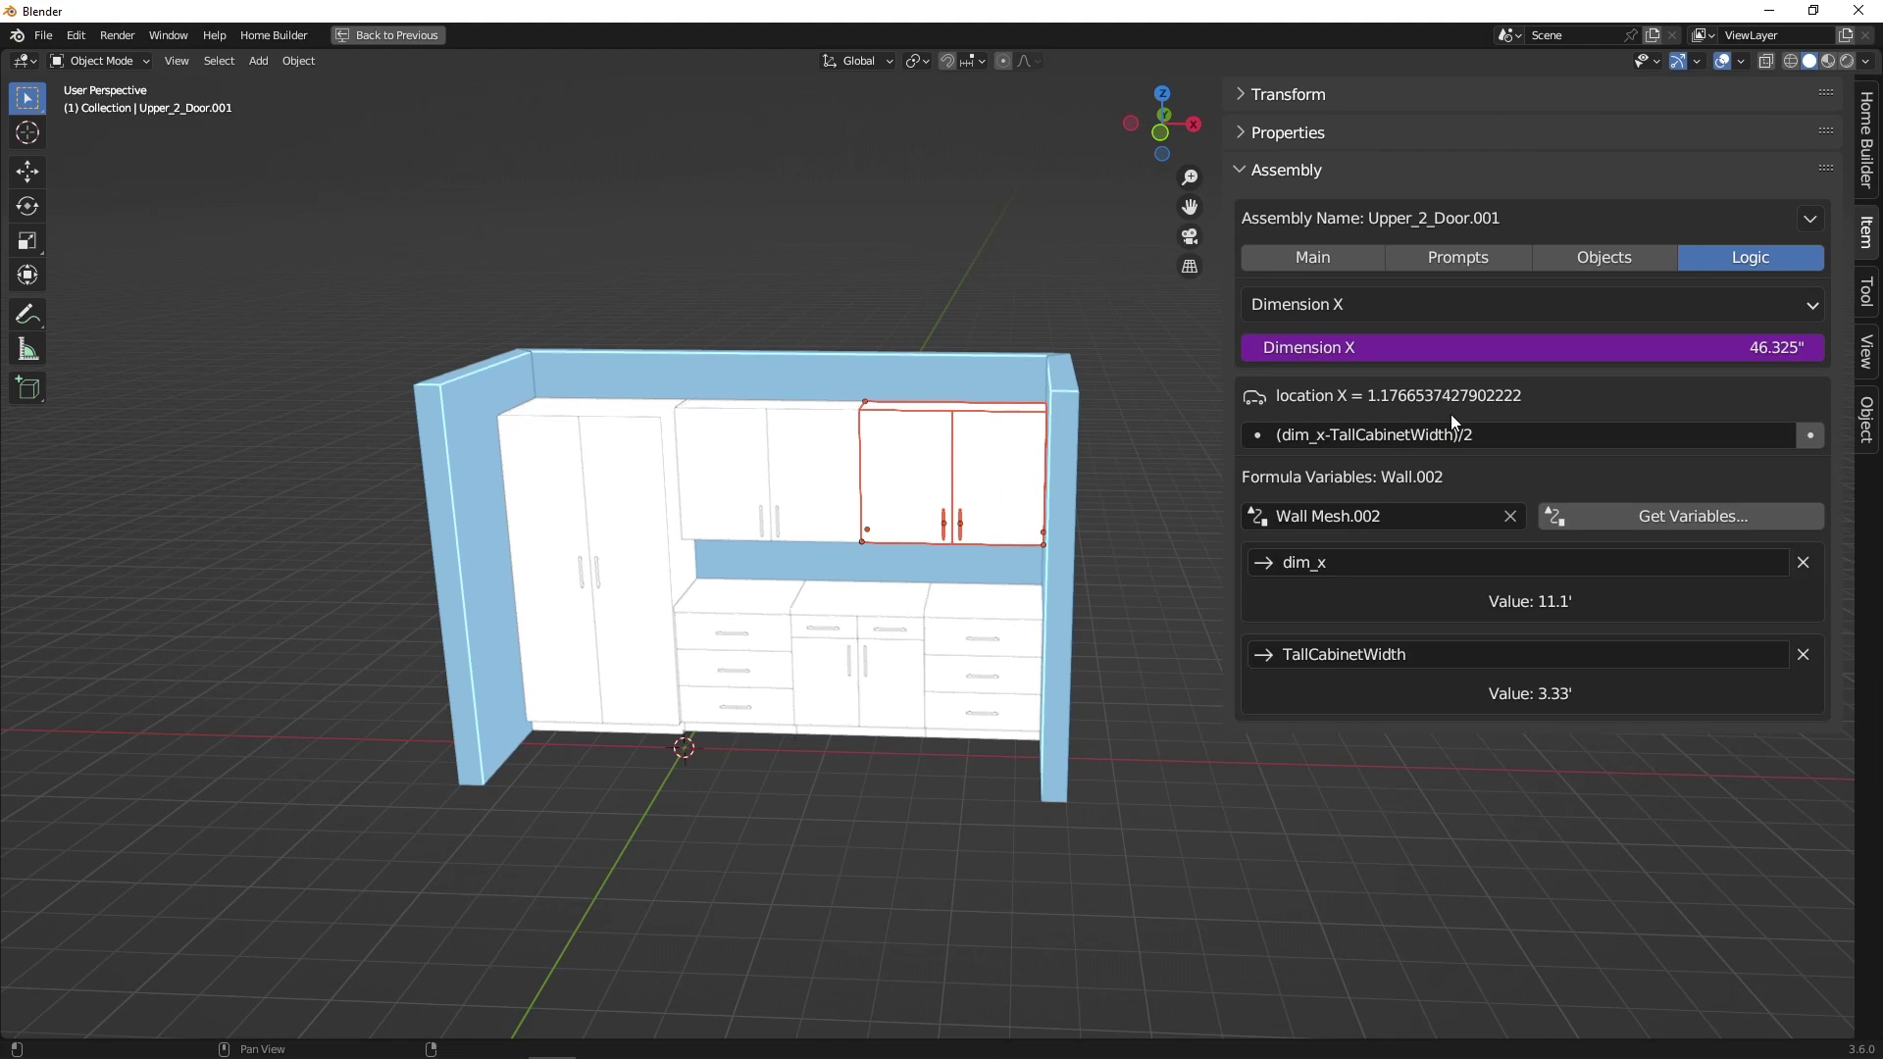
Step: Shorten the back wall to 128.65" and set its prompts to Tall Cabinet Width 34.8" and Middle Base Cabinet Width 35.6"
click(811, 497)
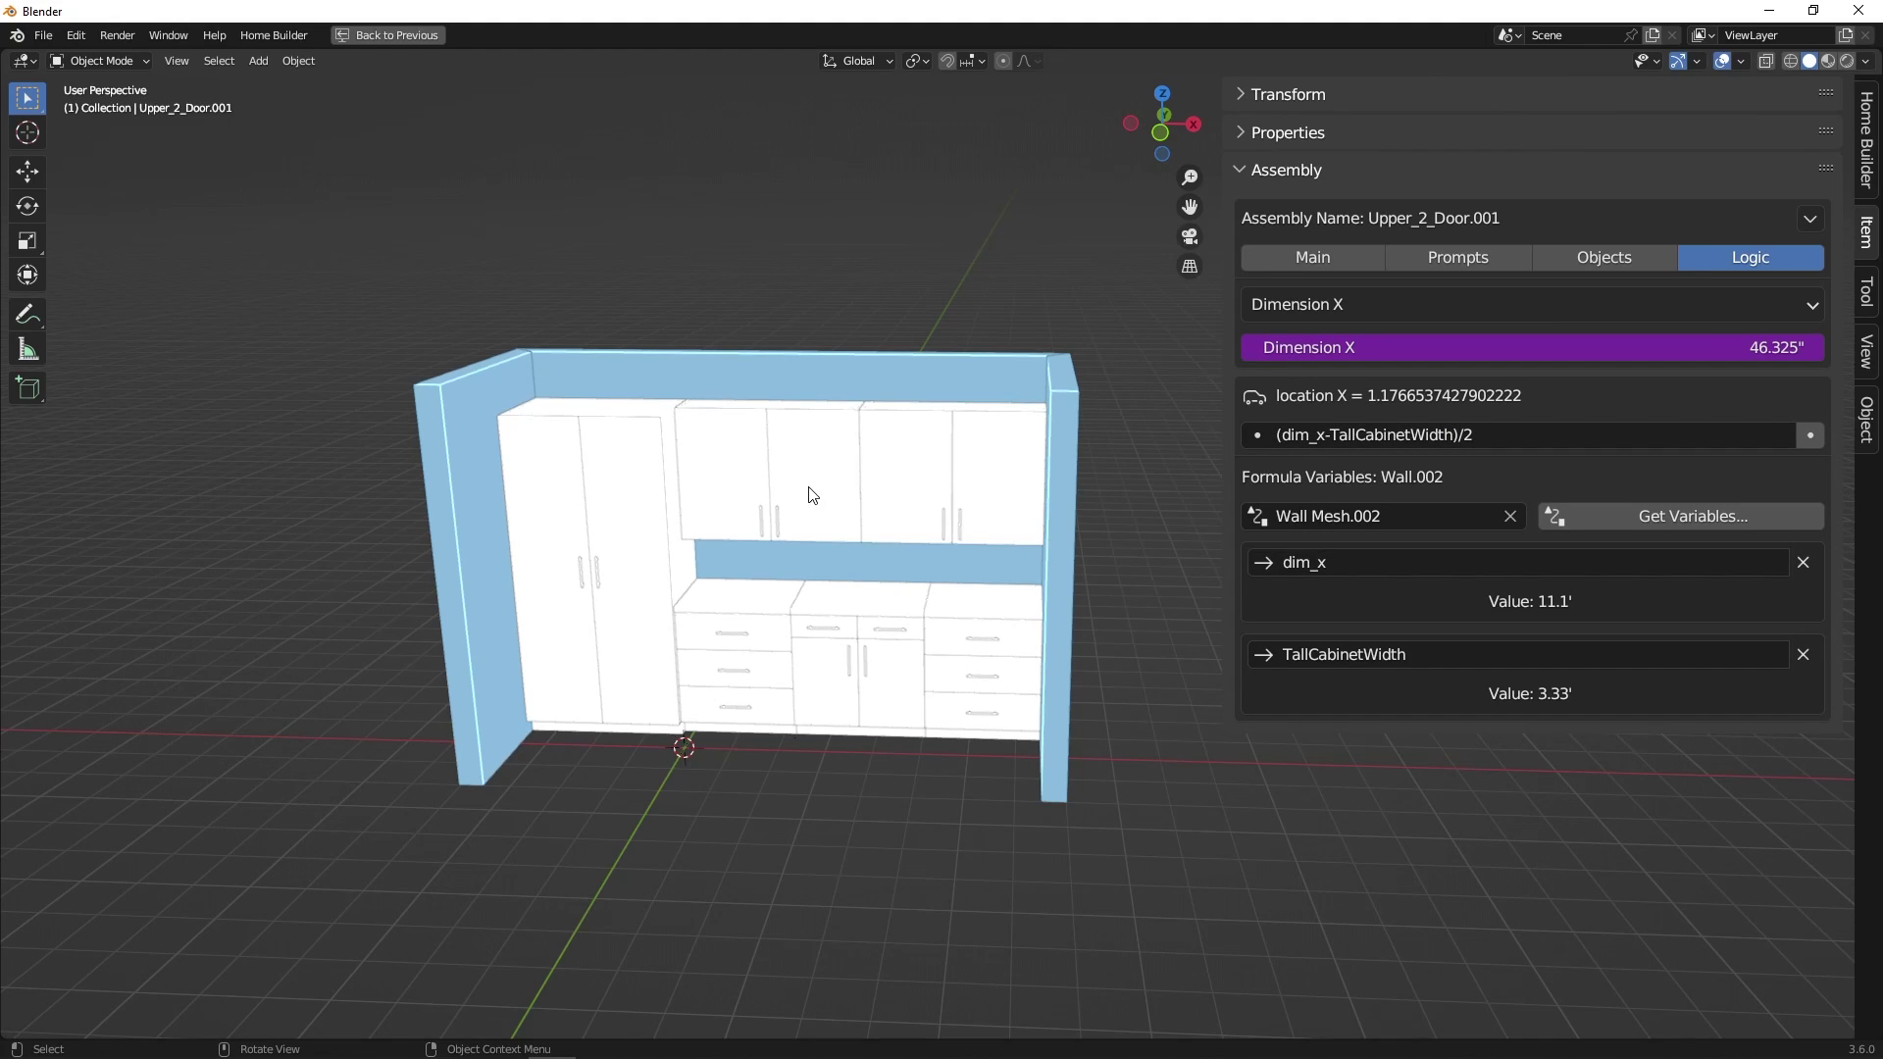
middle_drag(811, 497, 752, 391)
click(752, 390)
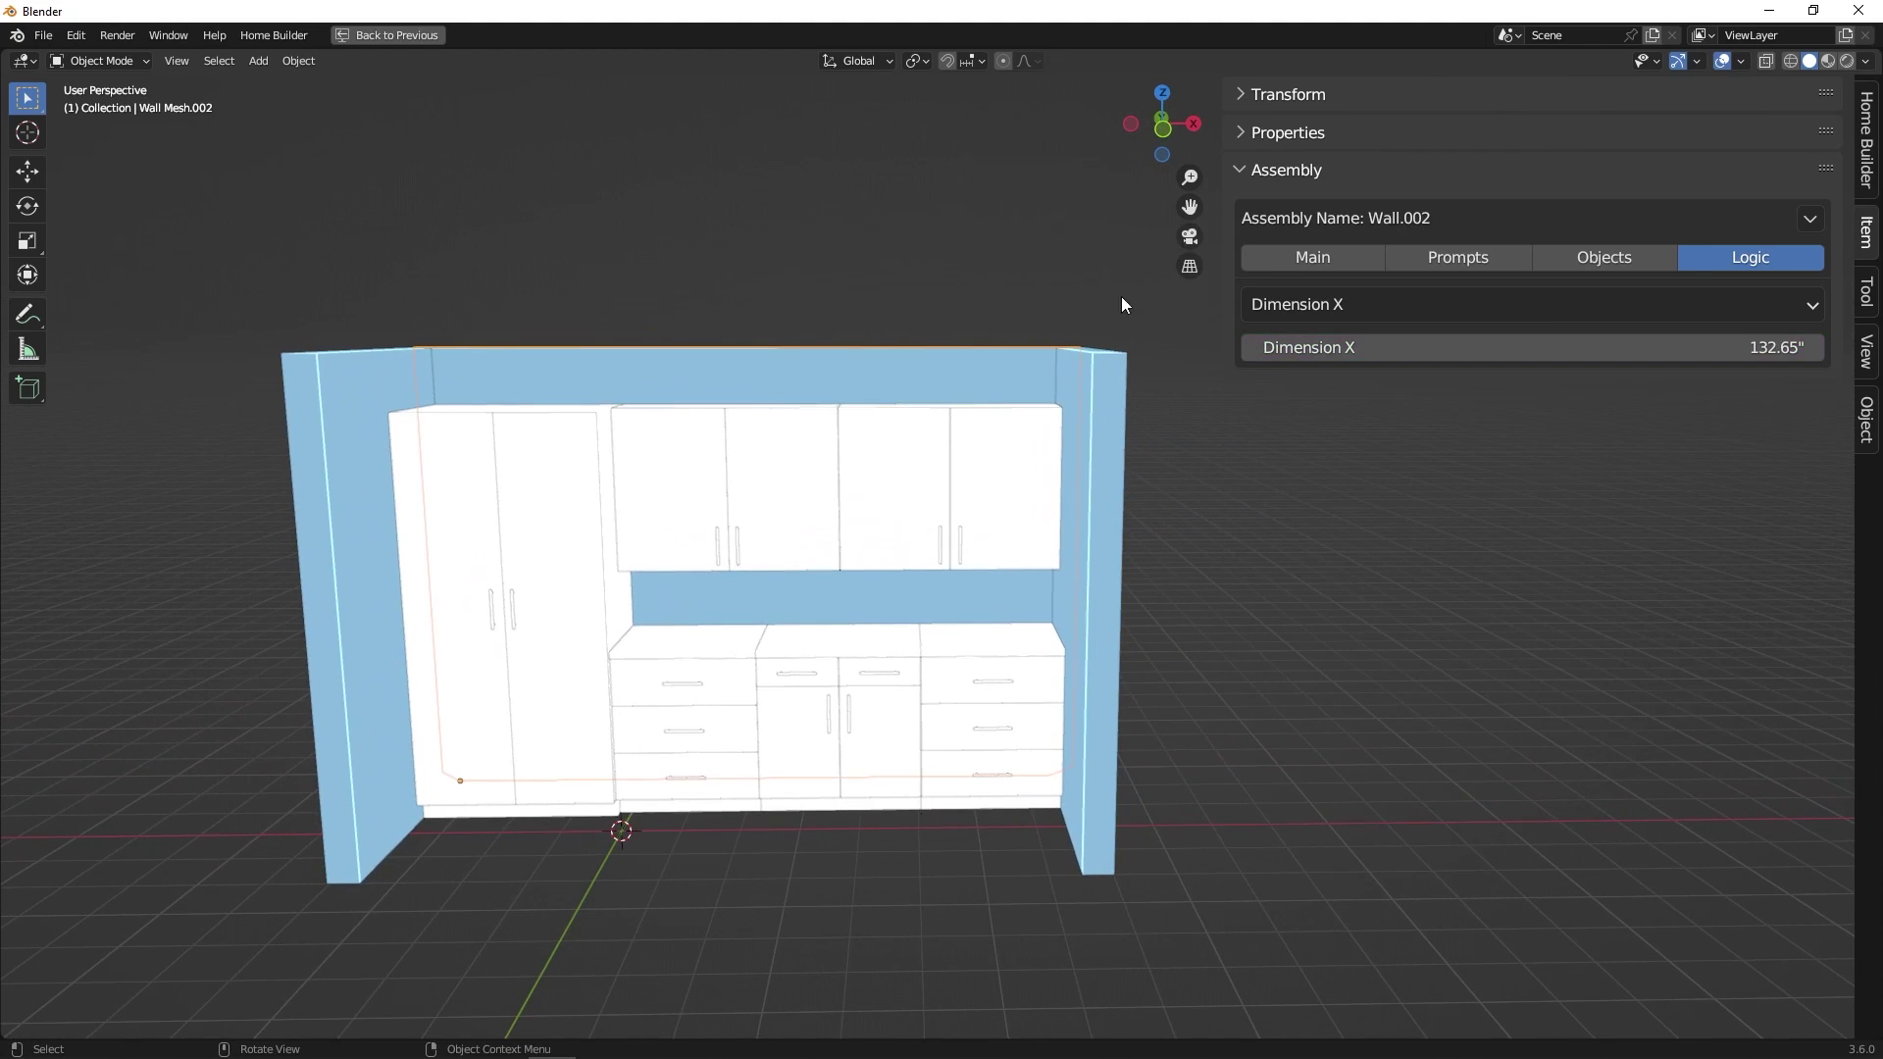
click(1314, 257)
mouse_move(1418, 366)
mouse_down()
mouse_move(1569, 366)
mouse_move(1373, 366)
mouse_move(1441, 366)
mouse_move(1390, 365)
mouse_move(1417, 365)
mouse_up()
click(1451, 261)
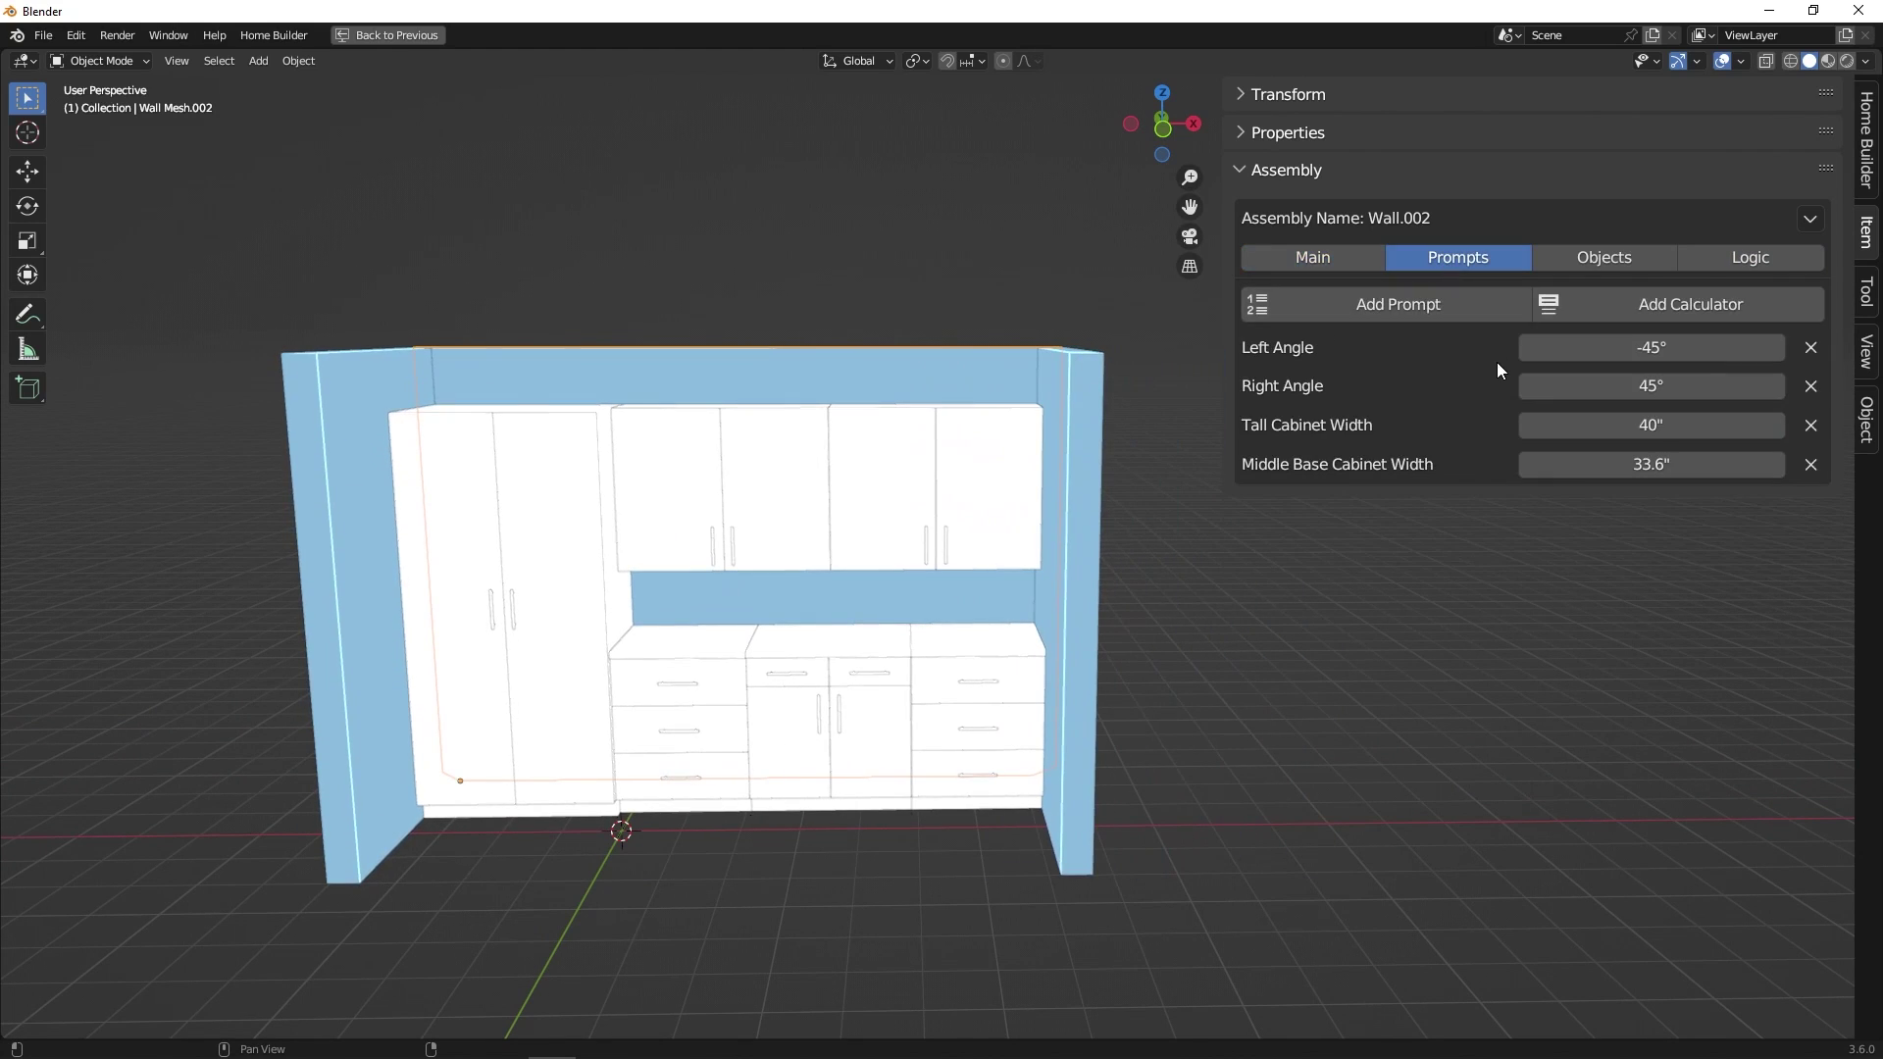
drag(1632, 462, 1626, 425)
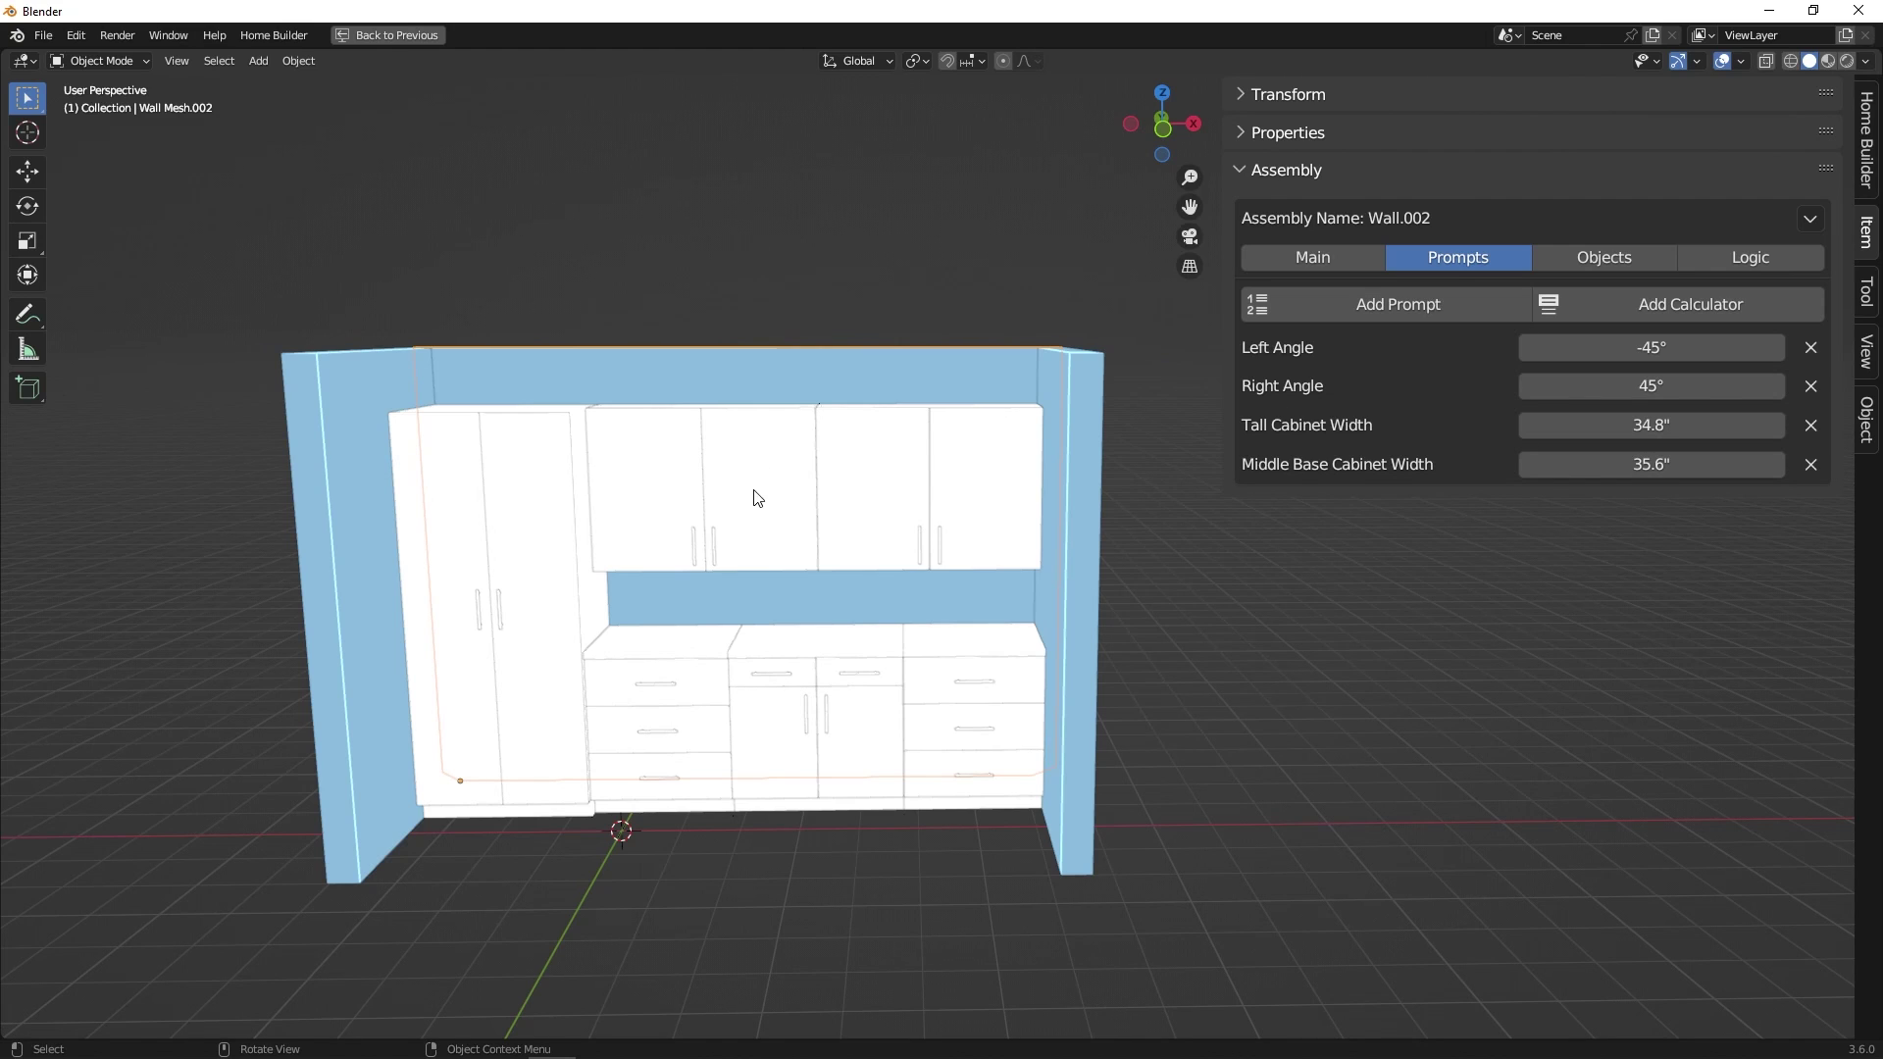
Step: Set the back wall's X dimension to 120"
mouse_move(756, 500)
middle_down()
mouse_move(744, 520)
mouse_move(774, 517)
middle_up()
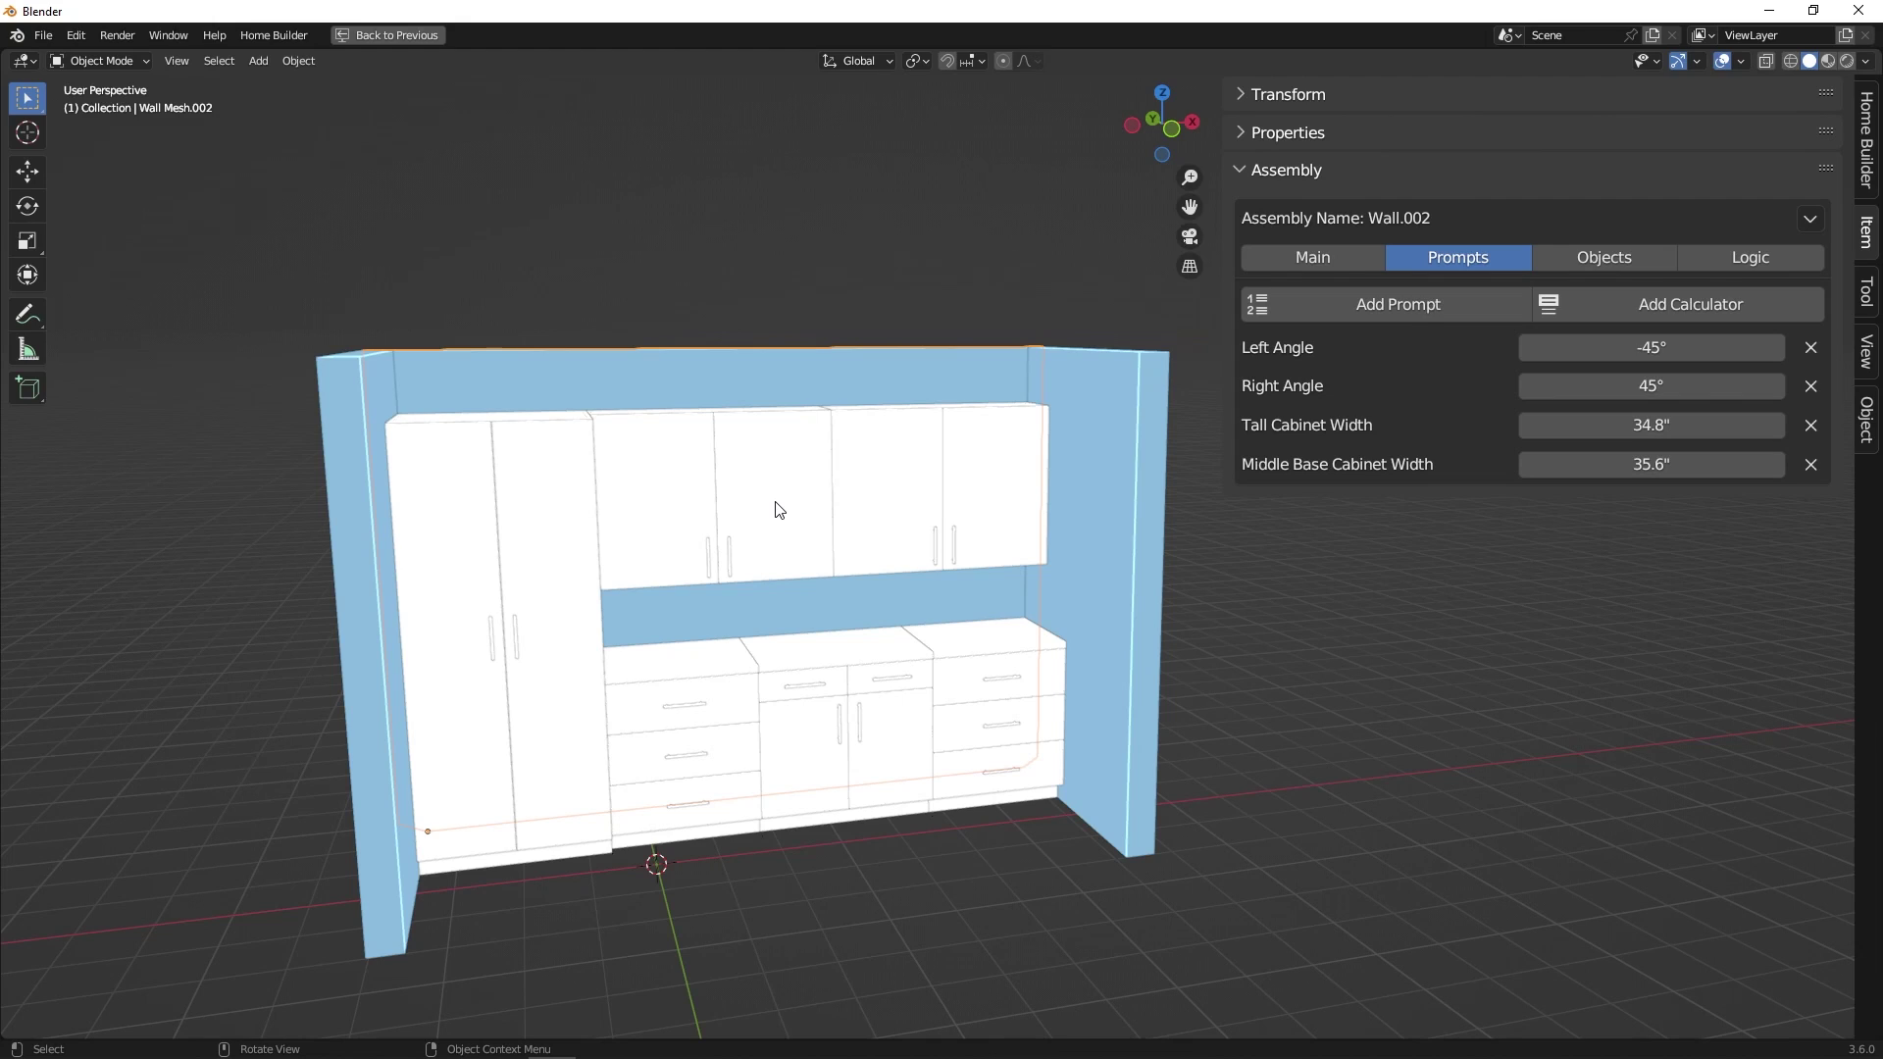
click(1312, 257)
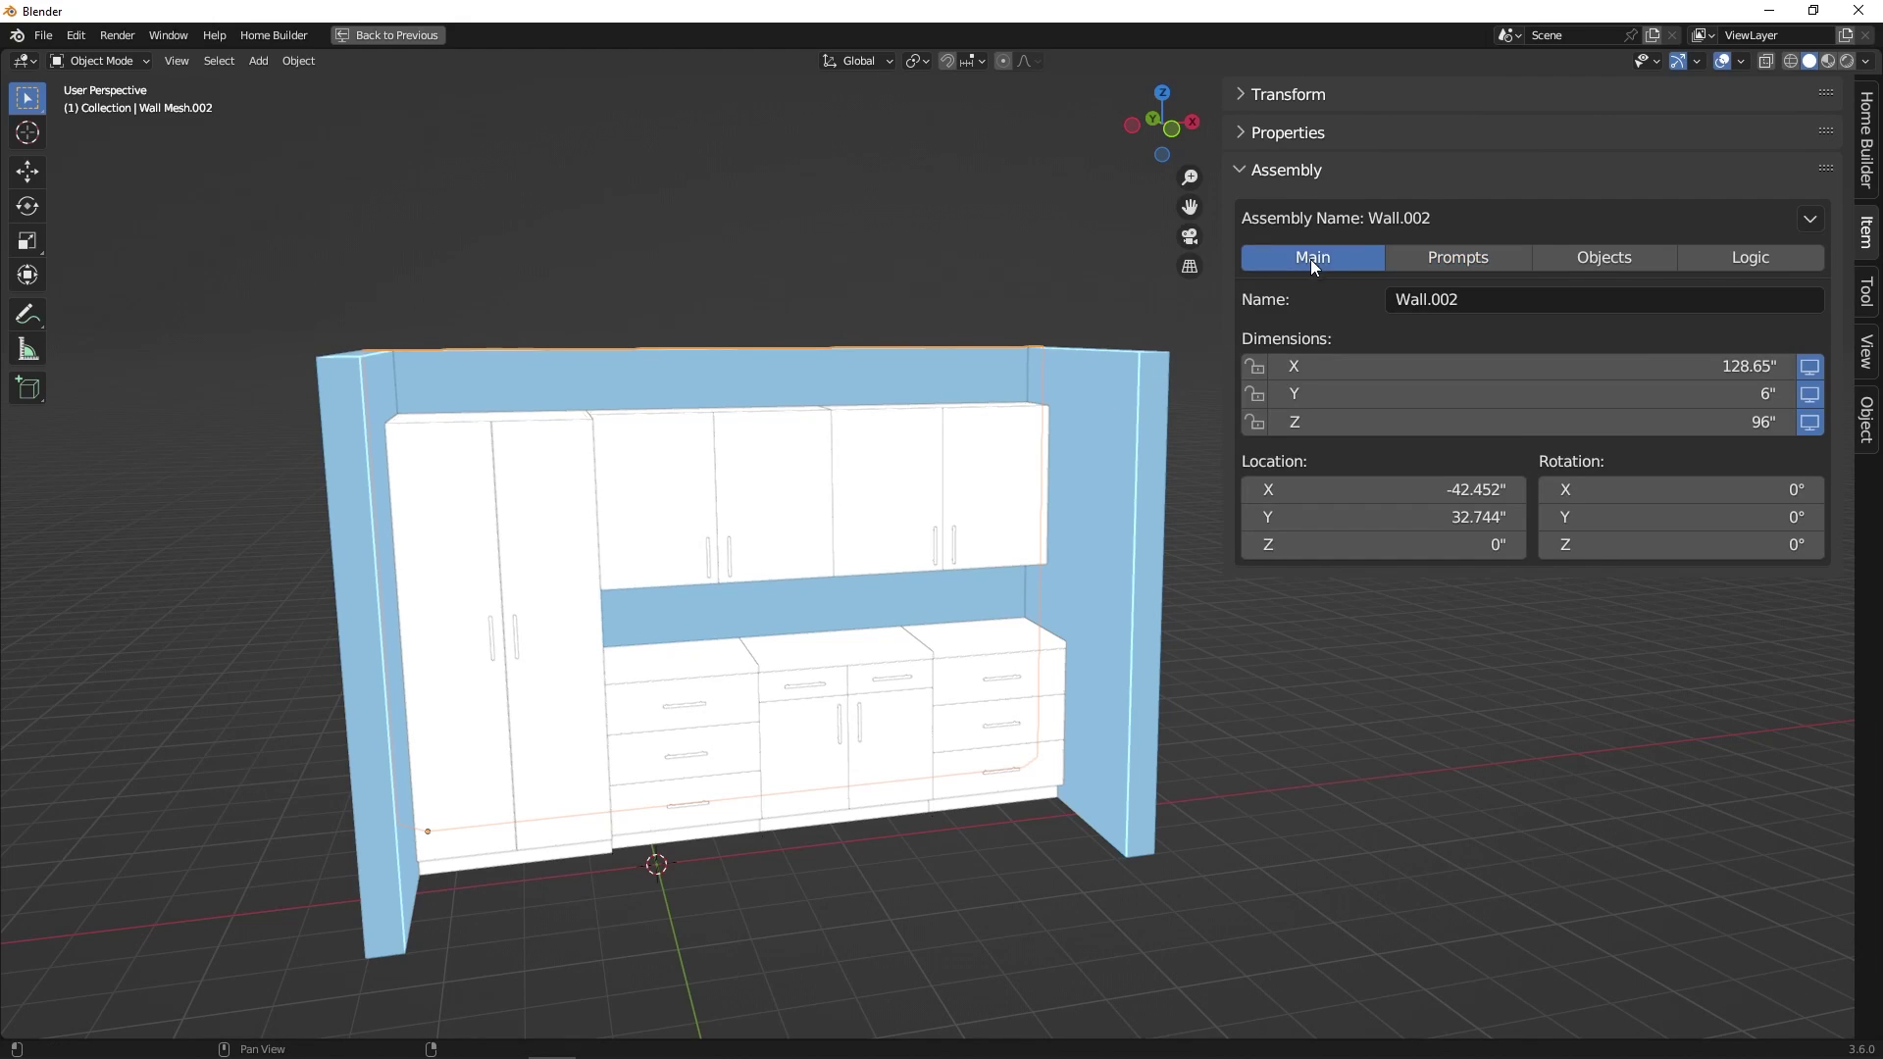
click(1498, 358)
text(120)
key(Return)
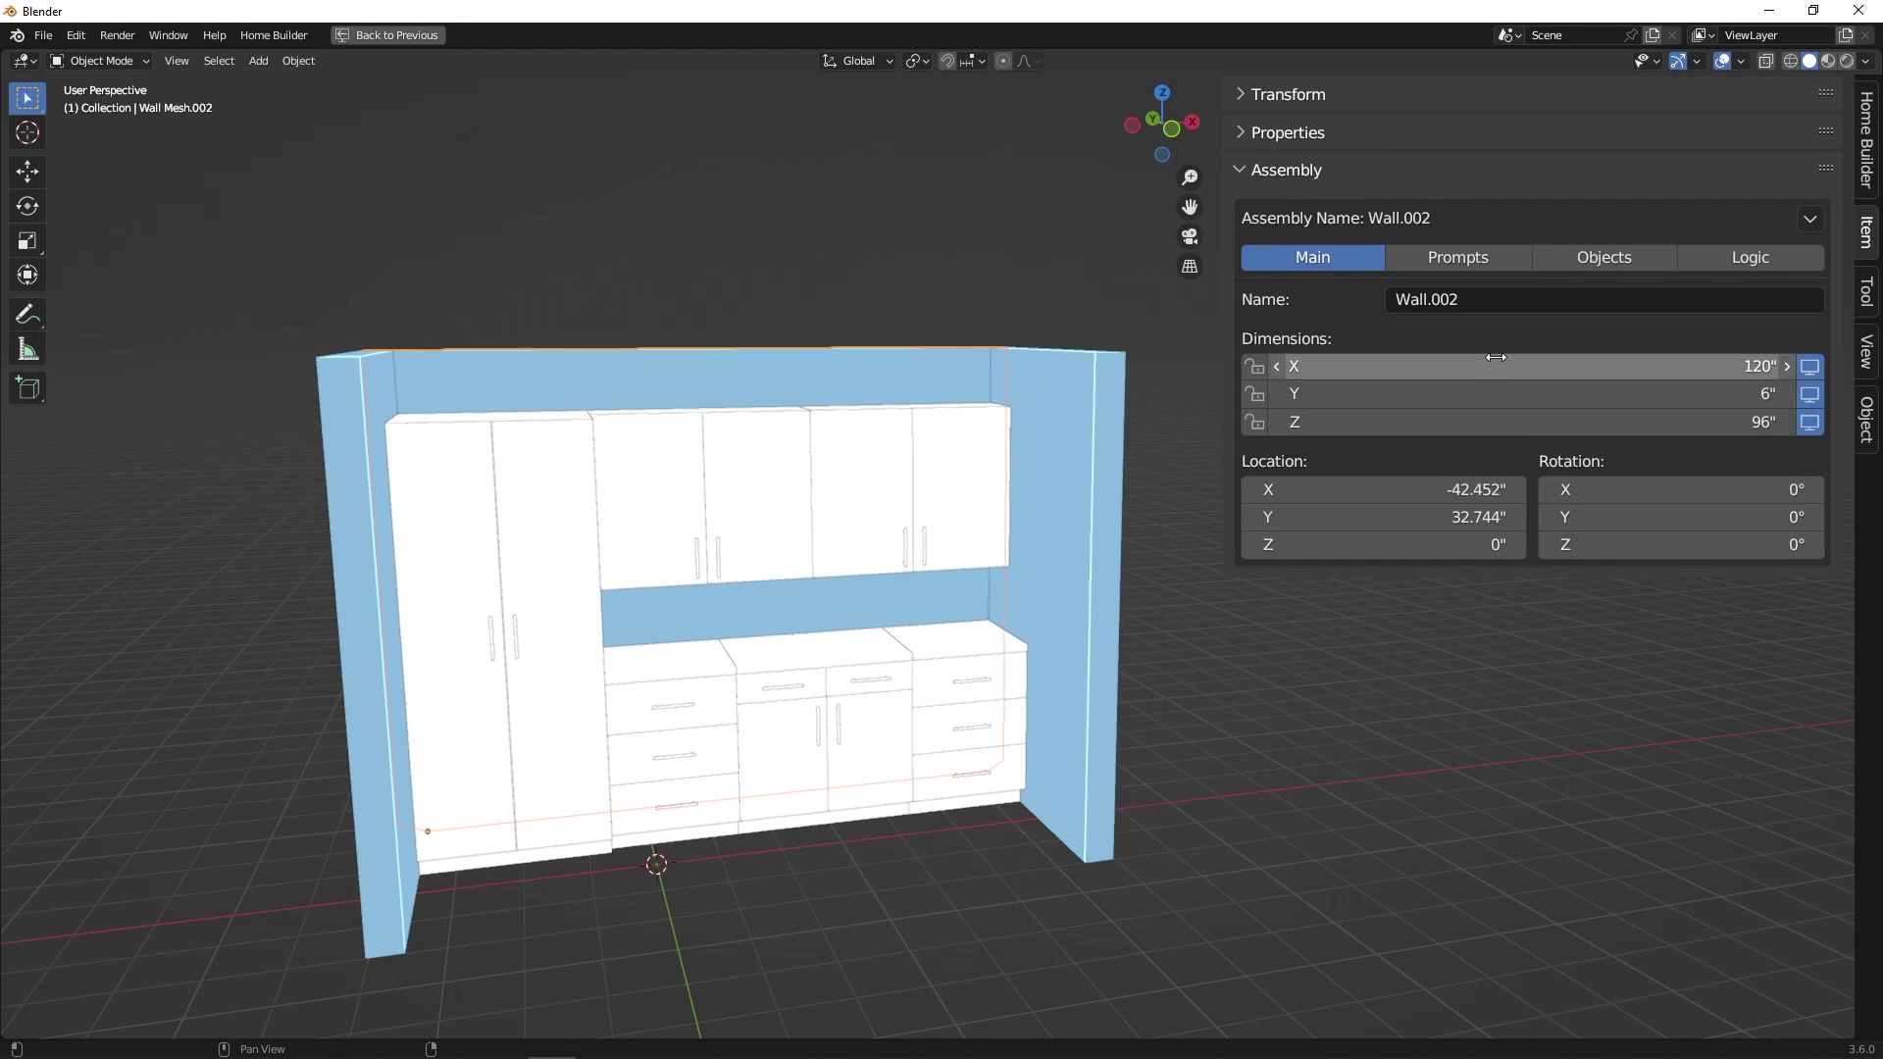